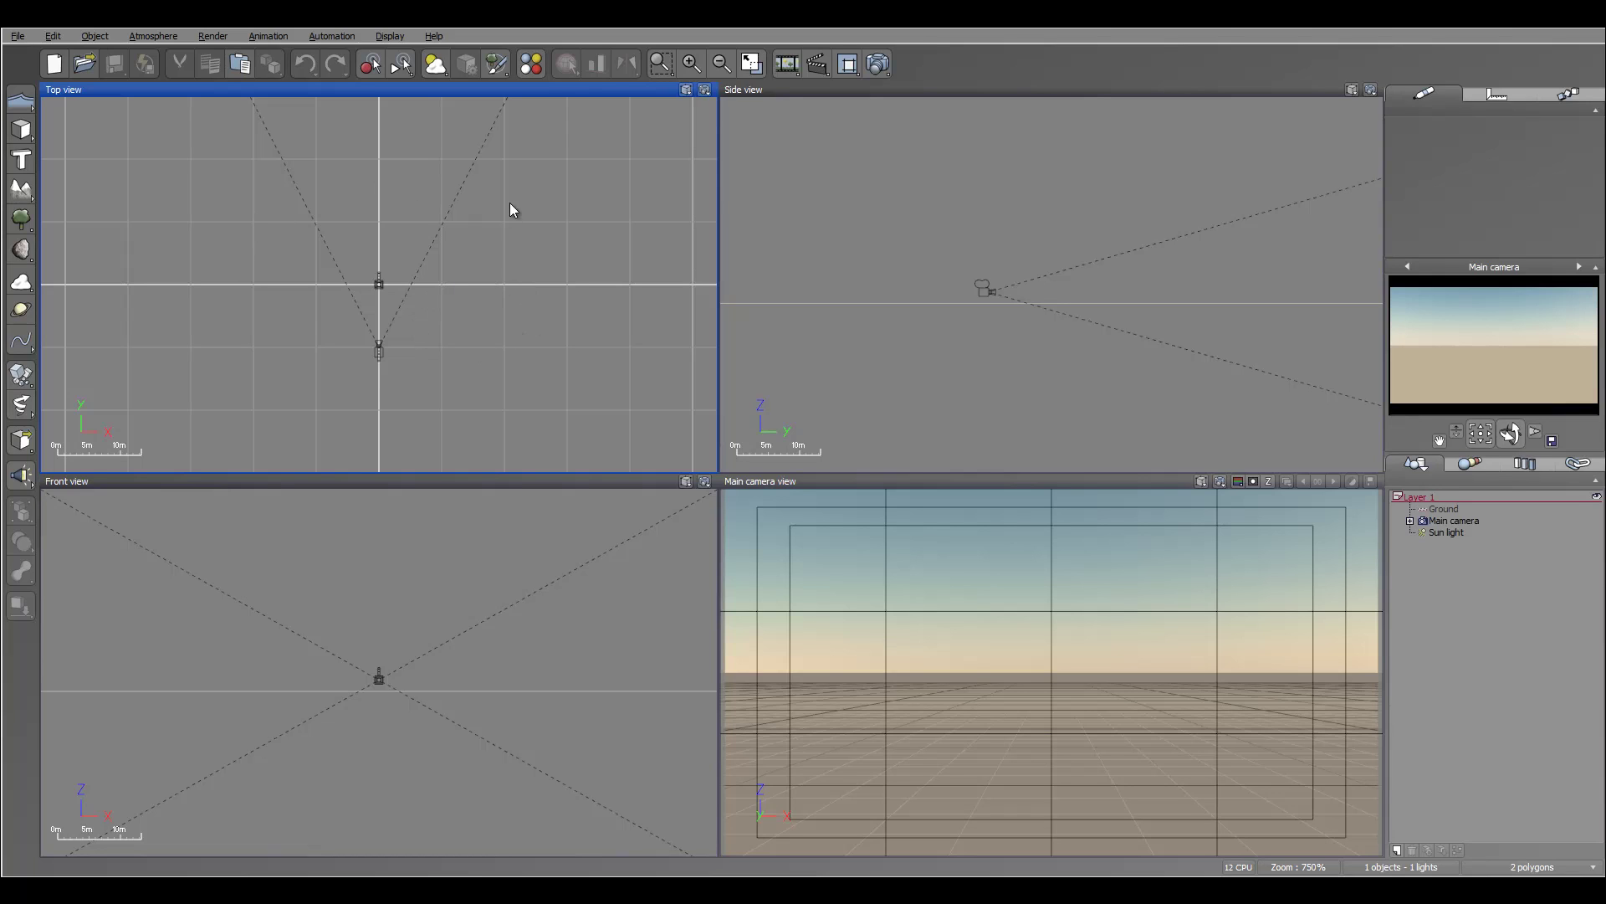
Step: Add a terrain object to the empty scene
right_click_drag(520, 194, 559, 252)
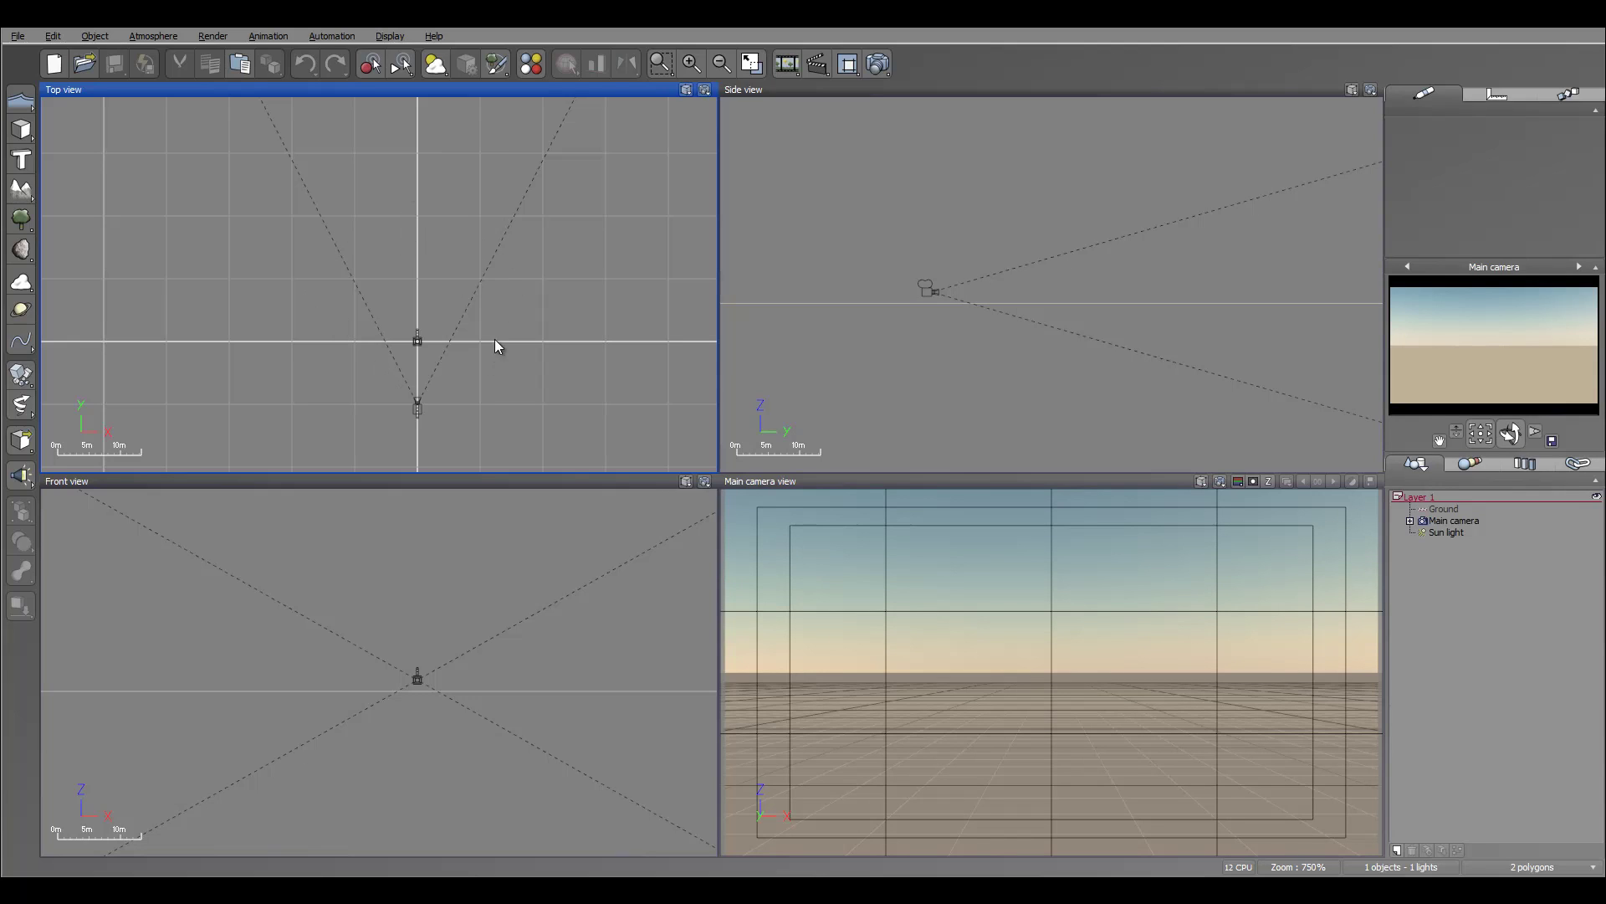
right_click_drag(569, 276, 559, 250)
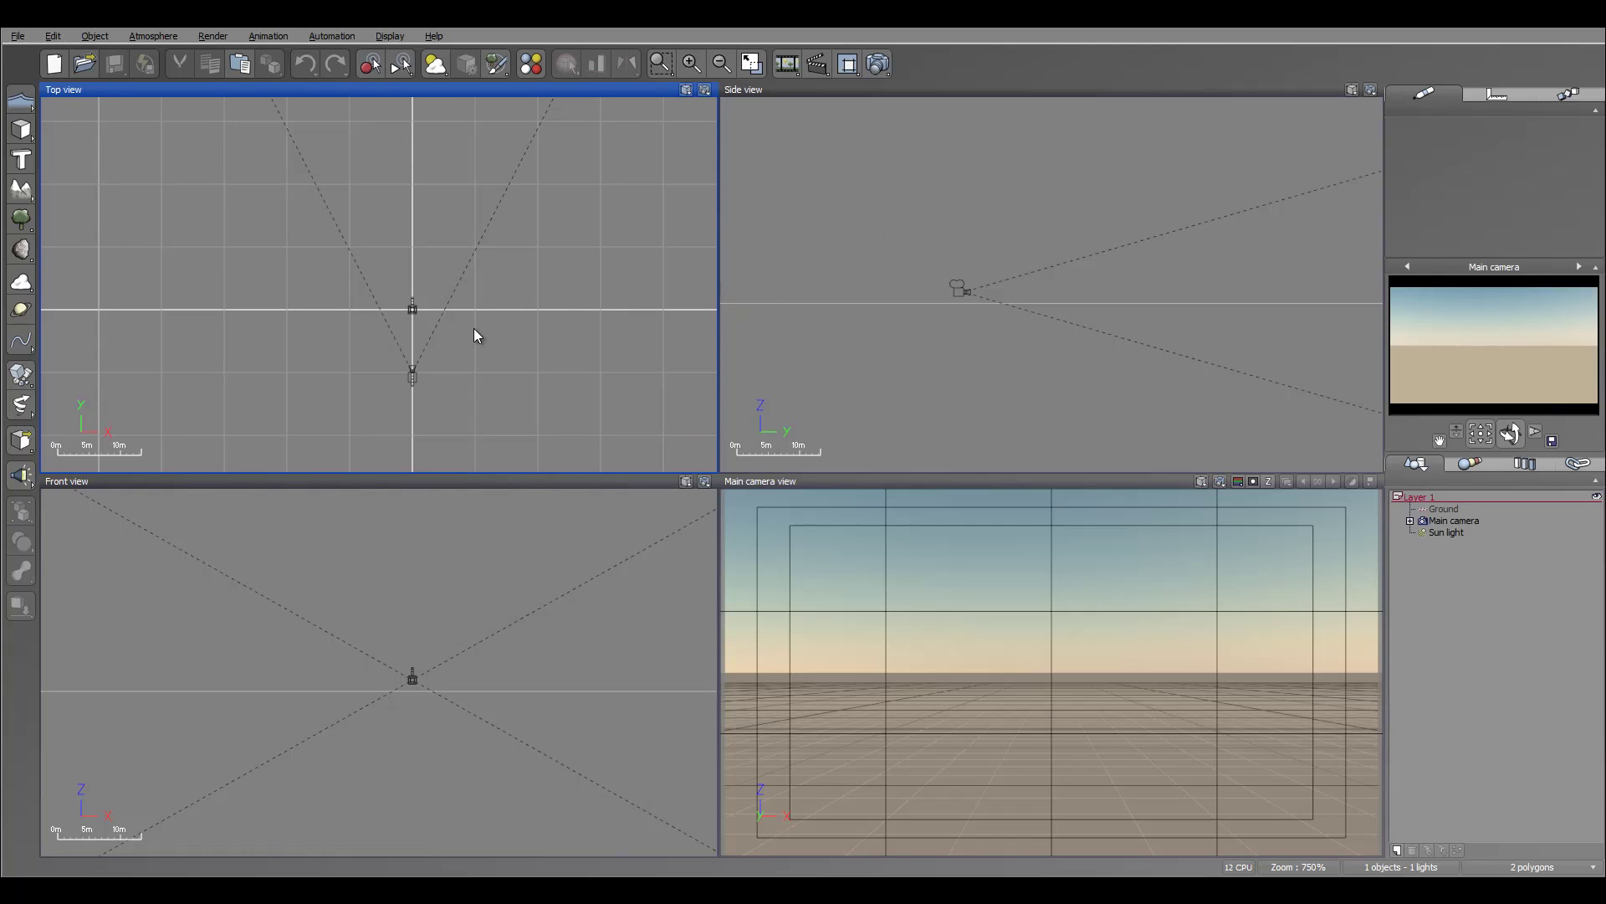
left_click(23, 192)
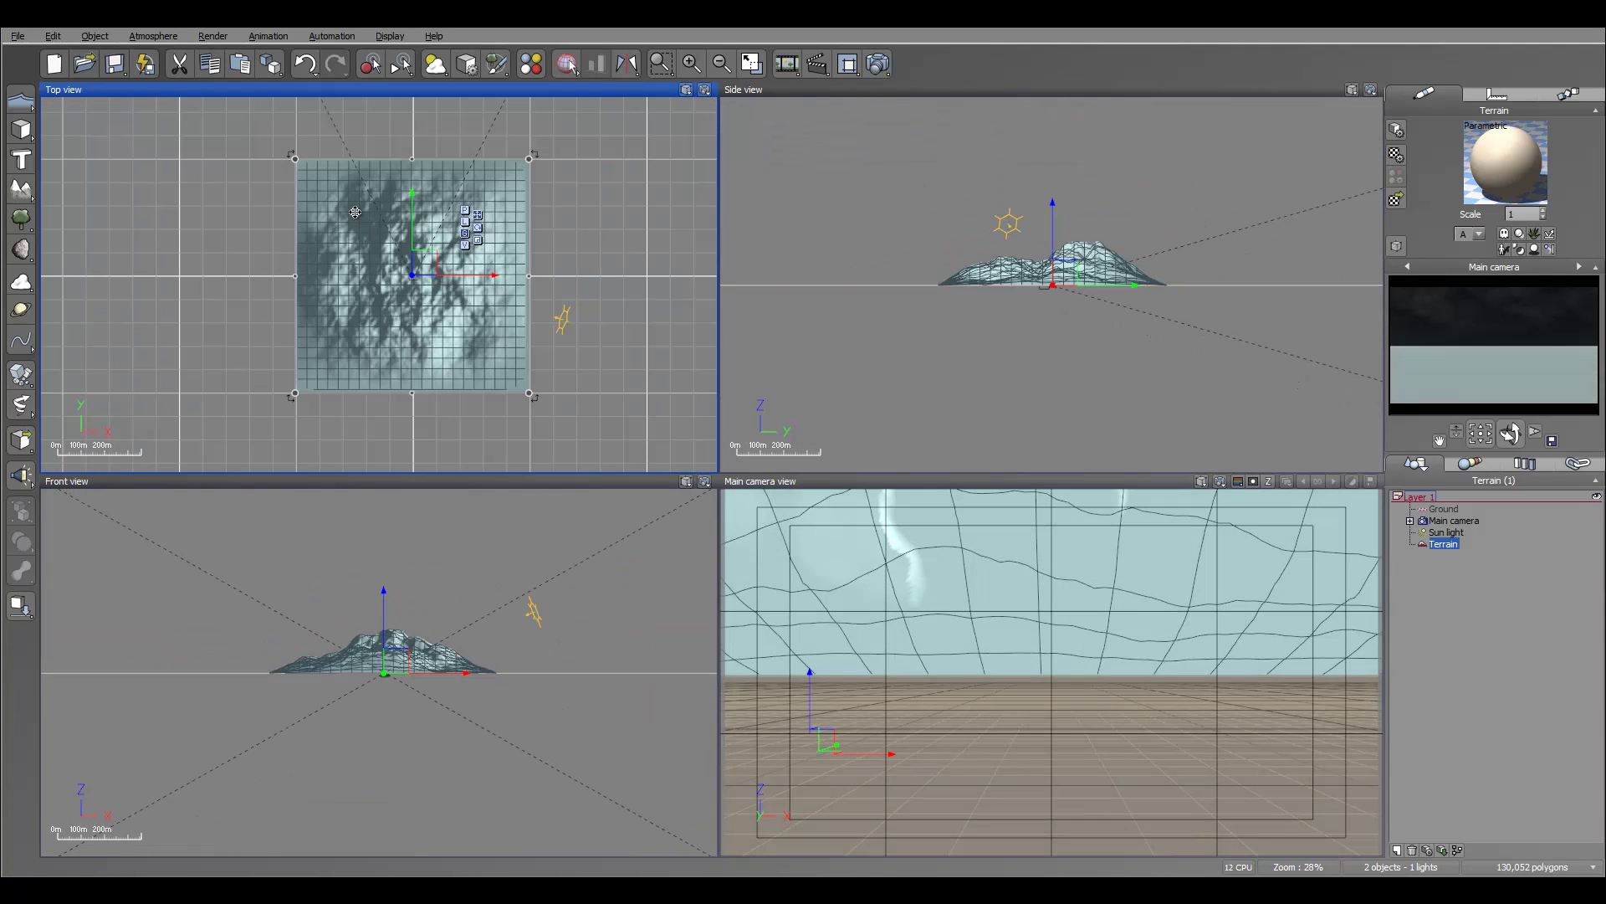
Step: Scale the terrain down and place it so that it extends in front of the main camera
left_click_drag(291, 159, 432, 260)
scroll(425, 288, "up", 8)
right_click_drag(329, 217, 575, 442)
scroll(536, 387, "down", 1)
left_click_drag(342, 144, 414, 186)
left_click_drag(519, 274, 531, 284)
Step: Flatten the terrain's height in the side view so that its low hills lie below the main camera's horizon
right_click_drag(1166, 229, 1065, 207)
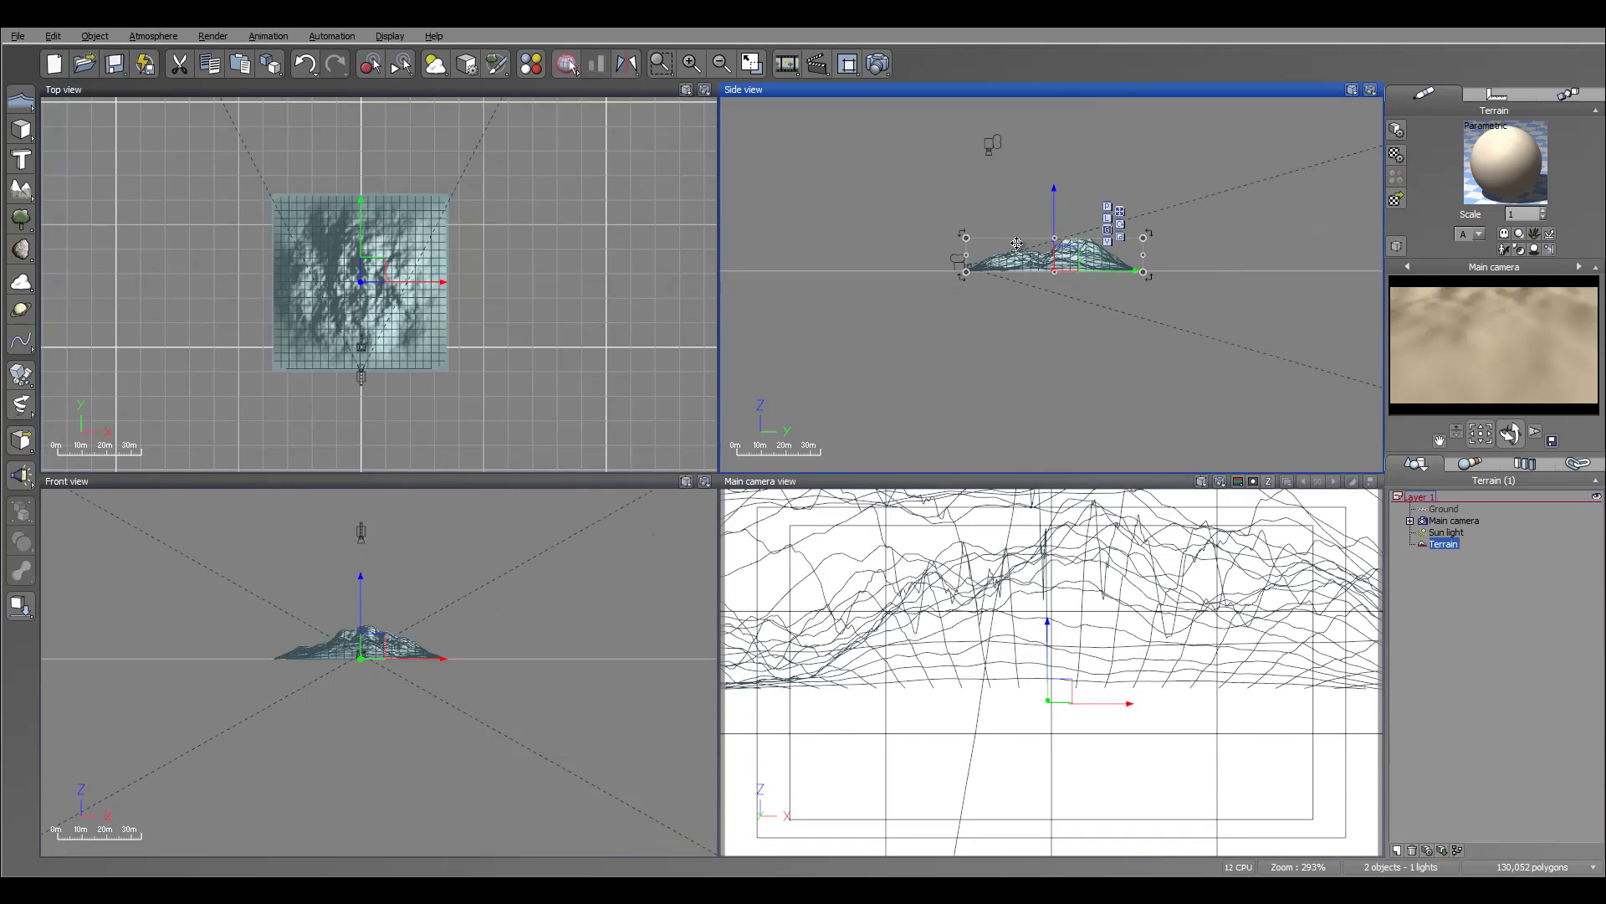
scroll(1008, 242, "up", 4)
left_click_drag(1124, 230, 1124, 286)
scroll(425, 258, "down", 5)
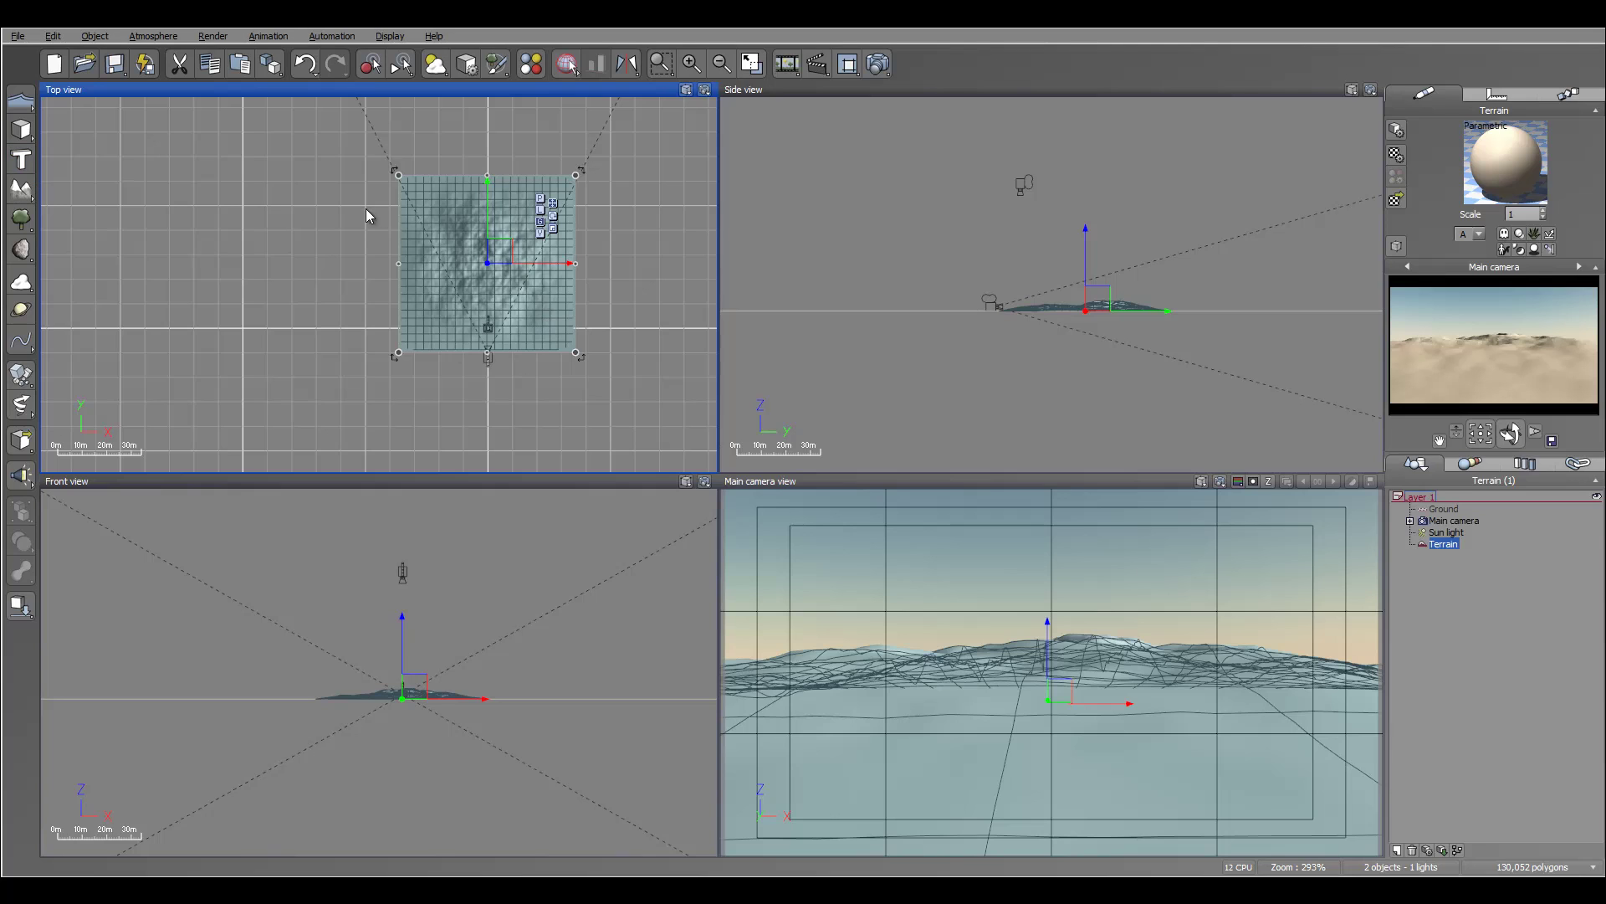
Step: Draw a winding seven-point spline in the top view, running lengthwise on the empty area beside the terrain
scroll(360, 272, "up", 3)
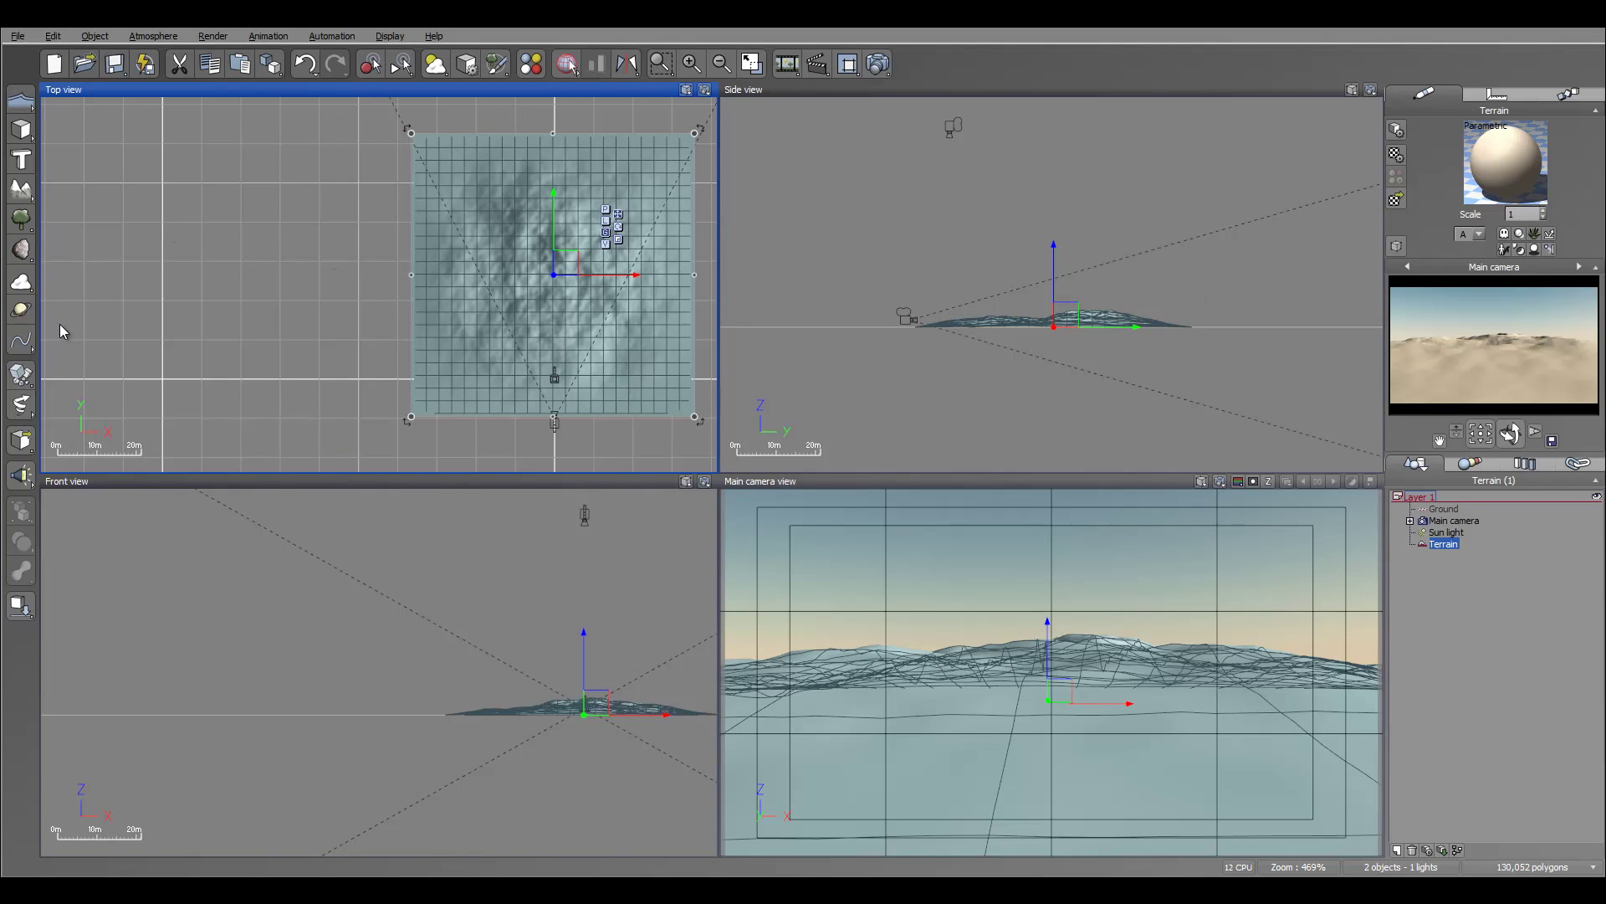
left_click(20, 341)
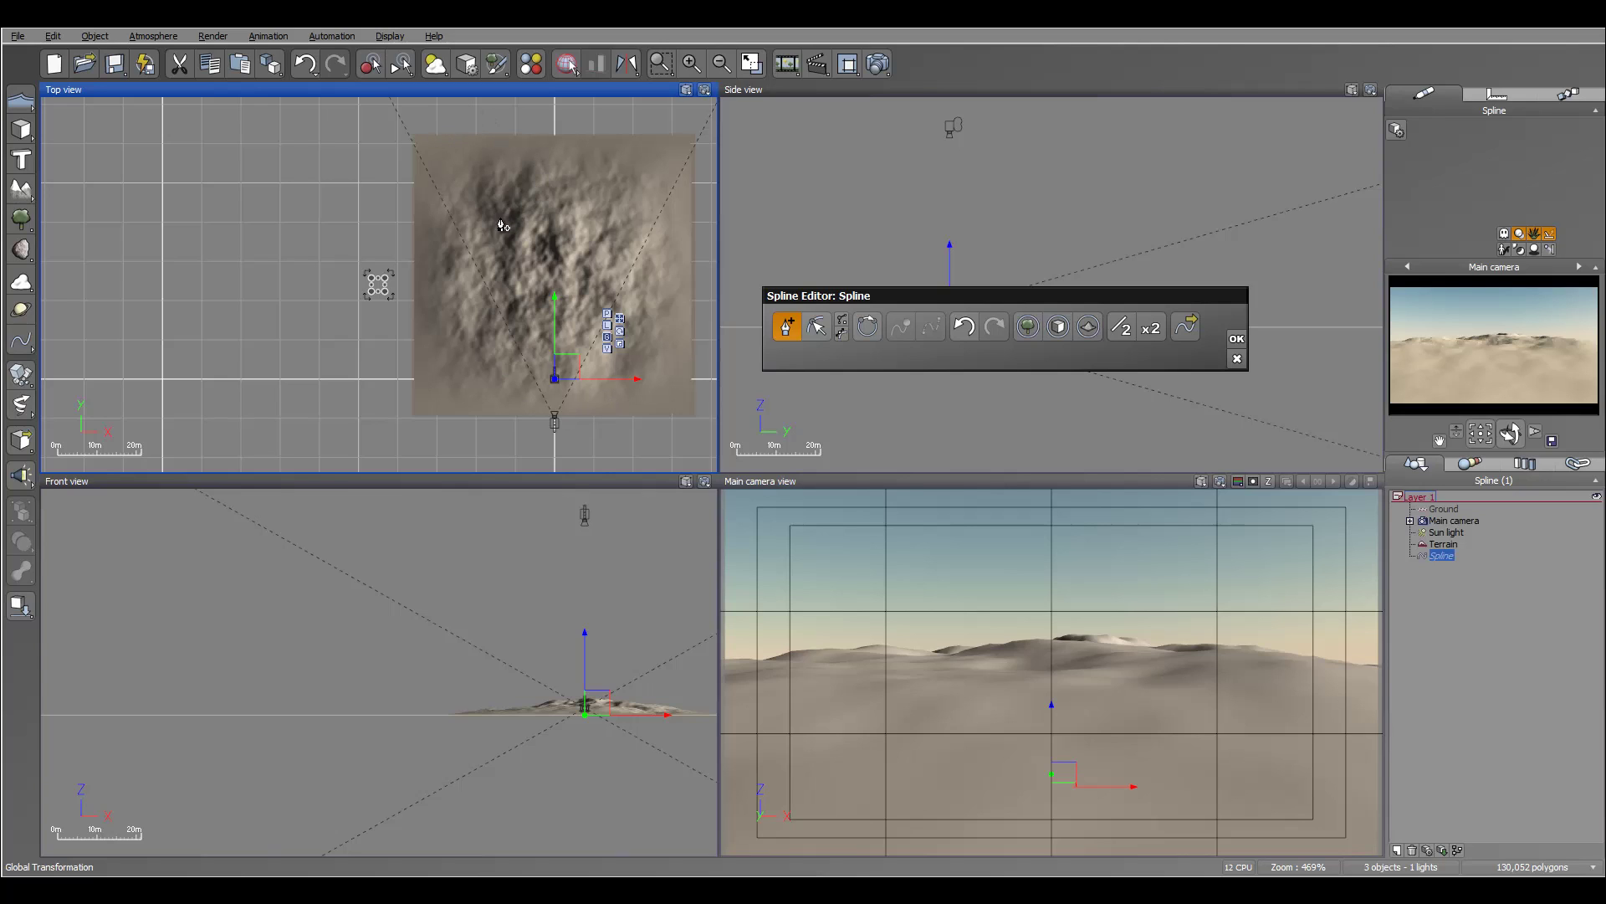
left_click(155, 139)
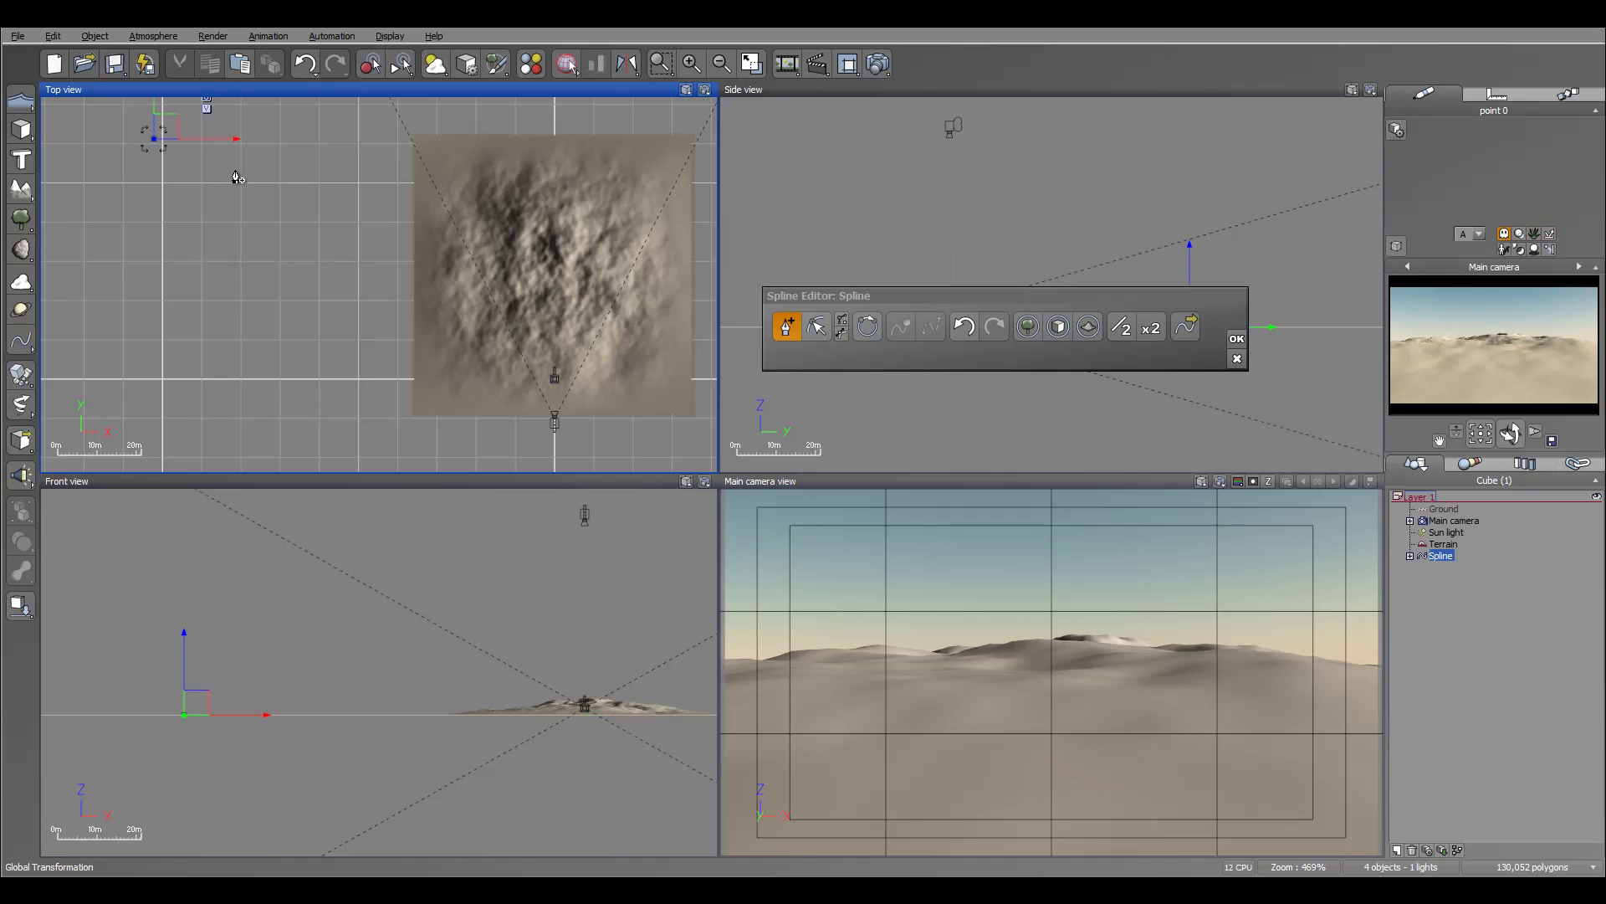
left_click(232, 167)
left_click(231, 222)
left_click(189, 301)
left_click(222, 356)
left_click(285, 390)
left_click(296, 444)
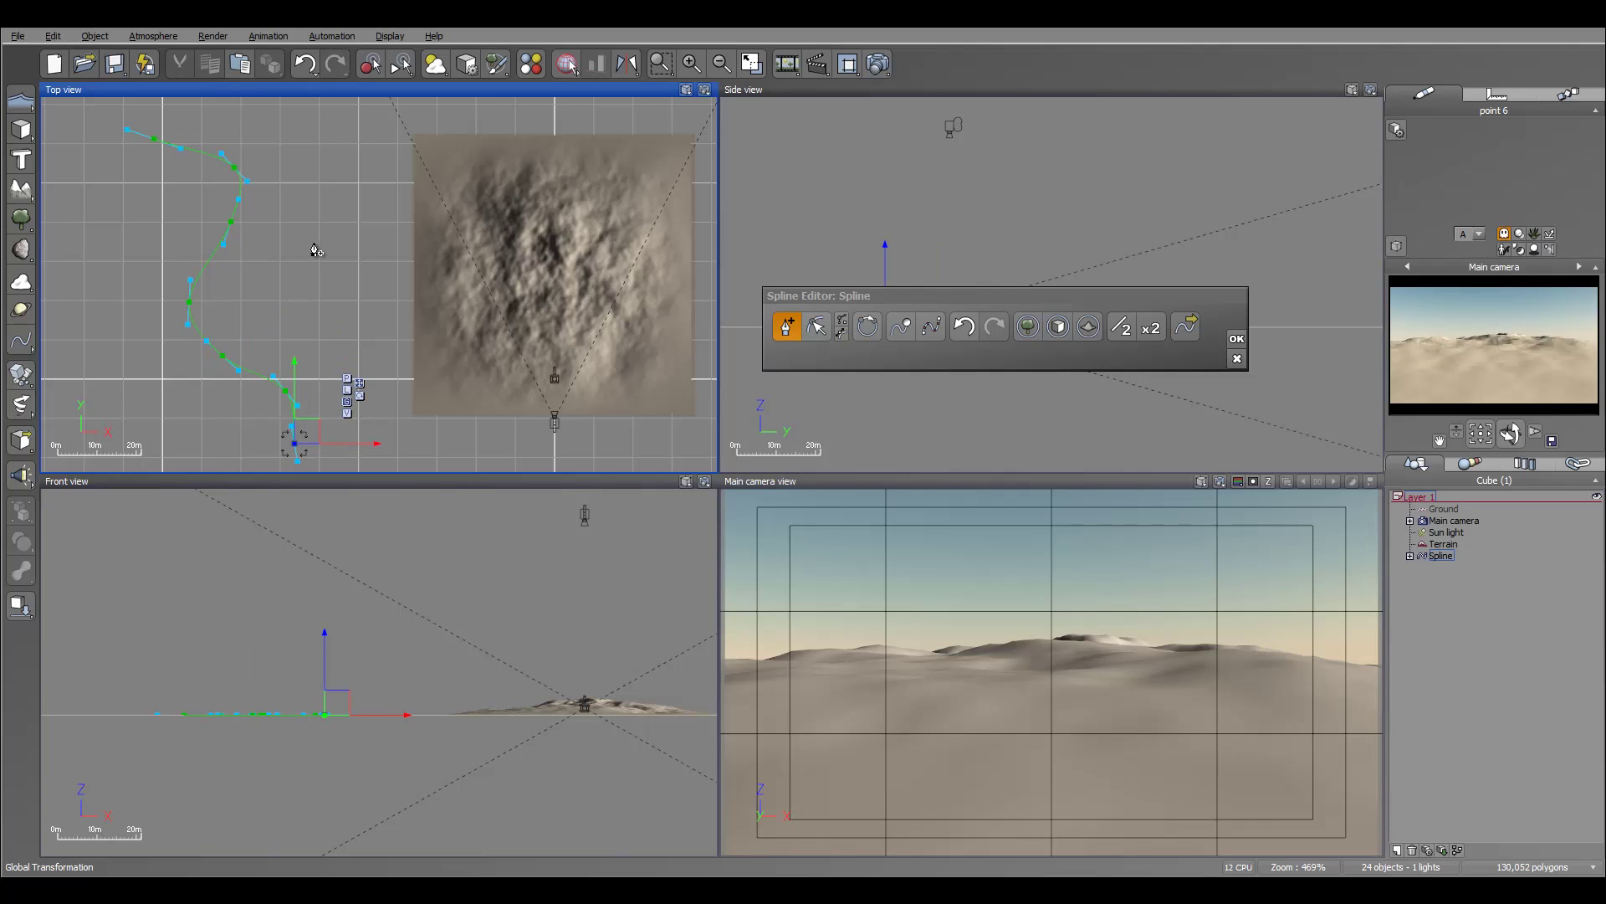
Step: Move the whole spline along X until it runs across the middle of the terrain
left_click(1439, 557)
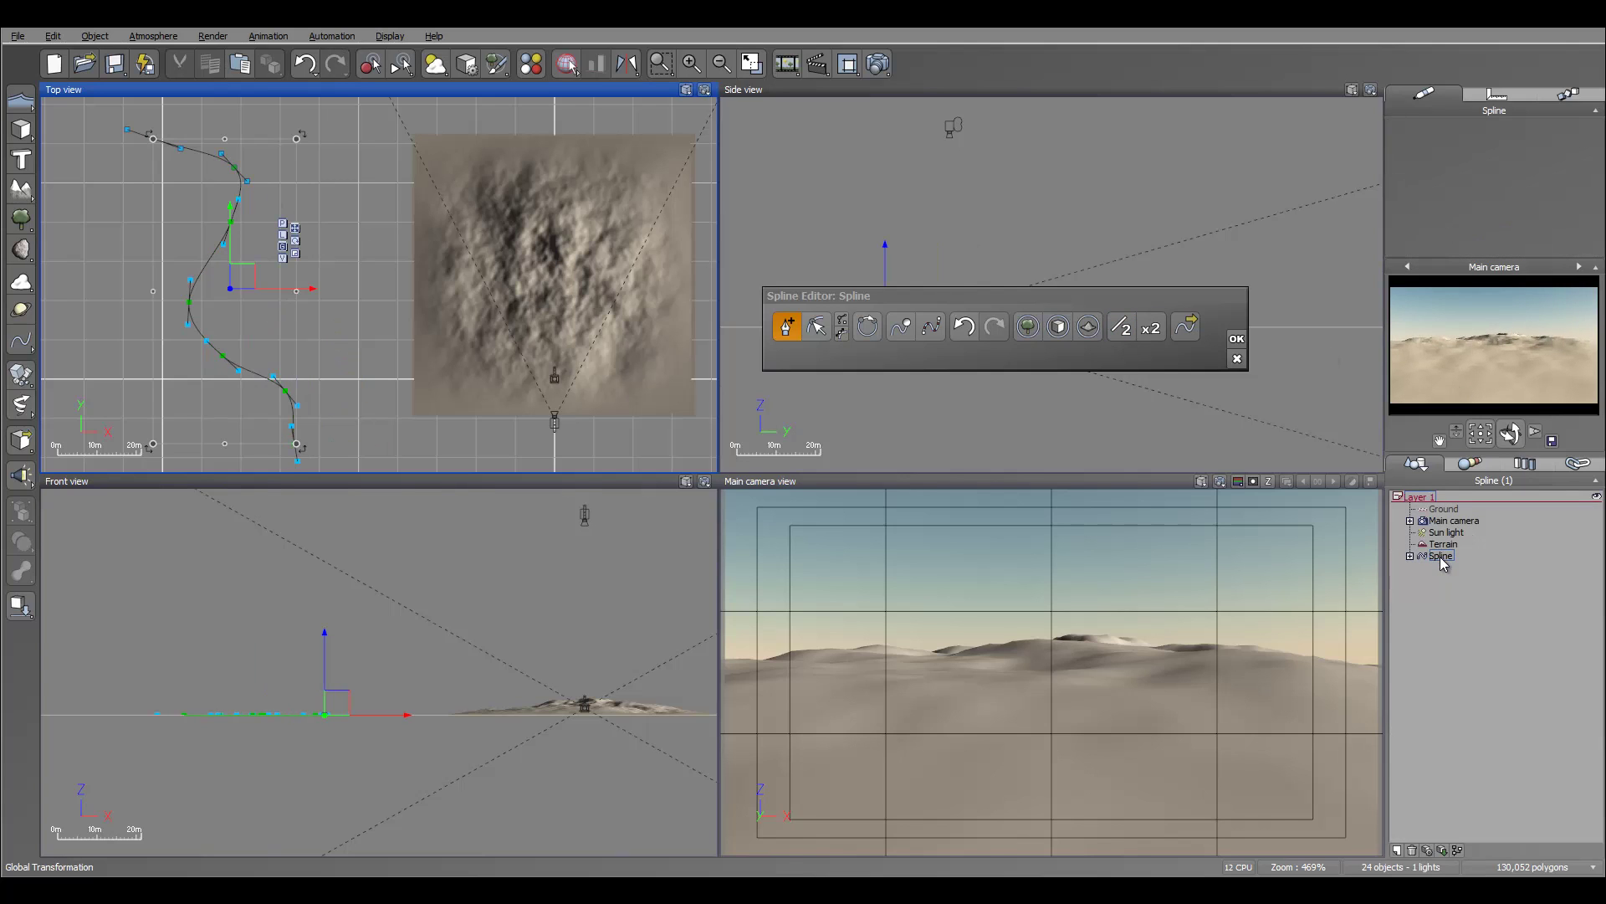
left_click(1441, 557)
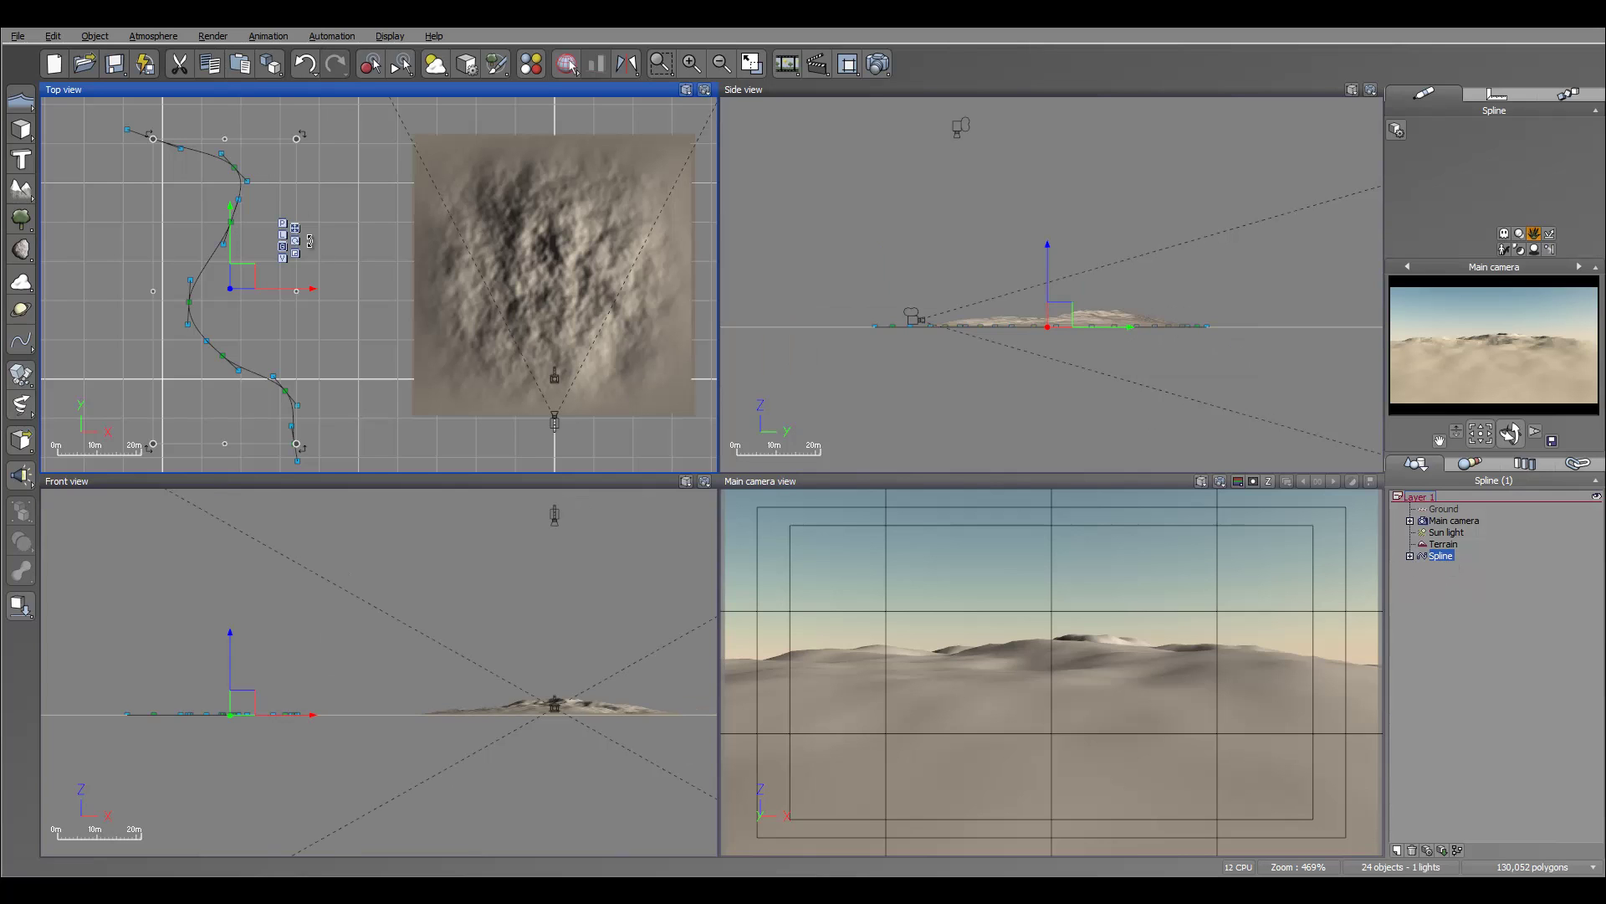
left_click_drag(311, 289, 640, 294)
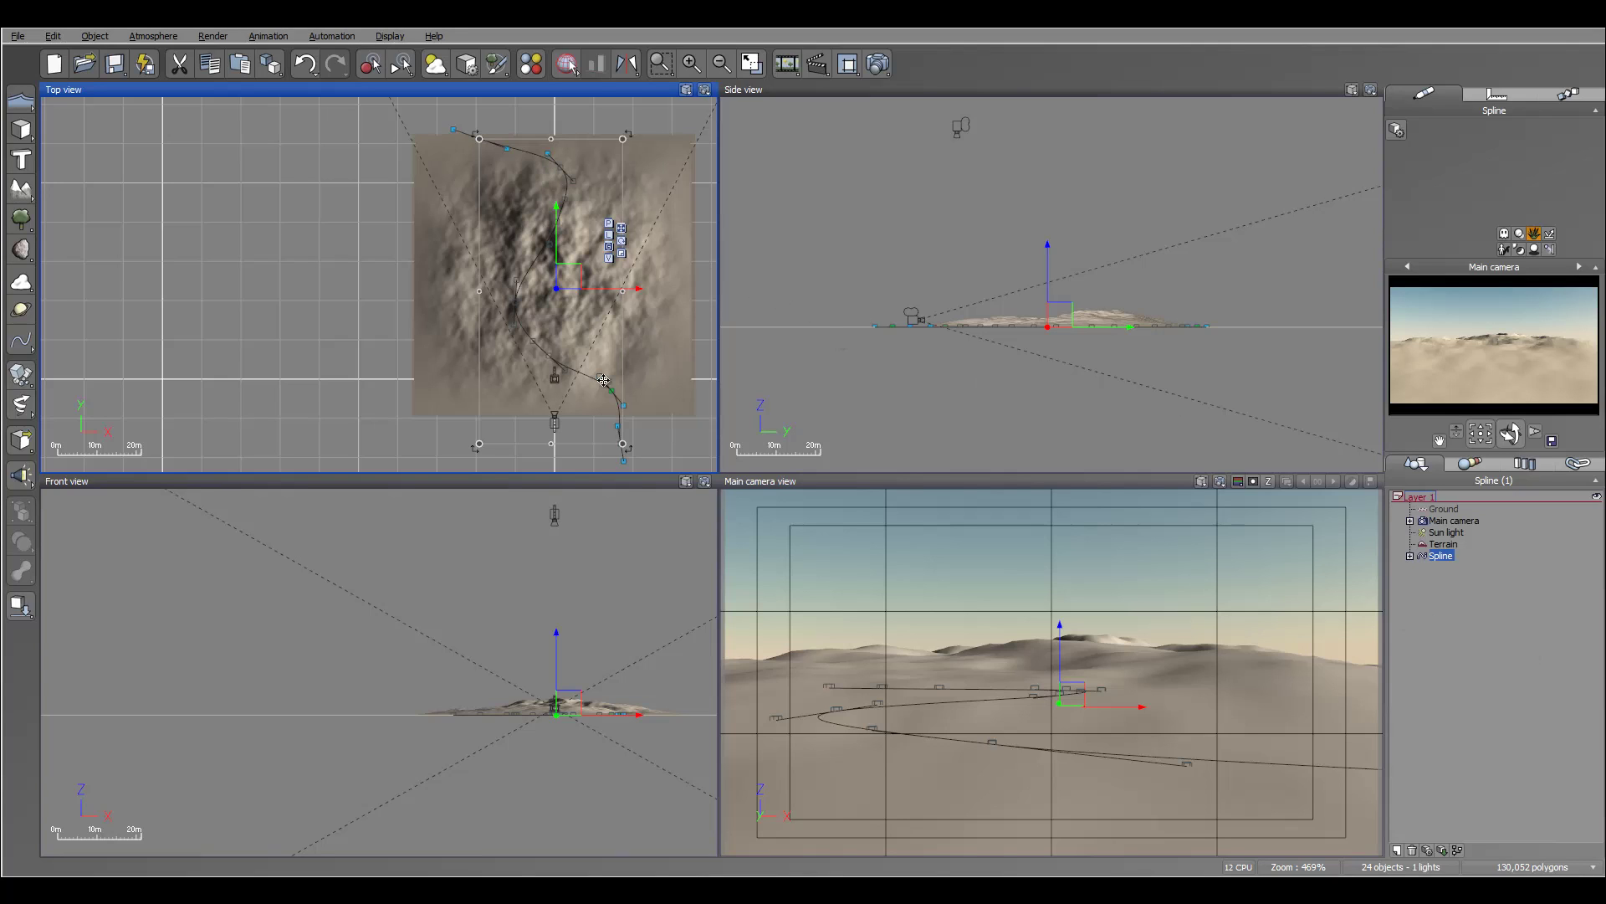
Step: Reshape the spline's camera-side end by moving point 6 slightly inward and point 5 farther onto the terrain
left_click(1409, 556)
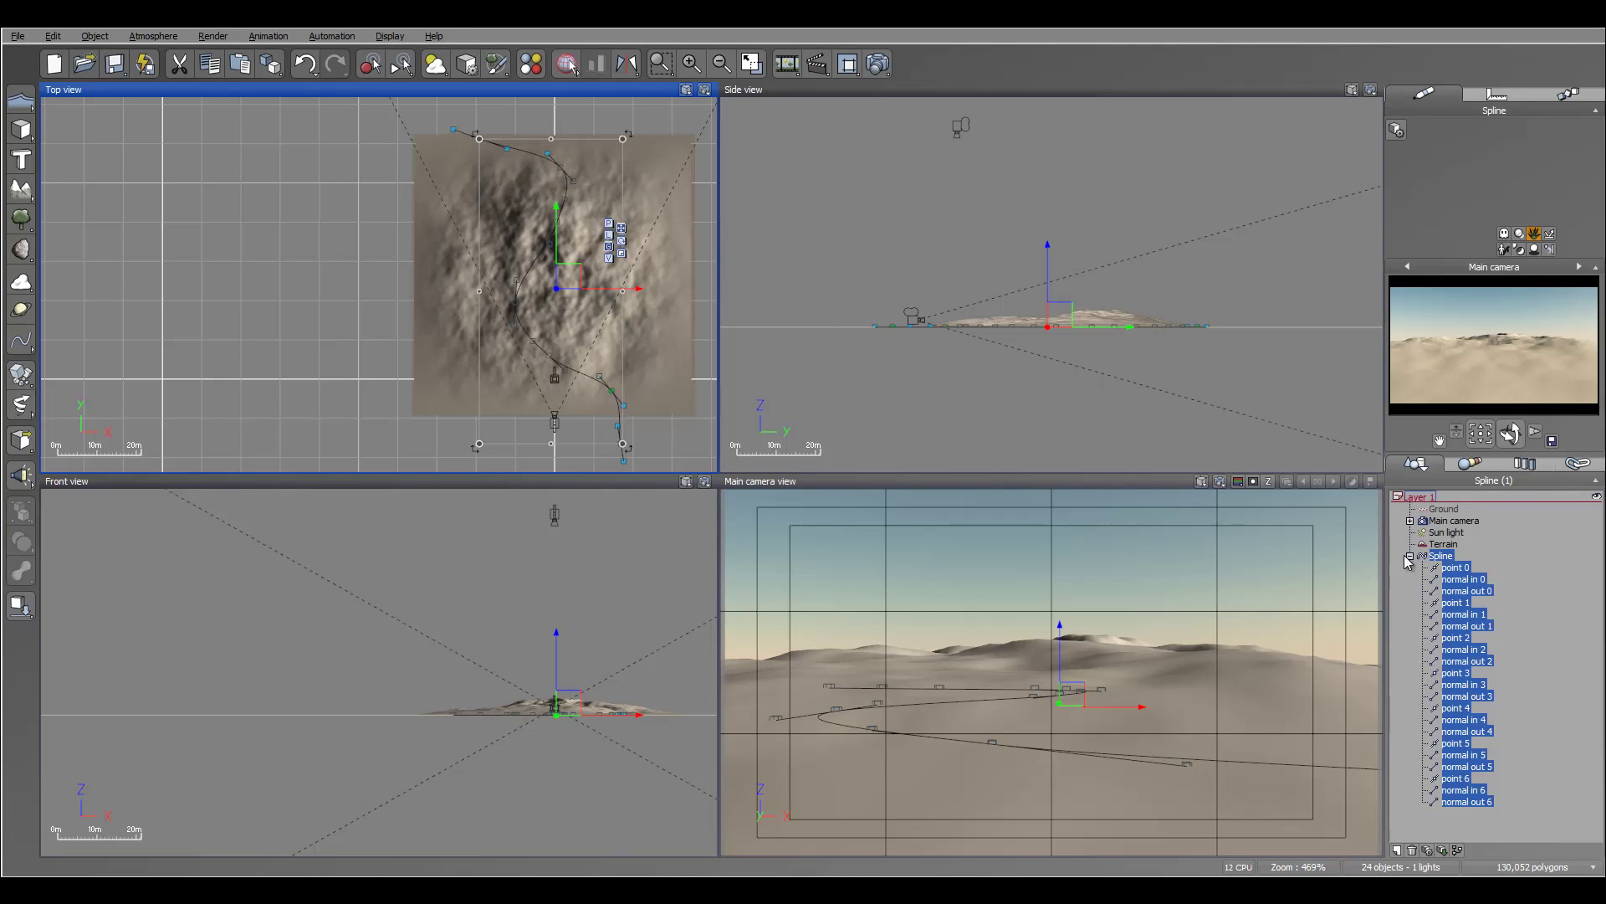
left_click(1456, 778)
left_click_drag(390, 266, 404, 223)
left_click(1458, 742)
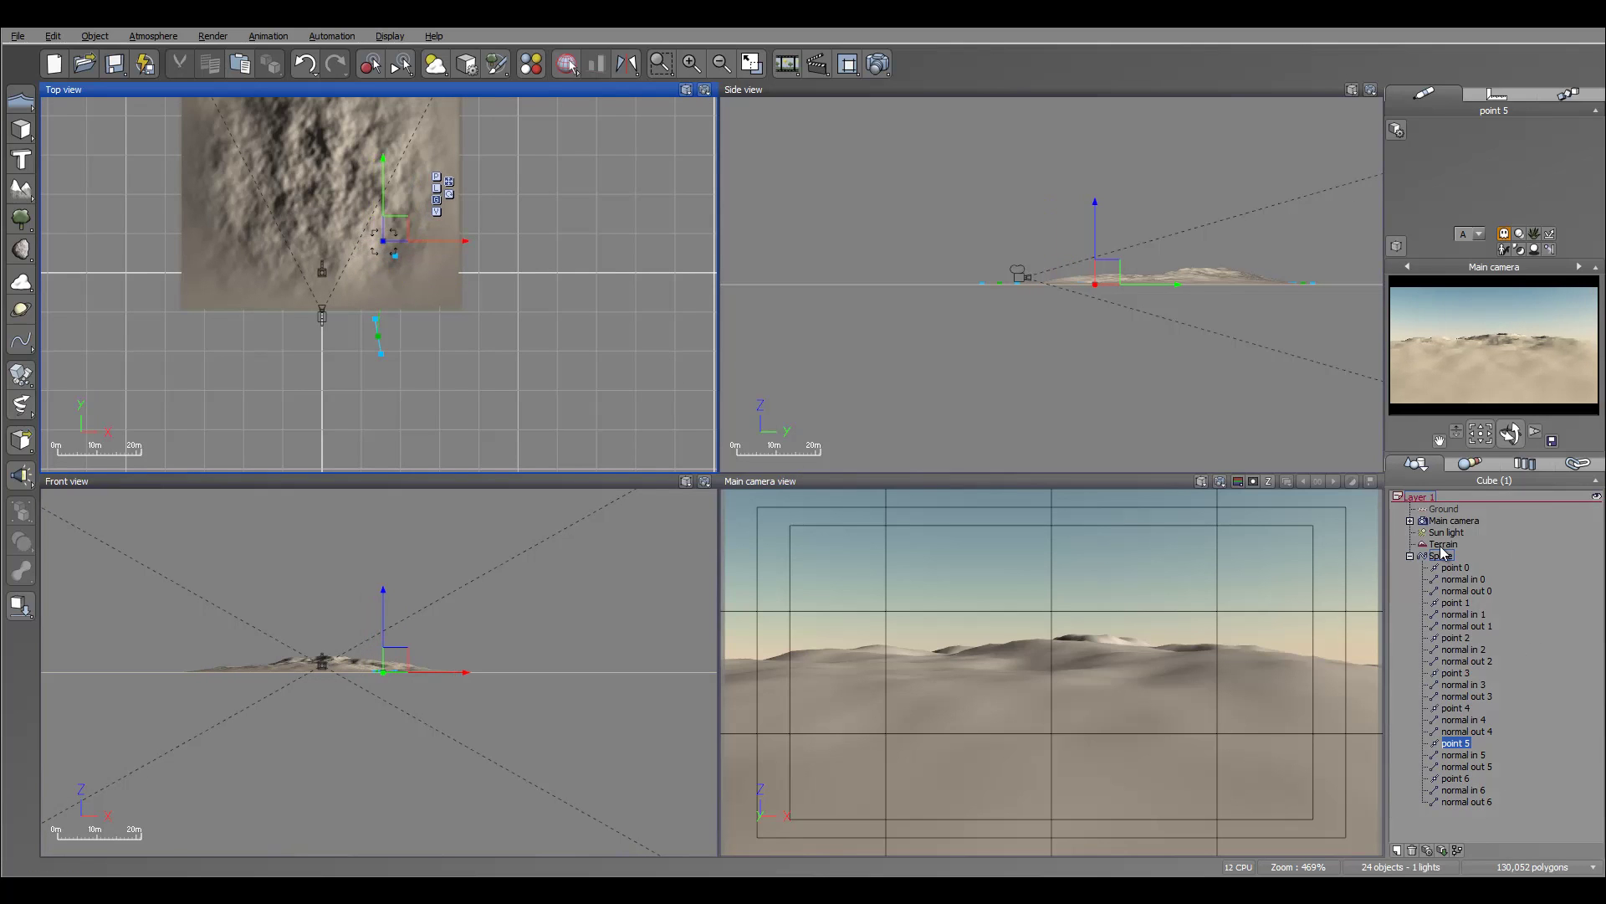
left_click(1440, 555)
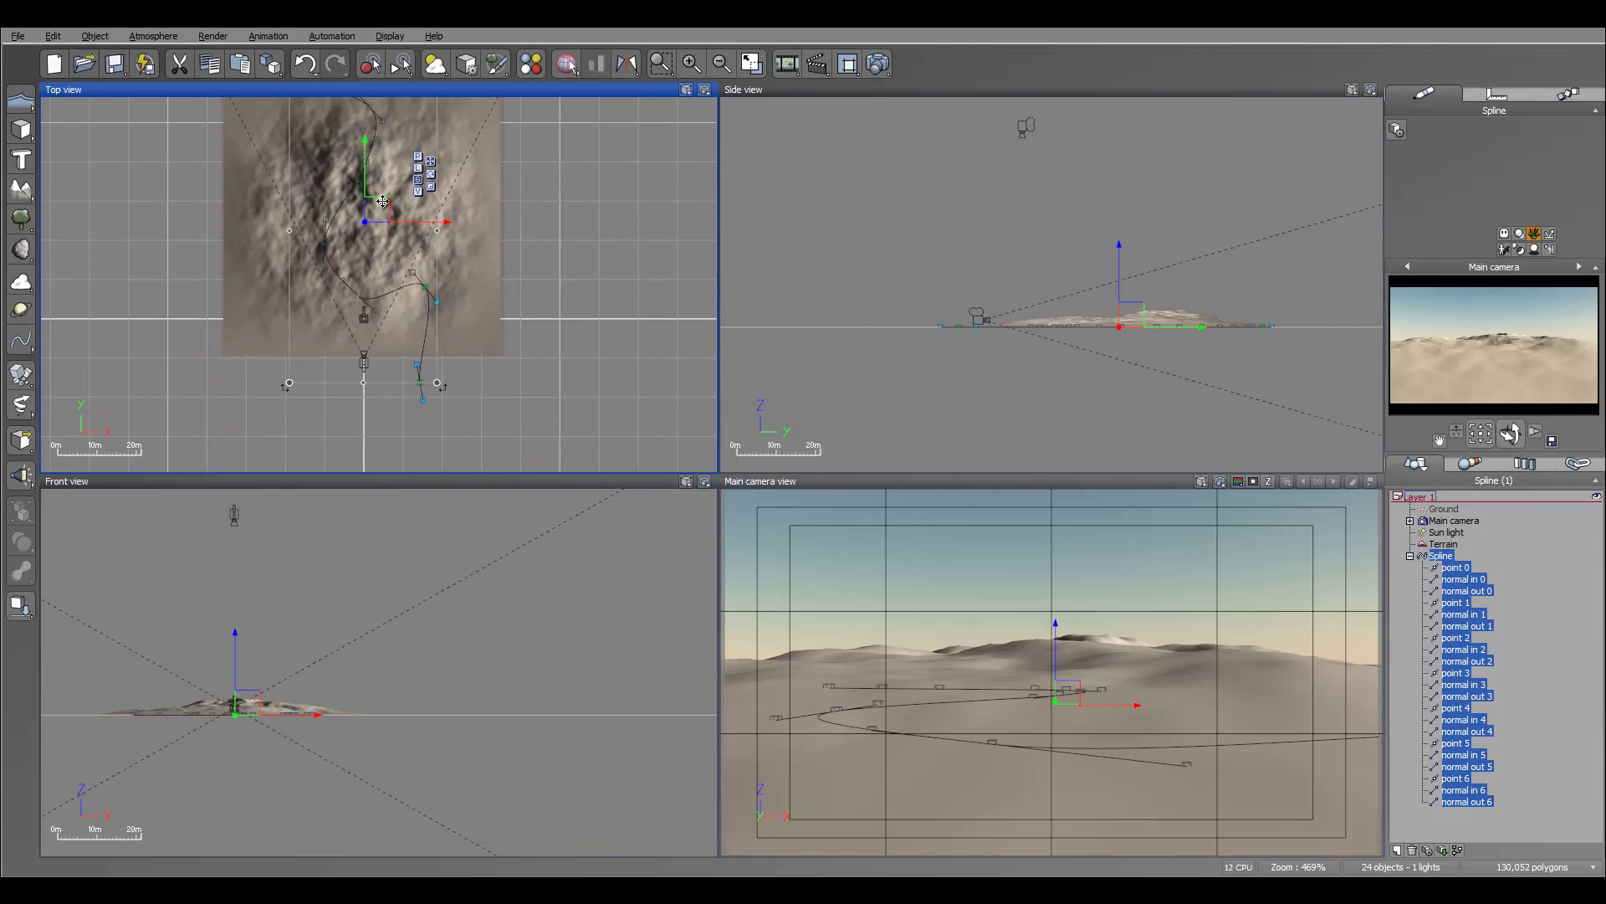
left_click(1410, 556)
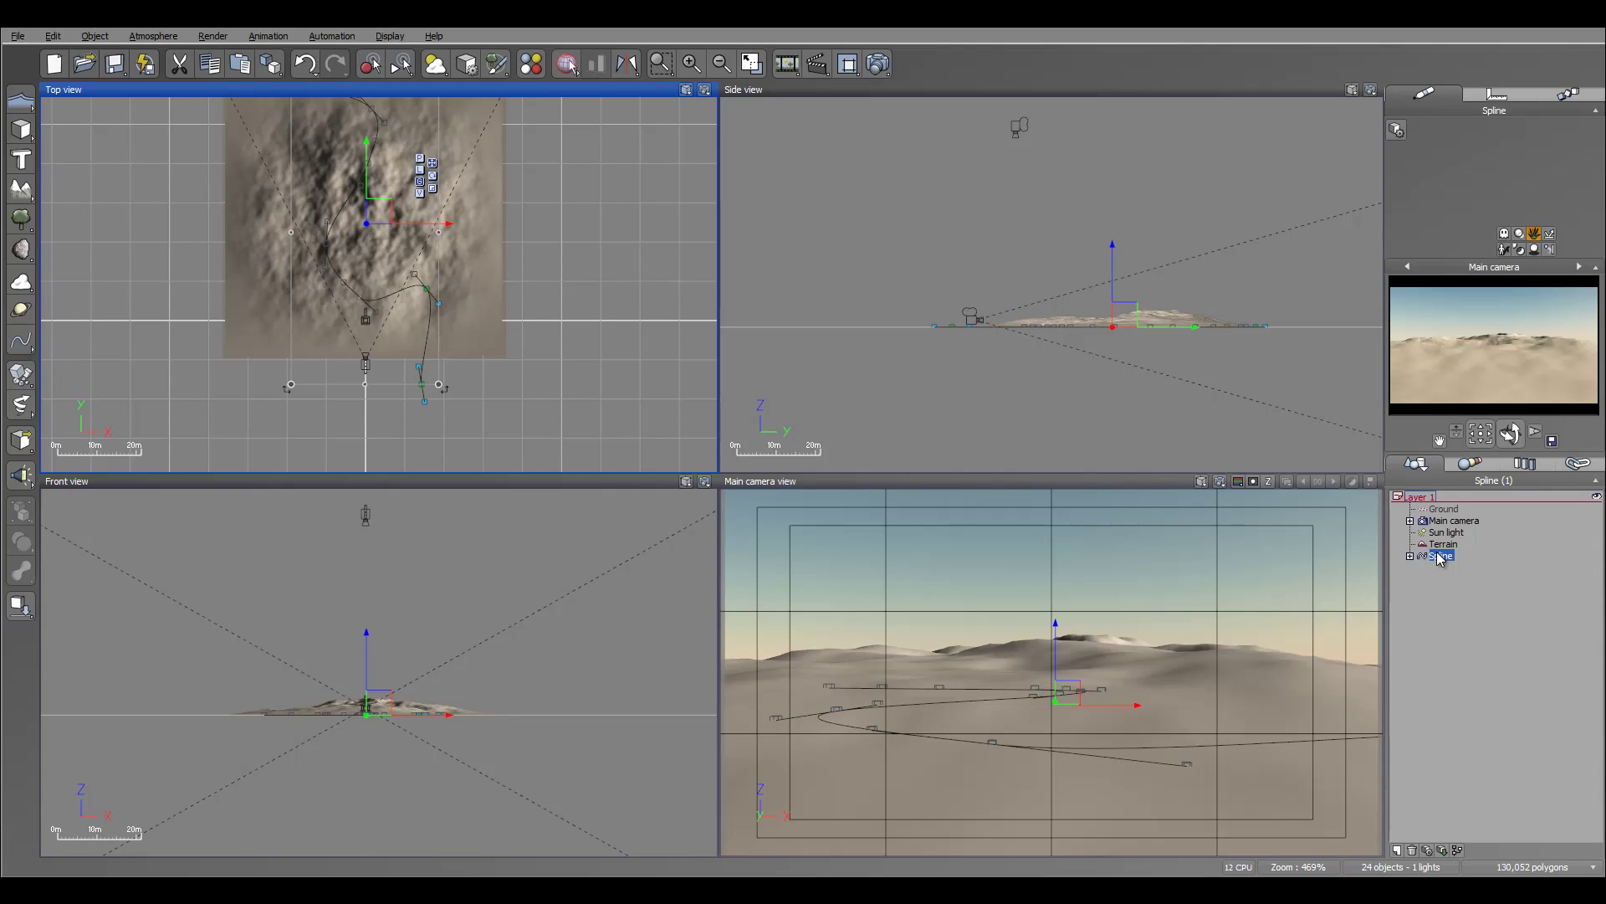
Step: Duplicate the spline and move the copy along negative X off the terrain
key("ctrl+d")
right_click_drag(523, 266, 692, 315)
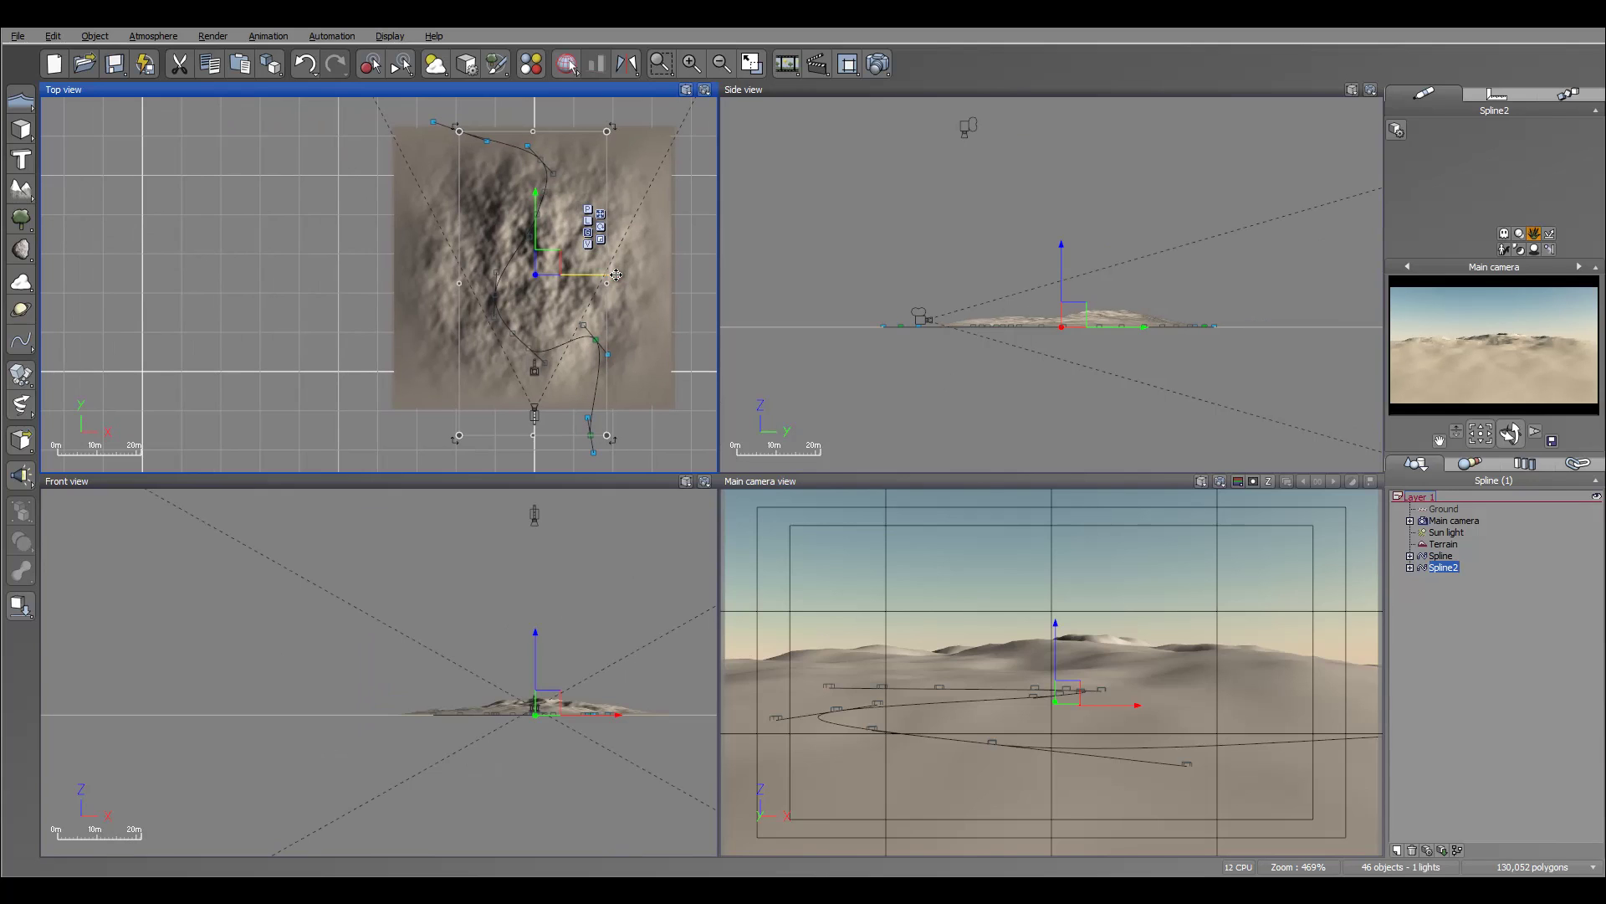
left_click_drag(616, 274, 236, 266)
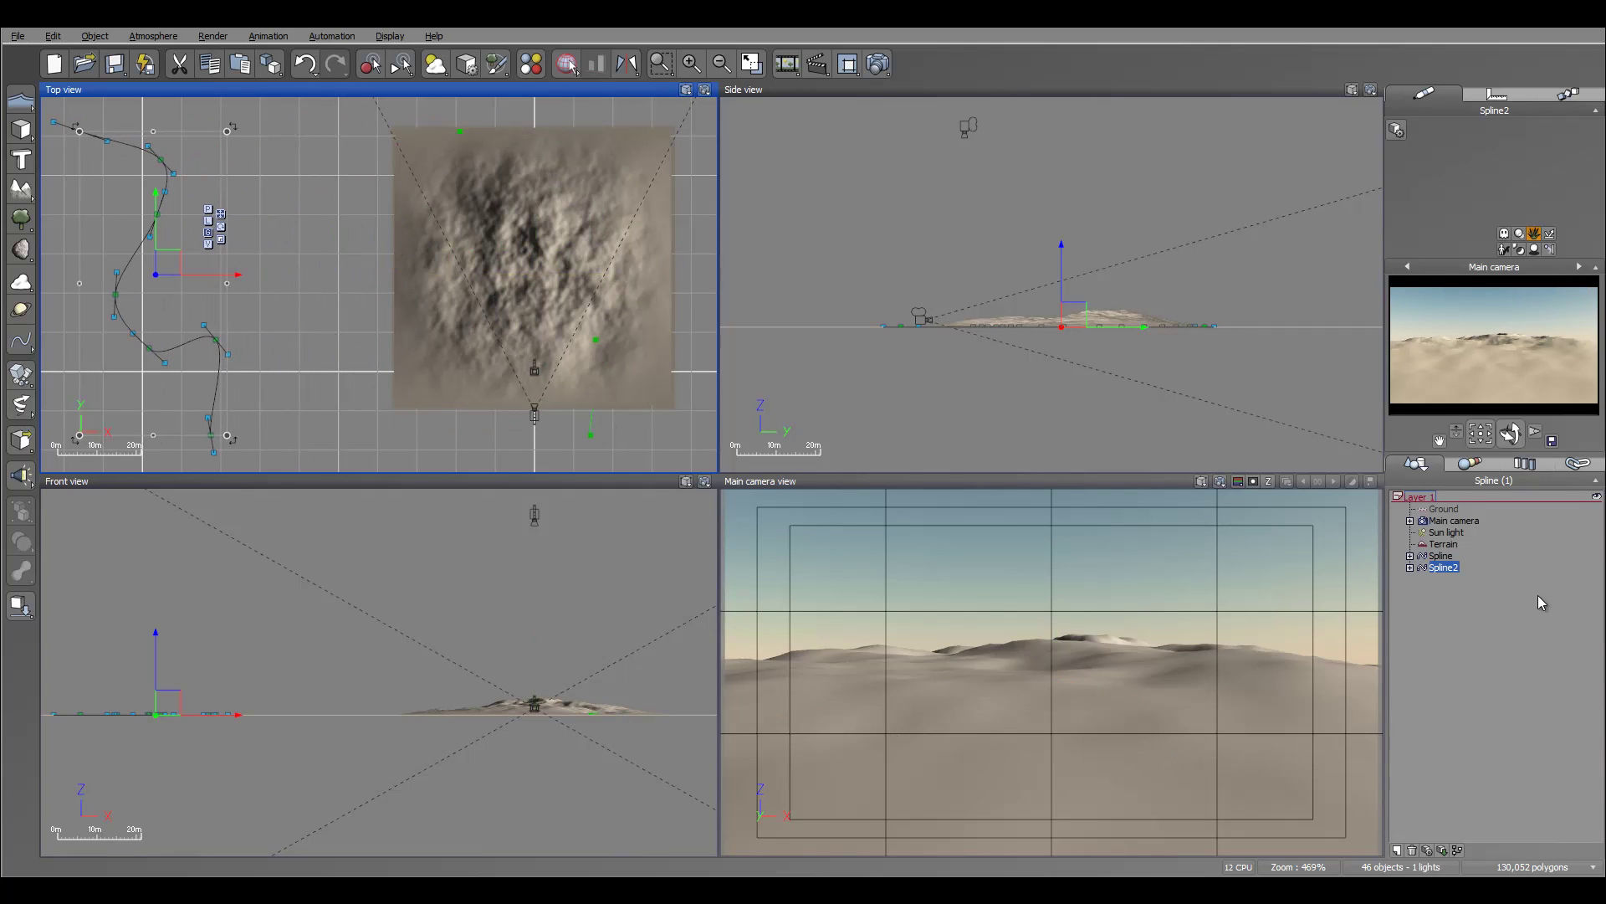
Step: Rename the original spline River and its copy Plants
left_click(1439, 556)
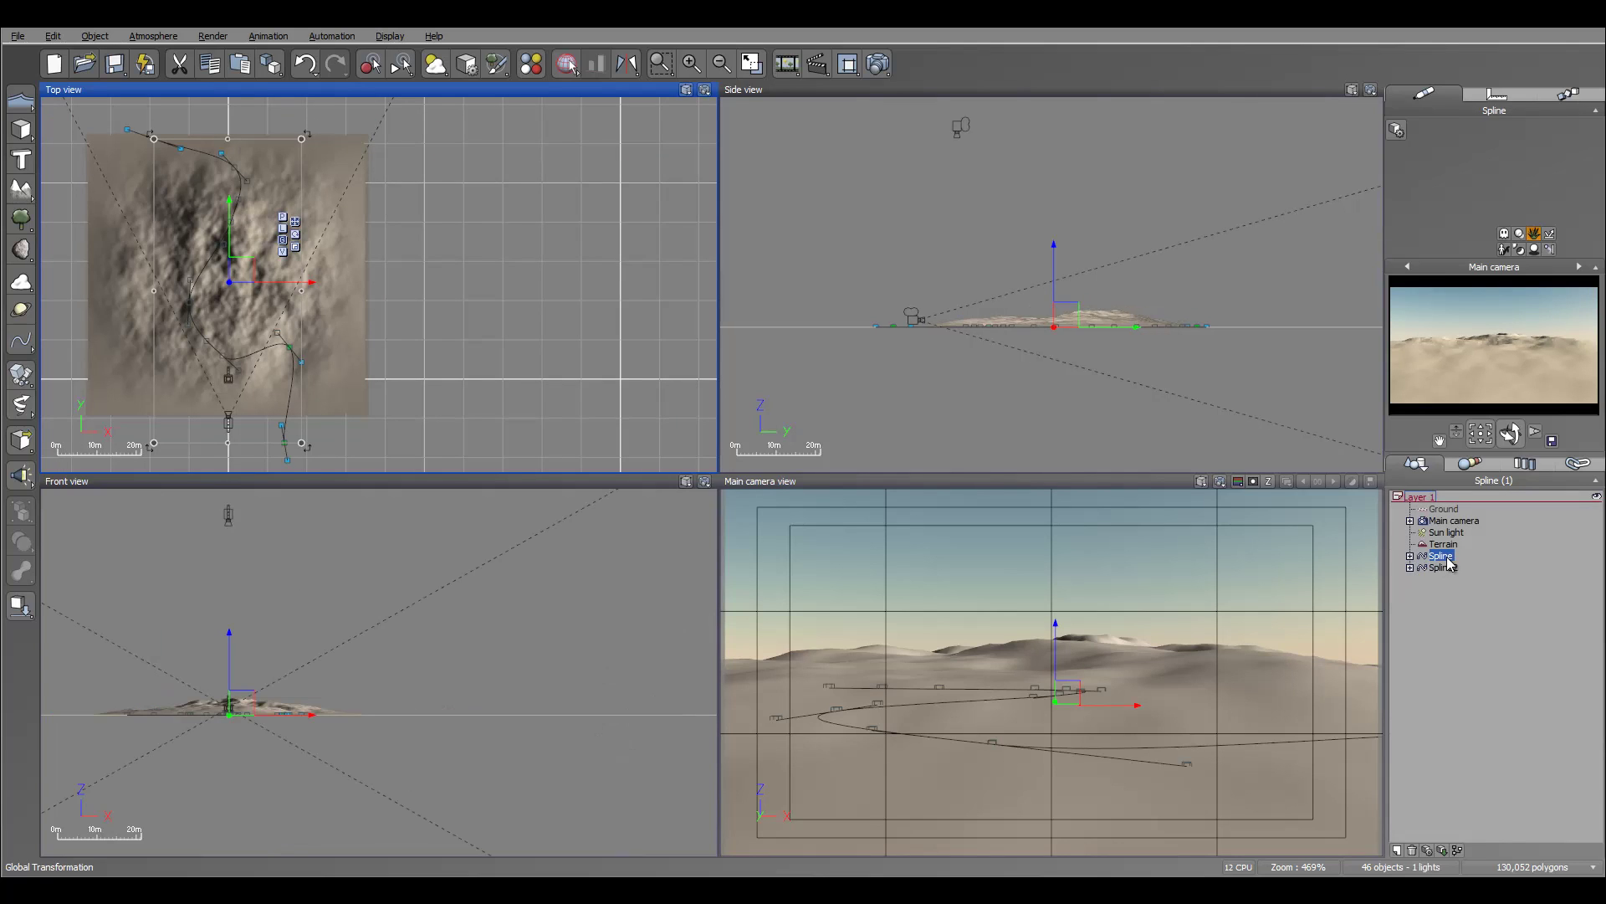
left_click(1447, 557)
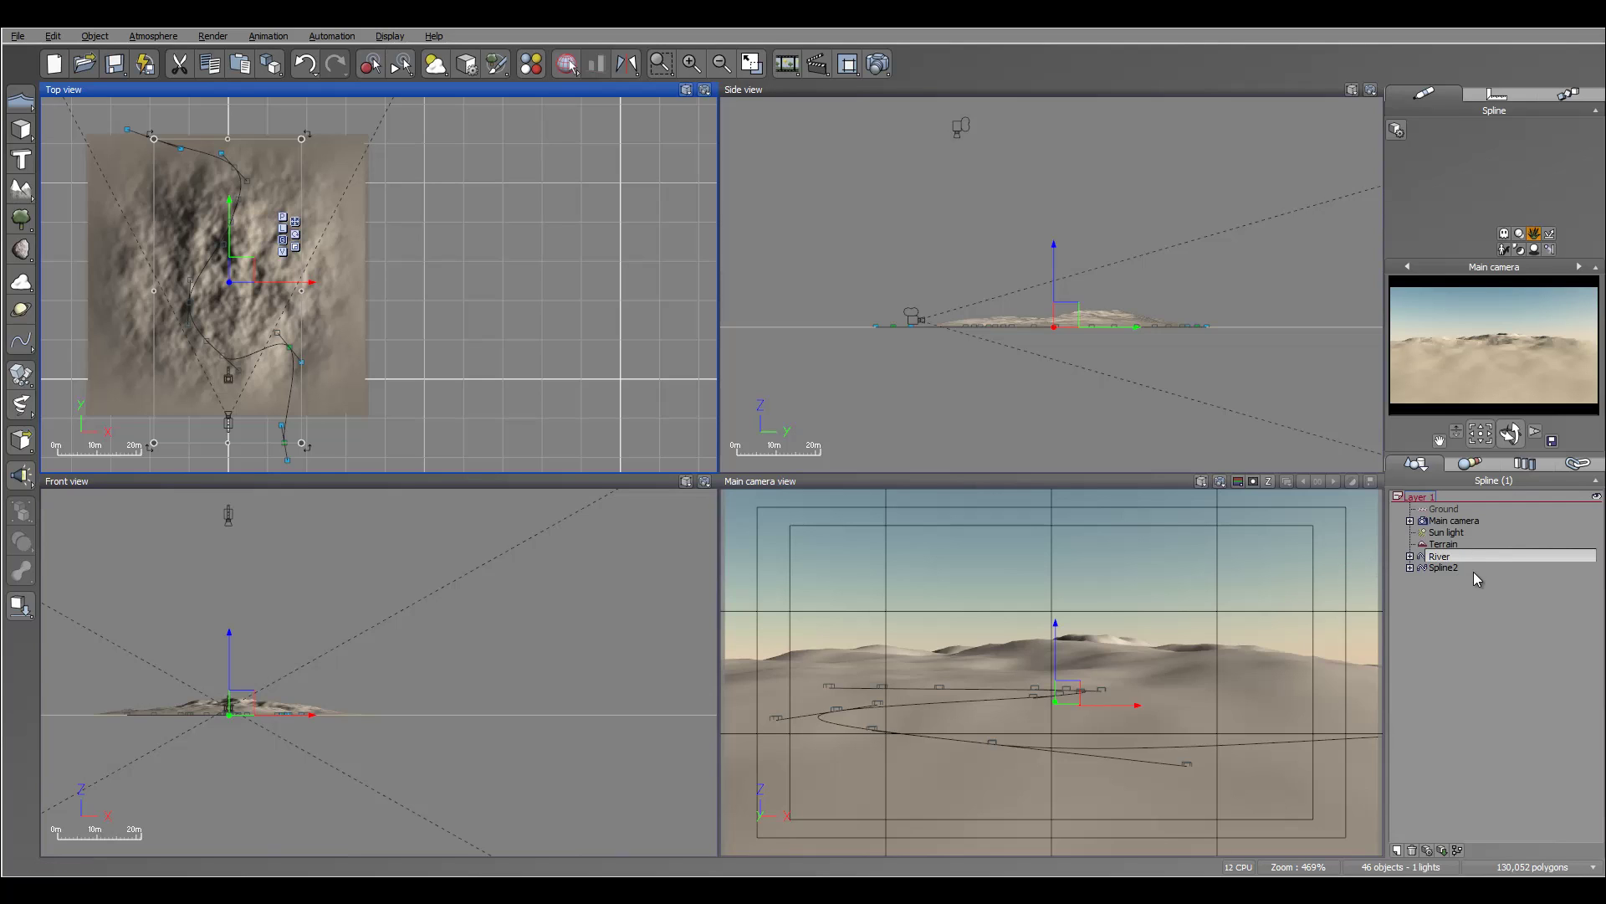
left_click(1445, 568)
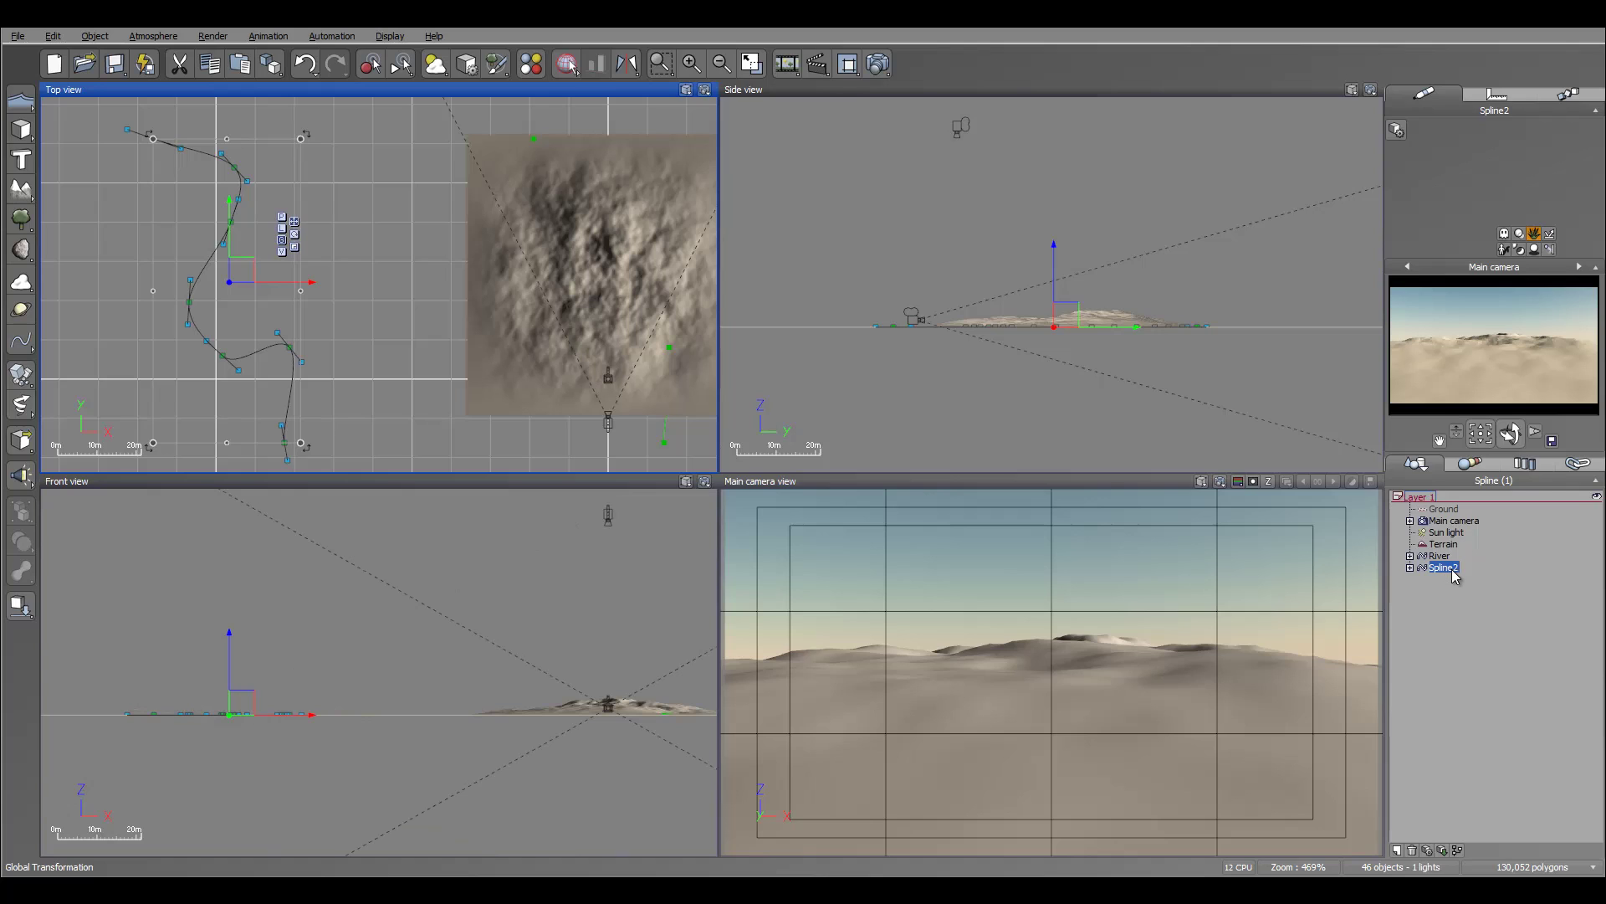
double_click(1456, 569)
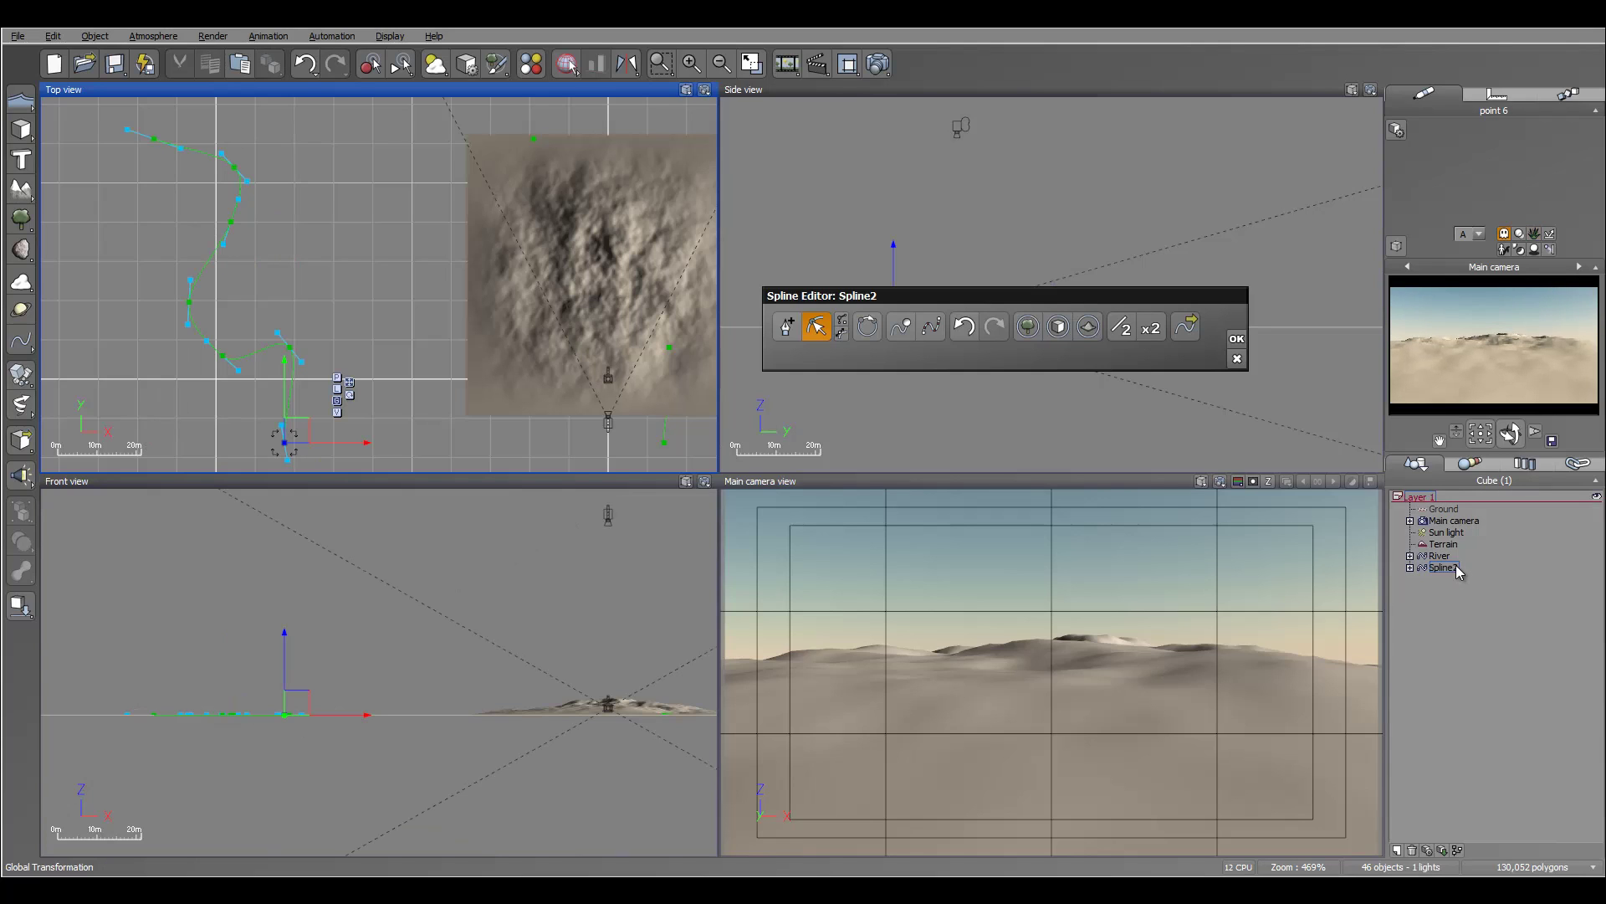
left_click(1237, 358)
left_click(1445, 568)
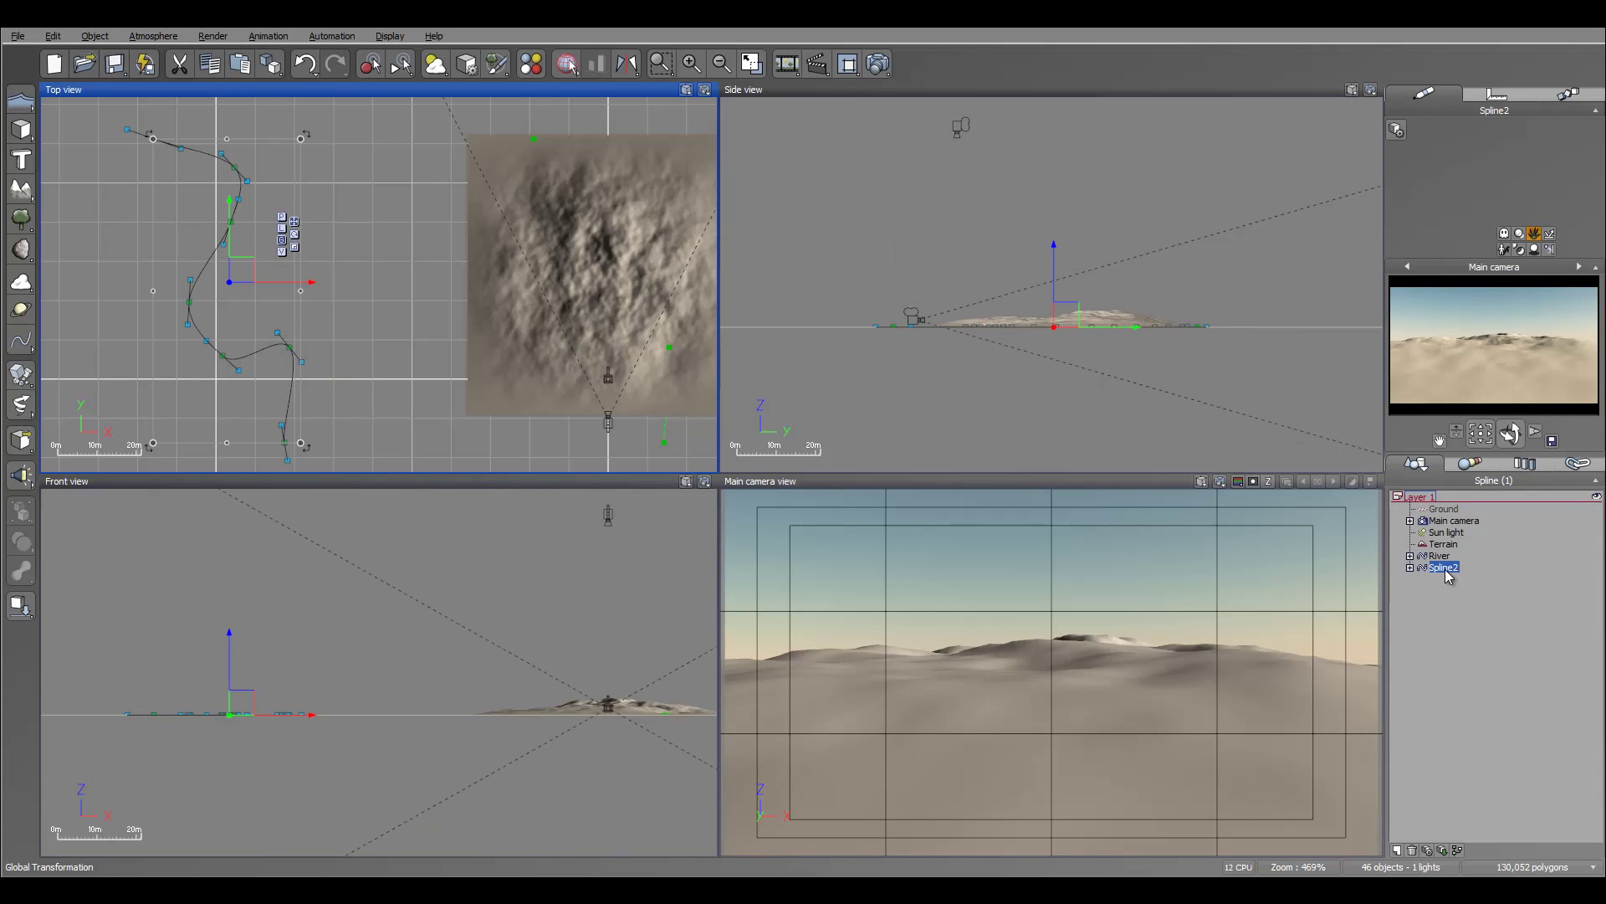
left_click(1447, 569)
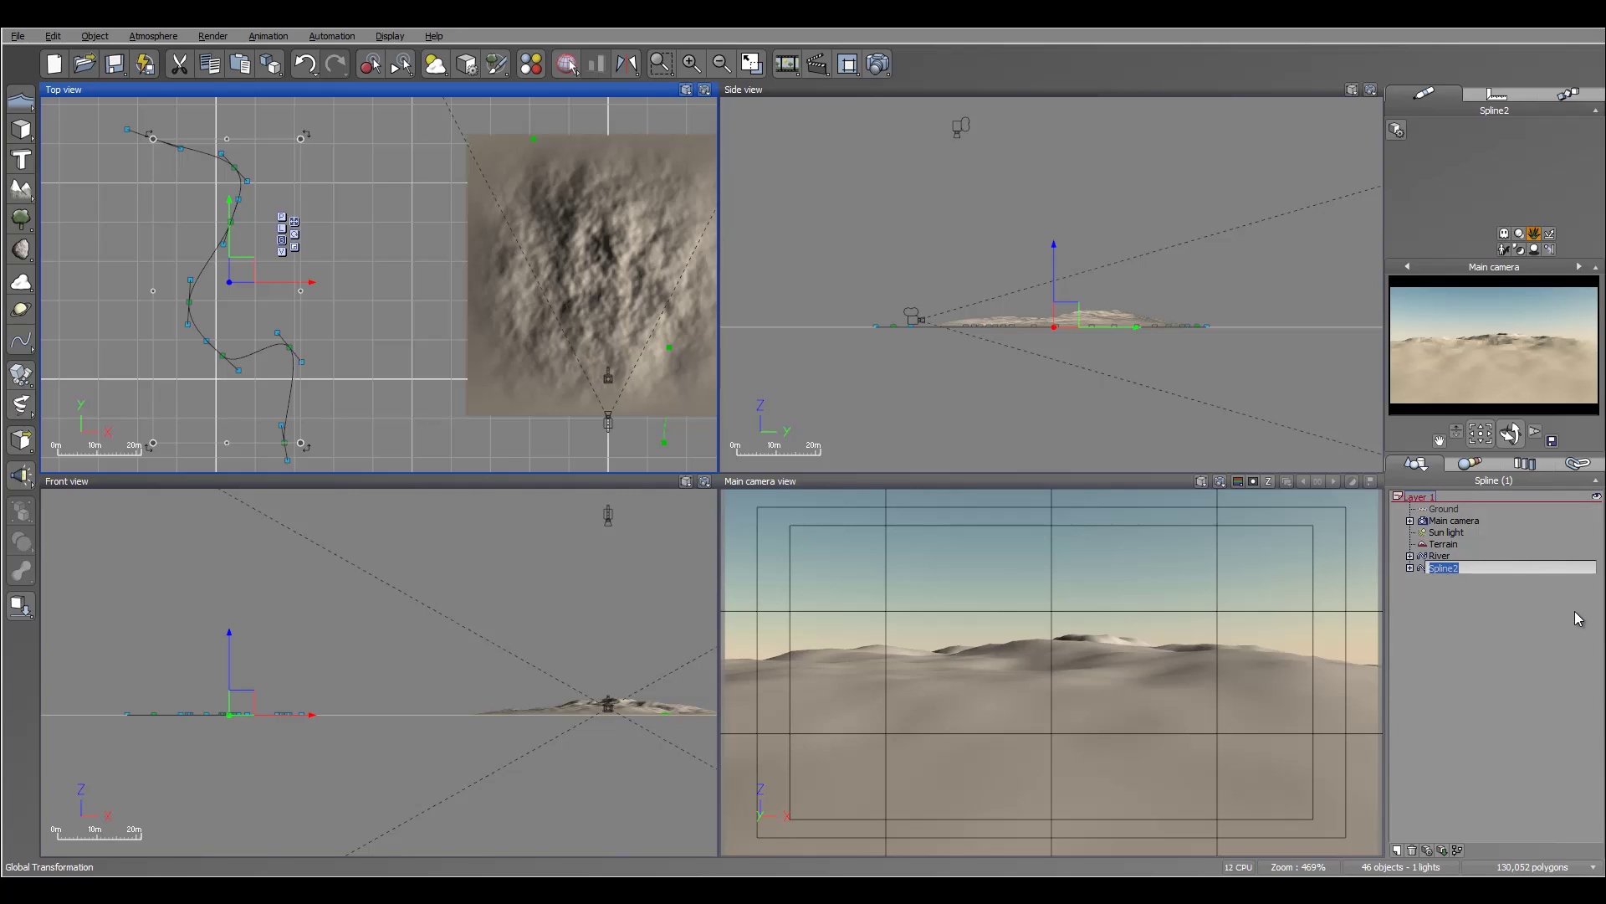
type("Plants")
left_click(1514, 602)
Step: Apply the River spline's terrain effect to Terrain, with a width of 6 m
left_click(1439, 556)
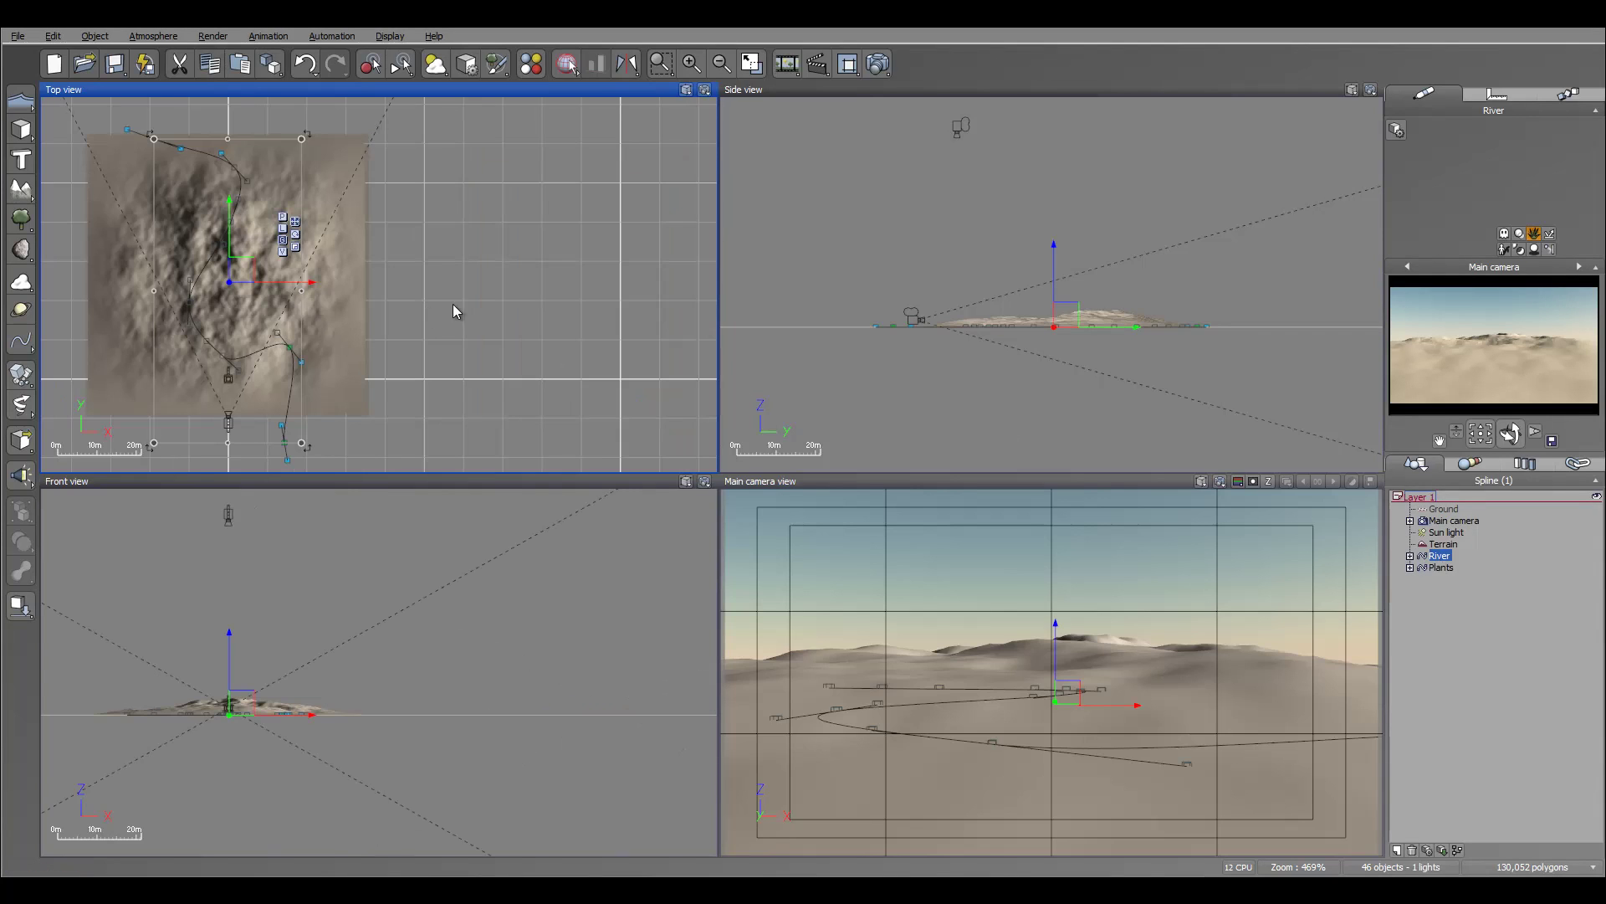
right_click_drag(537, 284, 799, 240)
right_click(1456, 558)
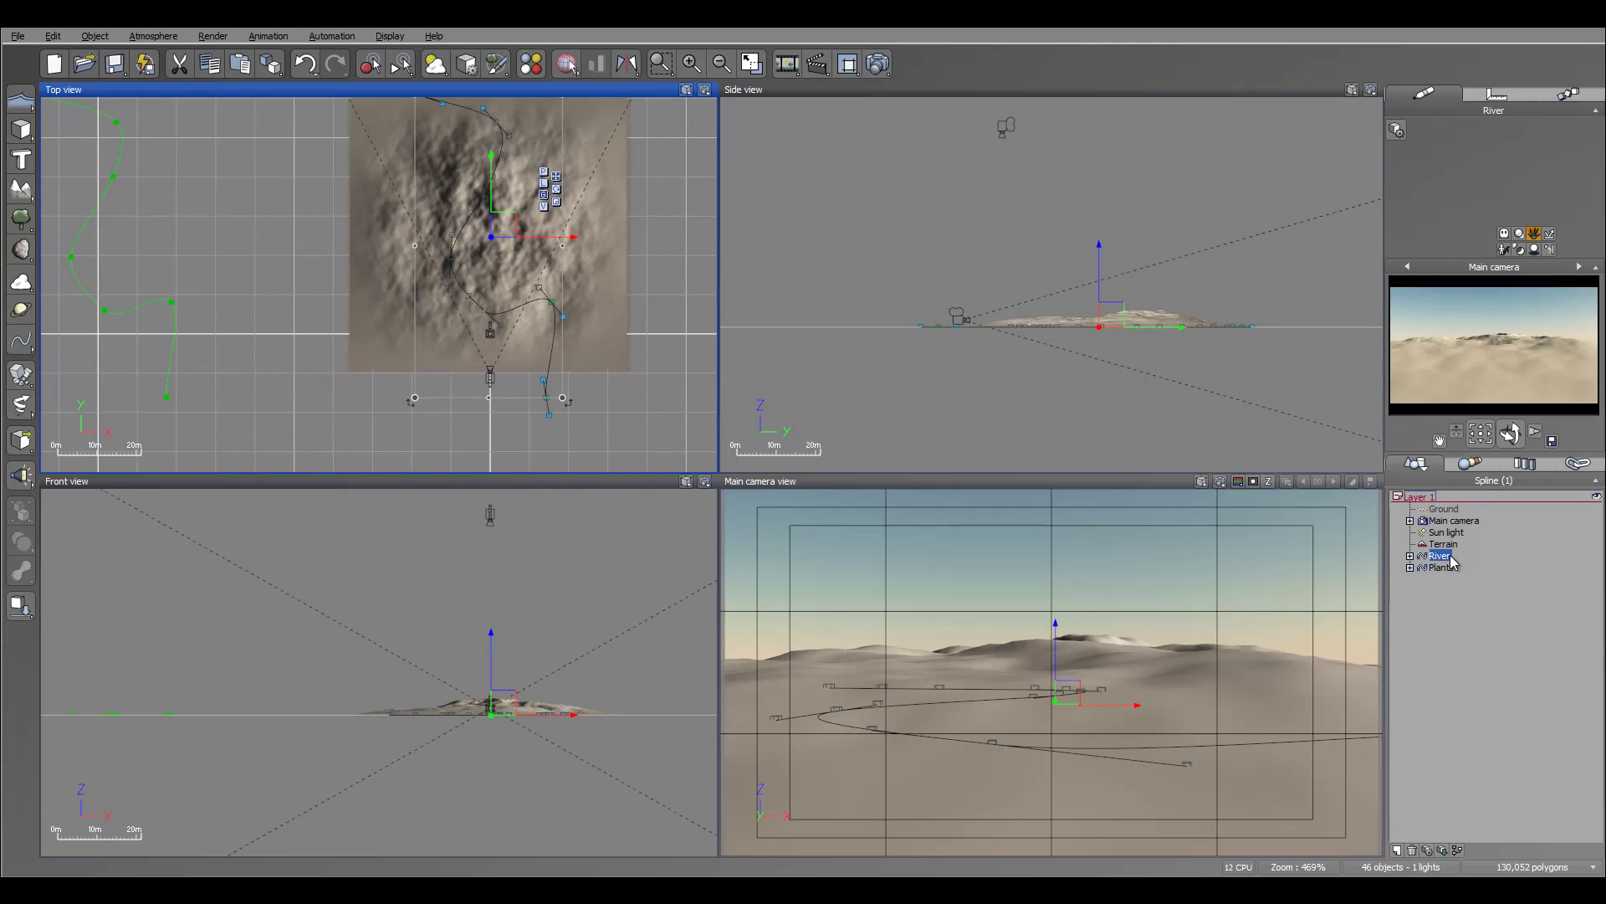
left_click(1498, 504)
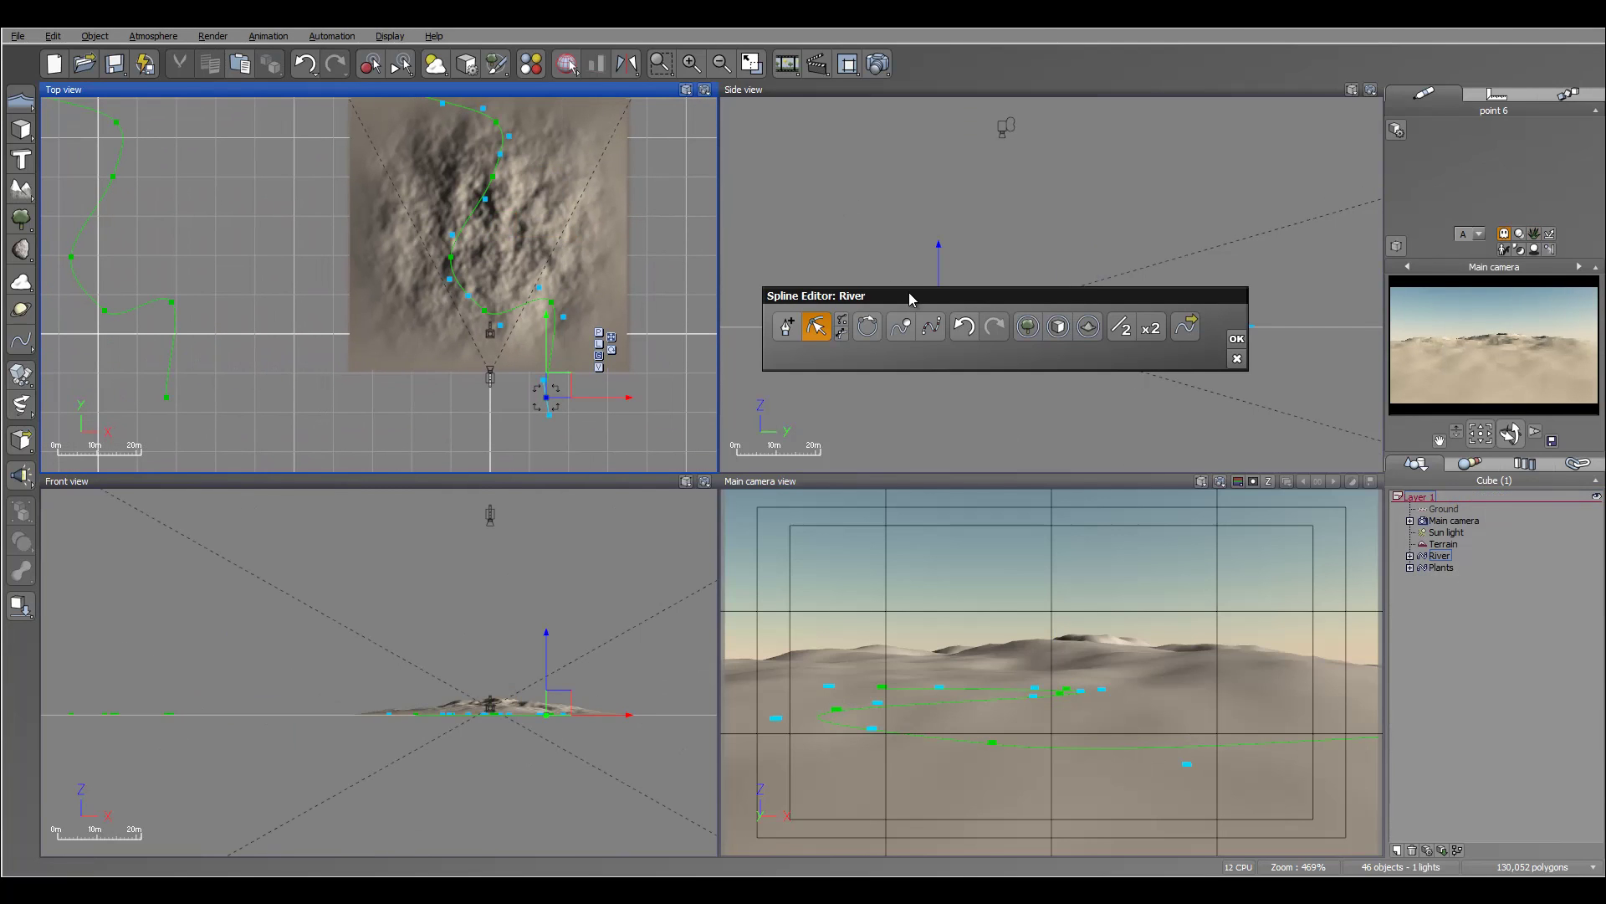
left_click_drag(908, 293, 862, 216)
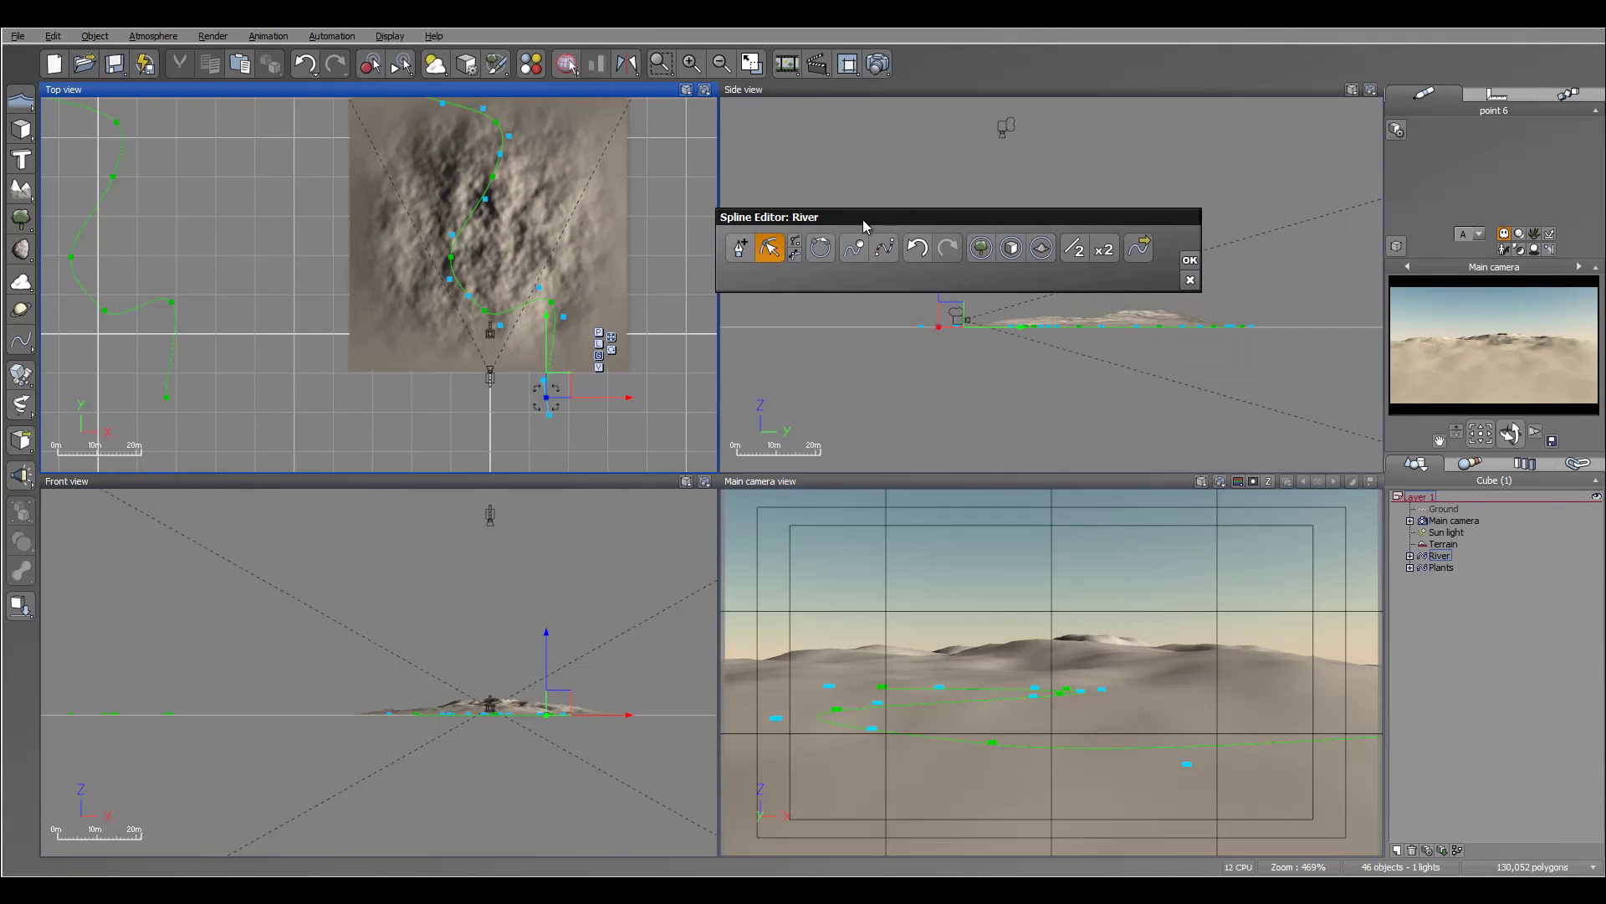
left_click(1042, 249)
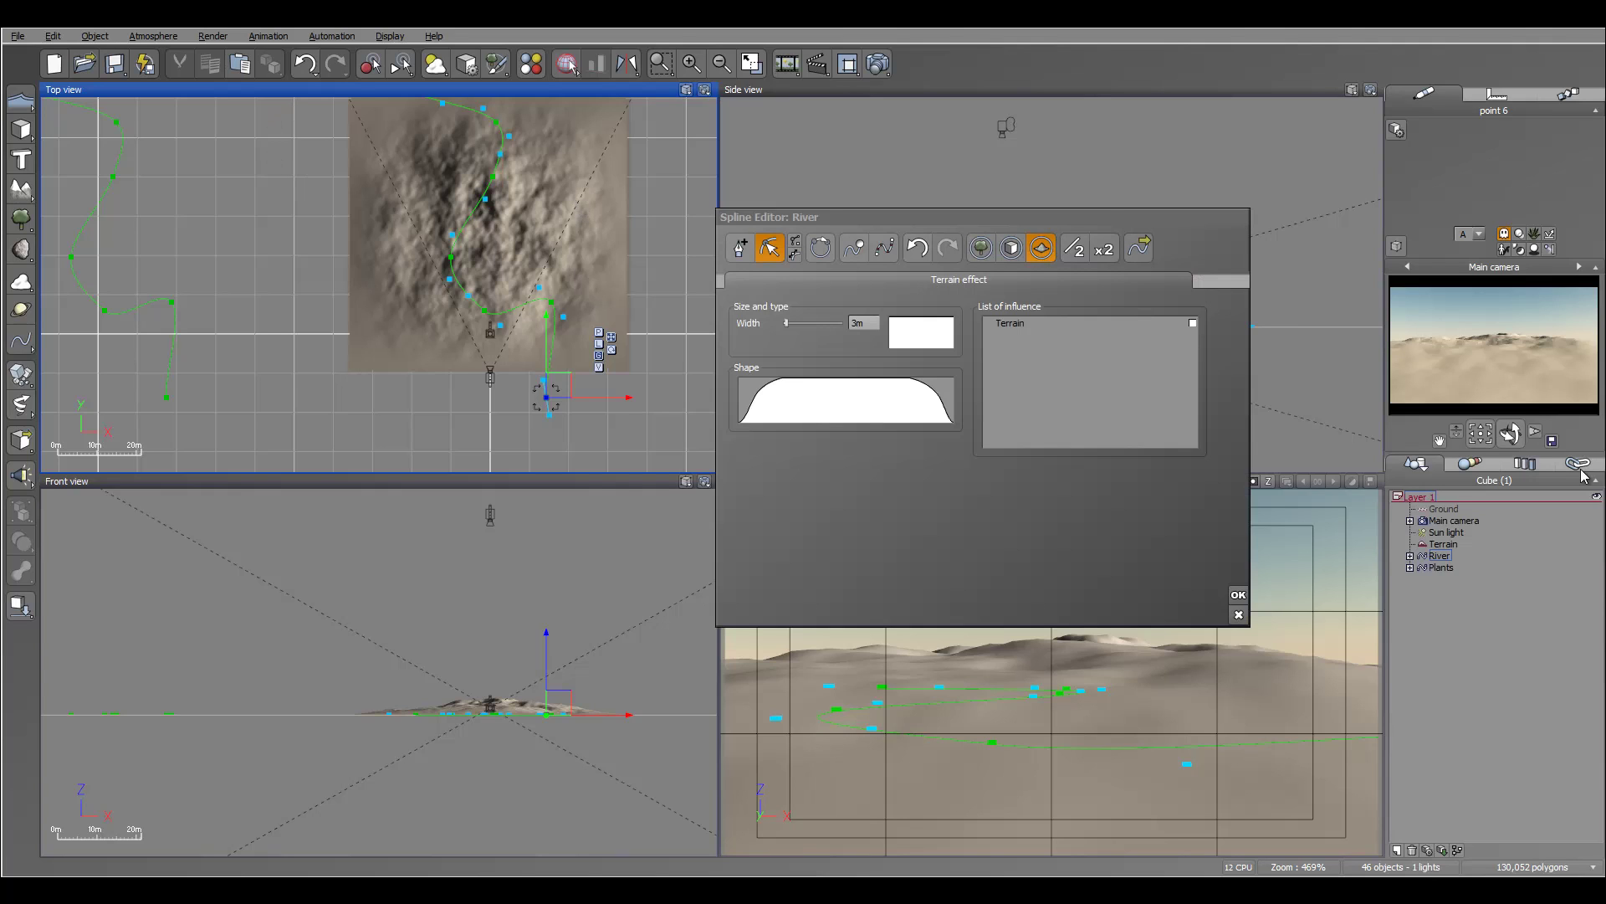
left_click(1193, 324)
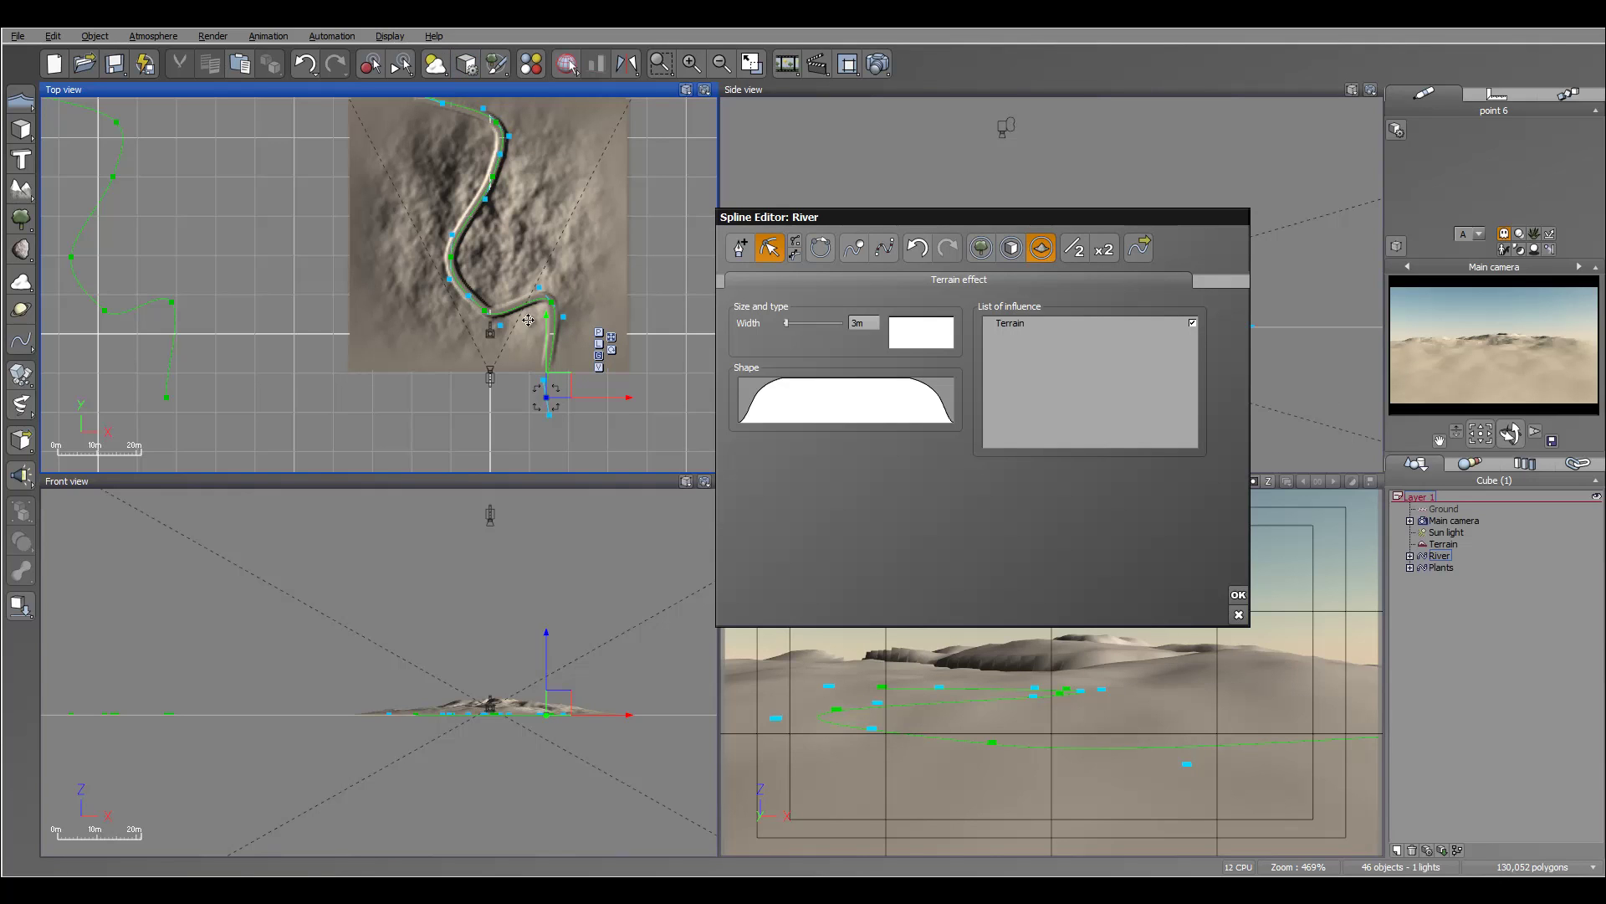
left_click(864, 323)
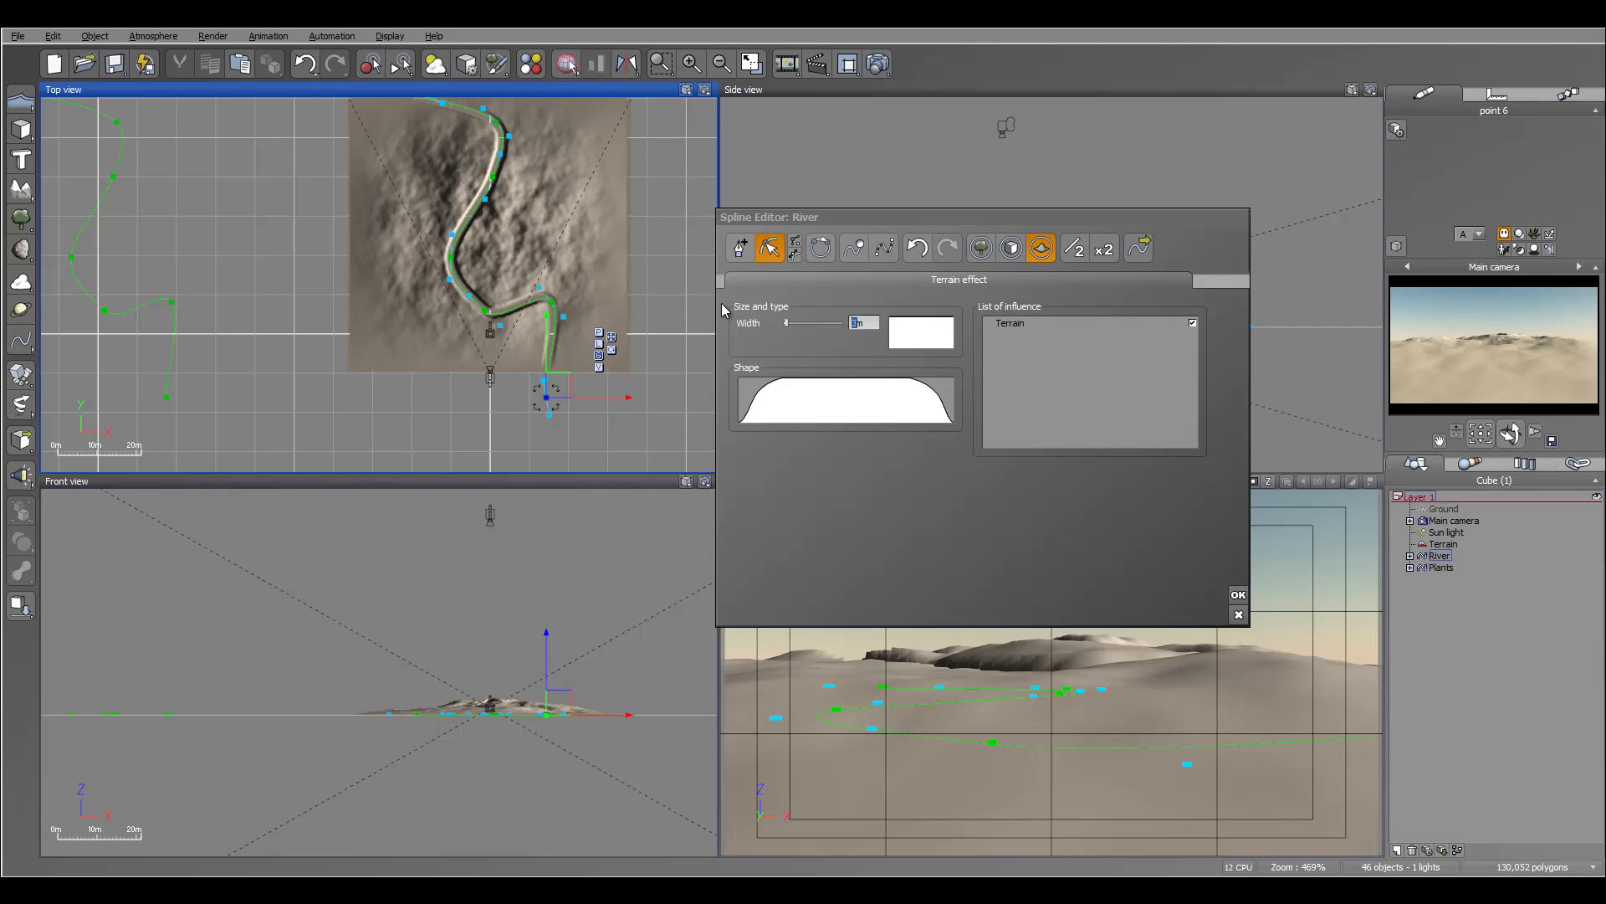
type("6")
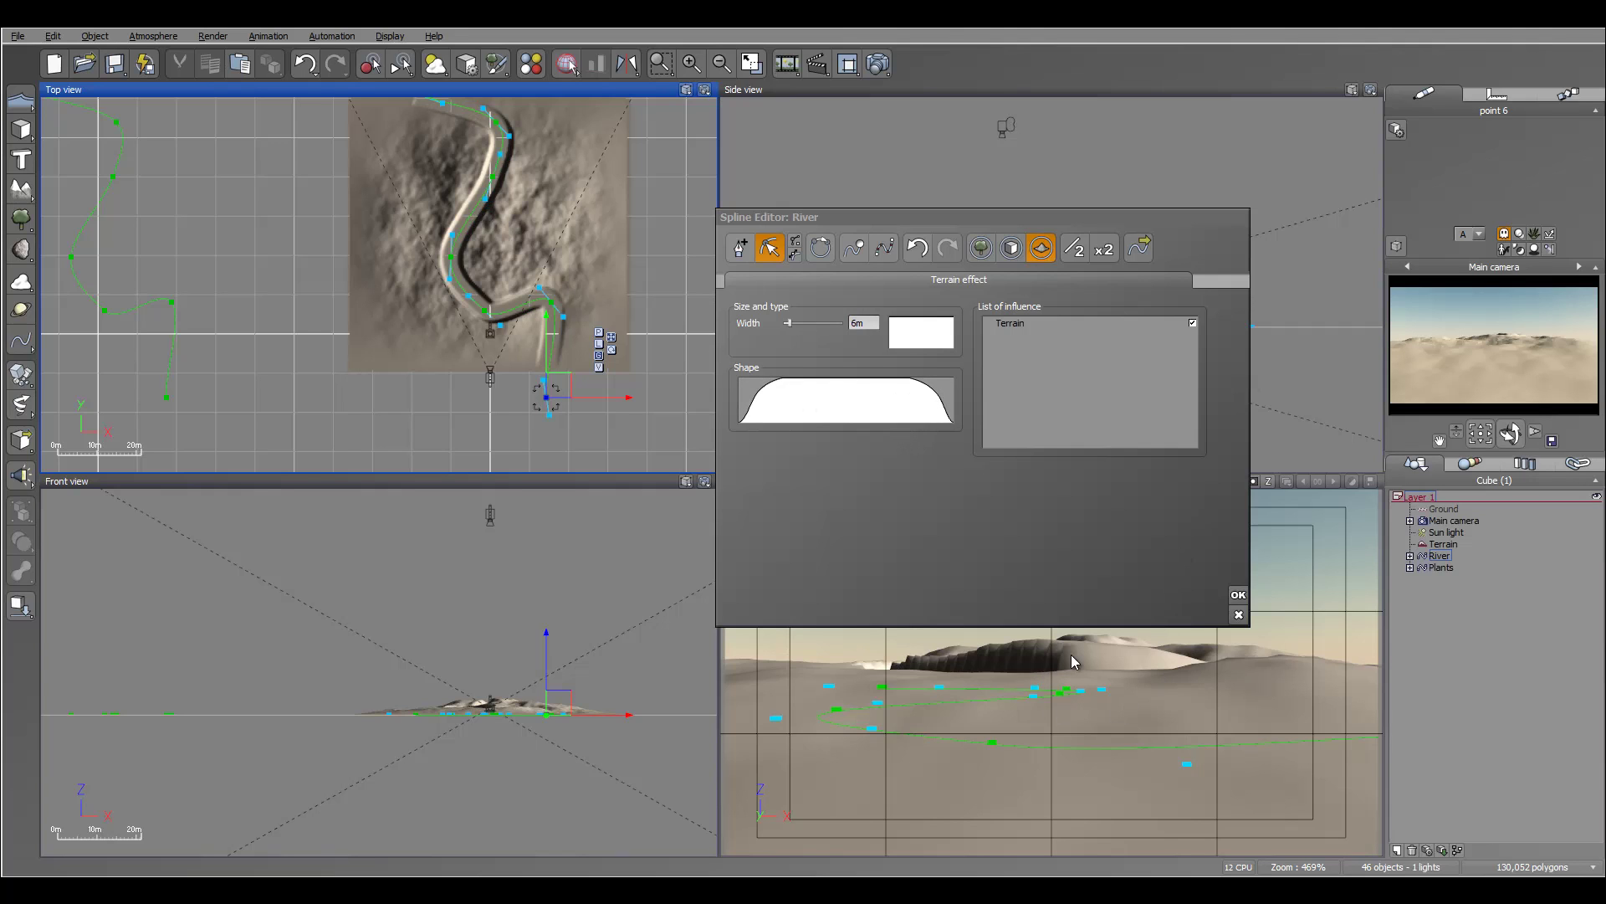
Step: Reshape the River terrain effect's profile curve into a narrow bell with gently sloping sides and its peak near the middle
right_click(874, 399)
left_click(907, 406)
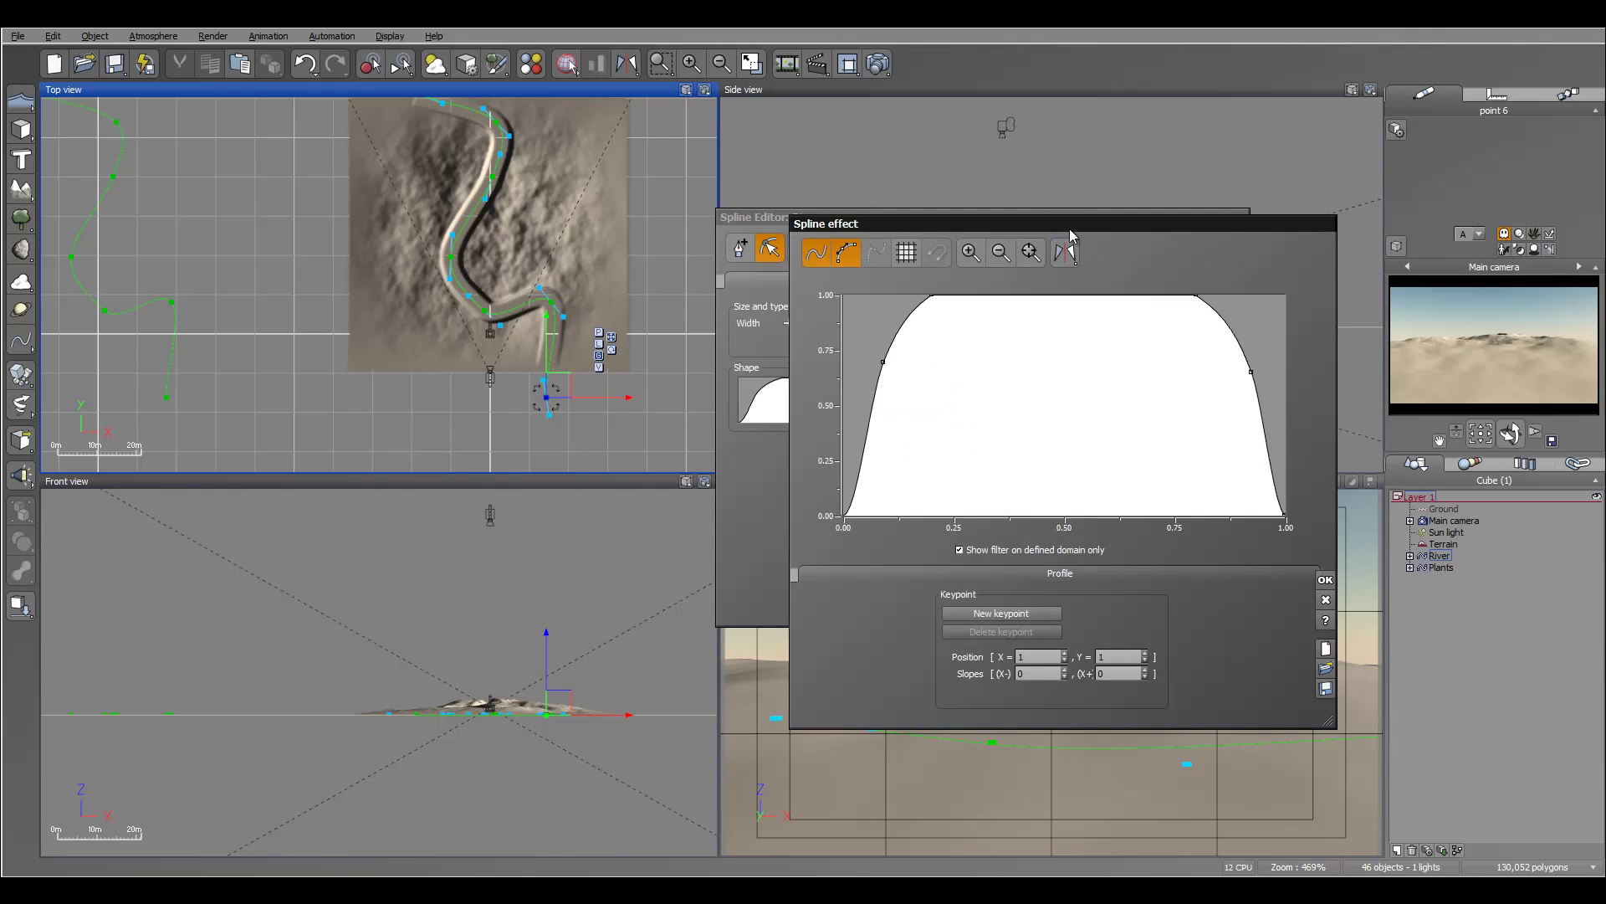
left_click_drag(1072, 226, 962, 97)
left_click_drag(1226, 603, 1370, 832)
left_click_drag(1021, 287, 1029, 400)
left_click_drag(867, 303, 975, 283)
left_click_drag(1213, 302, 1078, 300)
left_click_drag(995, 489, 1054, 381)
left_click_drag(861, 333, 975, 457)
left_click_drag(1200, 462, 1052, 412)
left_click_drag(1197, 297, 1047, 362)
right_click_drag(922, 402, 1027, 355)
left_click_drag(932, 357, 946, 305)
right_click_drag(1029, 291, 1029, 420)
left_click_drag(989, 227, 1063, 226)
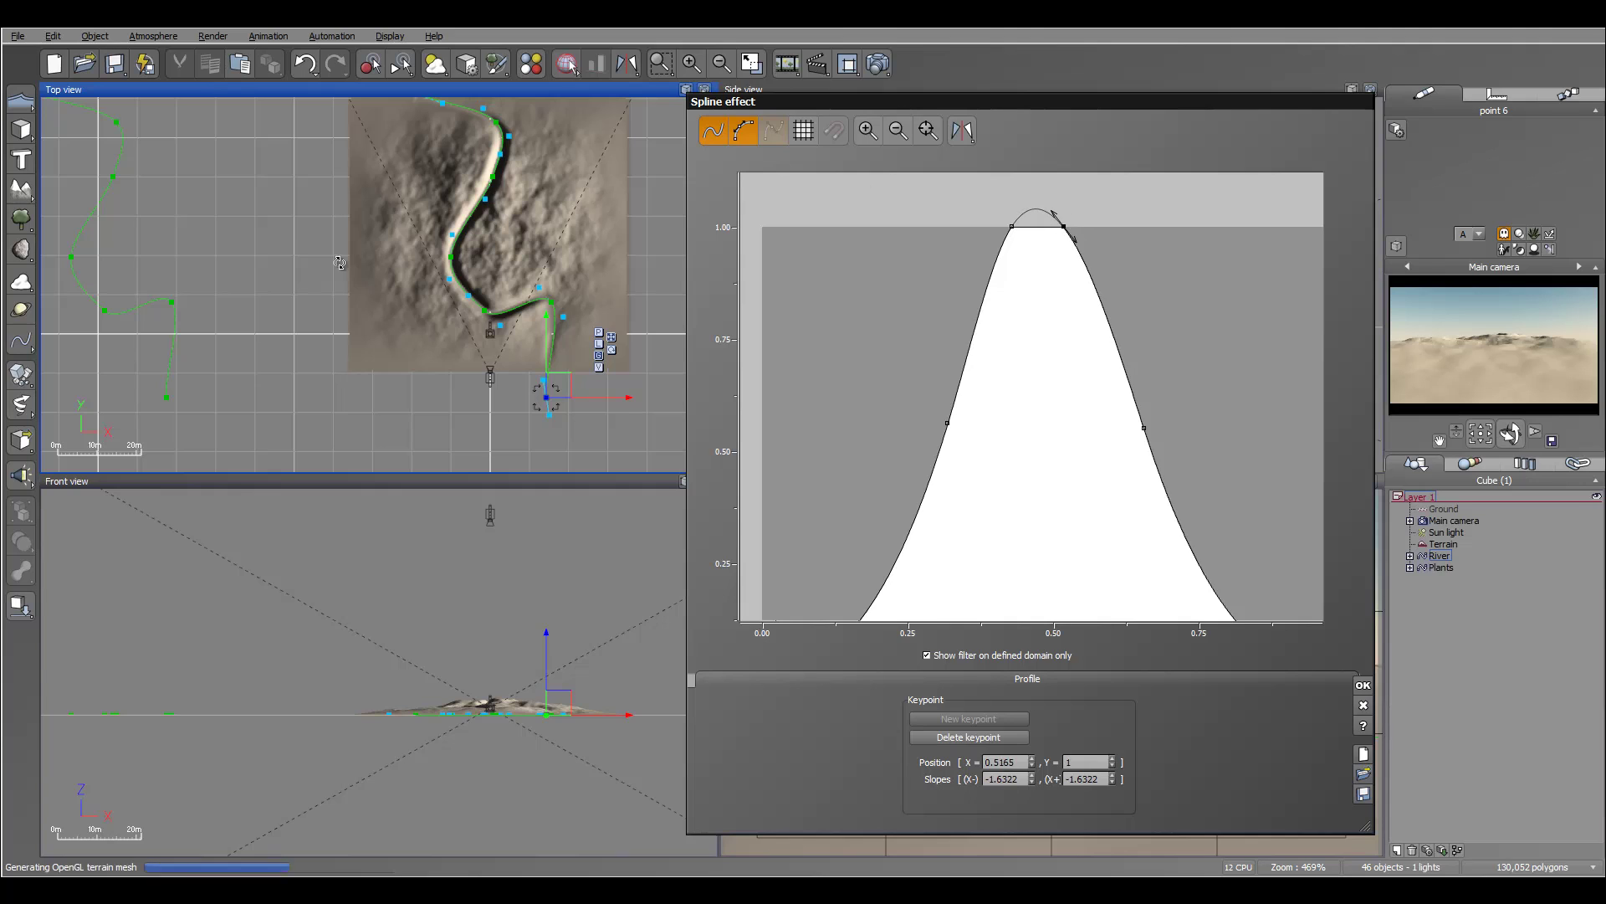
left_click(1363, 686)
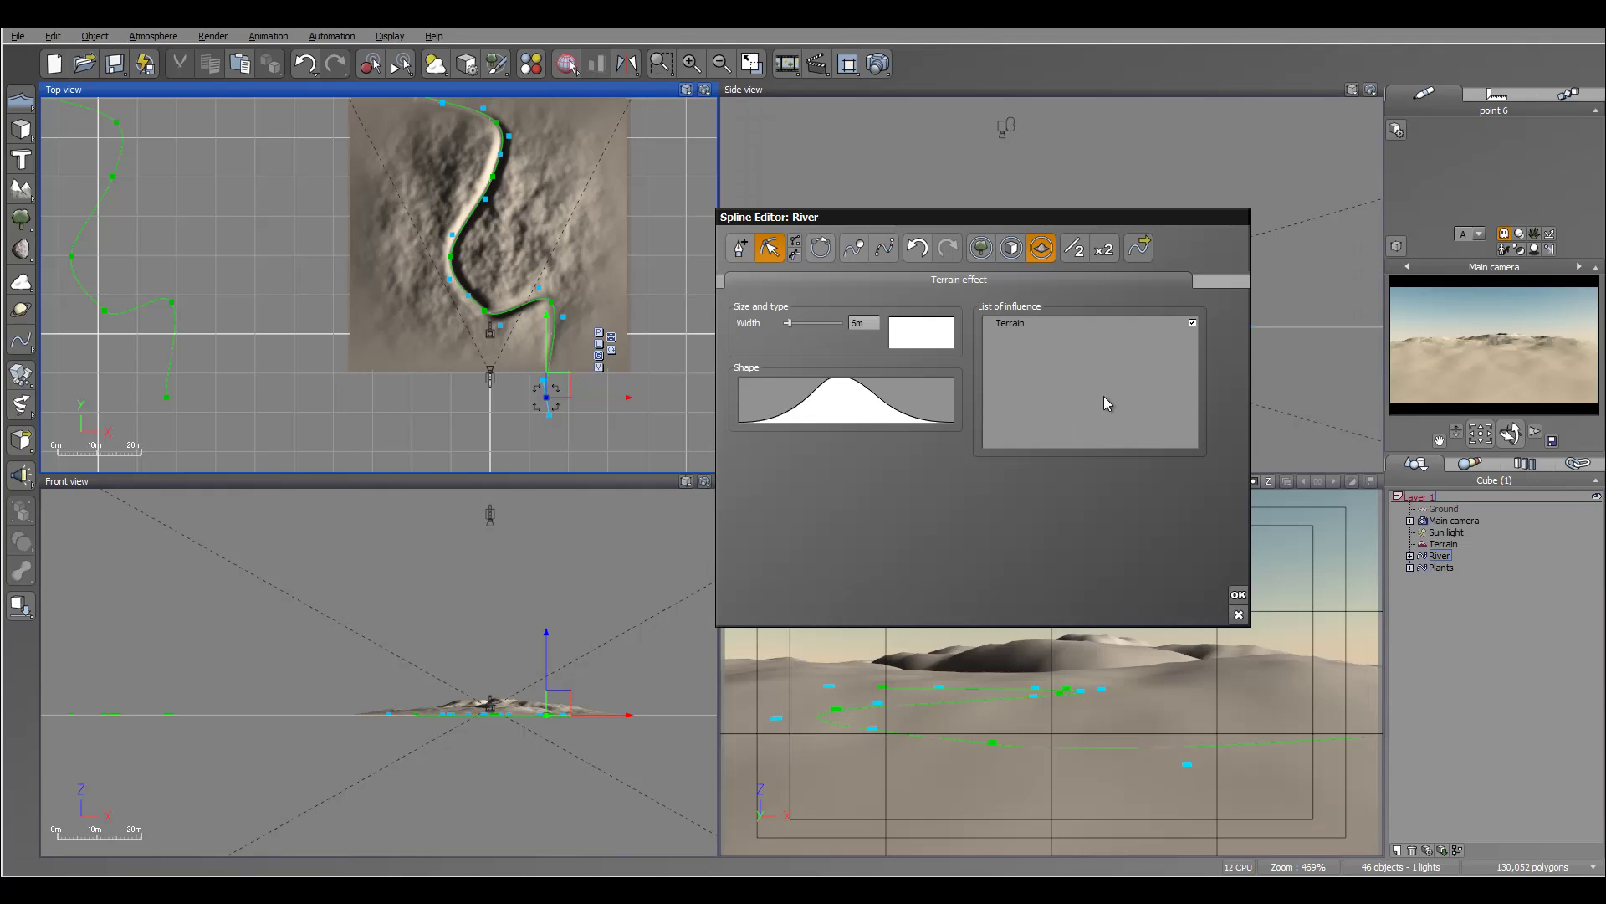
Step: Accept the River terrain effect and raise the main camera to a height of about 8.4 m, aimed at the carved river bend
left_click(1238, 597)
left_click(1453, 521)
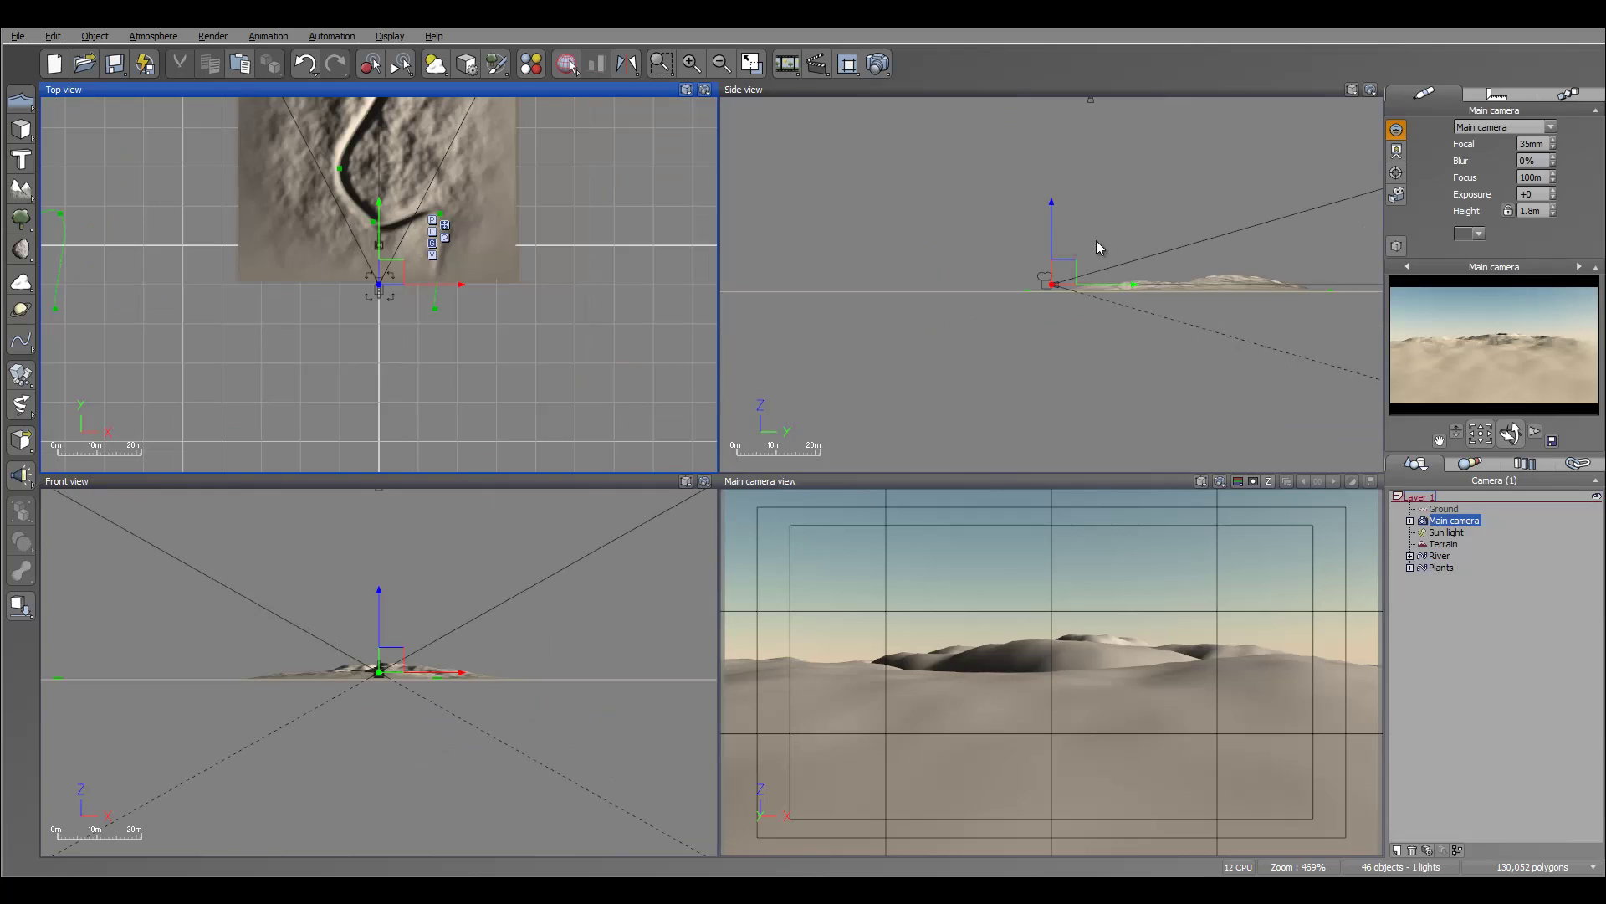
left_click_drag(1051, 255, 1047, 249)
left_click_drag(1510, 434, 1394, 492)
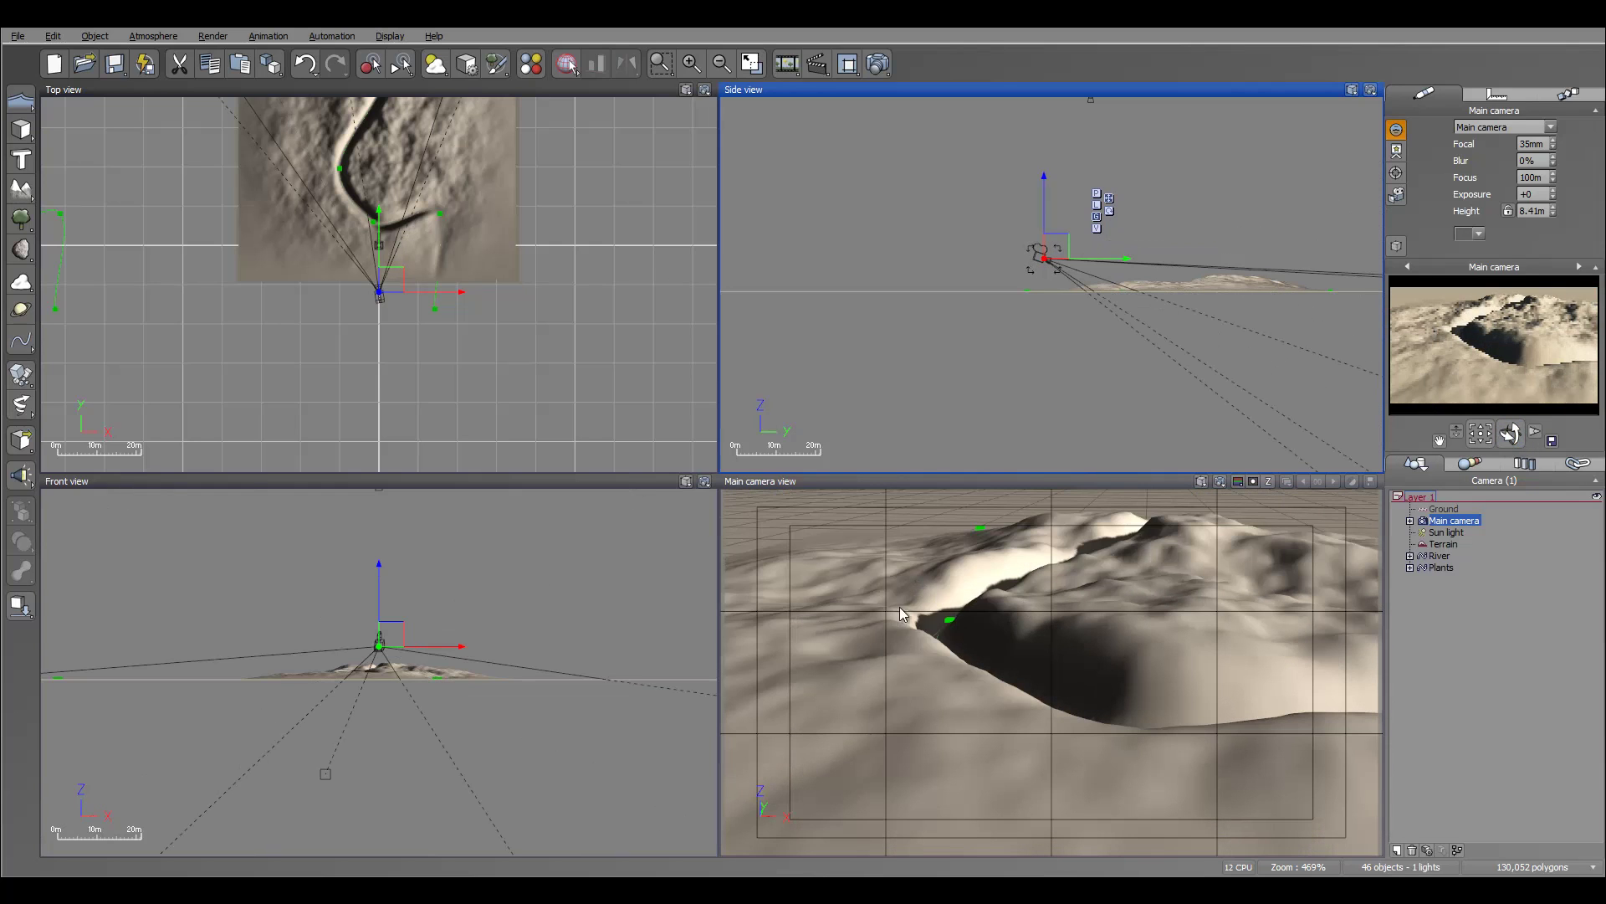
middle_click_drag(542, 225, 518, 251)
left_click_drag(409, 307, 475, 323)
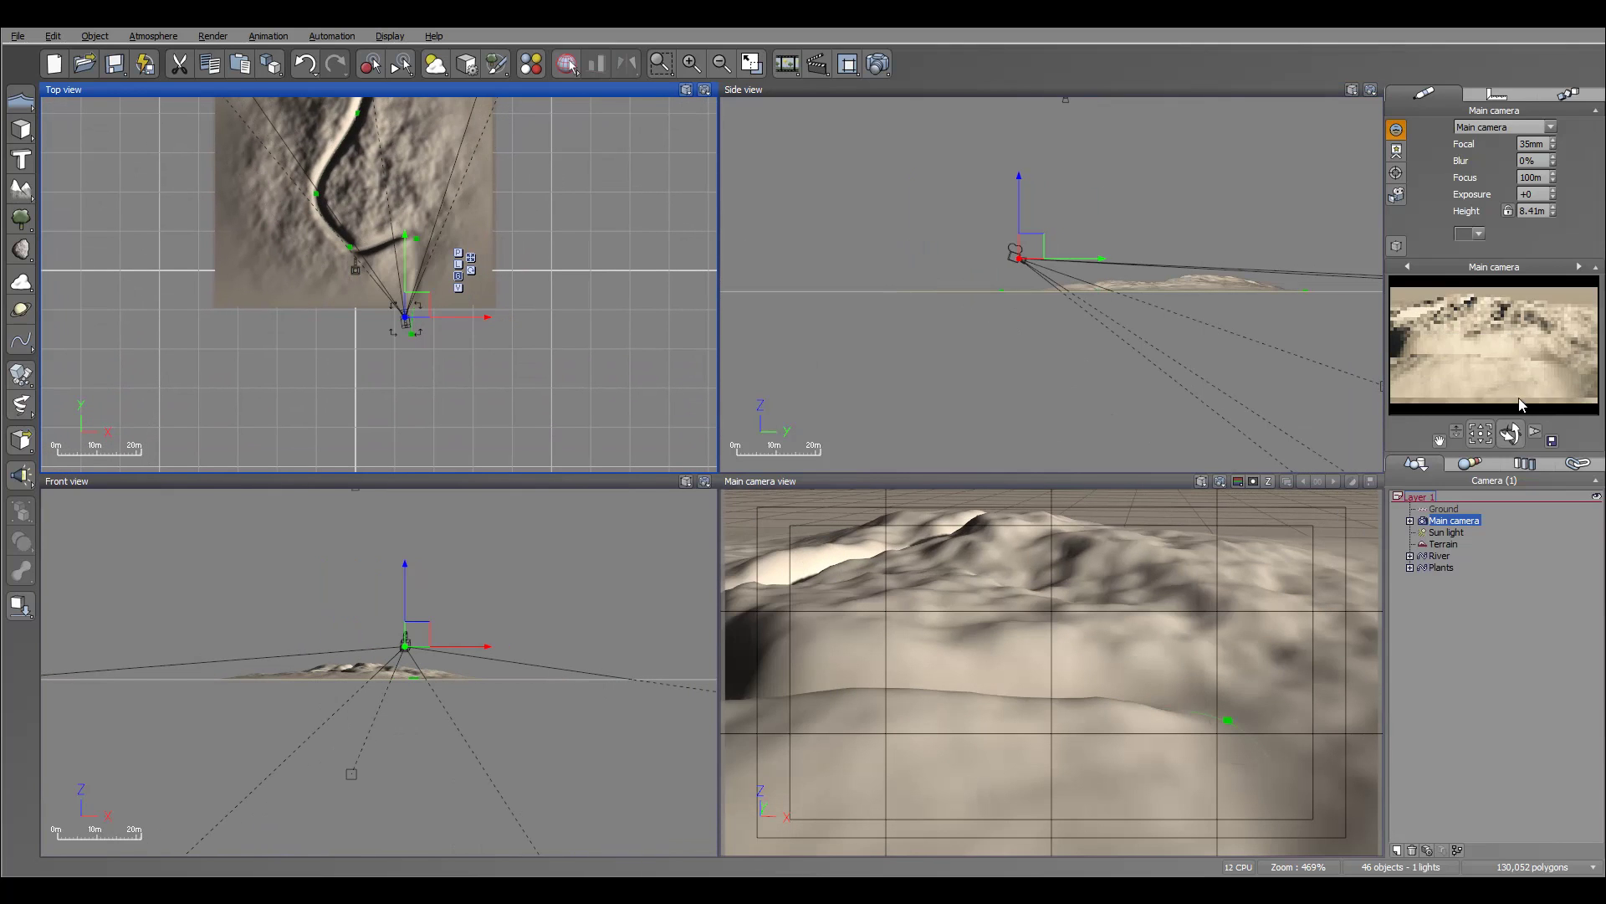
mouse_move(1511, 433)
left_mouse_down()
mouse_move(1473, 432)
mouse_move(1511, 432)
left_mouse_up()
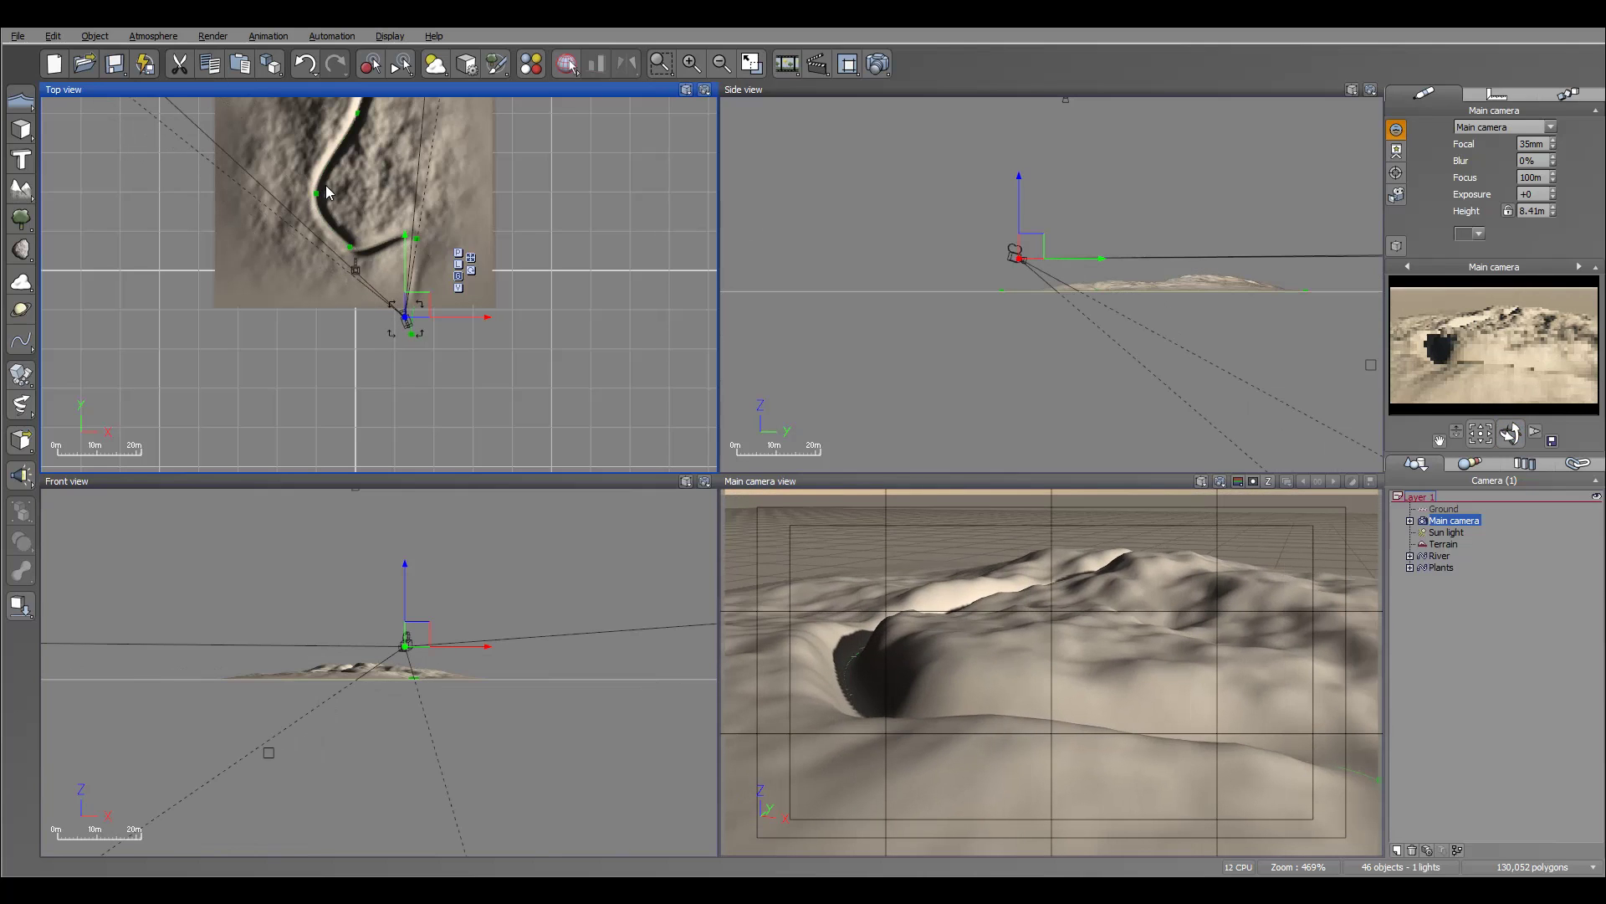
right_click_drag(336, 206, 366, 264)
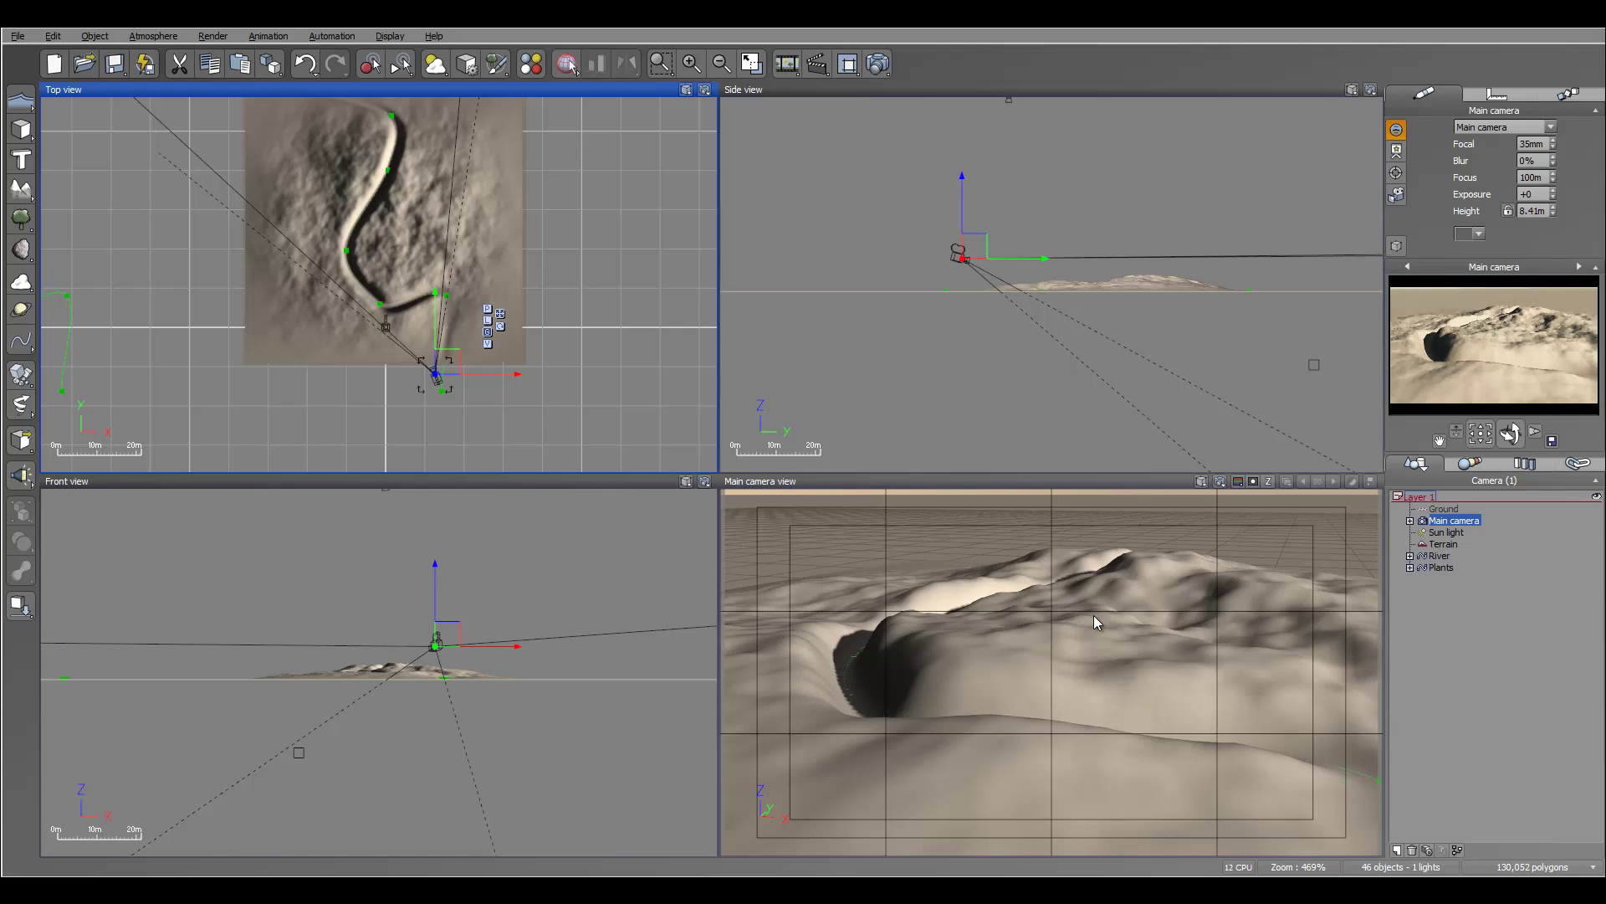
Step: Flatten Terrain vertically by about a third of its height
left_click(1447, 543)
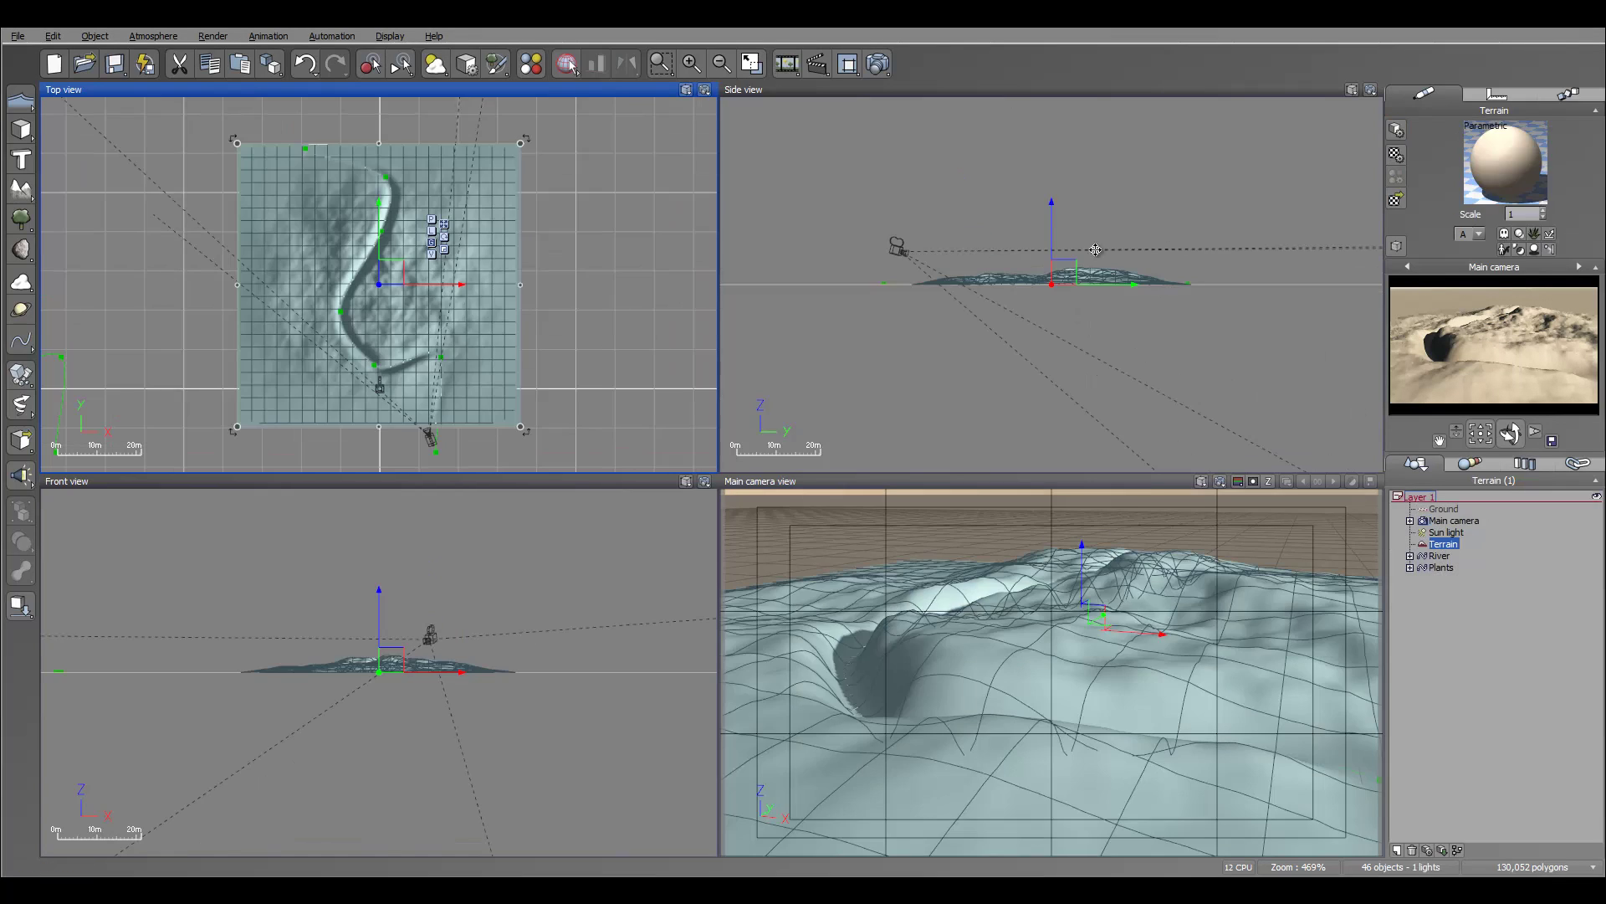
right_click_drag(1014, 314, 1070, 309)
scroll(1071, 308, "up", 5)
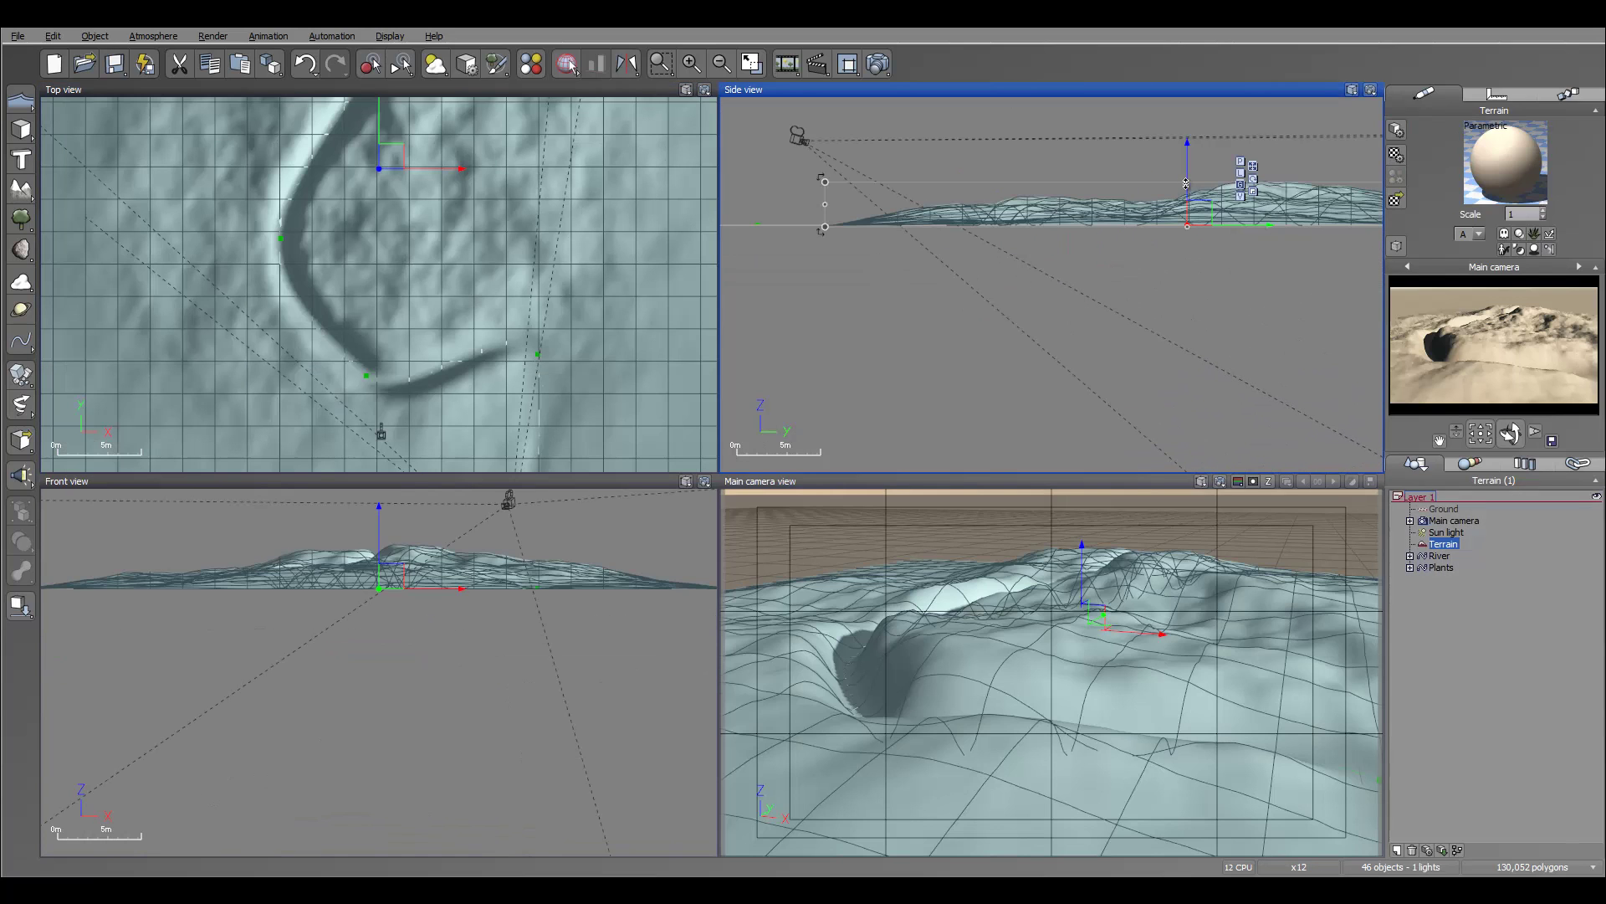
left_click_drag(1192, 194, 1192, 197)
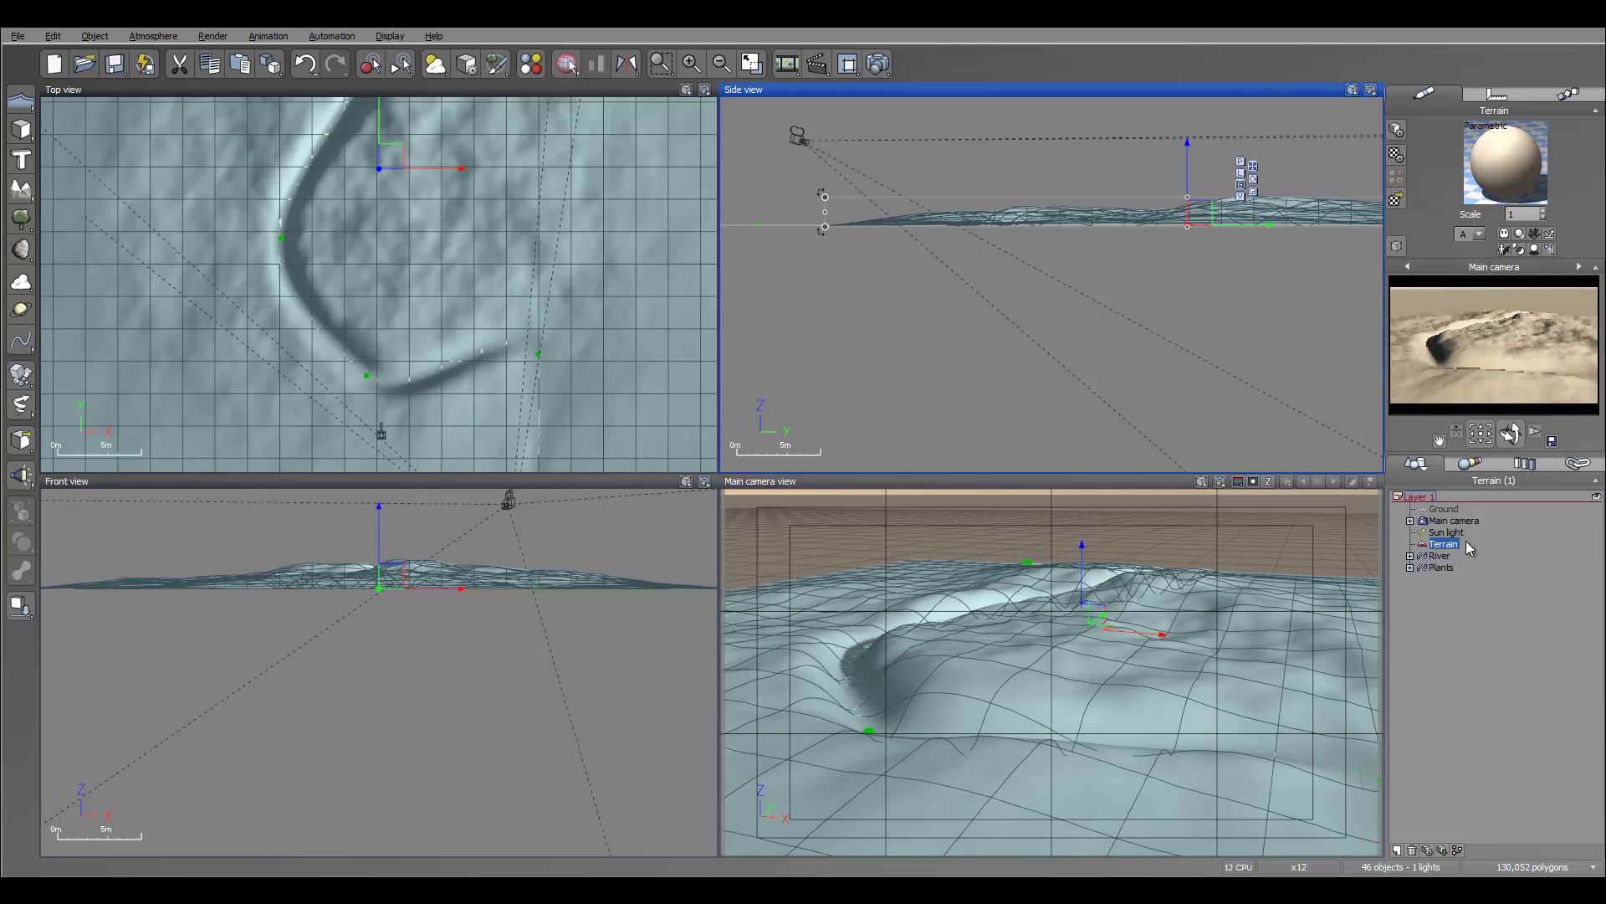
right_click_drag(314, 125, 464, 216)
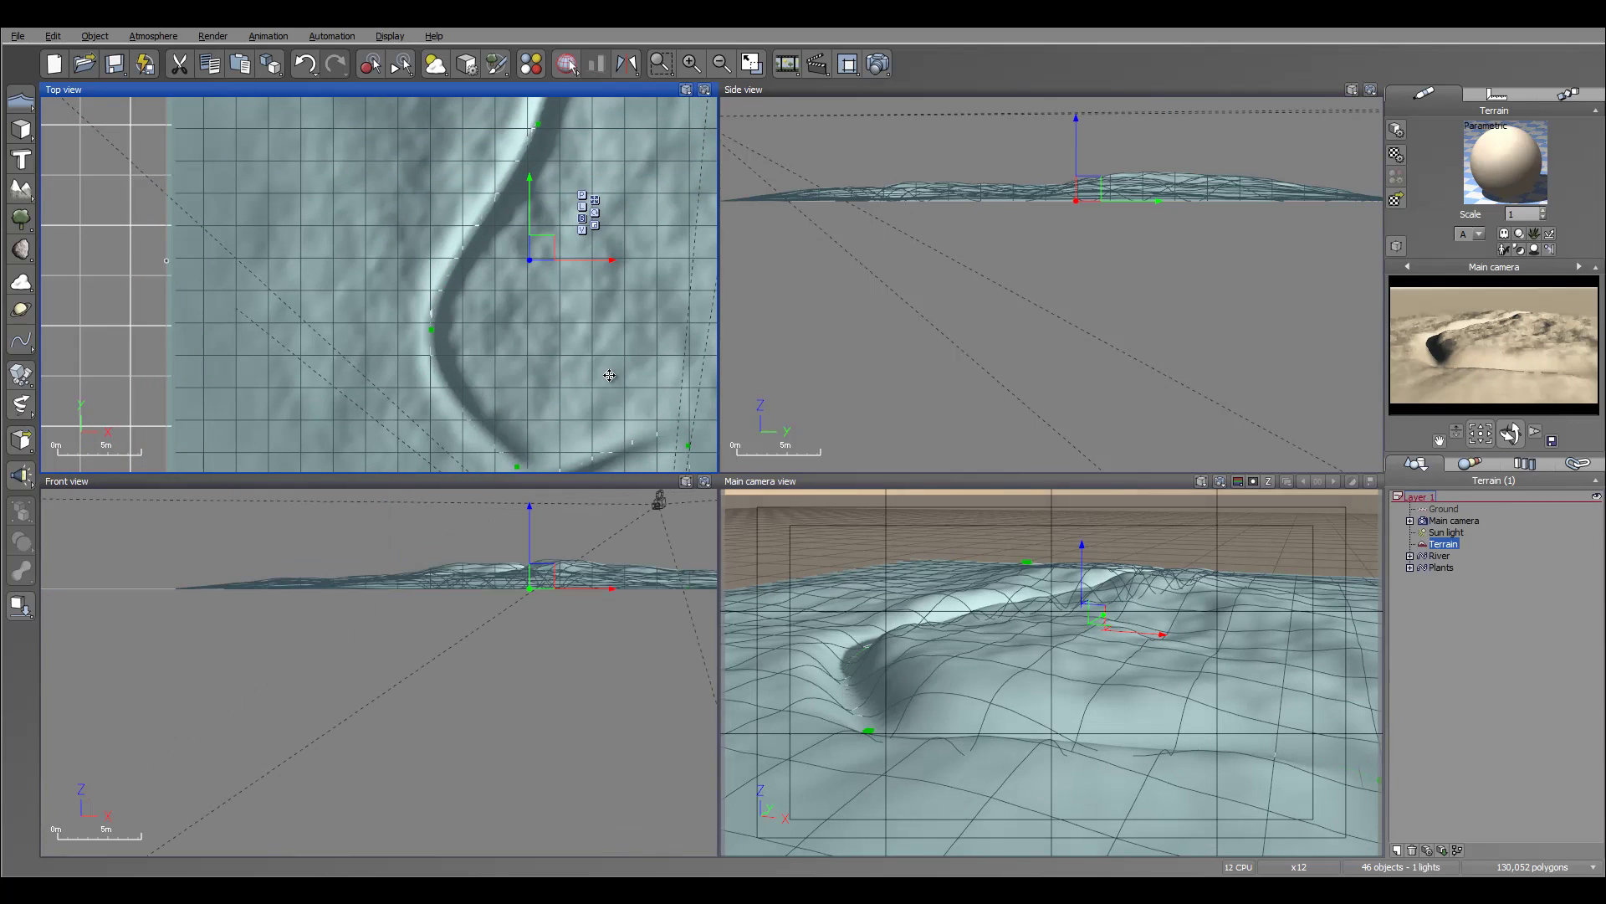
right_click_drag(519, 291, 568, 369)
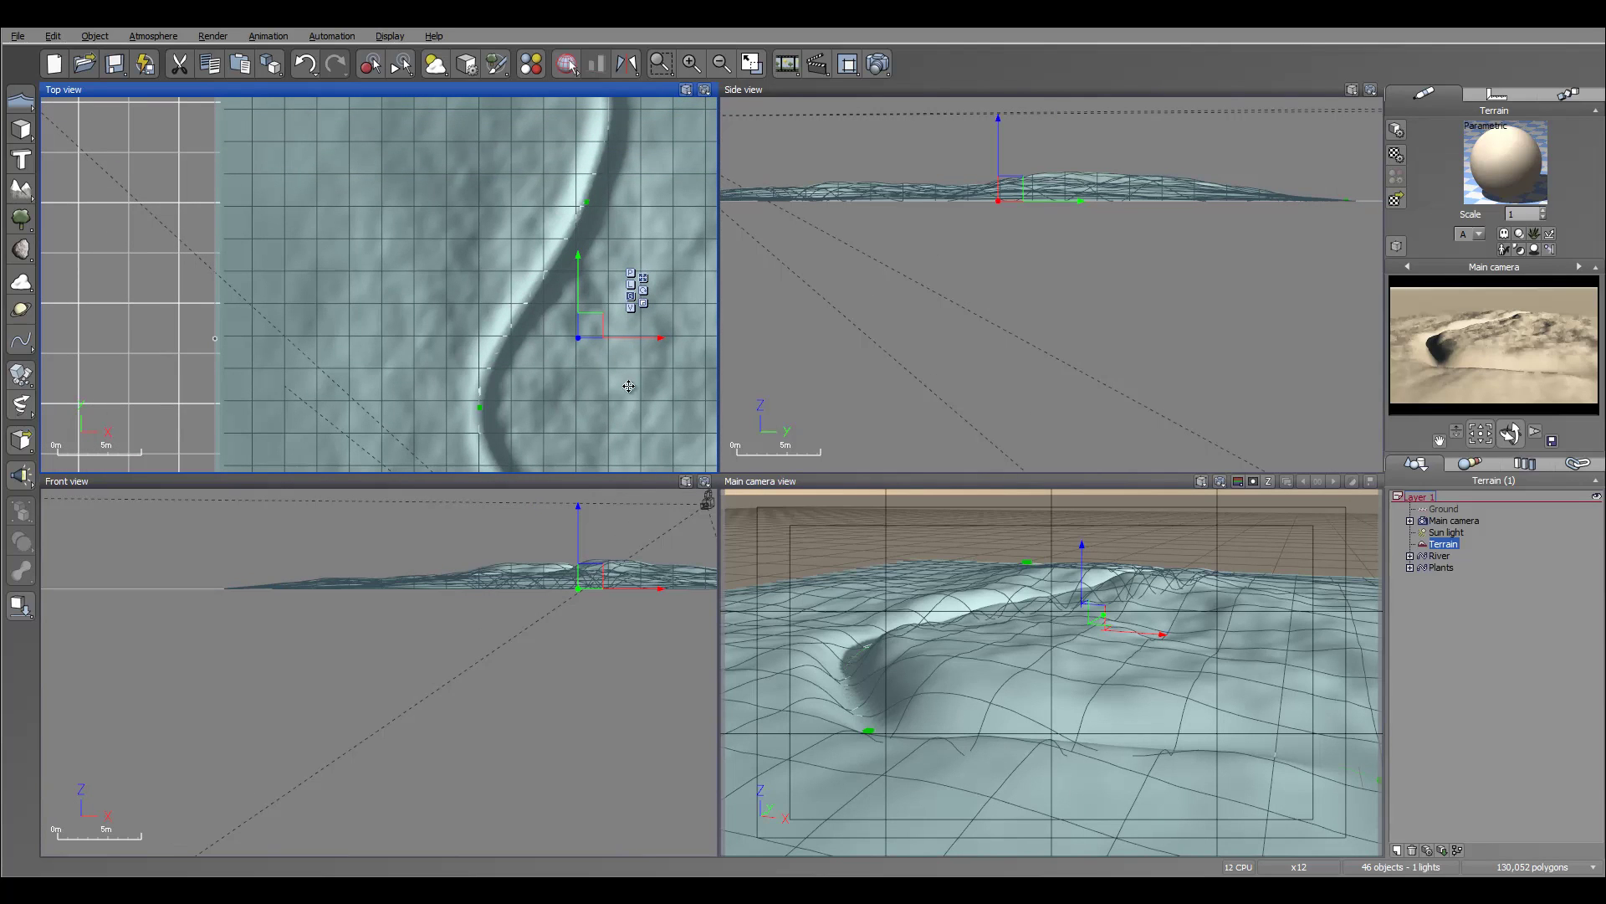
Step: Copy the Plants spline onto the terrain beside the river bed and raise the copy above the surface
left_click(1437, 568)
scroll(381, 341, "down", 6)
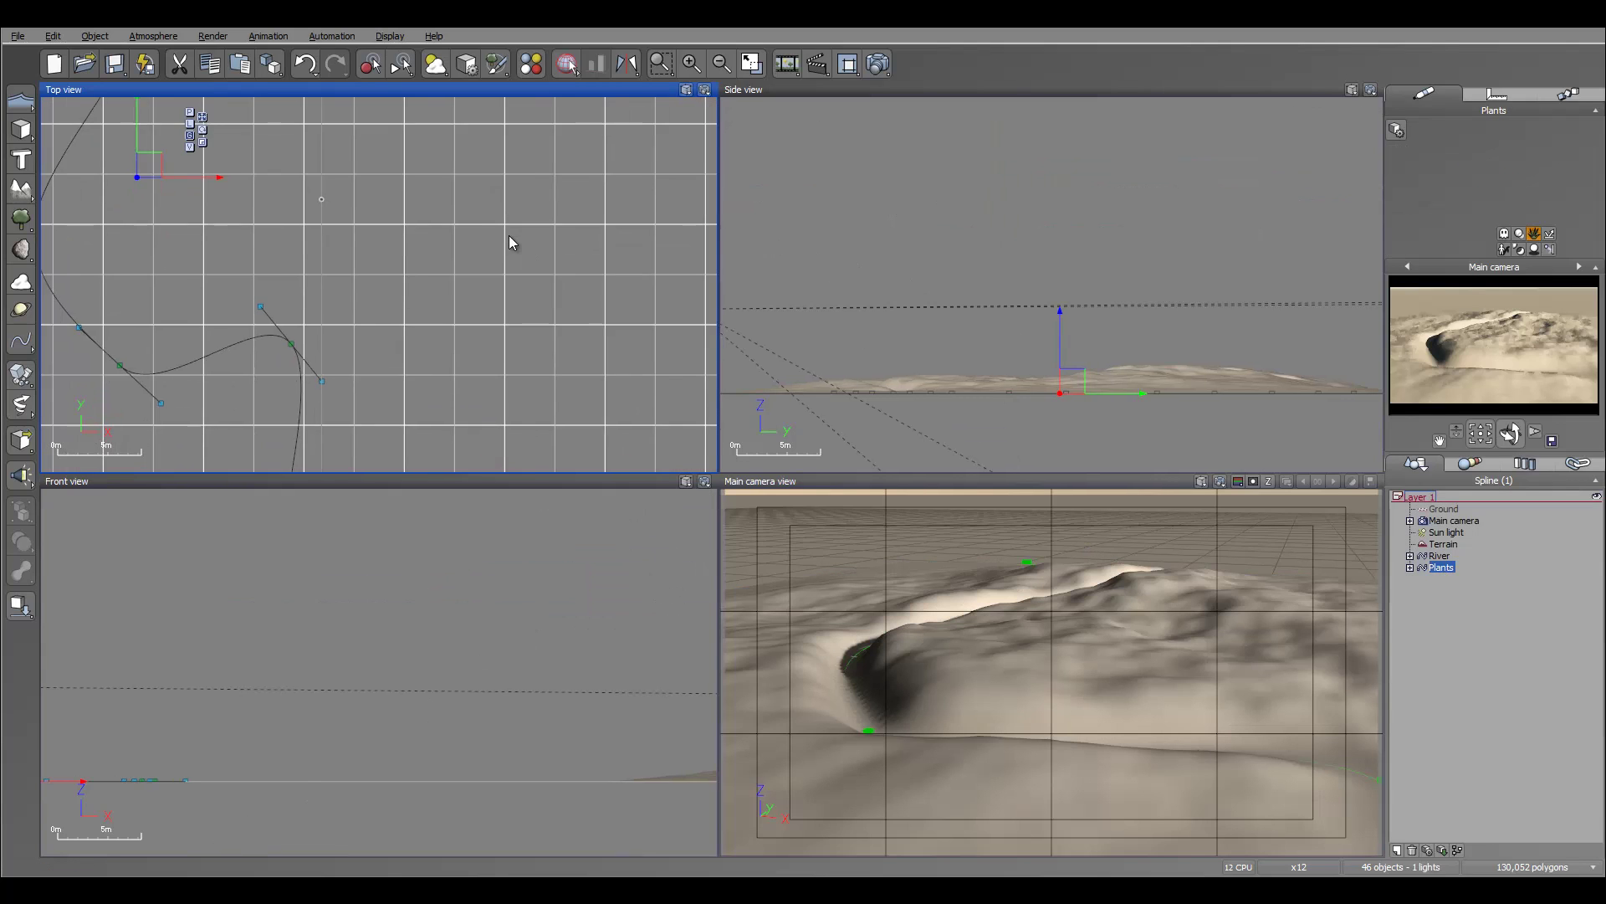
right_click_drag(415, 306, 307, 361)
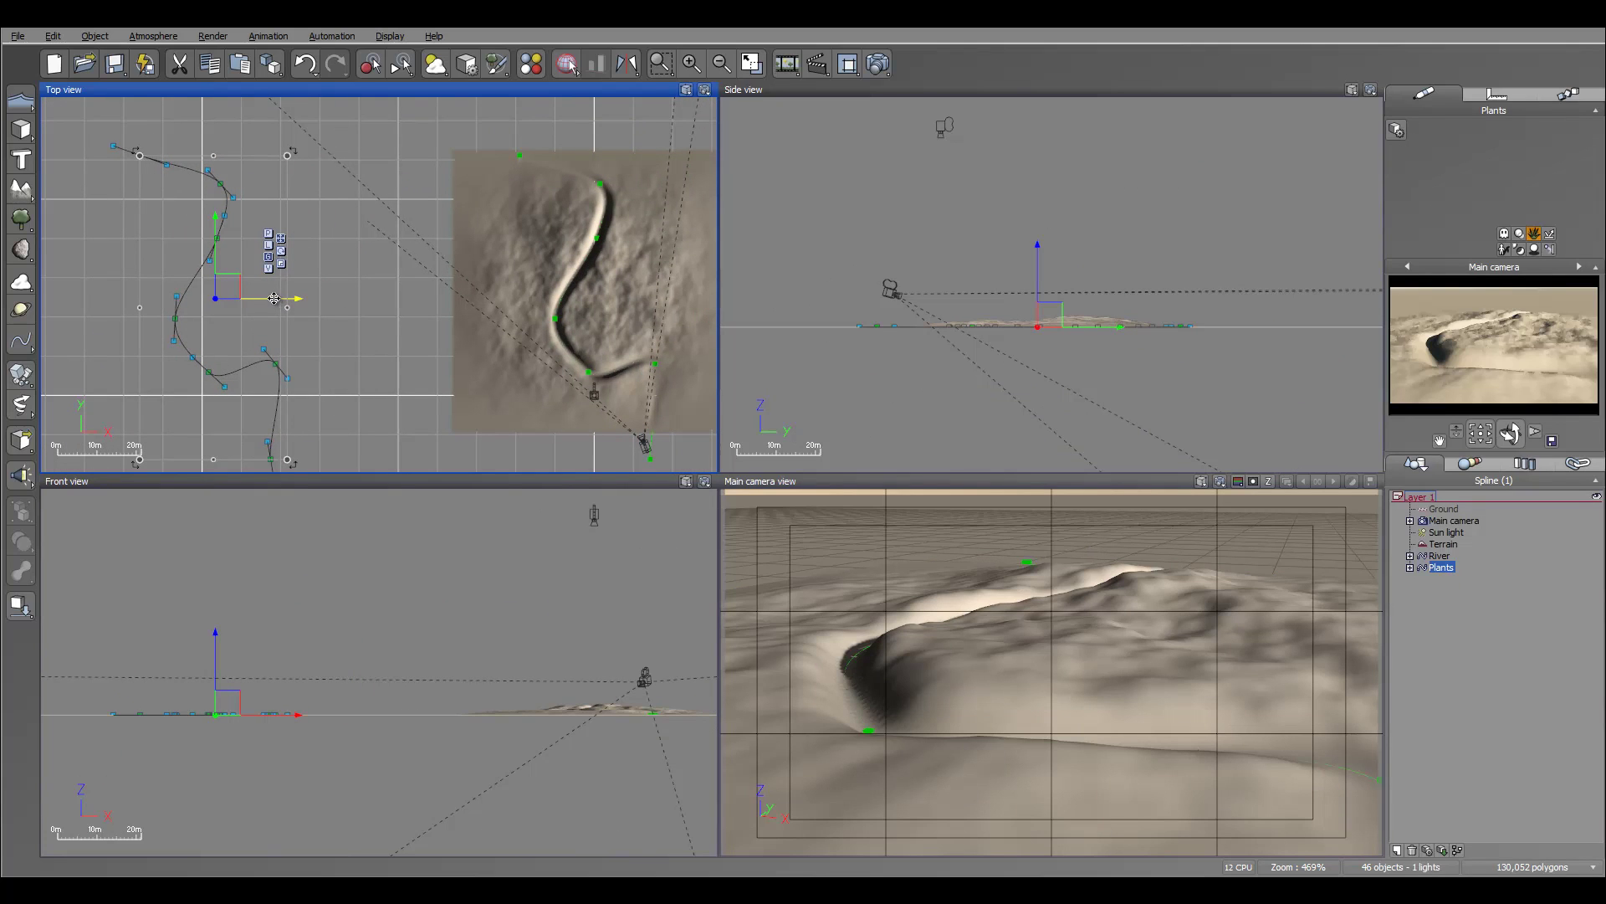
left_click_drag(275, 298, 669, 316, "alt")
scroll(650, 378, "up", 2)
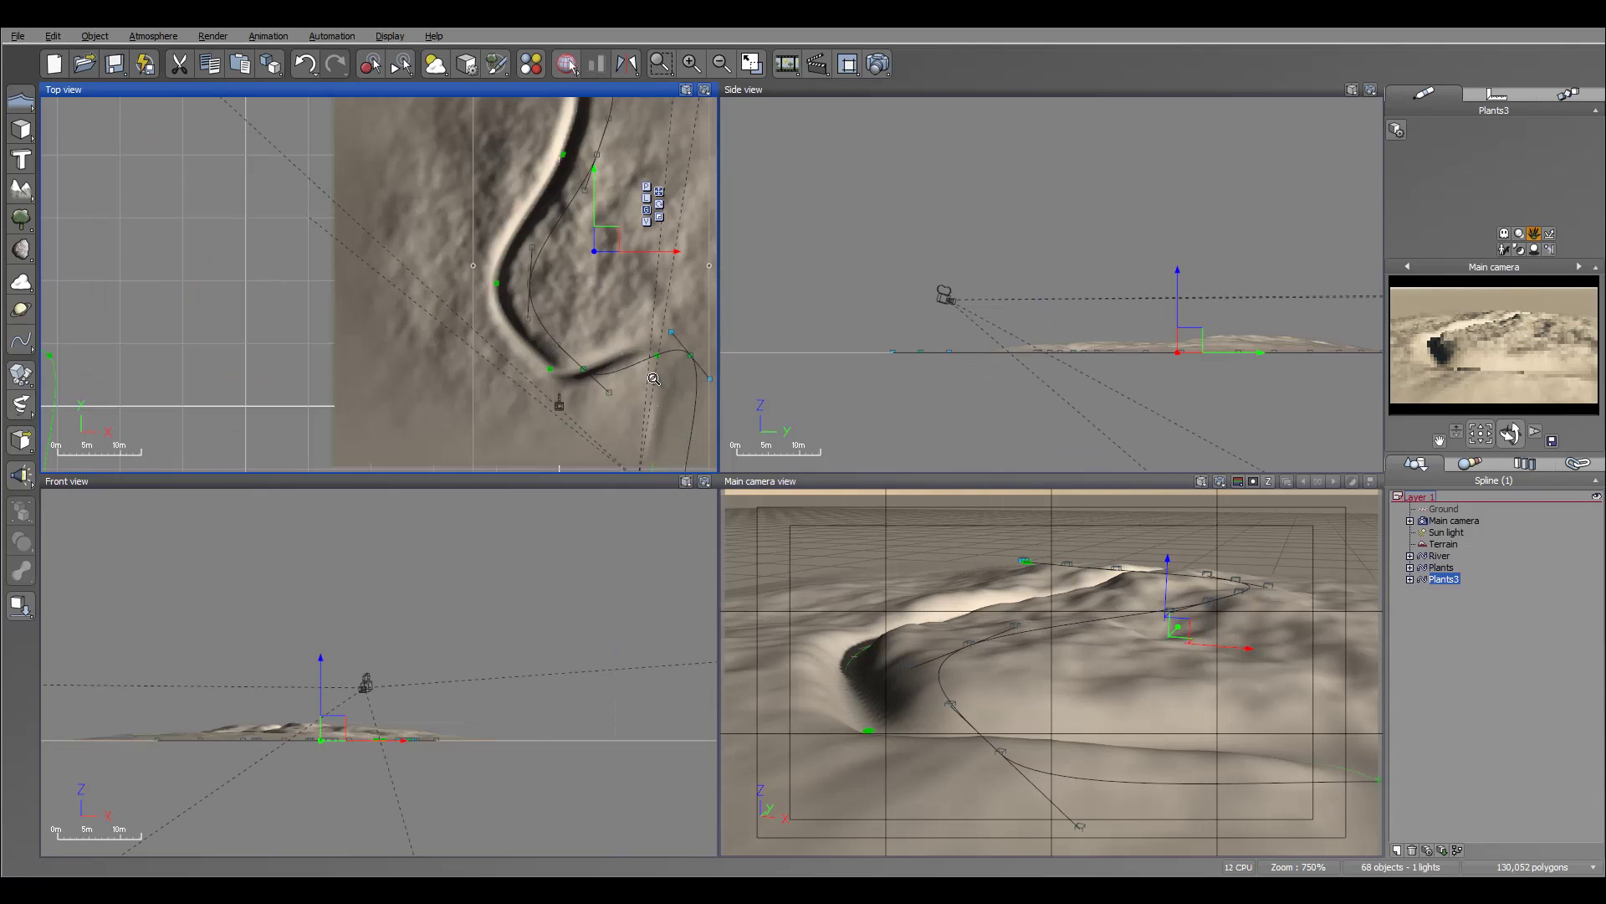
scroll(650, 378, "down", 4)
scroll(650, 378, "up", 2)
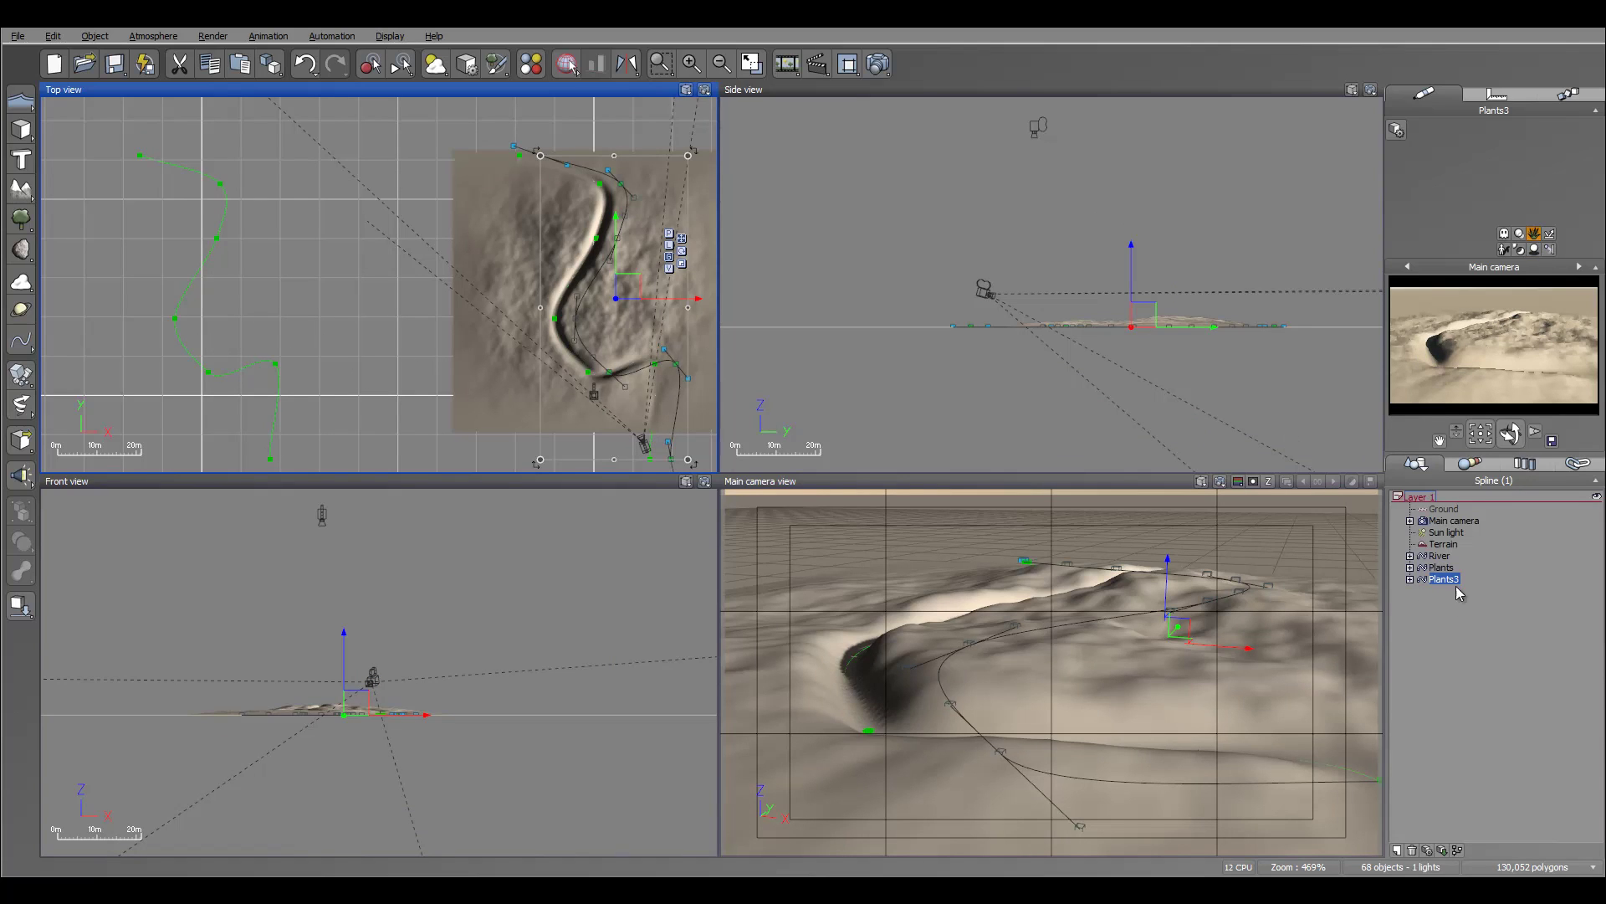
left_click_drag(1129, 261, 1131, 233)
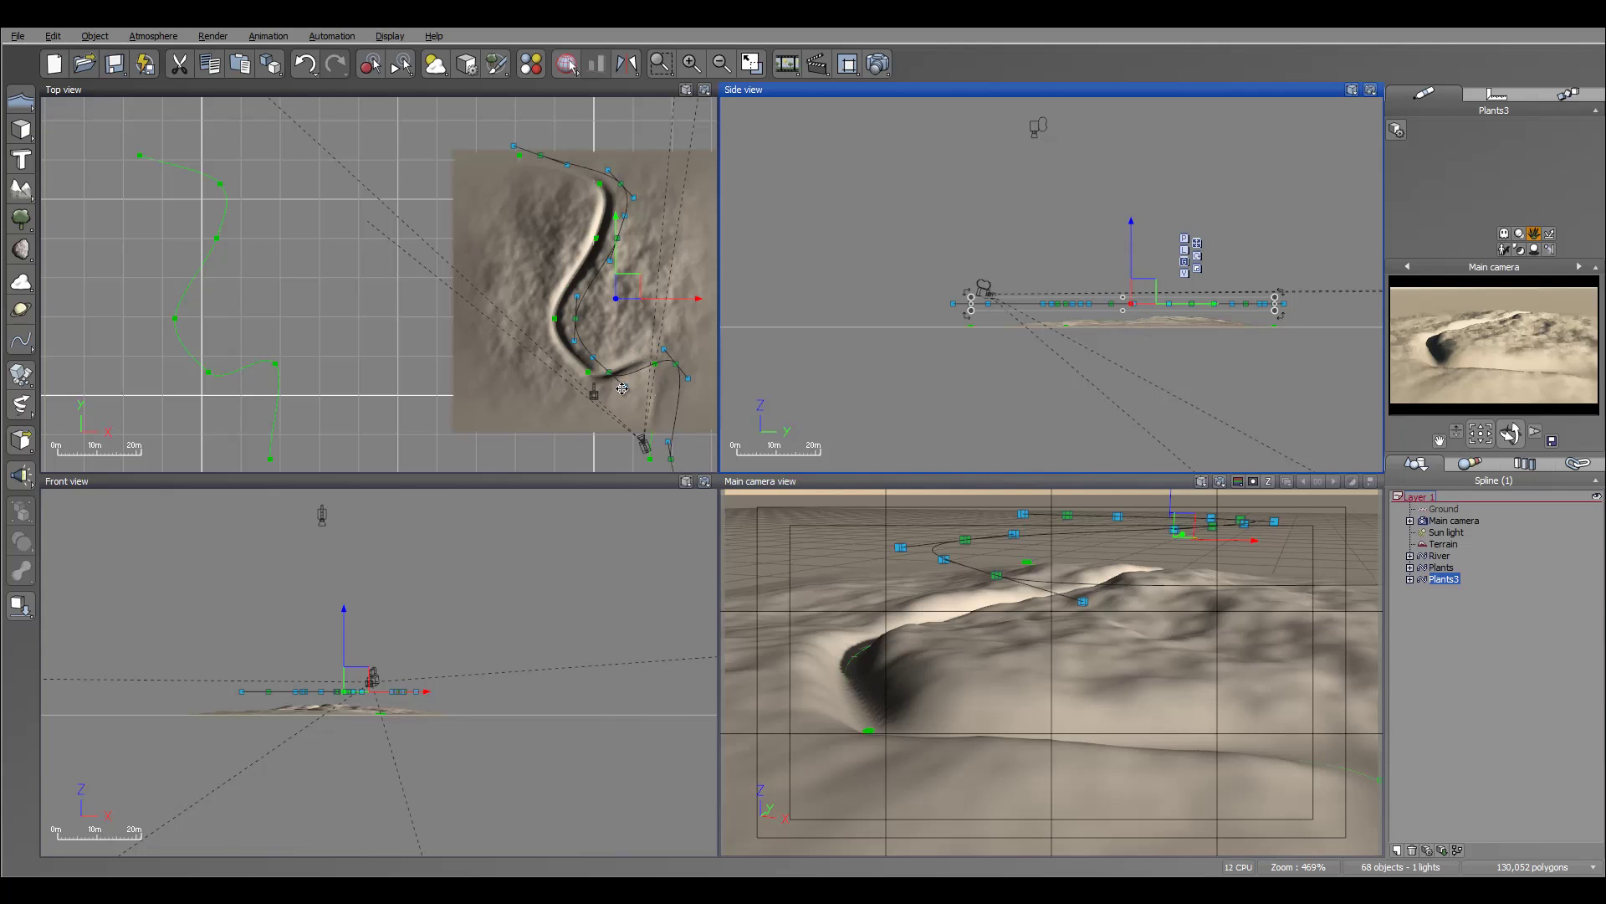
right_click_drag(628, 385, 589, 309)
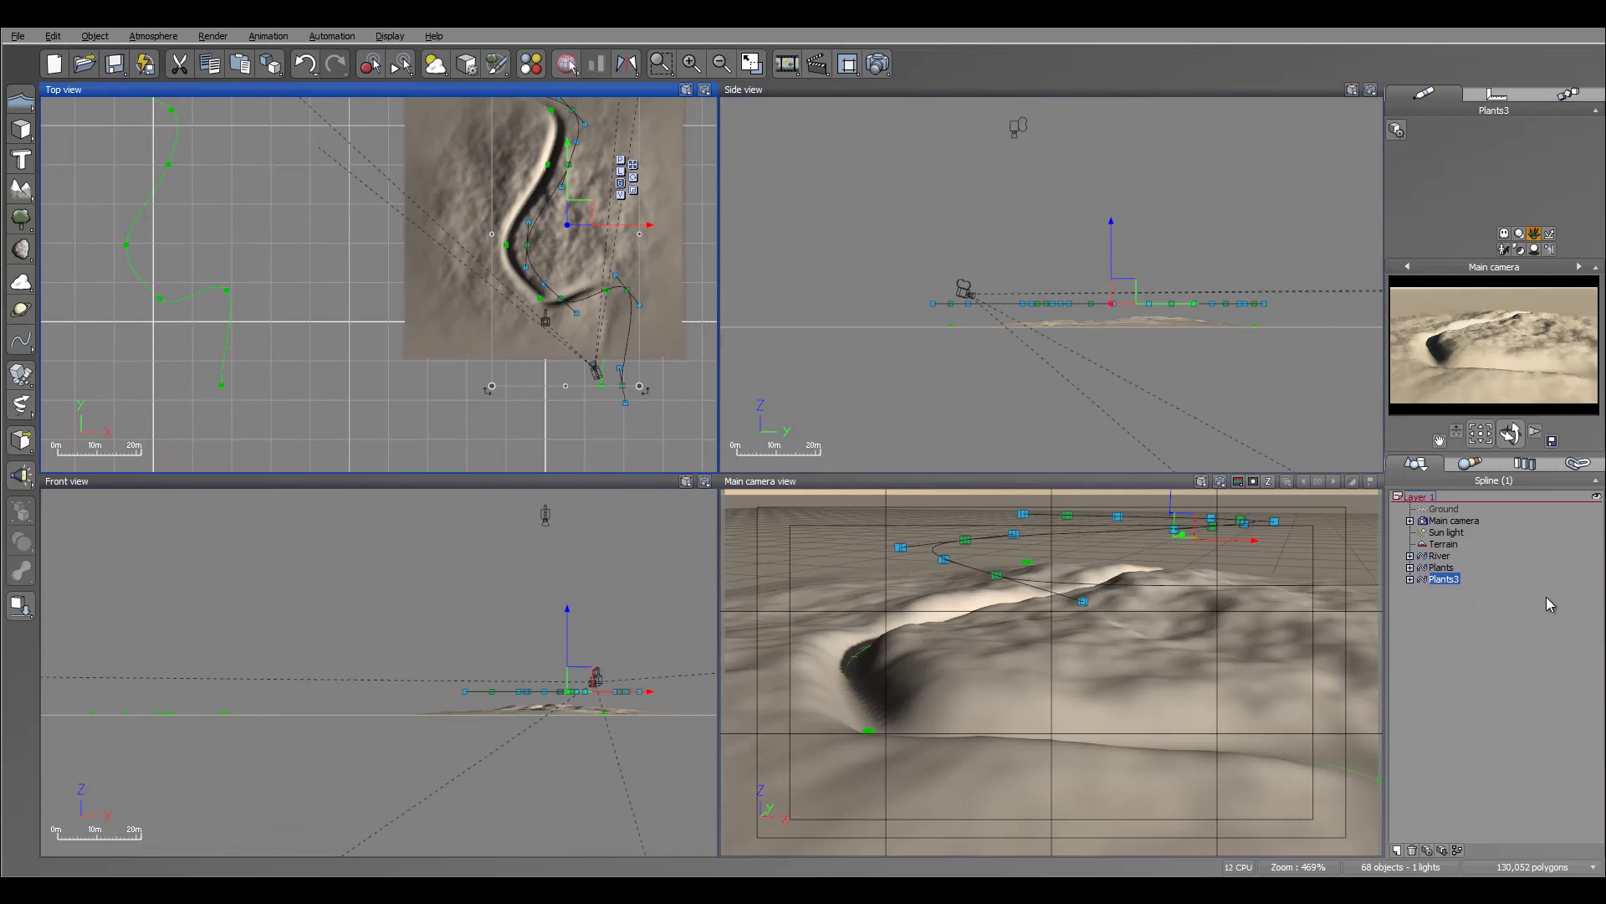
Step: Delete the Plants spline and its copy Plants3
left_click(1439, 556)
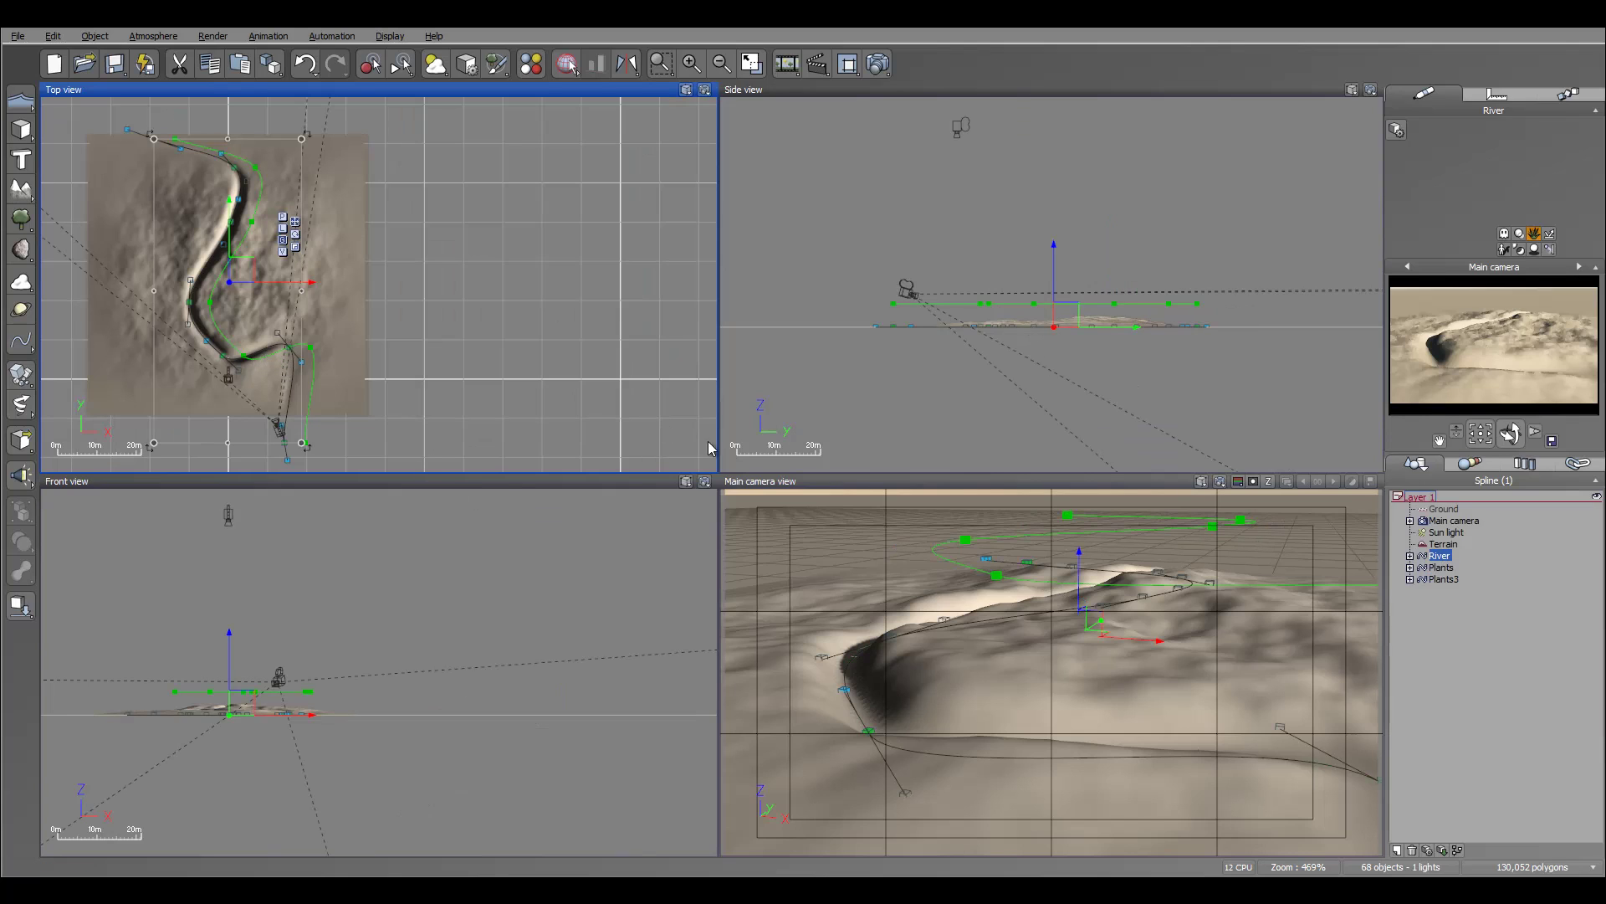
left_click(1441, 568)
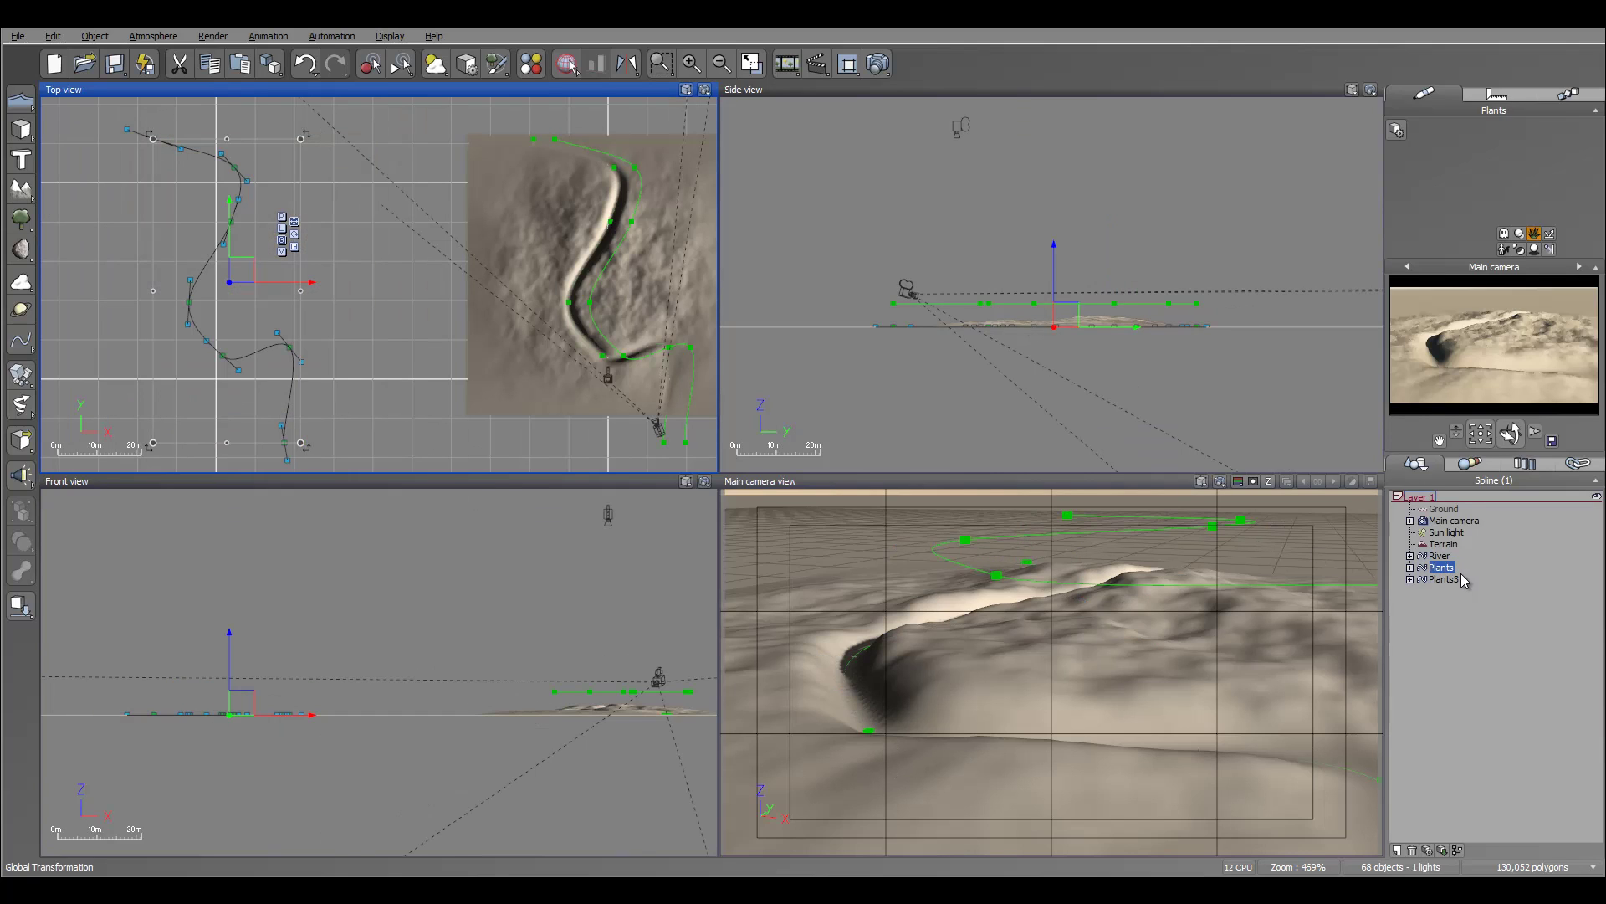
key("Delete")
key("Delete")
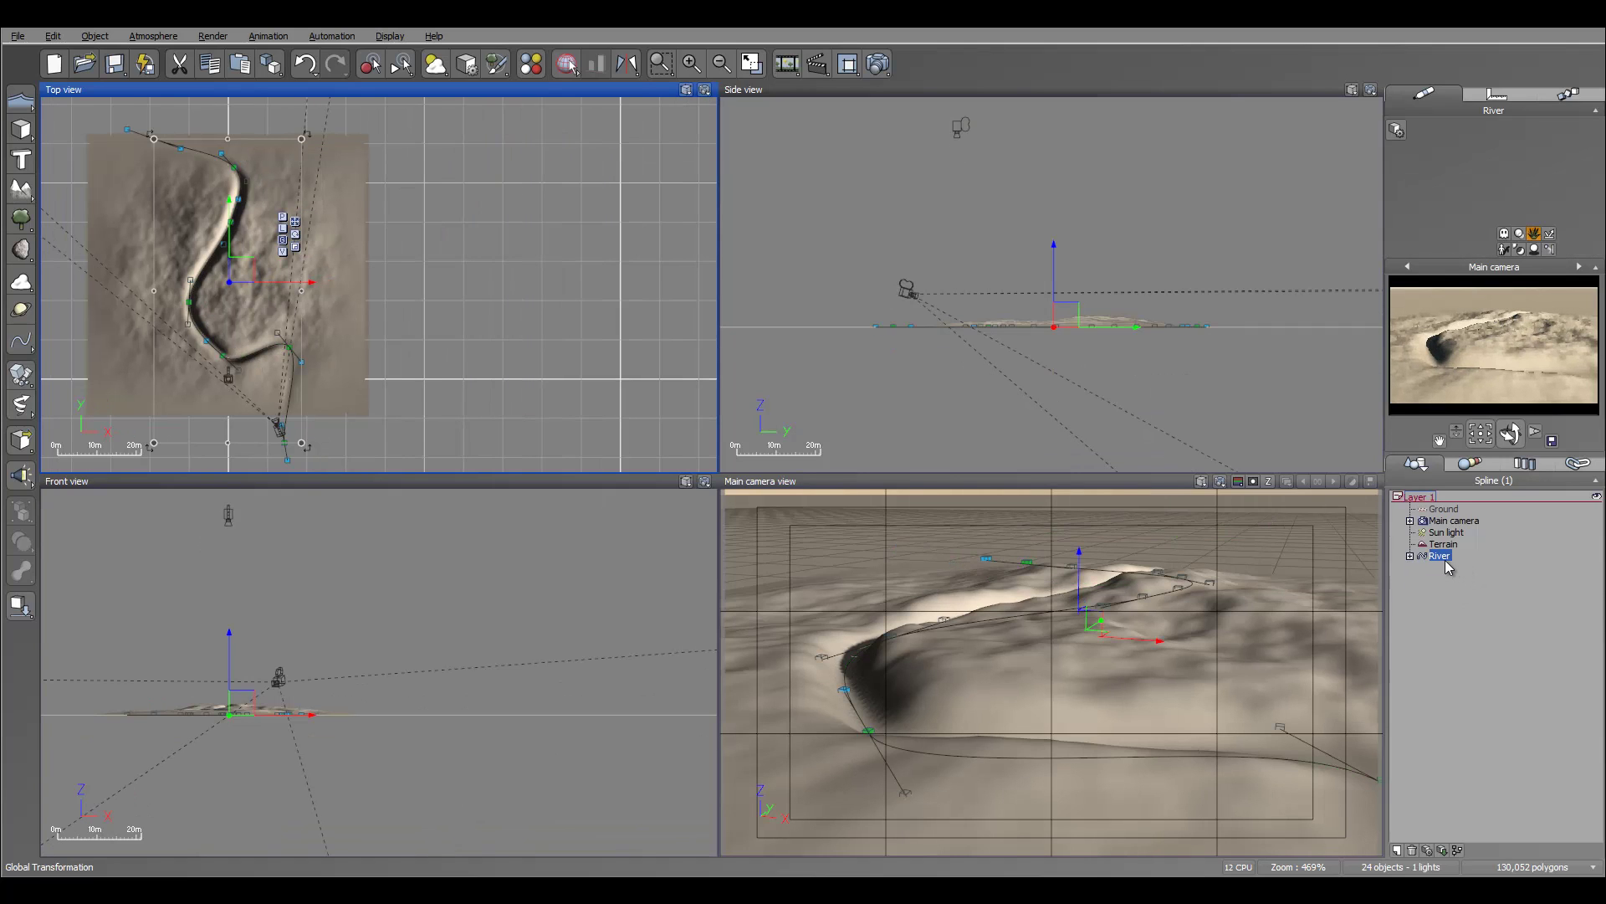
Step: Duplicate the River spline and open the terrain effect settings of the copy, River4
key("ctrl+v")
right_click(1438, 570)
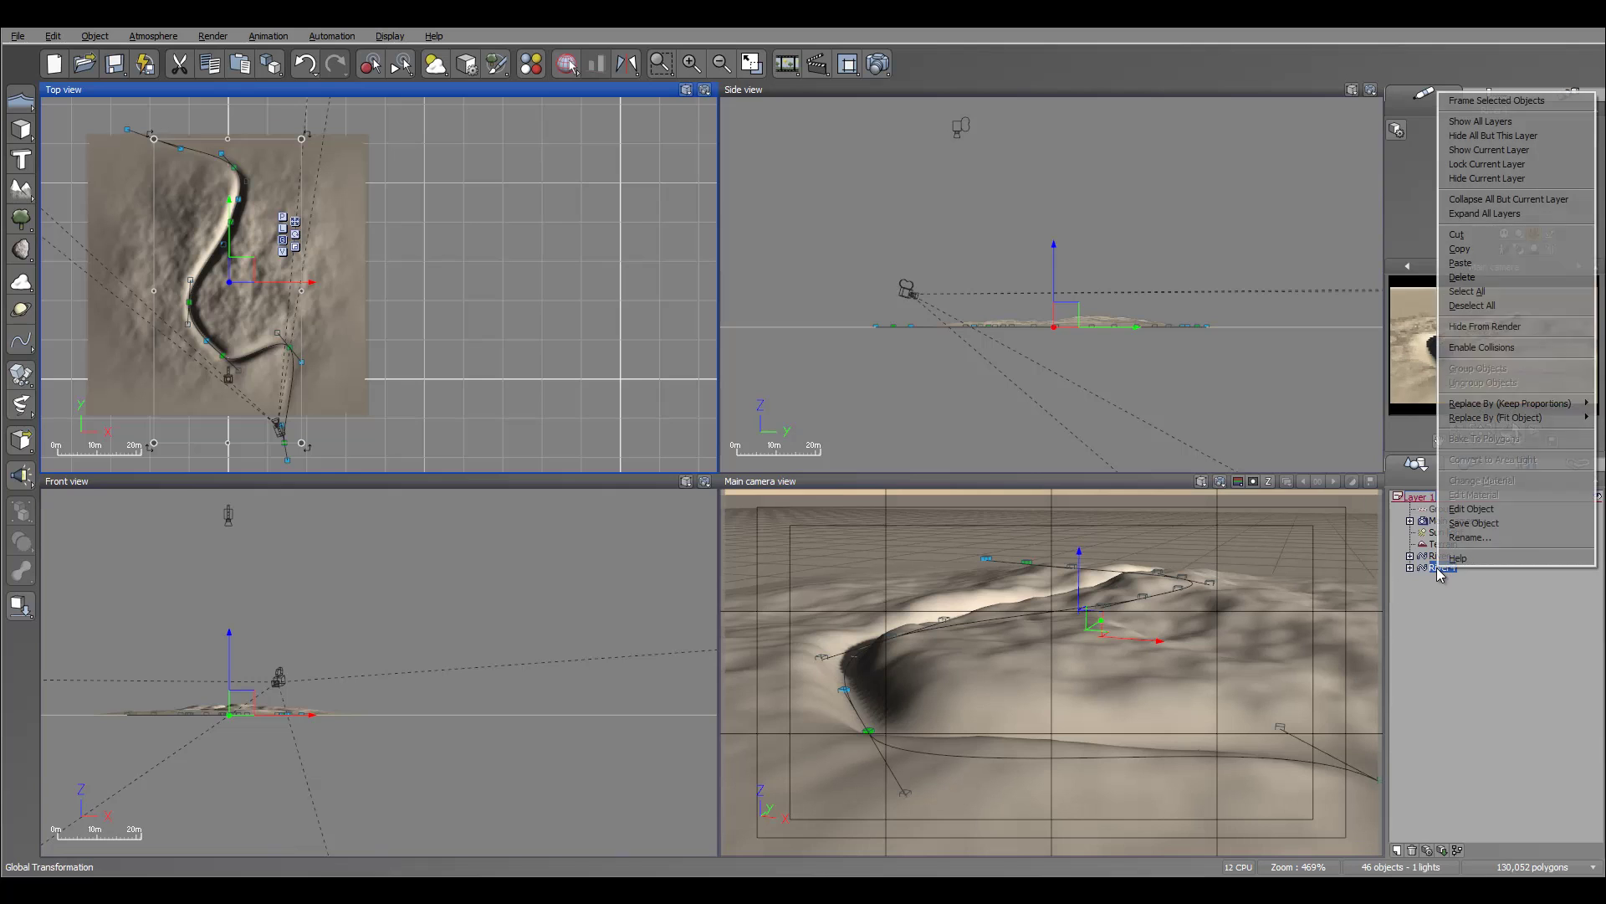
left_click(1477, 513)
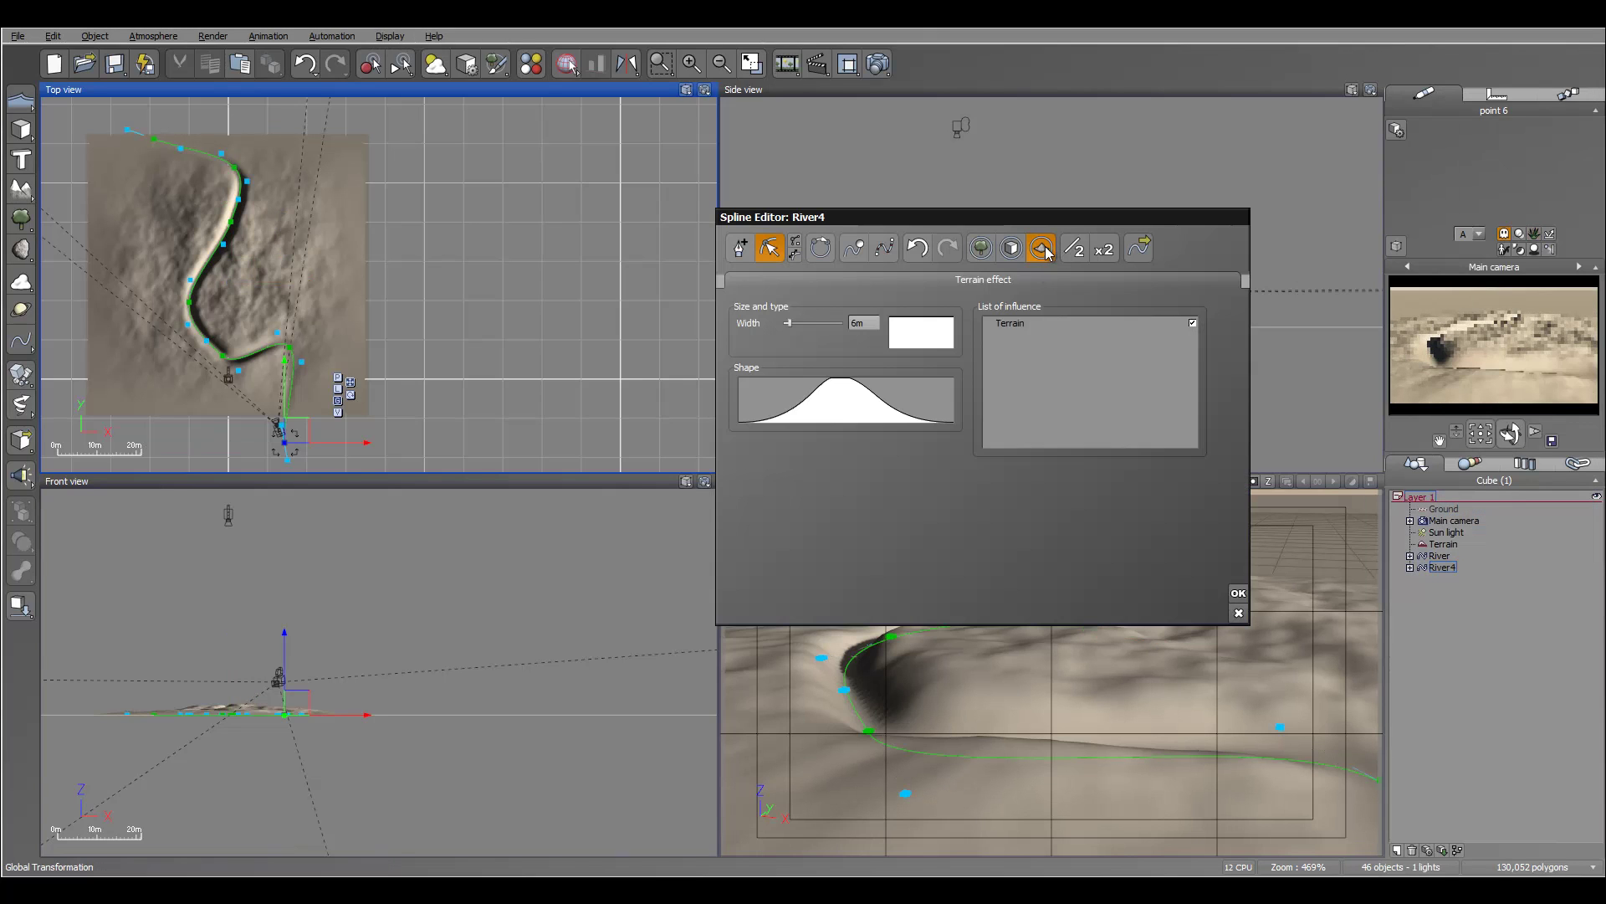
left_click(1188, 262)
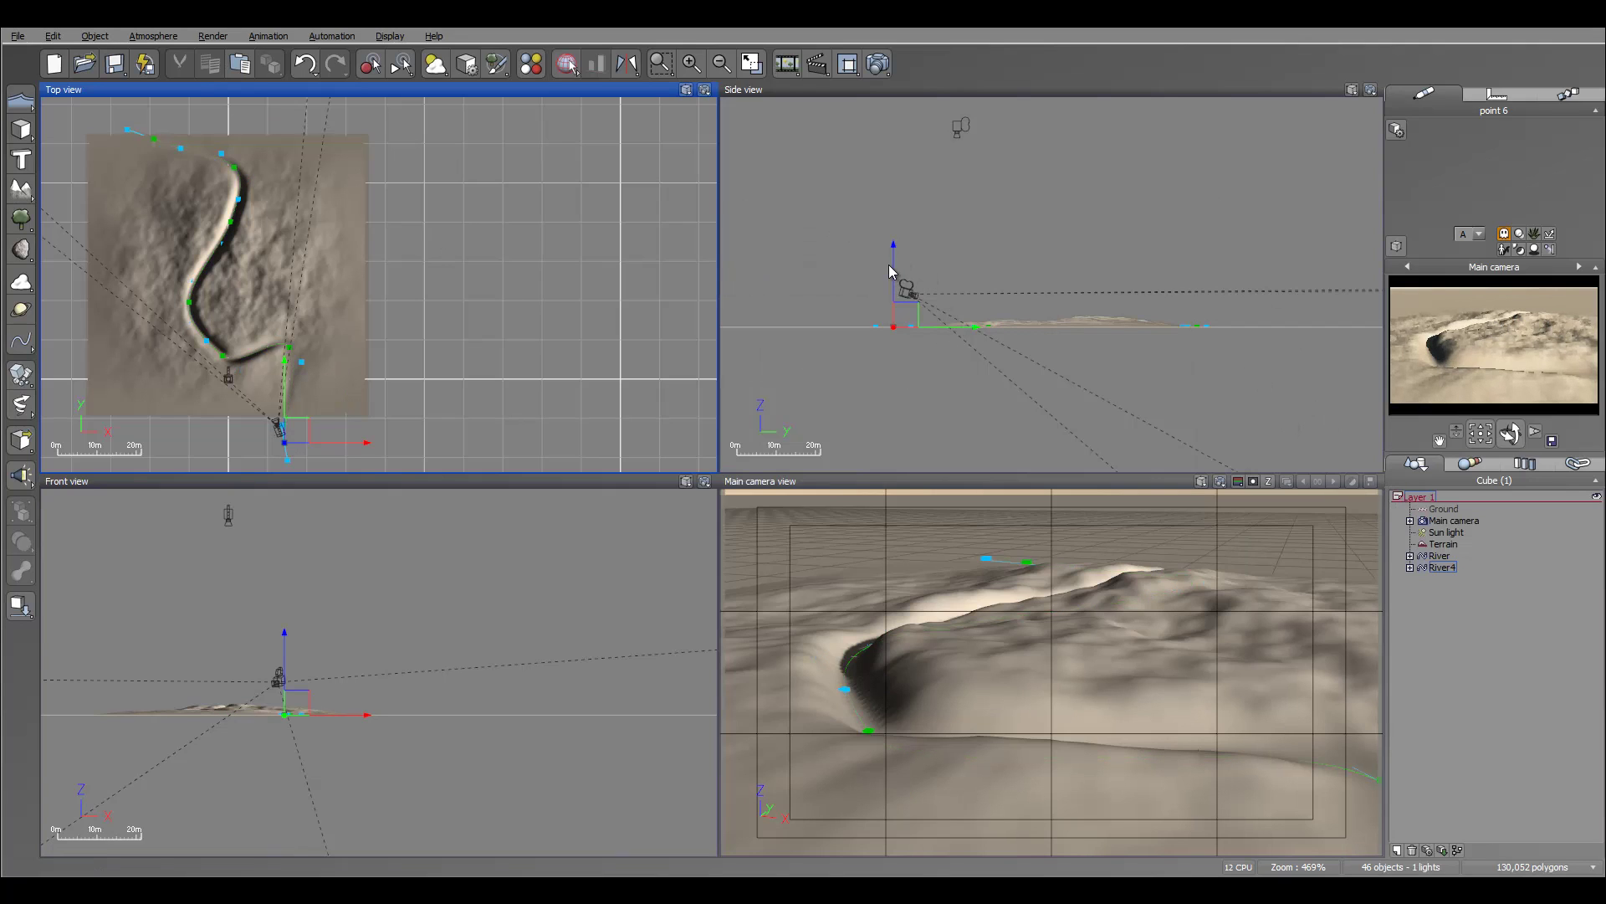
Step: Raise River4 above the terrain and shift it along positive X and Y so it runs beside the river bed
left_click(1454, 568)
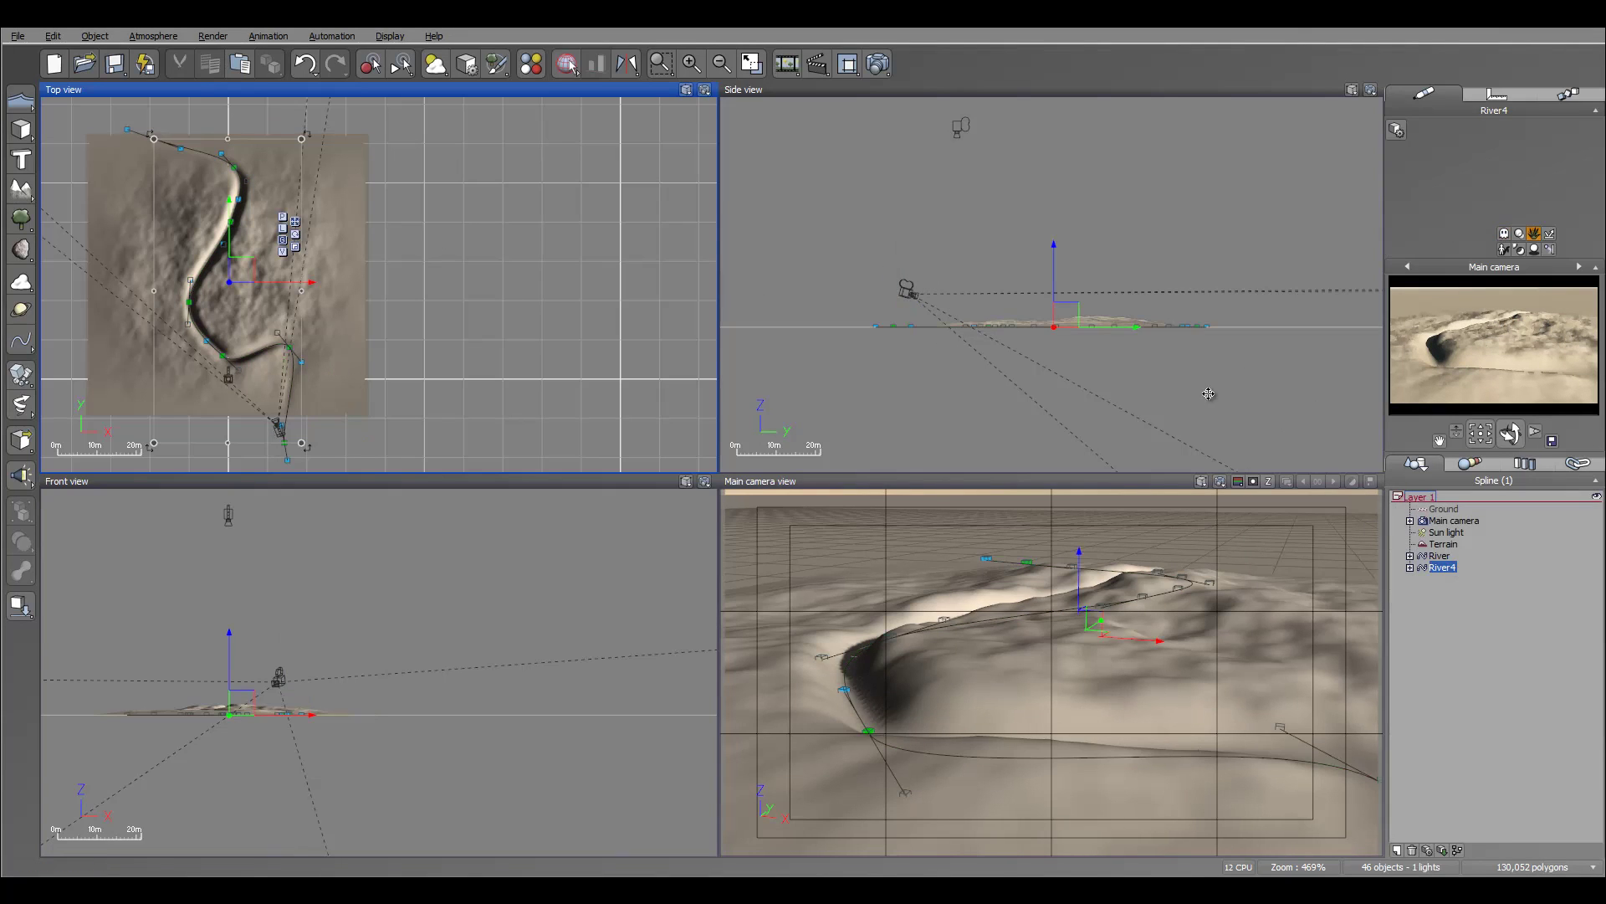
left_click_drag(1054, 261, 1055, 242)
left_click_drag(289, 282, 314, 283)
right_click_drag(480, 283, 720, 318)
mouse_move(504, 303)
left_mouse_down()
mouse_move(512, 278)
mouse_move(496, 292)
left_mouse_up()
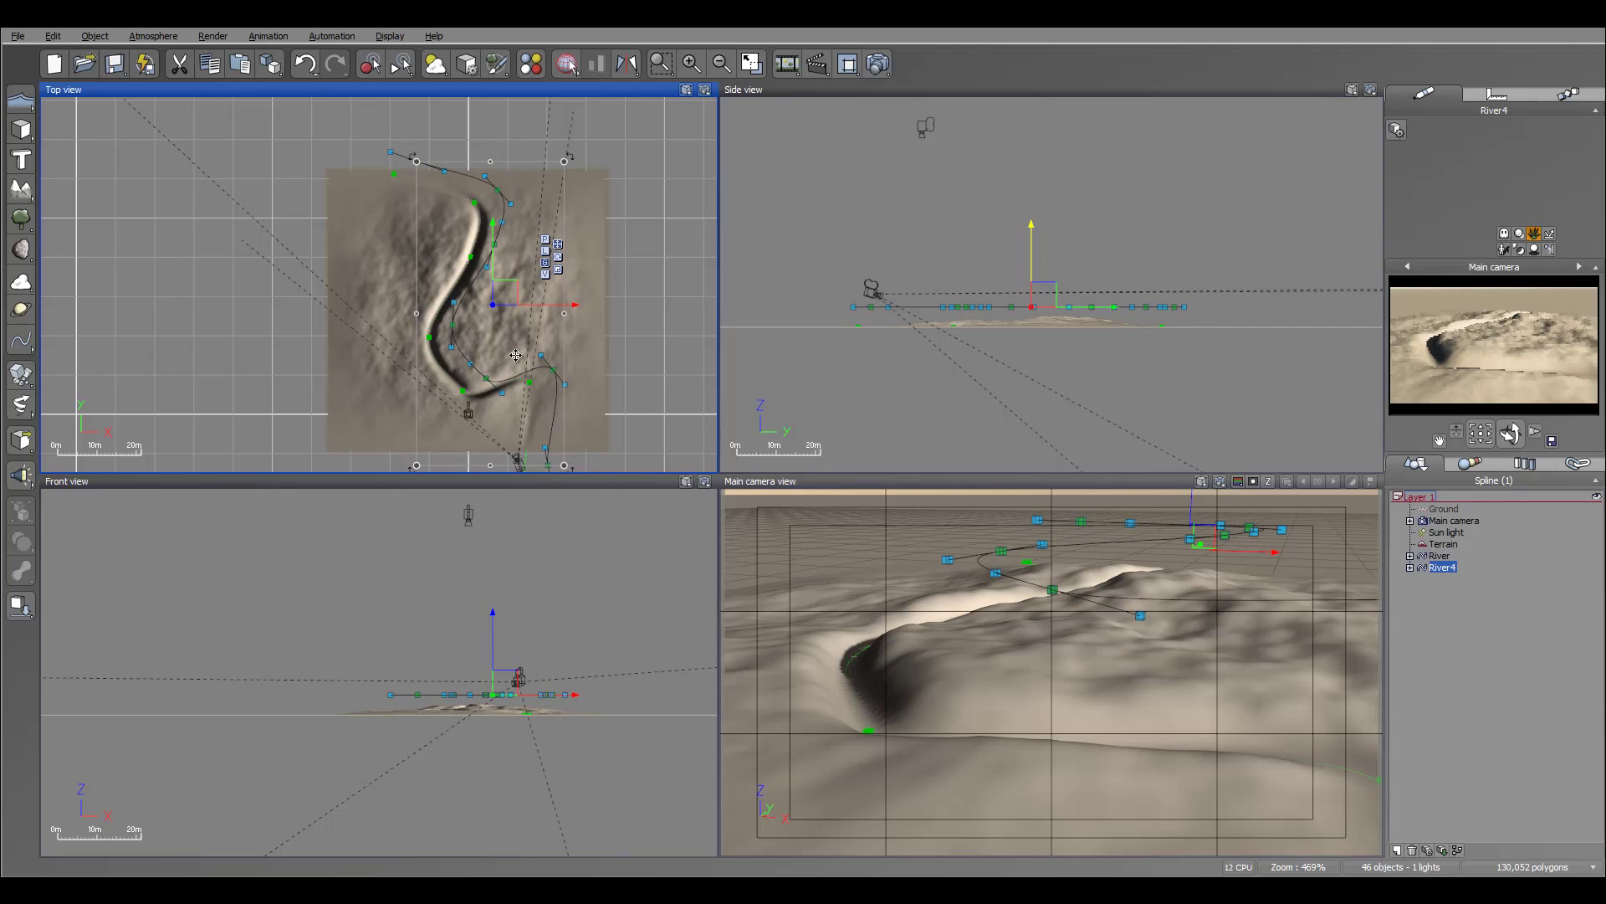
Step: Reposition point 2 of River4 slightly along positive X and move point 3 along negative X toward the river bend
left_click(1410, 569)
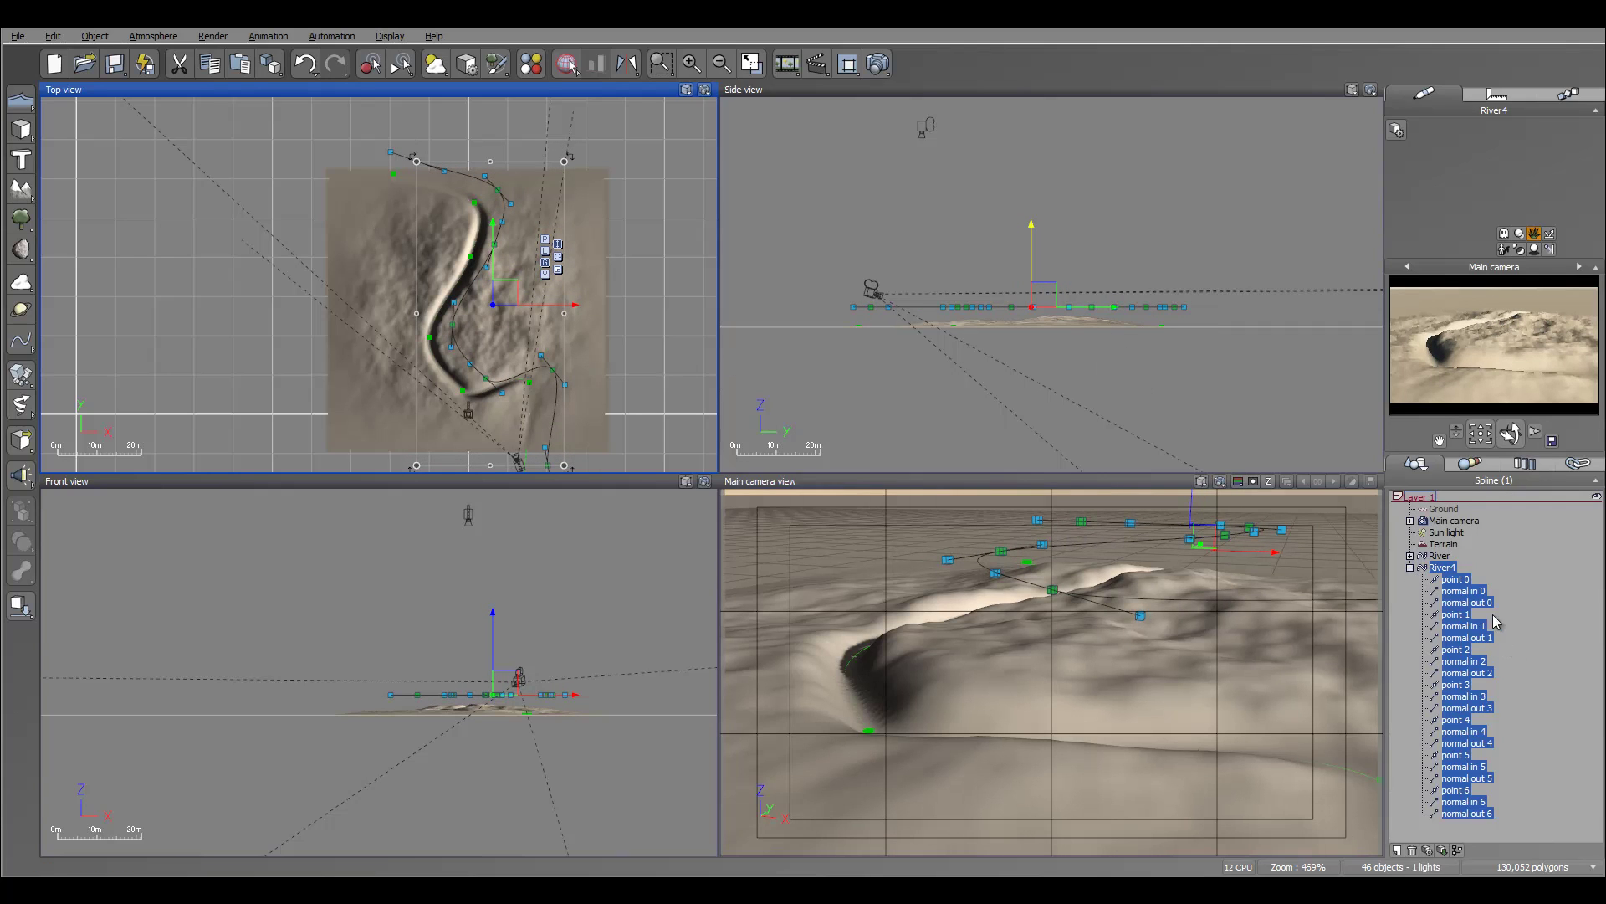
left_click(1459, 651)
left_click_drag(401, 280, 404, 281)
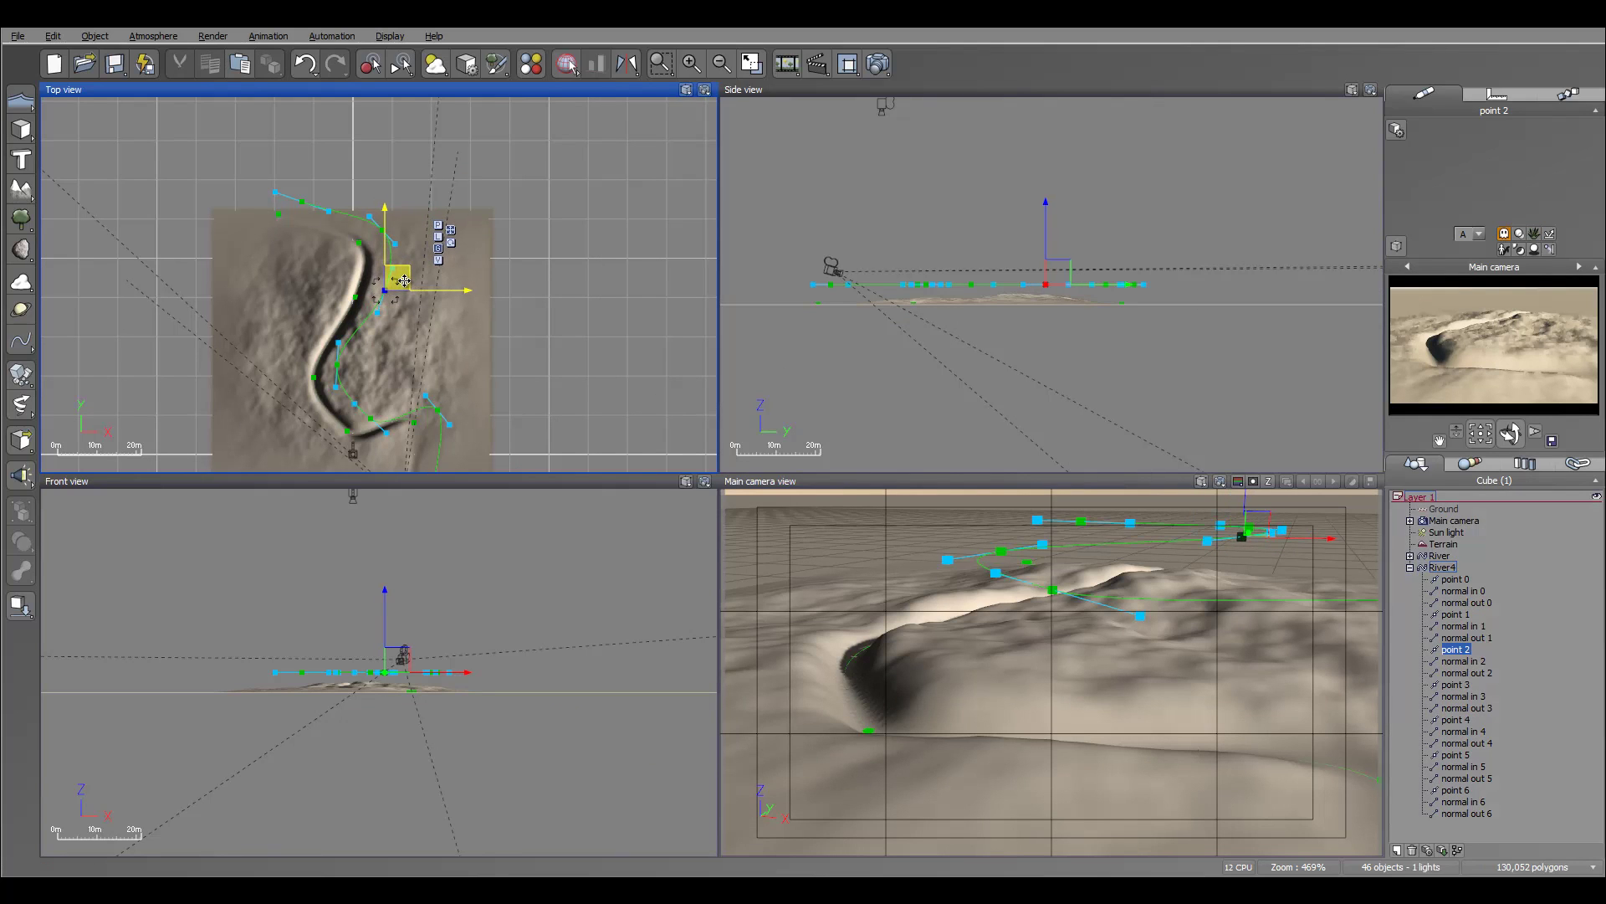
left_click(1454, 684)
left_click_drag(403, 278, 389, 282)
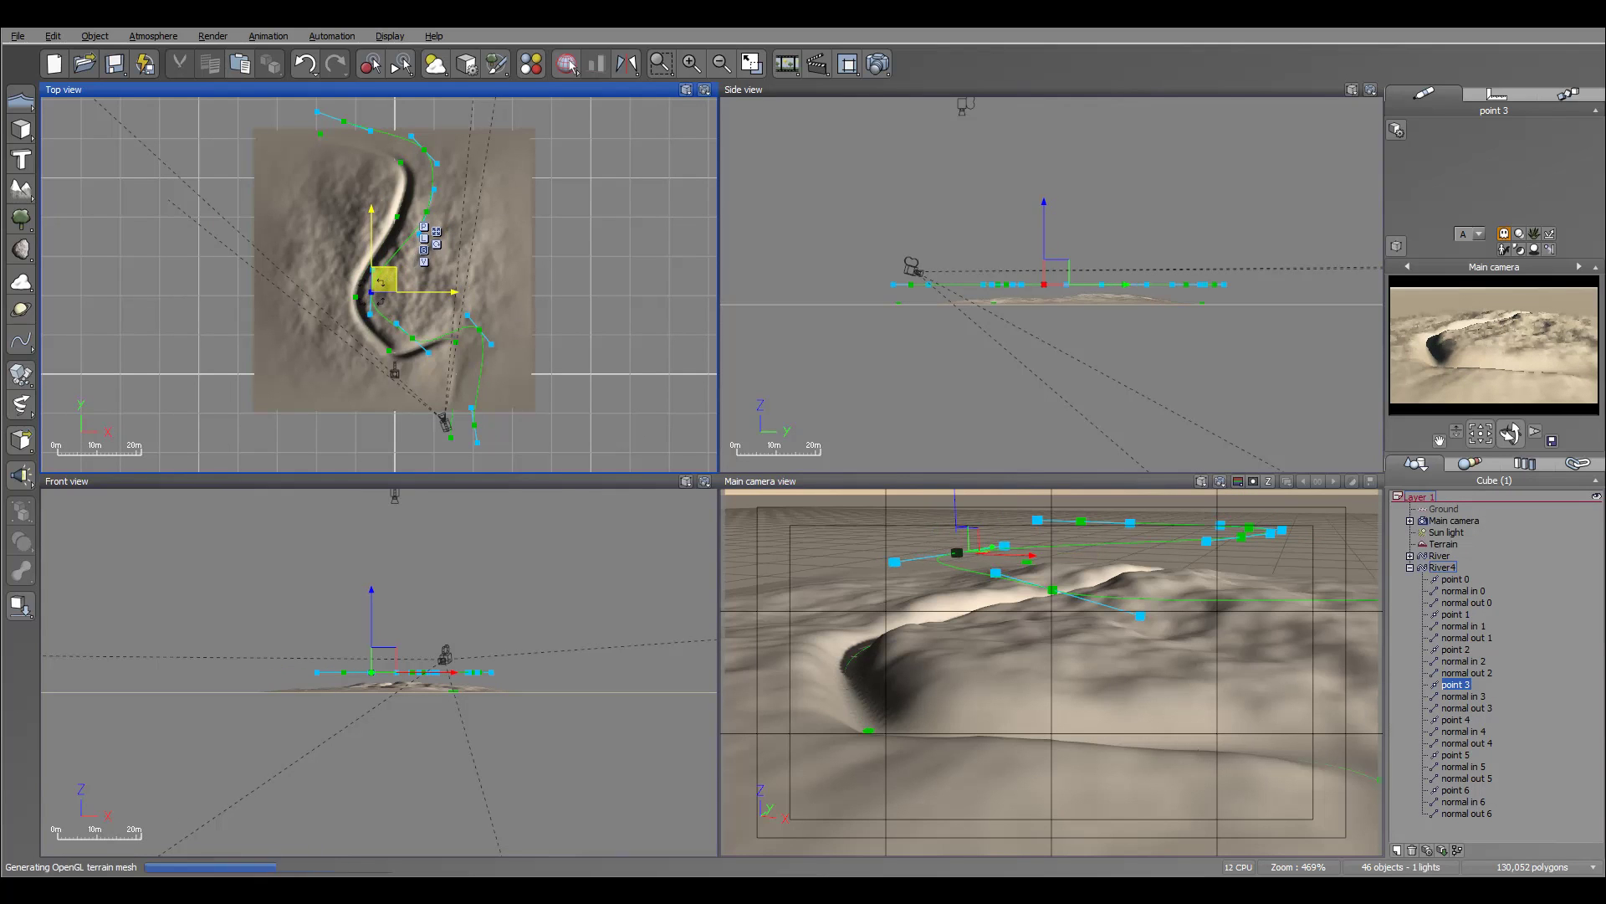
Step: Move point 4 of River4 along negative X toward the river bend and nudge the whole spline slightly along positive X
left_click(1464, 718)
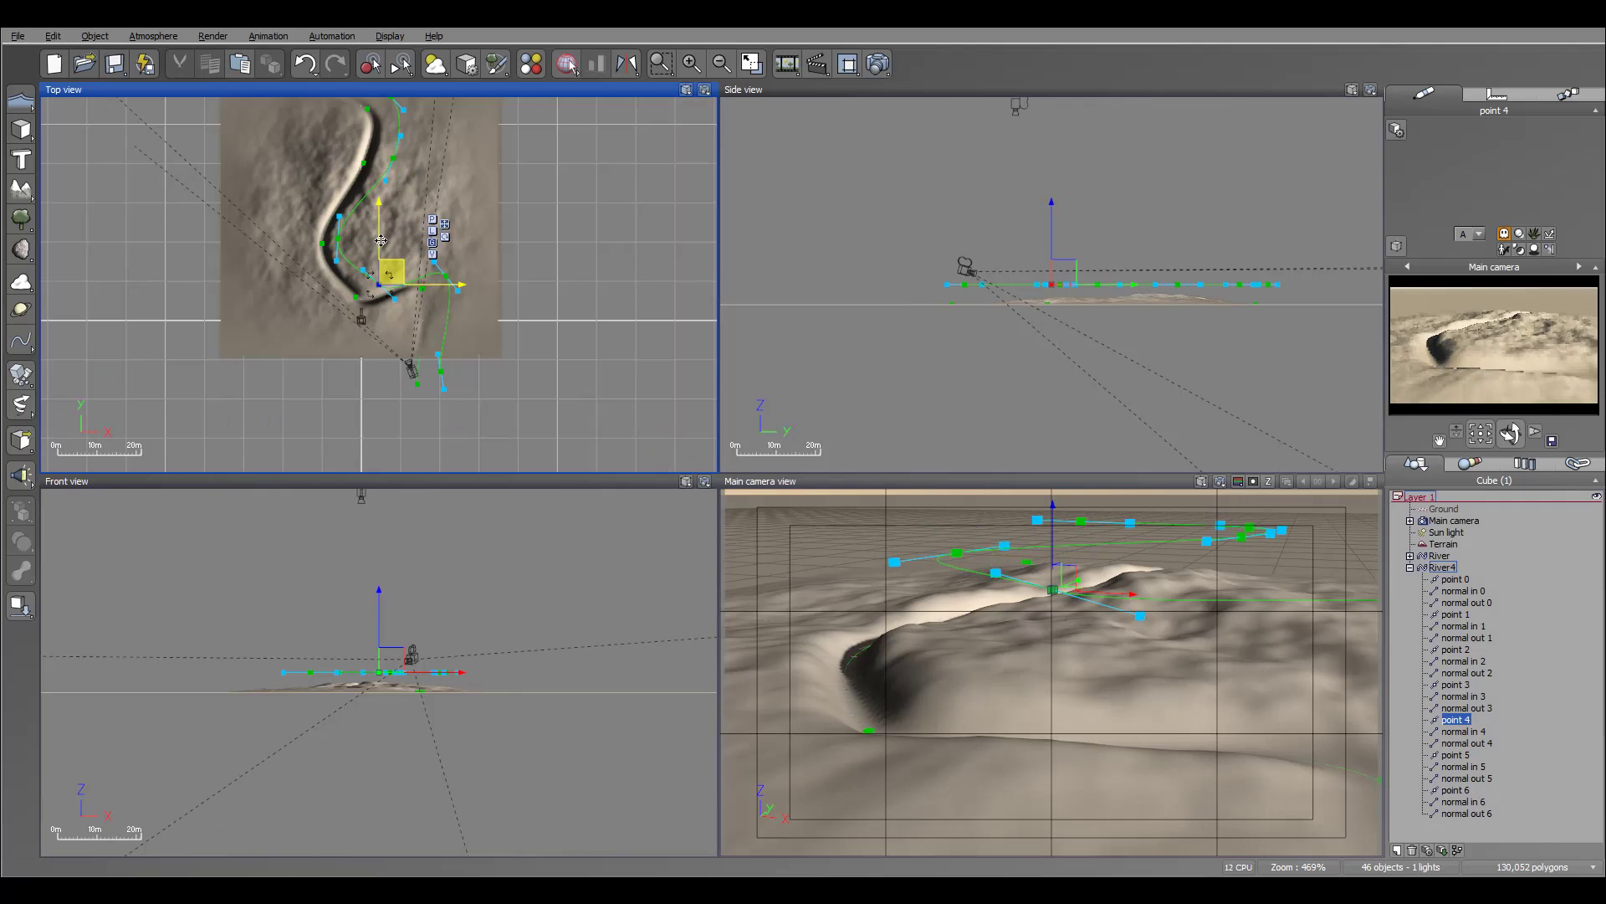
left_click_drag(381, 241, 378, 258)
left_click(388, 290)
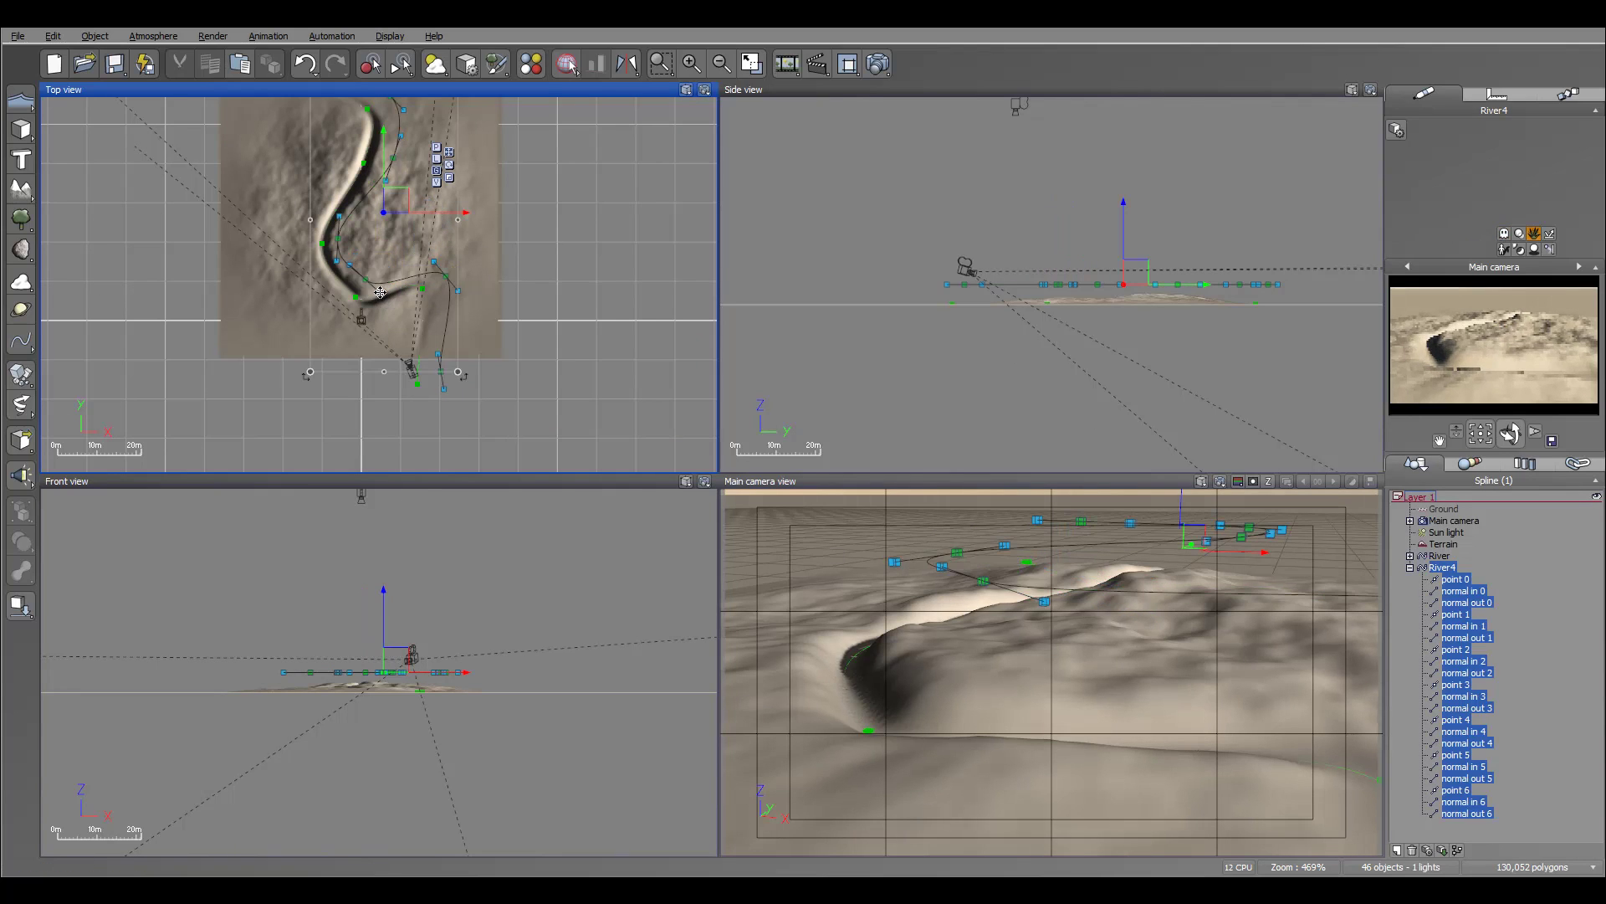
left_click_drag(390, 287, 391, 286)
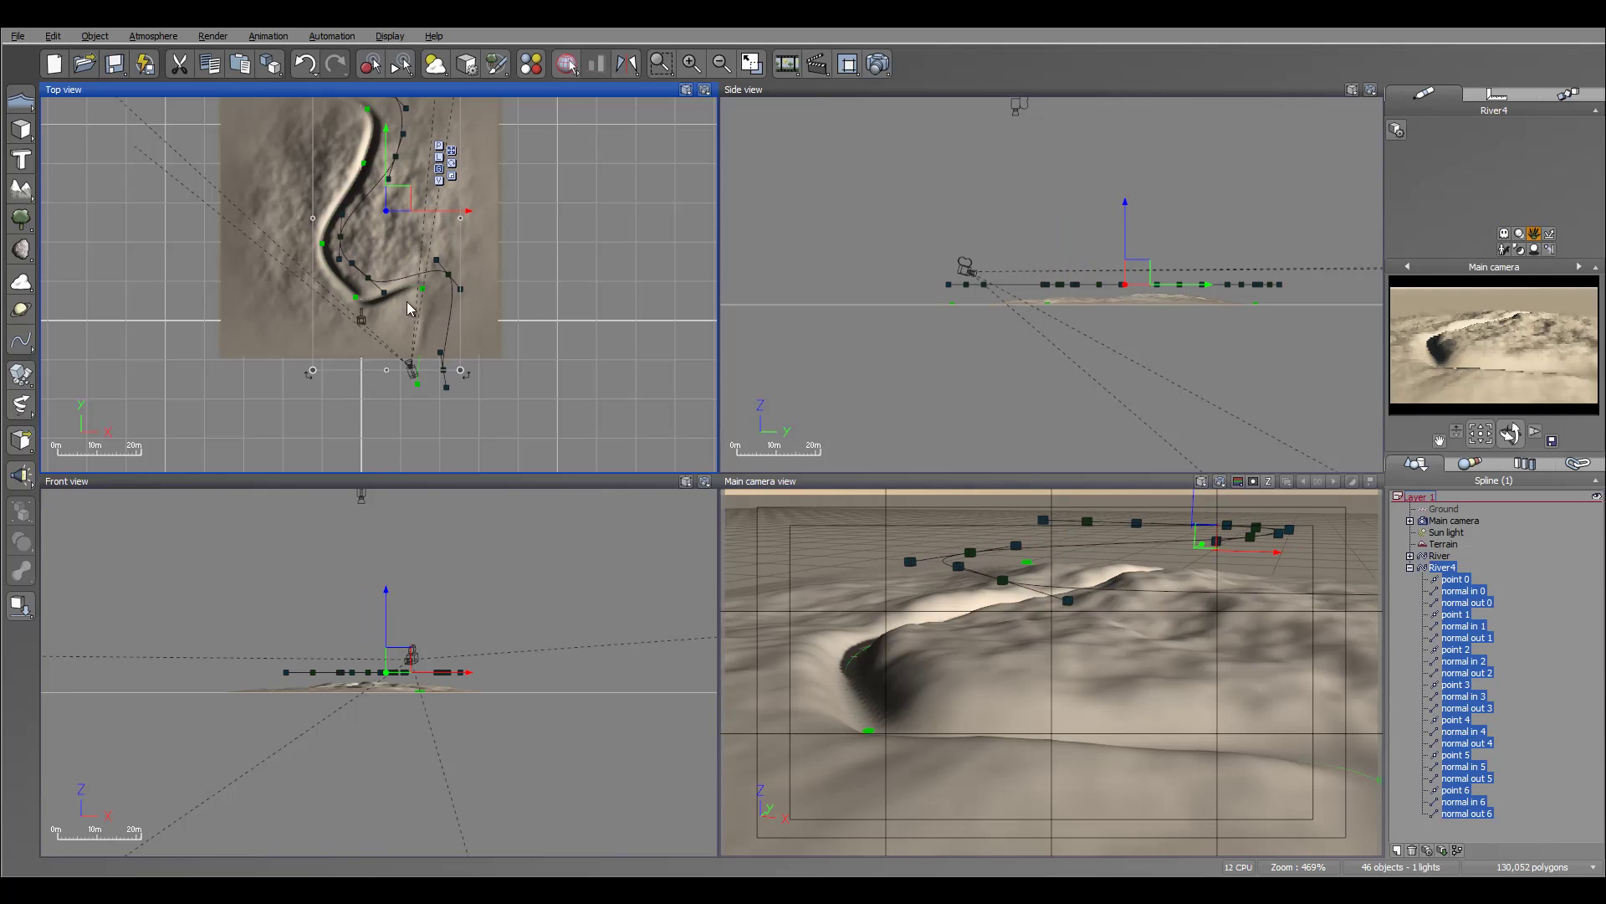
Step: Adjust the incoming tangent handle of point 4 on River4 to match the curve of the river bank
left_click(1456, 719)
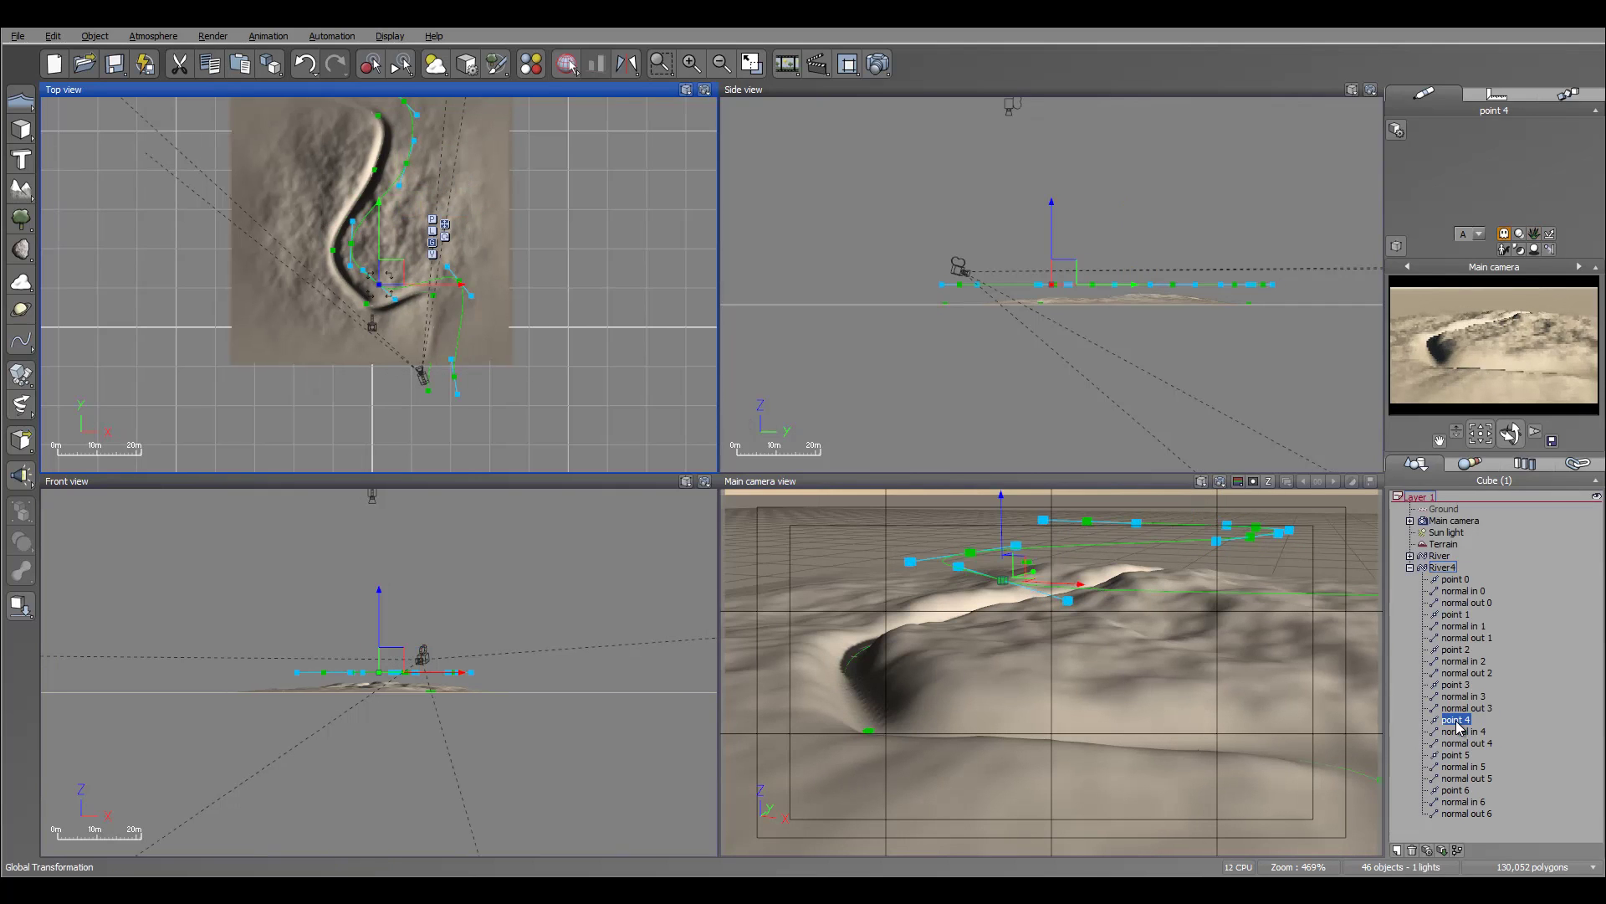
left_click(1464, 732)
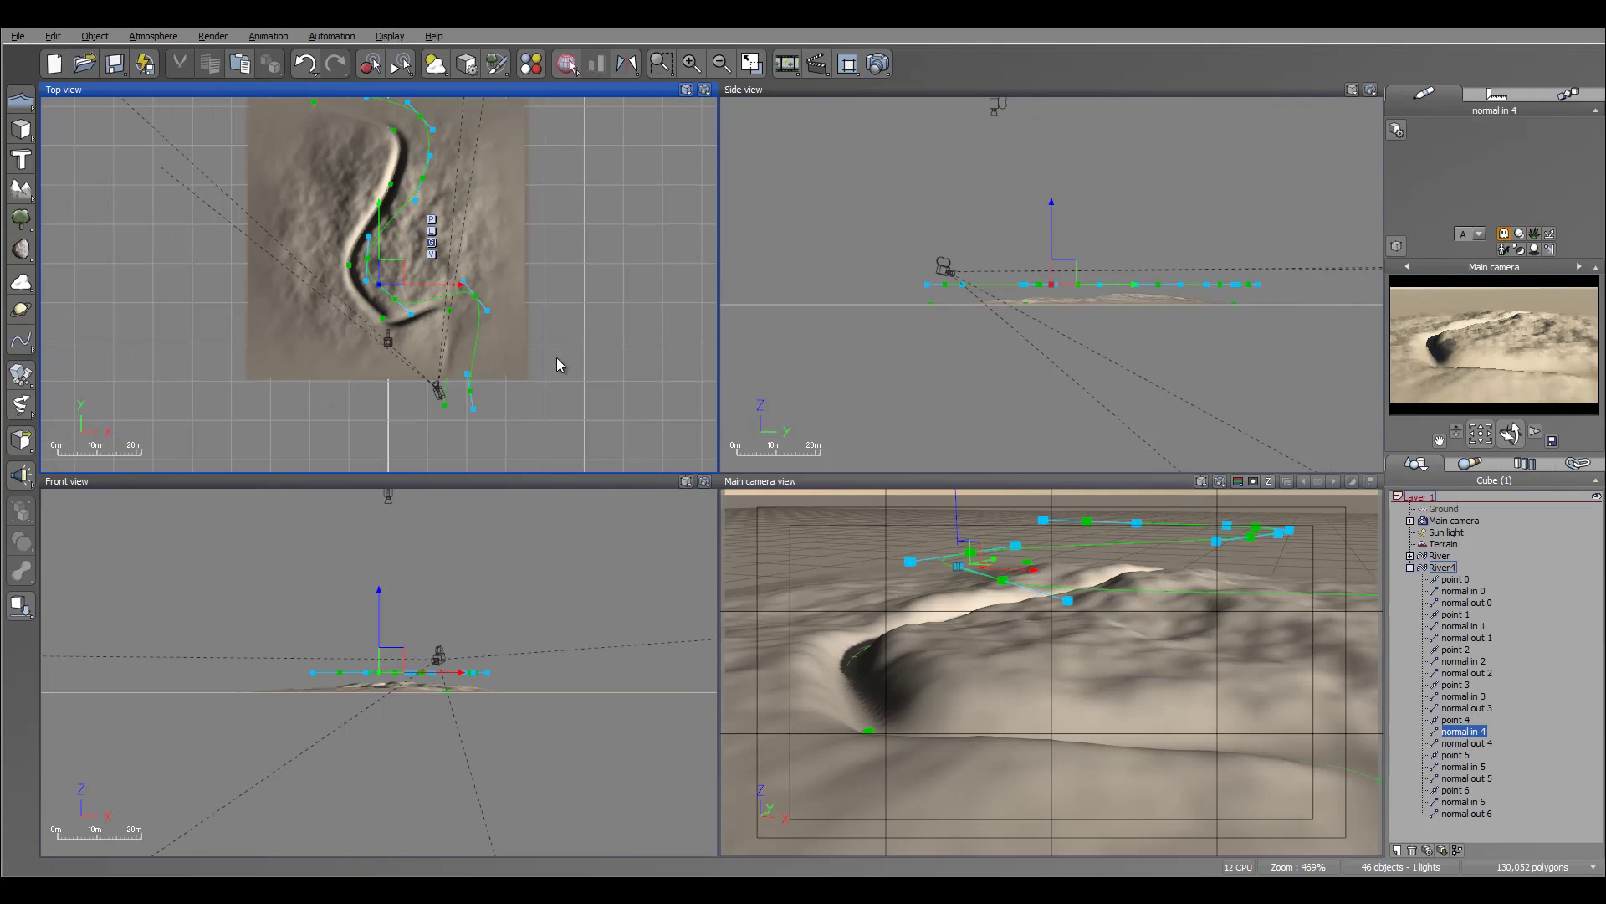
left_click_drag(393, 270, 393, 284)
Step: Reposition points 5 and 6 of River4 and lengthen the outgoing tangent of point 5 so the spline's front end follows the river
left_click(1453, 754)
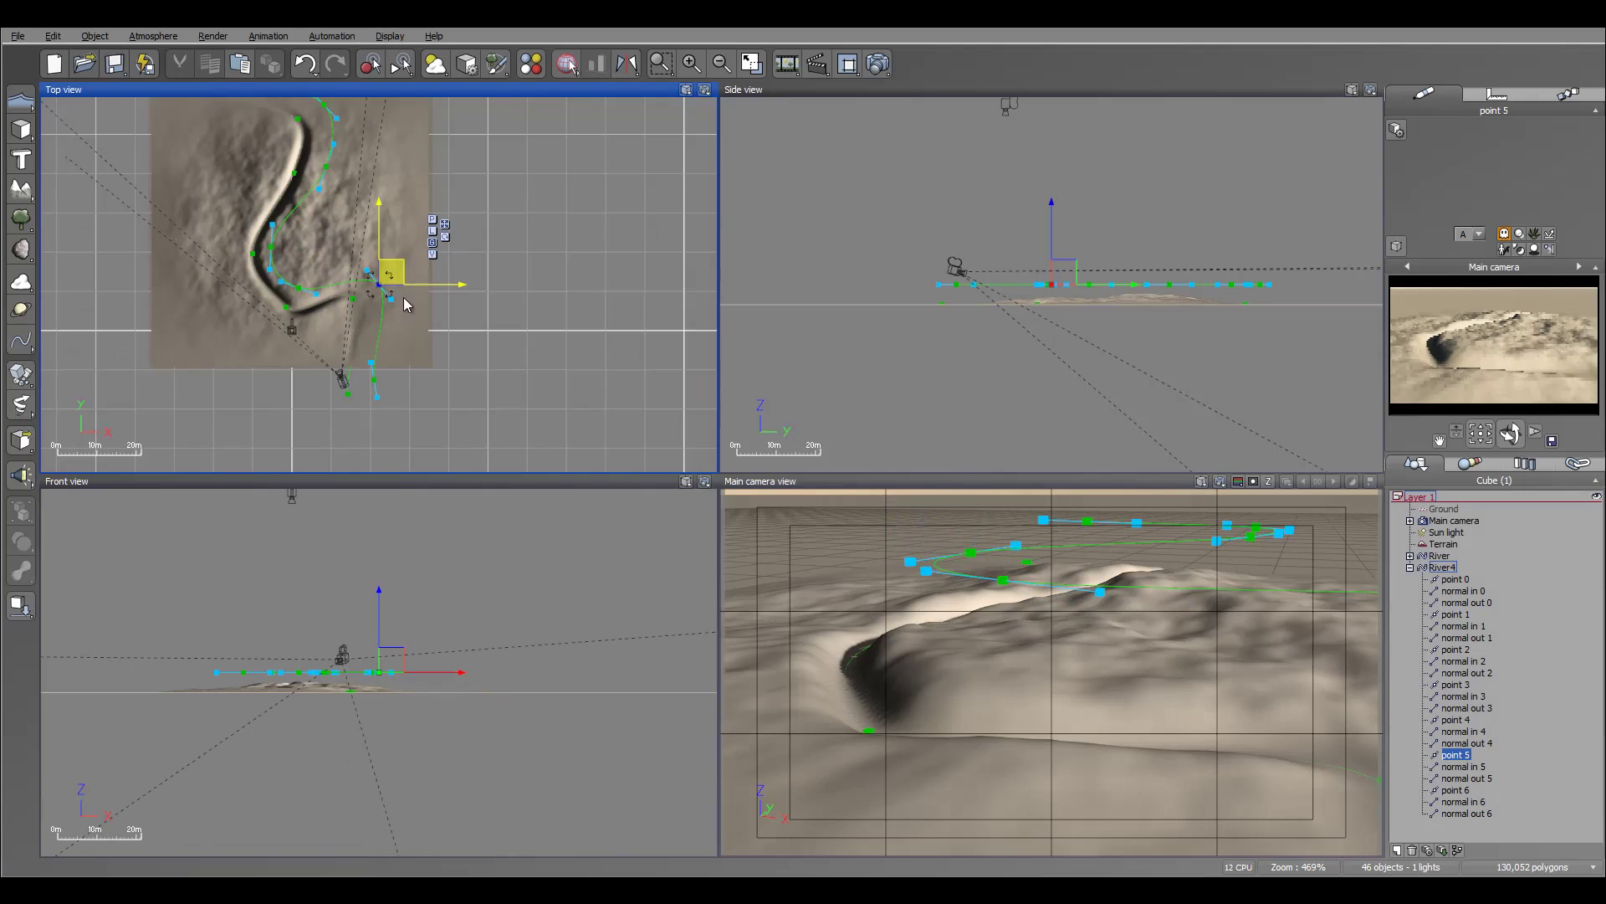
left_click_drag(391, 274, 372, 262)
left_click(1476, 779)
mouse_move(391, 276)
left_mouse_down()
mouse_move(400, 290)
mouse_move(413, 269)
left_mouse_up()
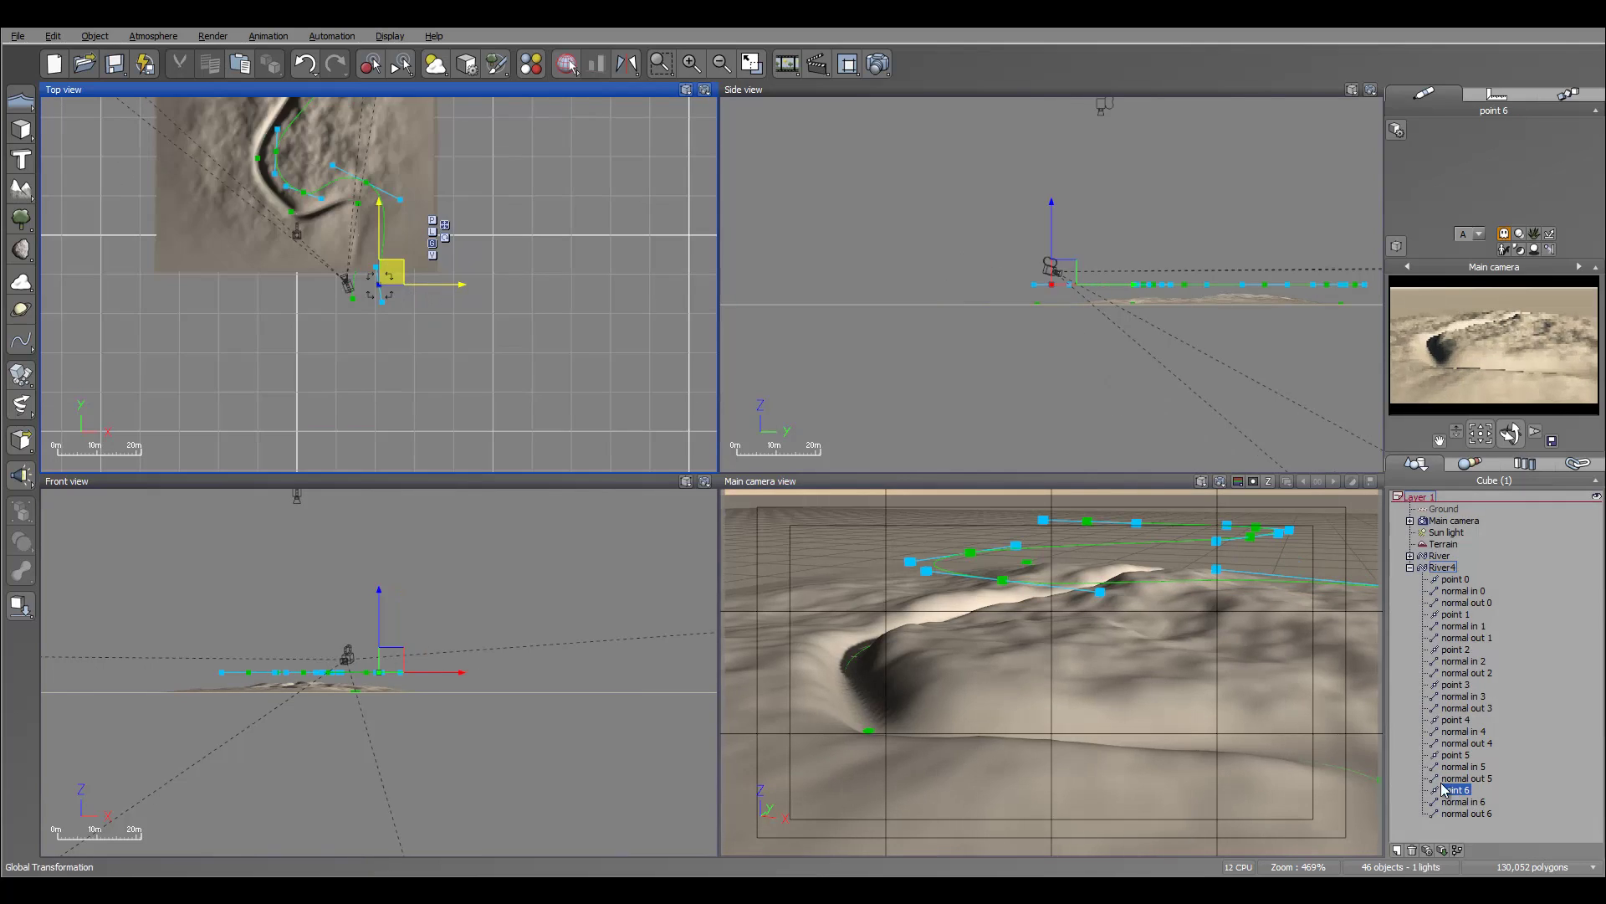
left_click_drag(396, 276, 389, 276)
right_click_drag(459, 149, 574, 286)
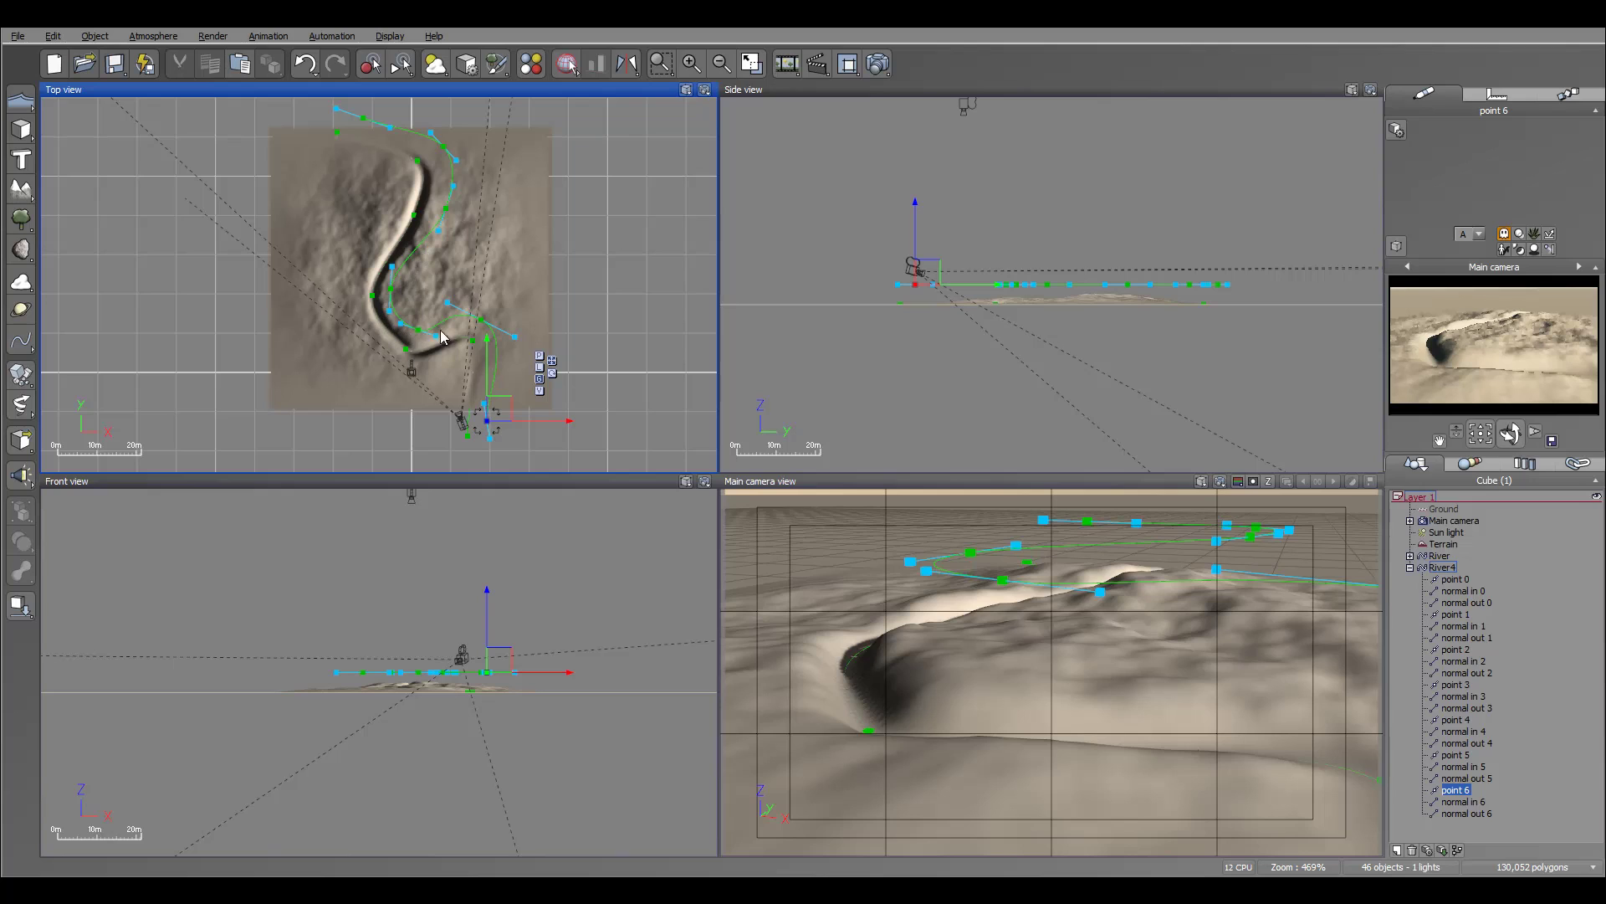
Step: Duplicate the River4 spline and move the copy along negative X to the opposite bank of the river
left_click(1410, 568)
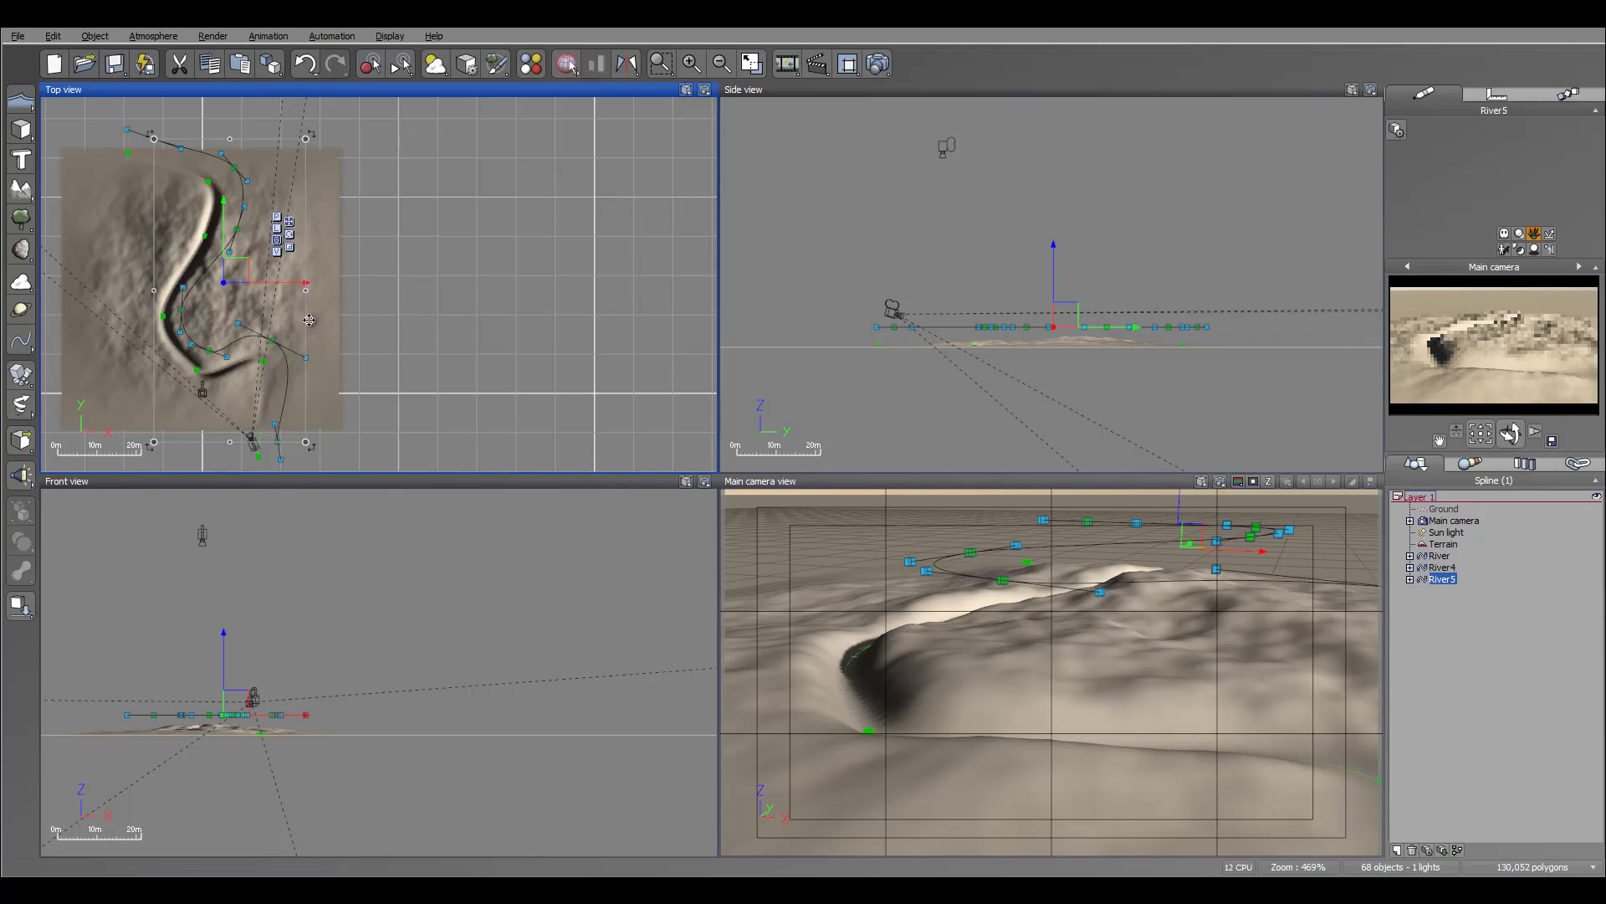
left_click_drag(237, 266, 183, 290)
right_click_drag(399, 335, 612, 338)
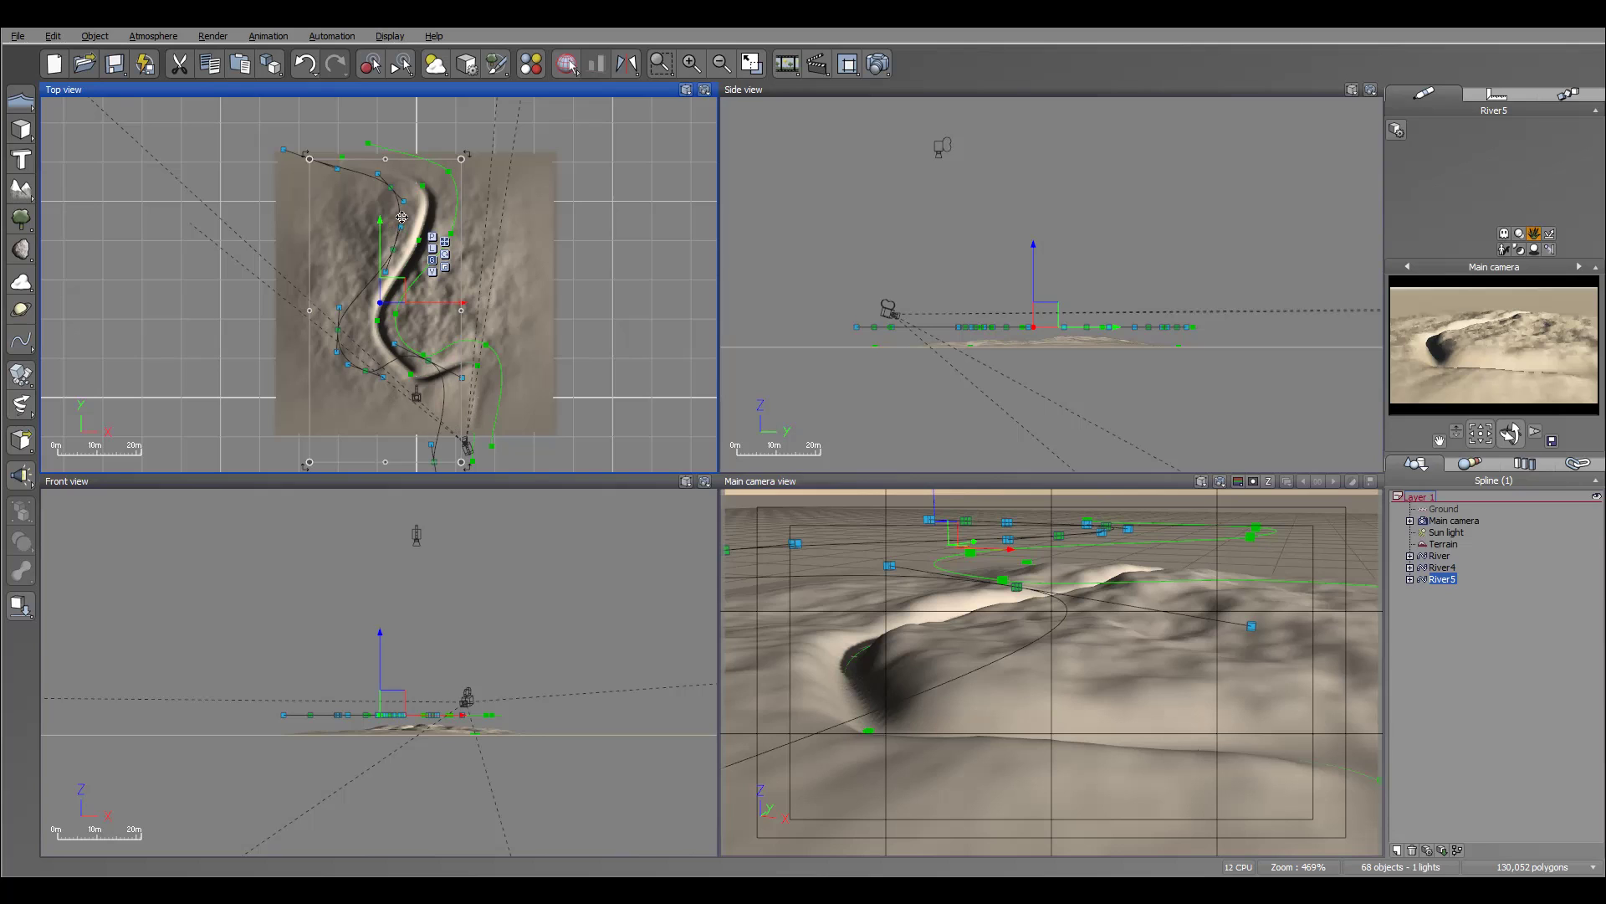
left_click_drag(408, 291, 407, 295)
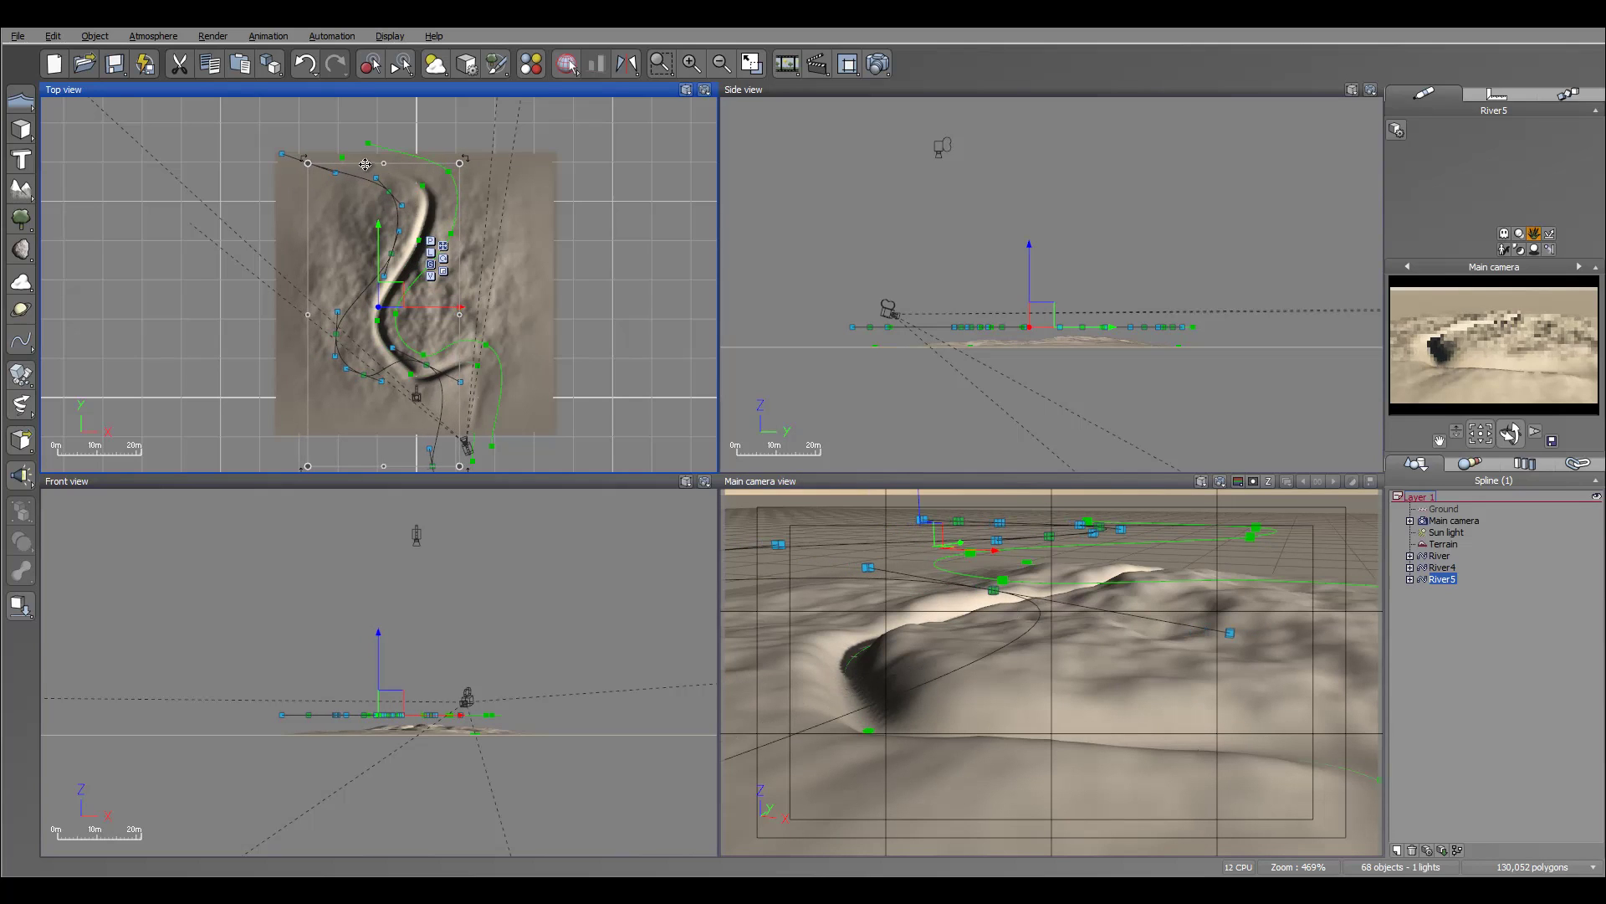
Step: Nudge point 6 of River5 toward positive X and Y, and move point 5 toward negative X and Y below the river bend
left_click(1411, 579)
left_click(1457, 803)
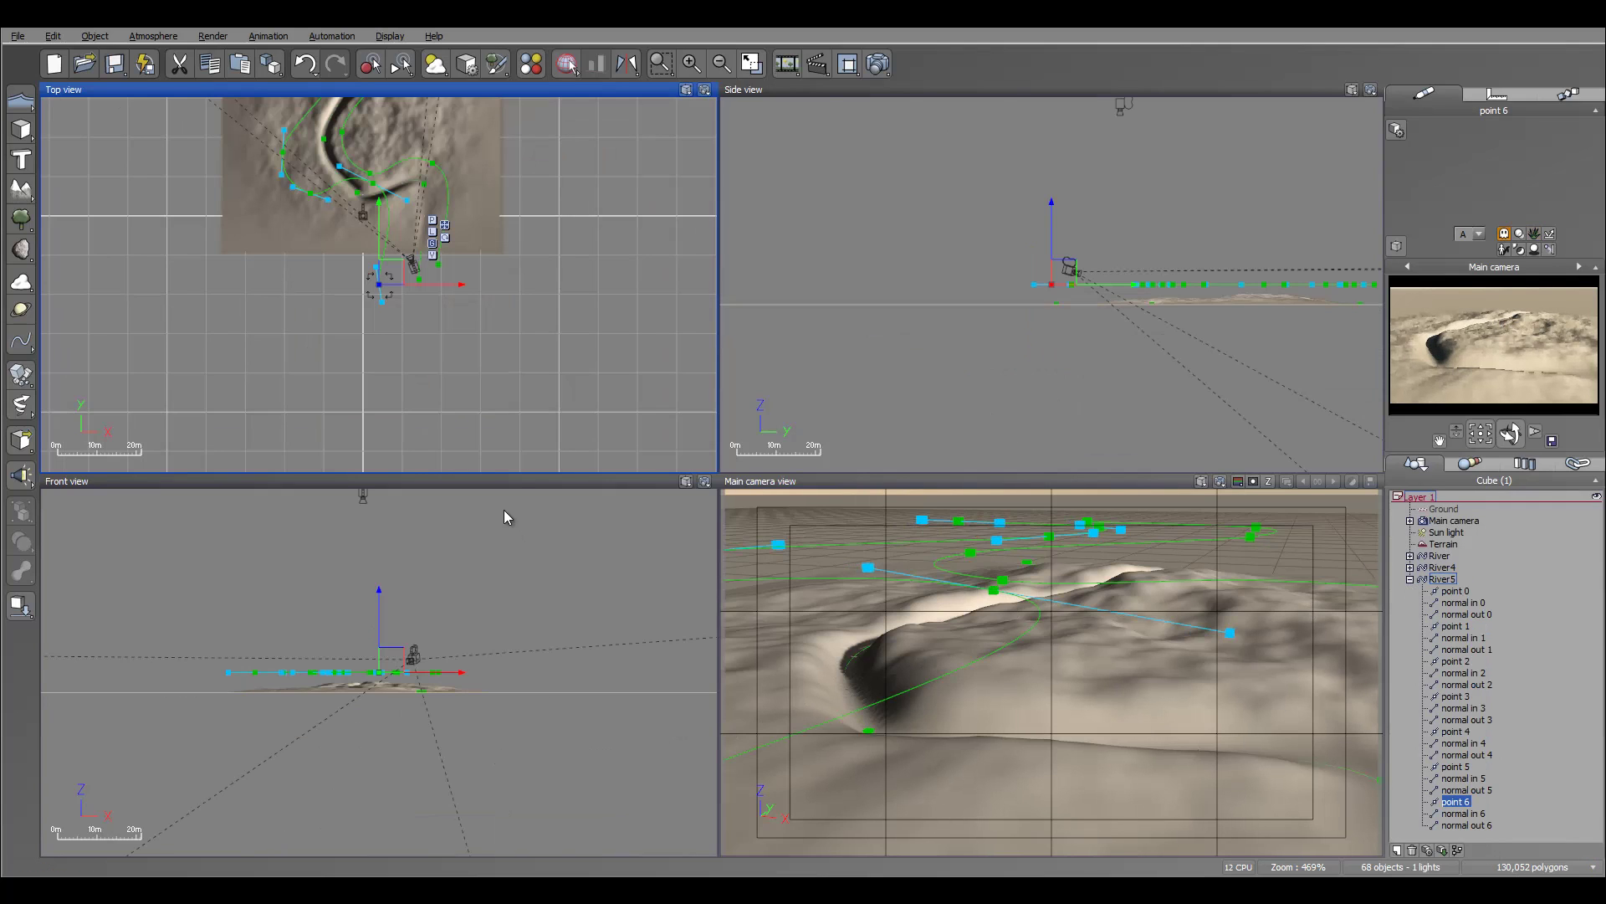
left_click_drag(390, 274, 406, 262)
left_click(1456, 767)
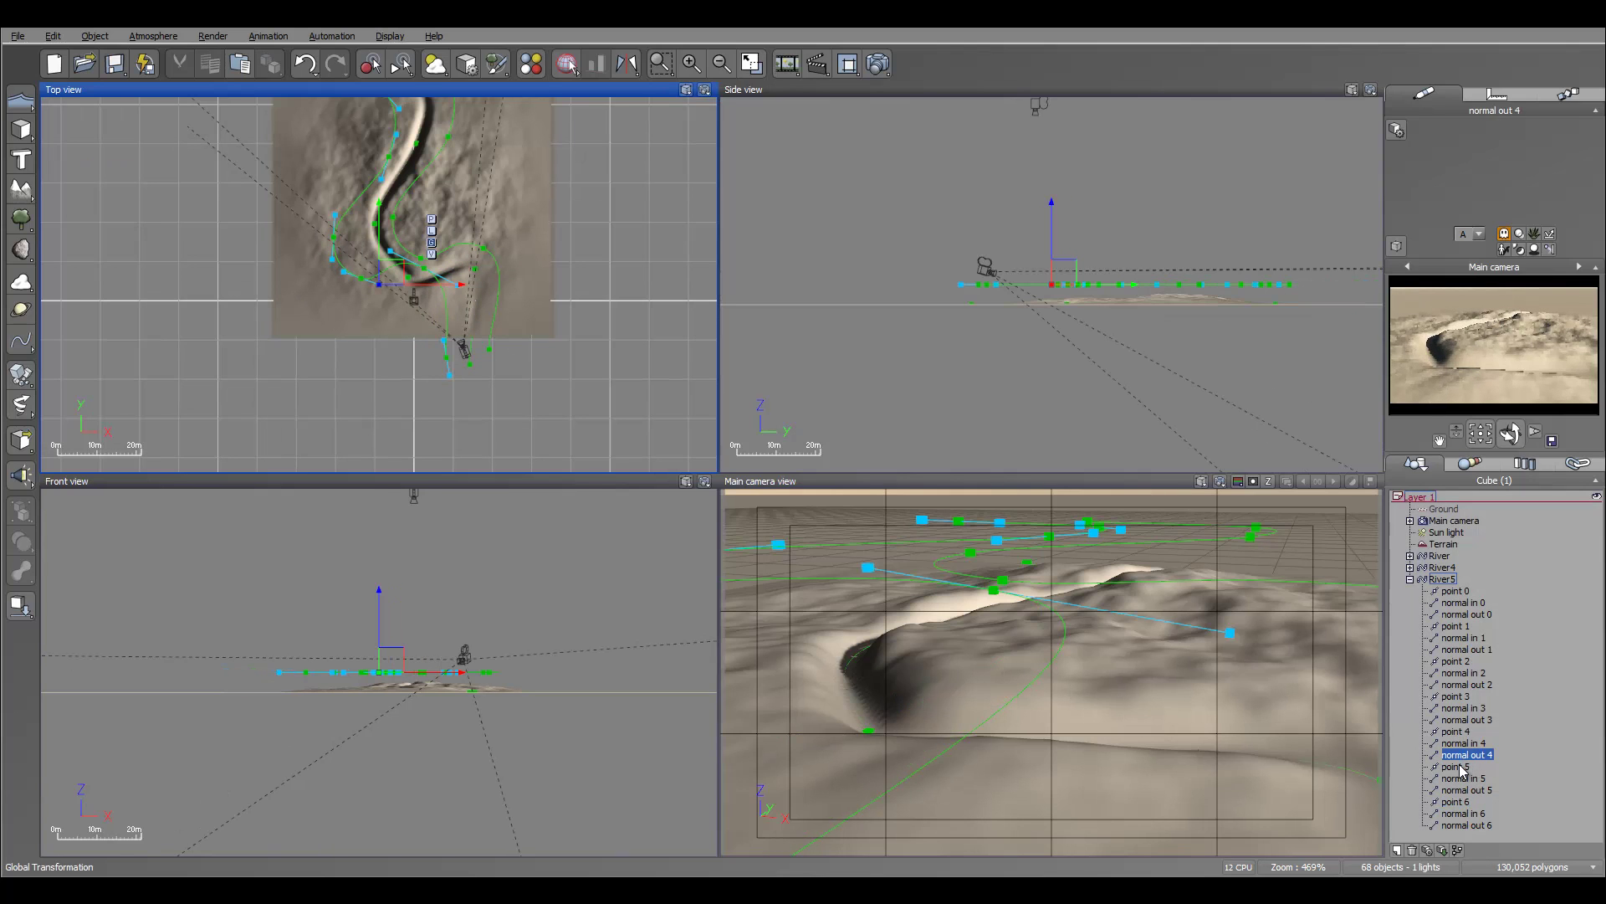
left_click_drag(394, 276, 370, 314)
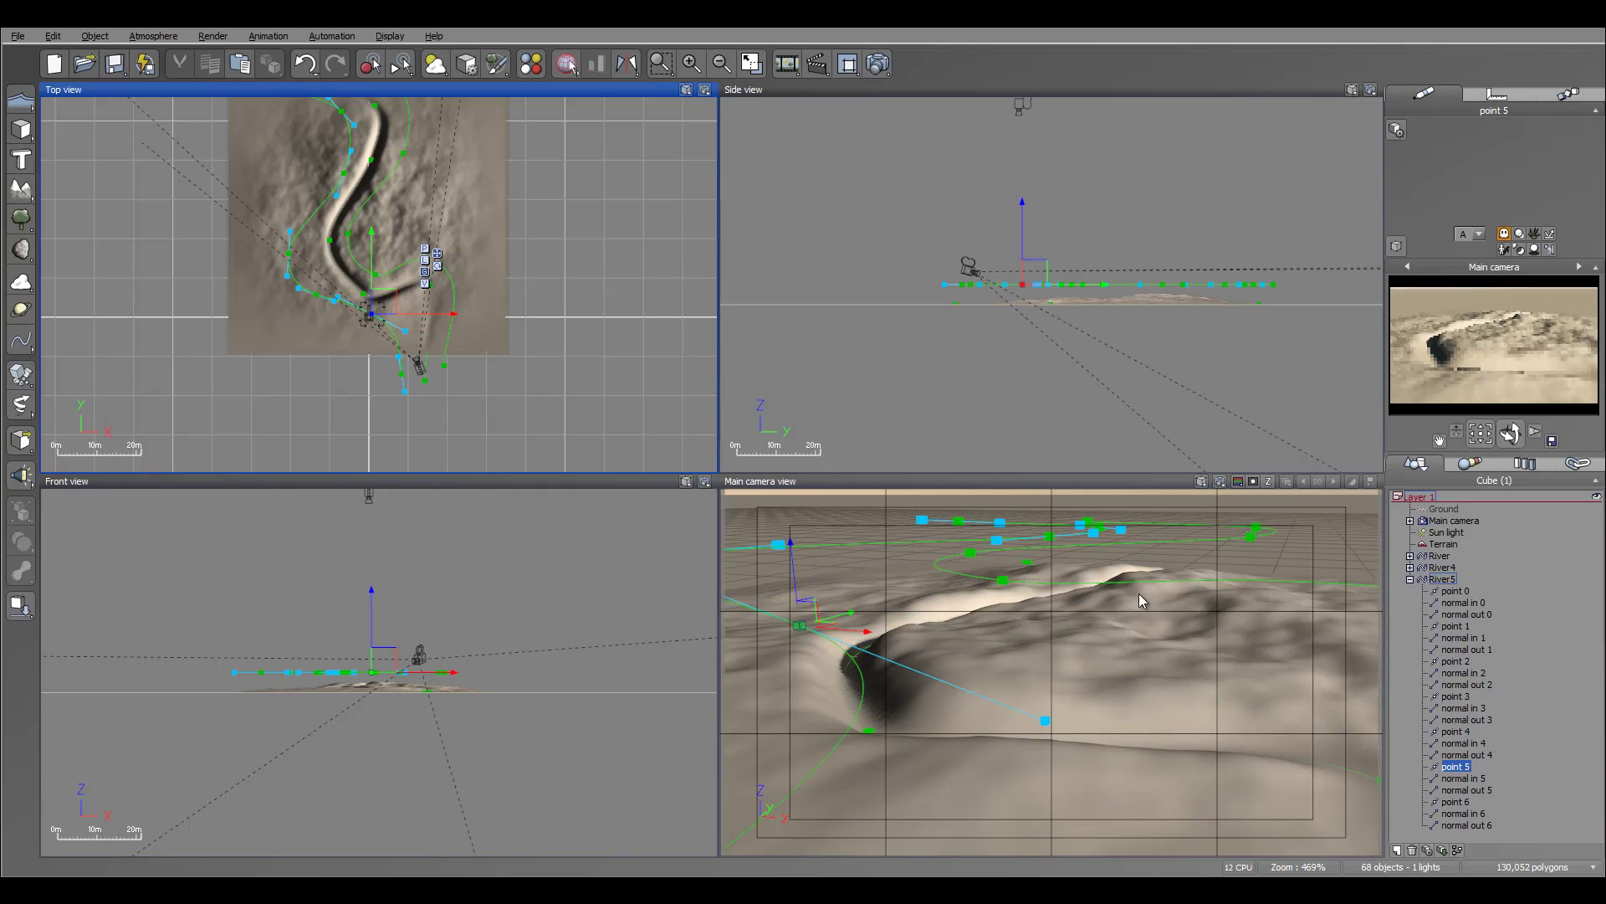
Step: Move point 6 of River5 slightly closer to the terrain and shift point 5's outgoing tangent handle toward positive X and Y
left_click(1455, 802)
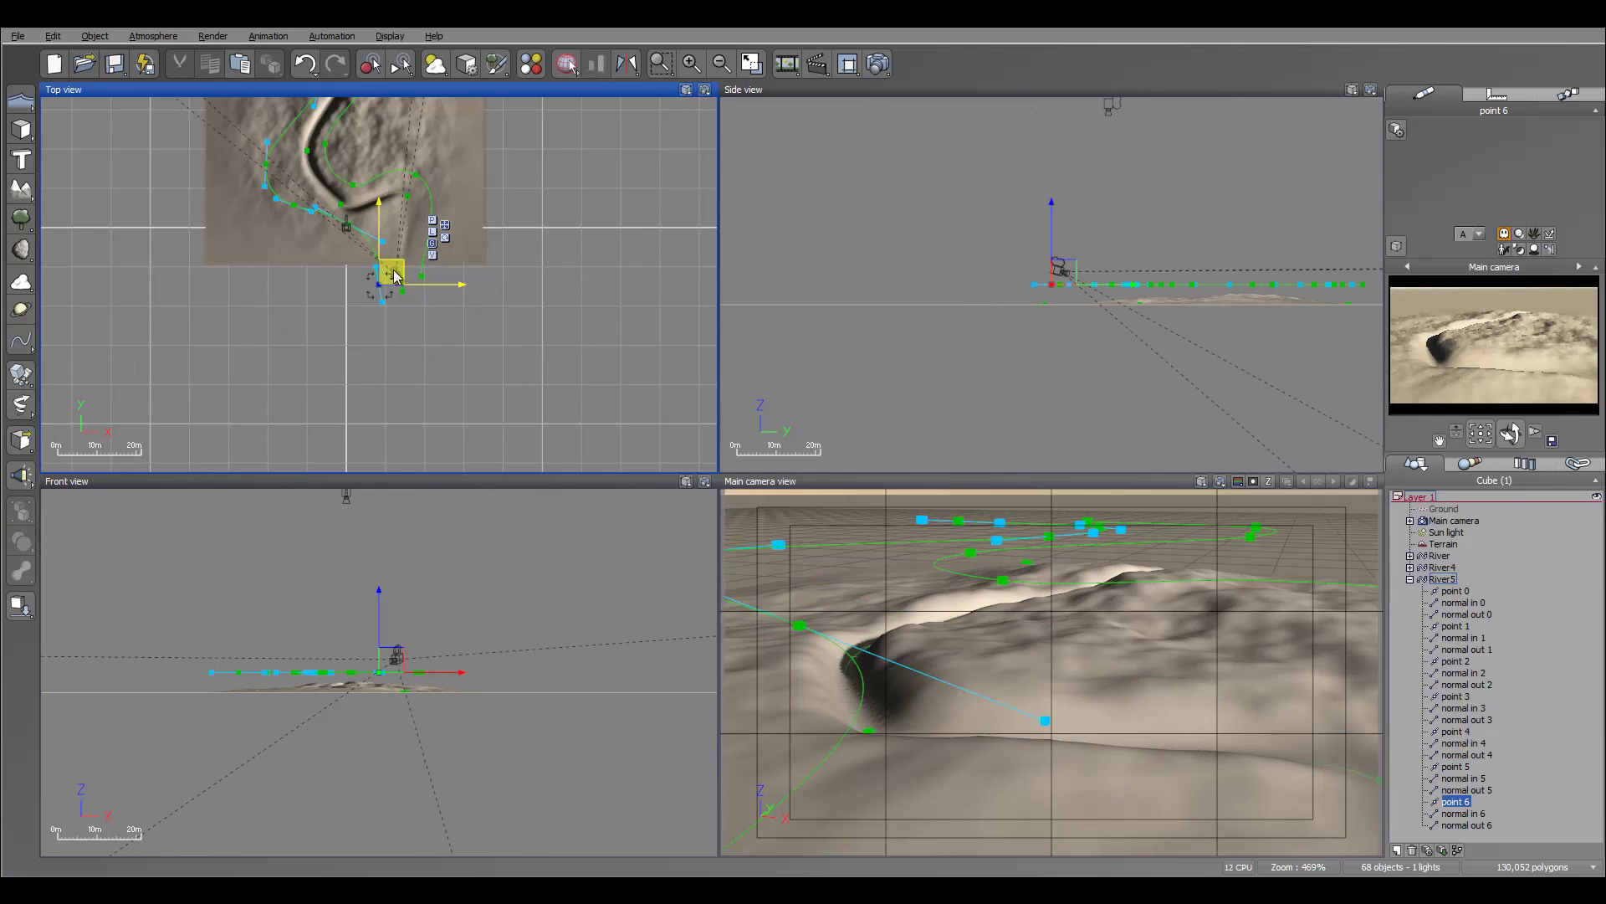
left_click_drag(393, 267, 400, 255)
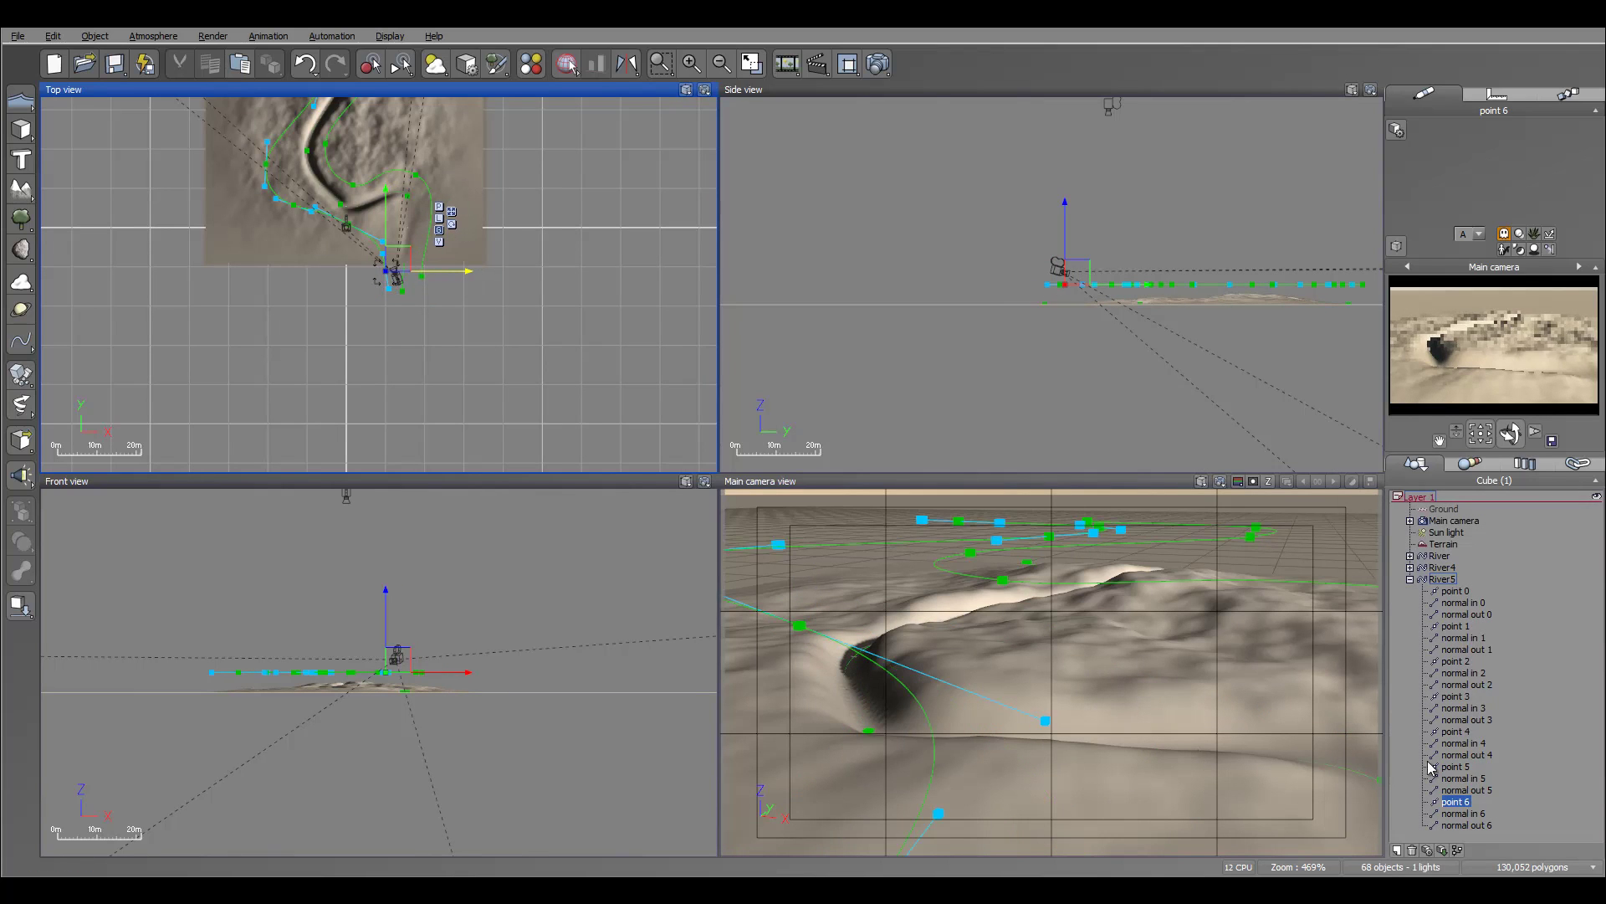
left_click(1471, 789)
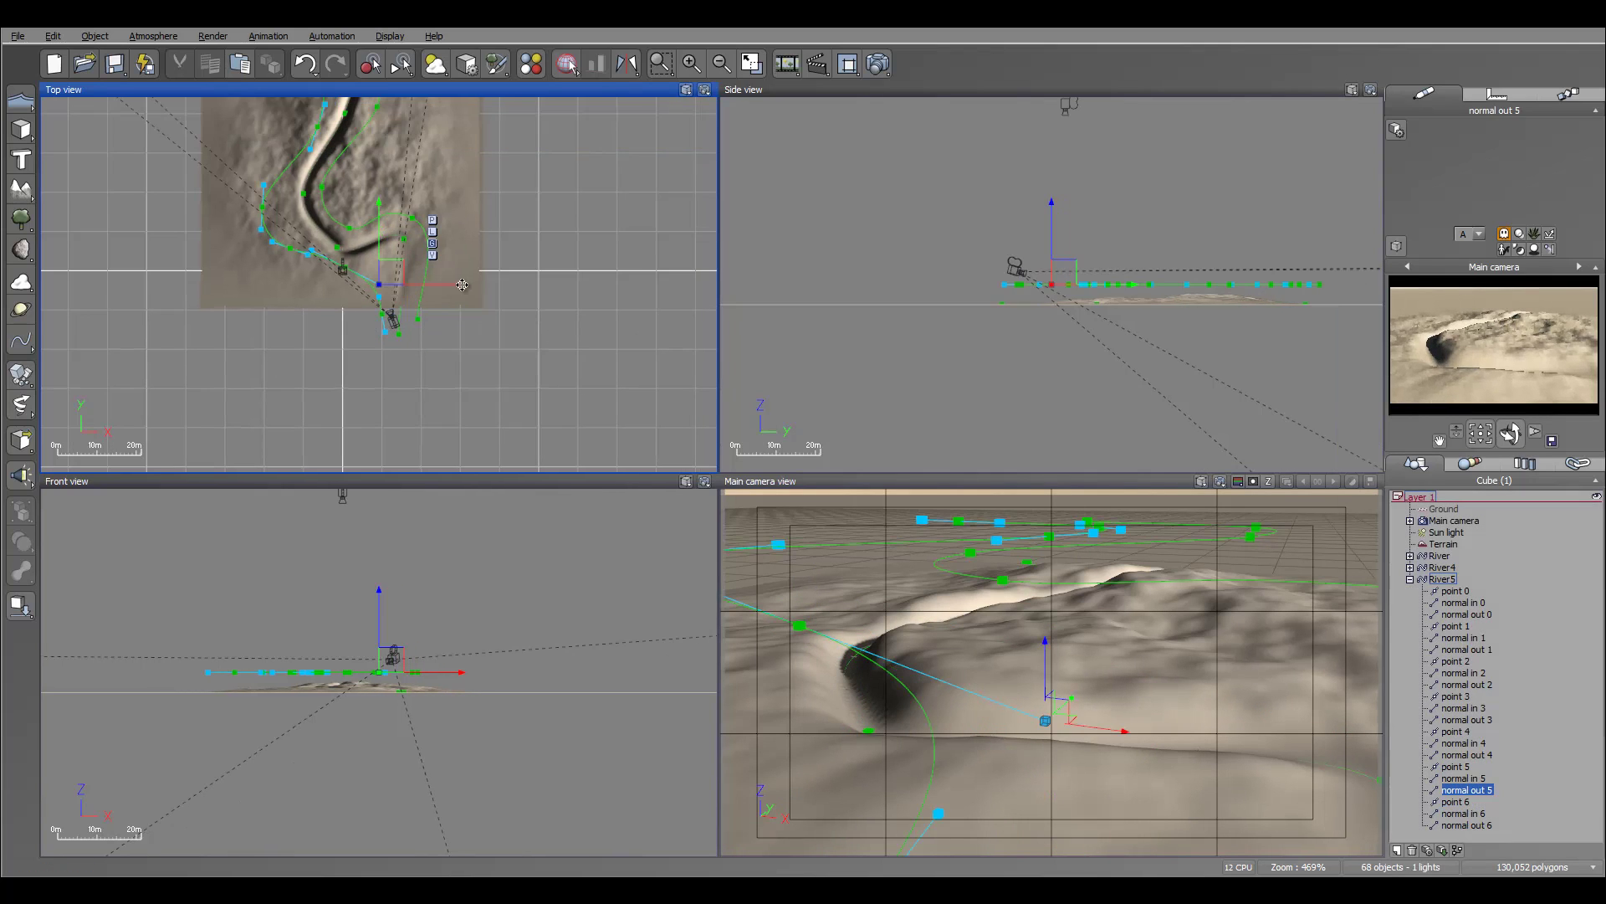
left_click_drag(384, 263, 398, 245)
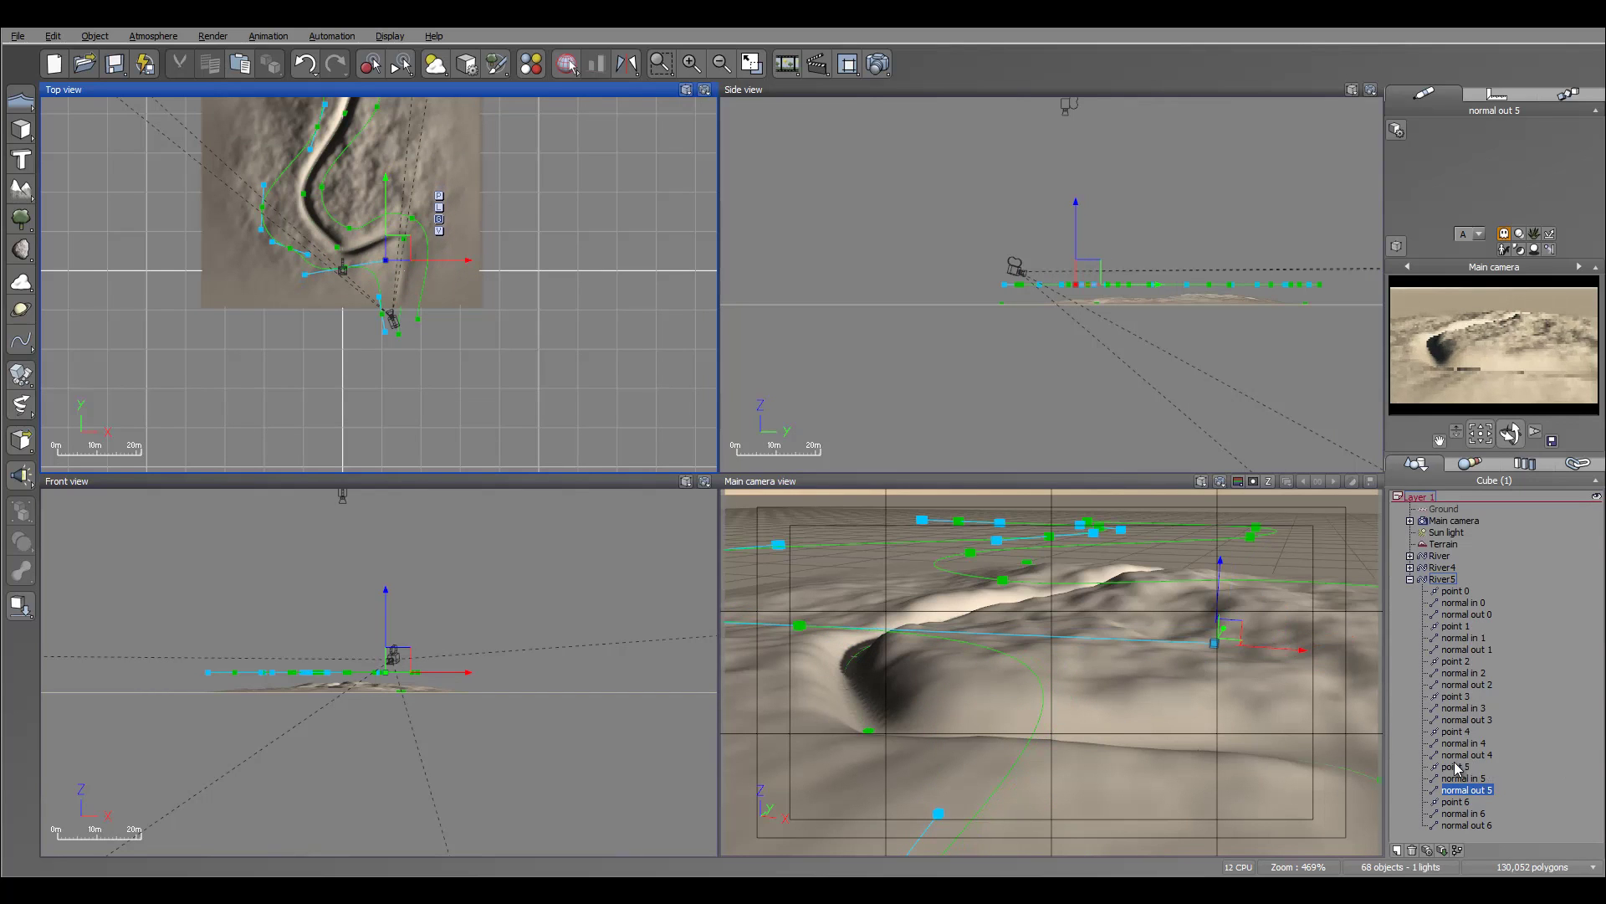
Step: Move points 4 and 3 of River5 outward from the river bend so the spline clears the bank
left_click(1456, 733)
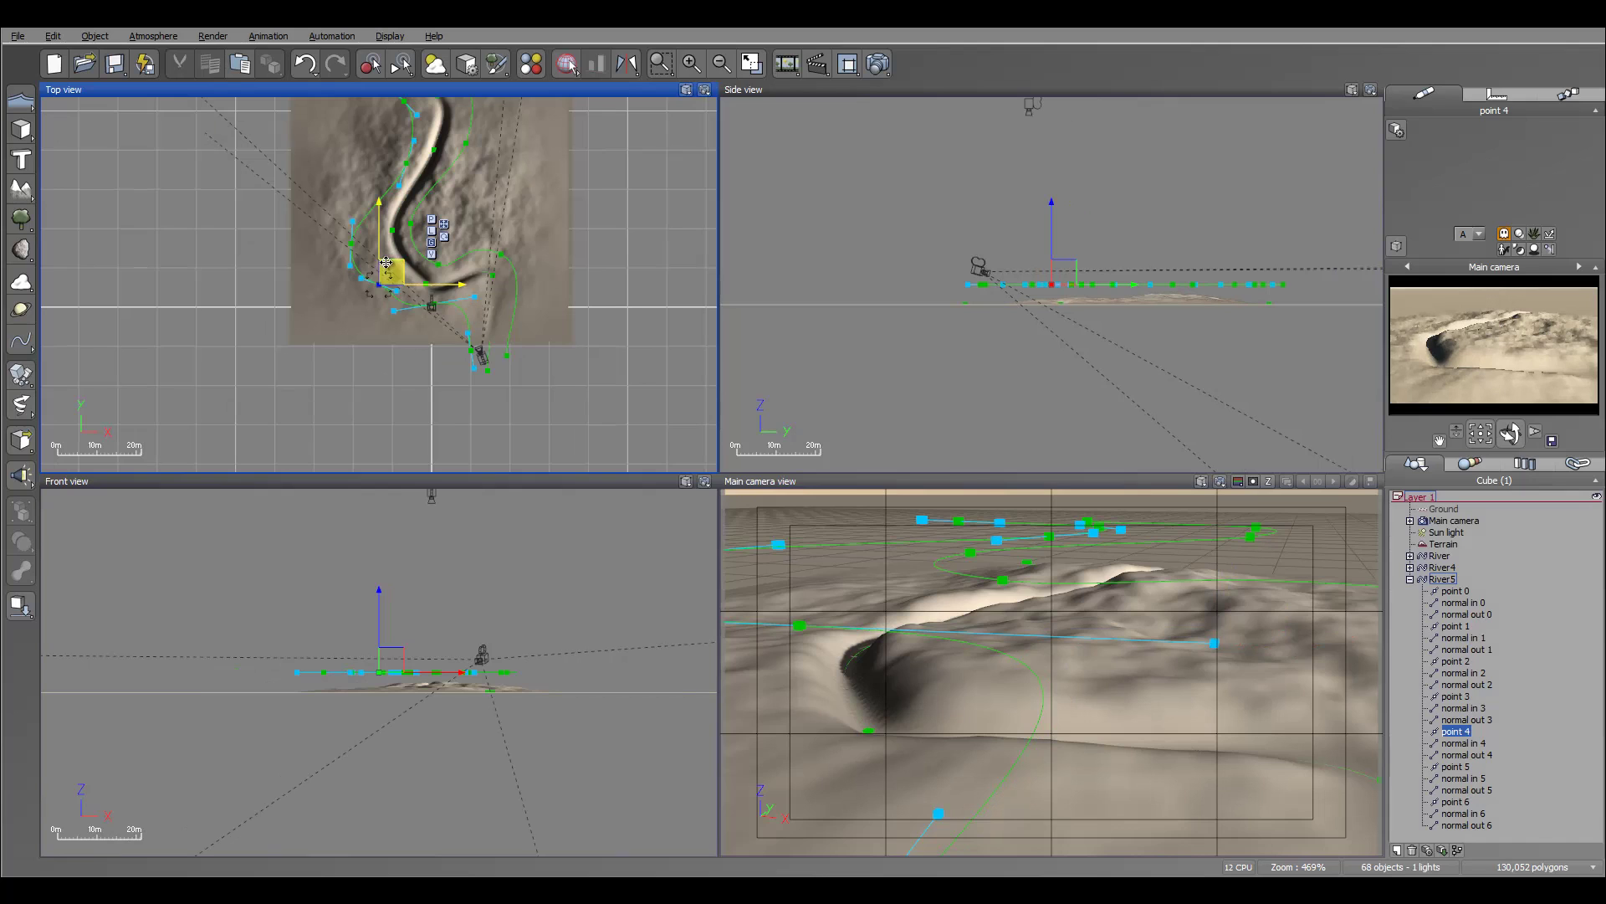
left_click_drag(385, 263, 373, 276)
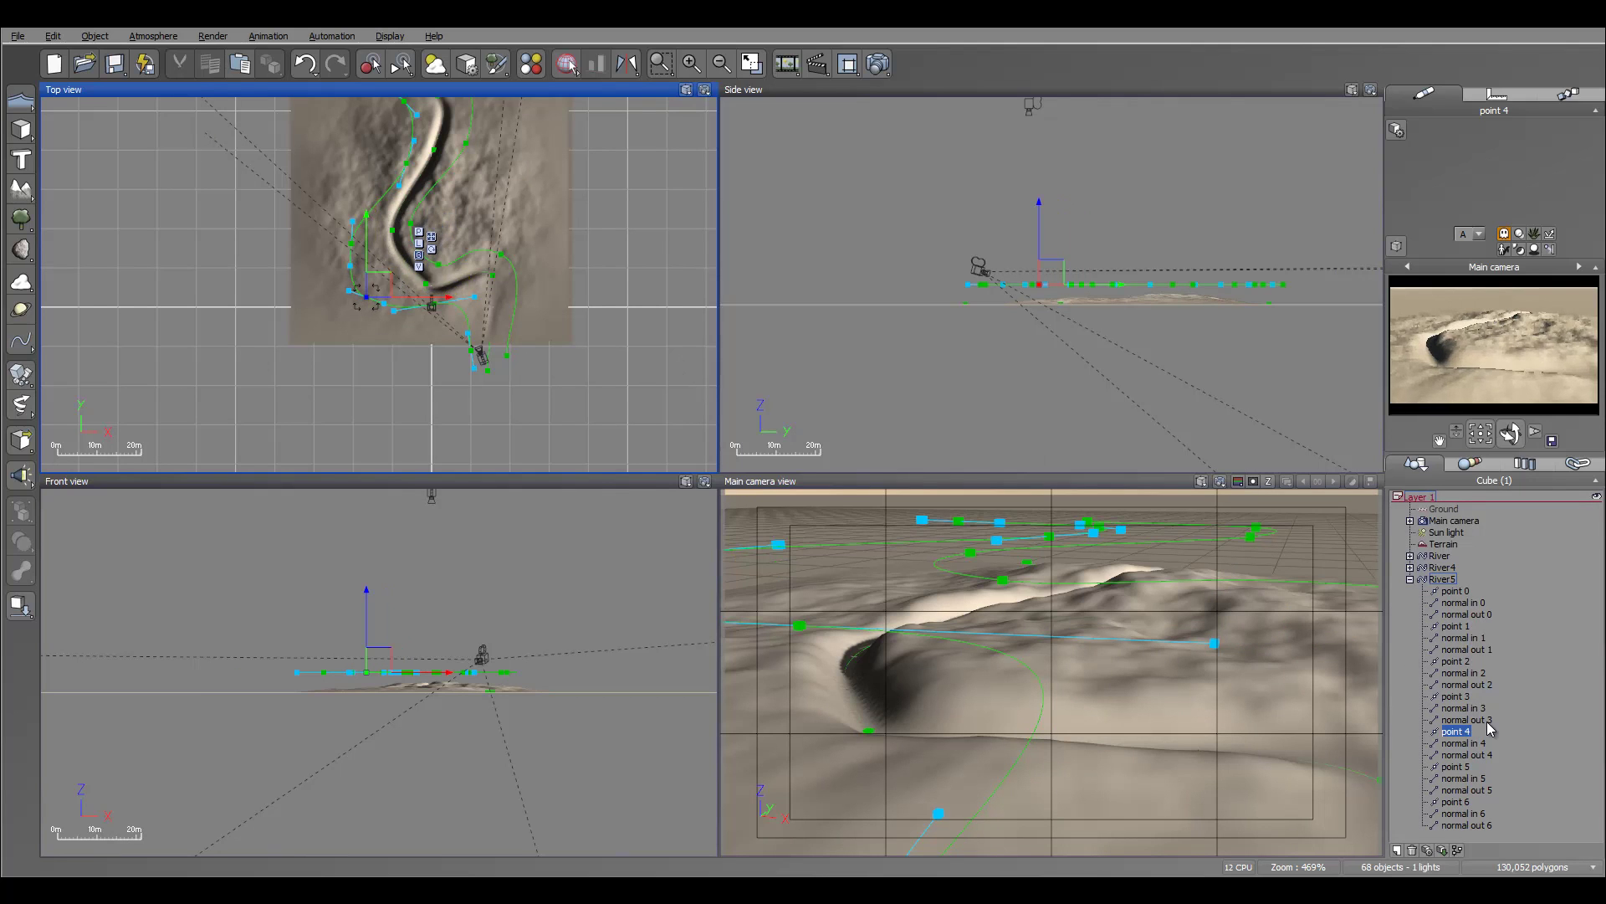
left_click(1455, 696)
left_click_drag(392, 272, 385, 253)
Step: Shift point 2 of River5 along negative X and point 1 slightly along positive X to follow the river's far end
left_click(1455, 661)
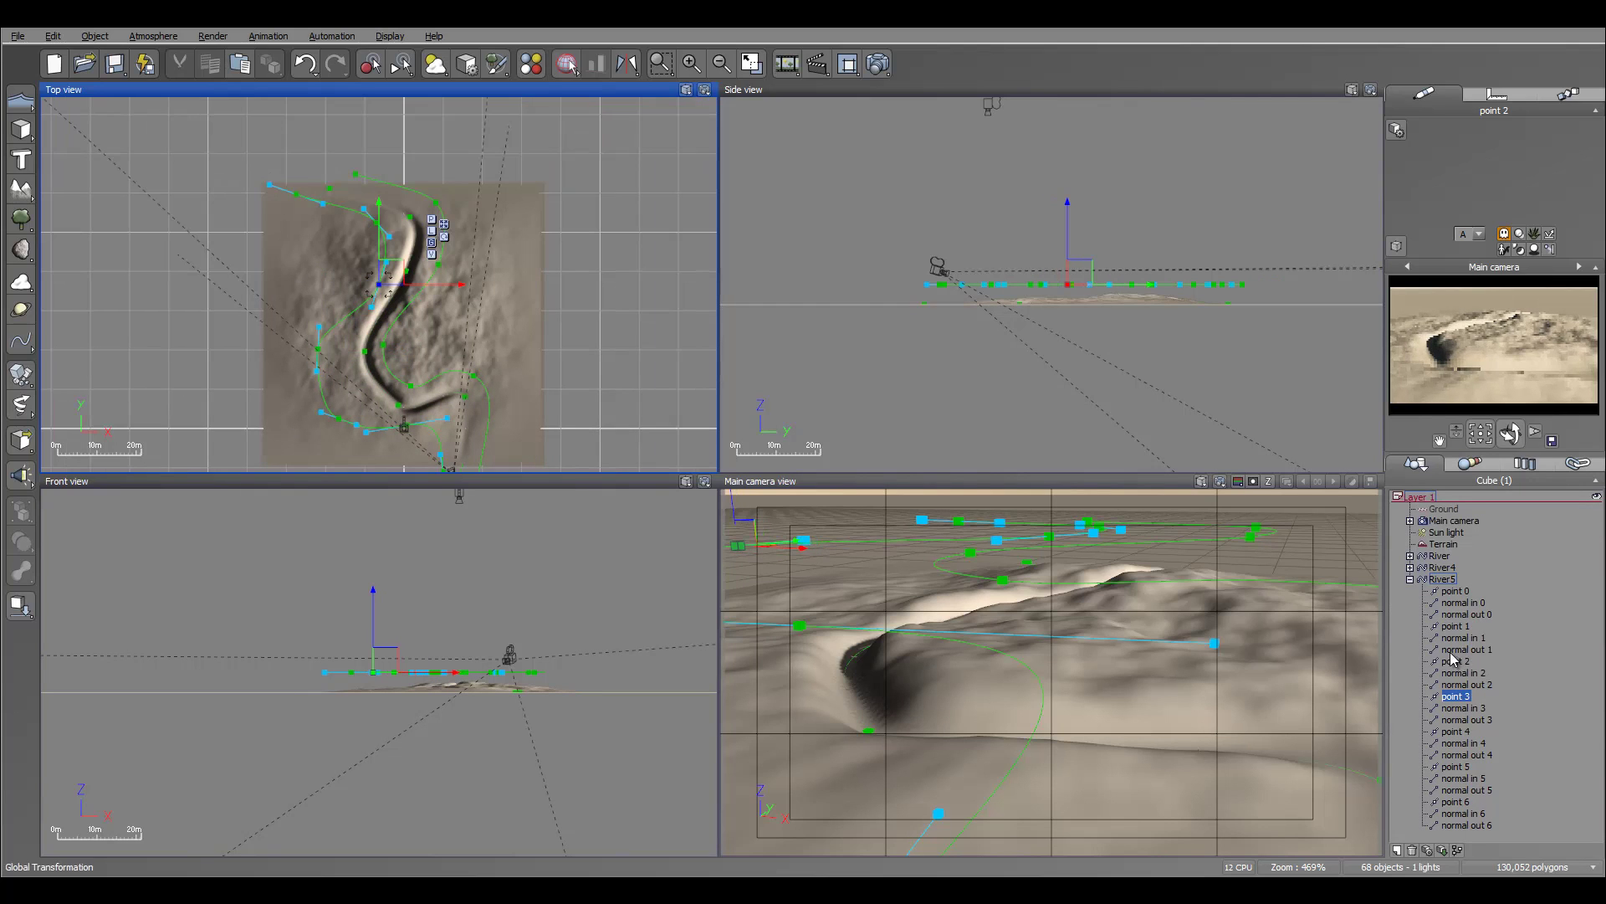
left_click_drag(365, 273, 375, 274)
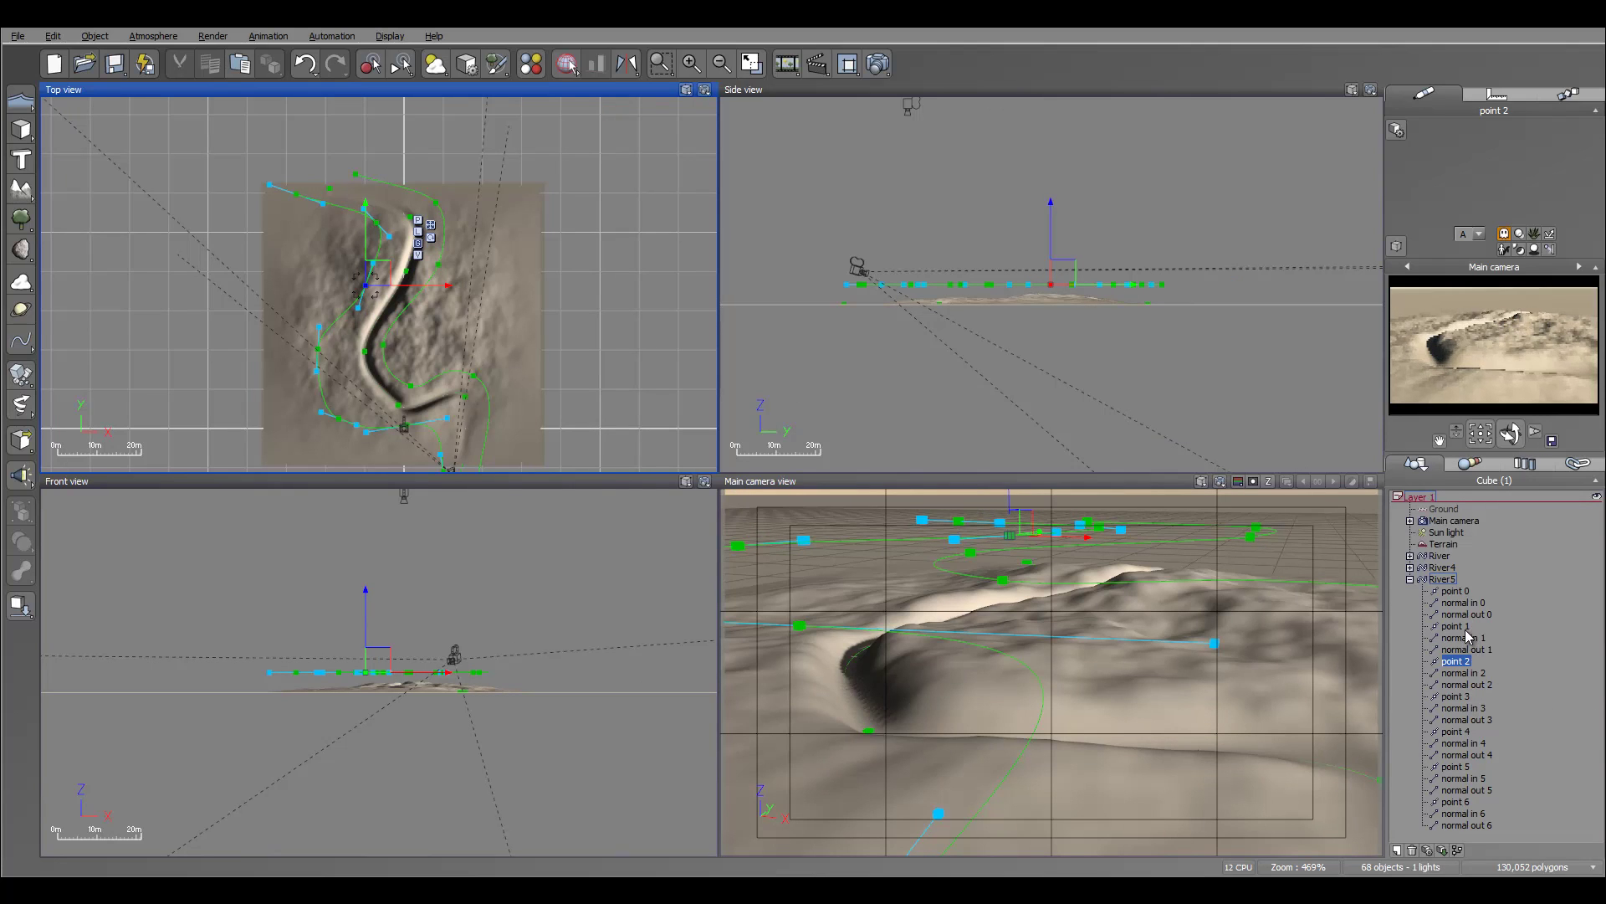
left_click(1455, 626)
left_click_drag(409, 279, 419, 280)
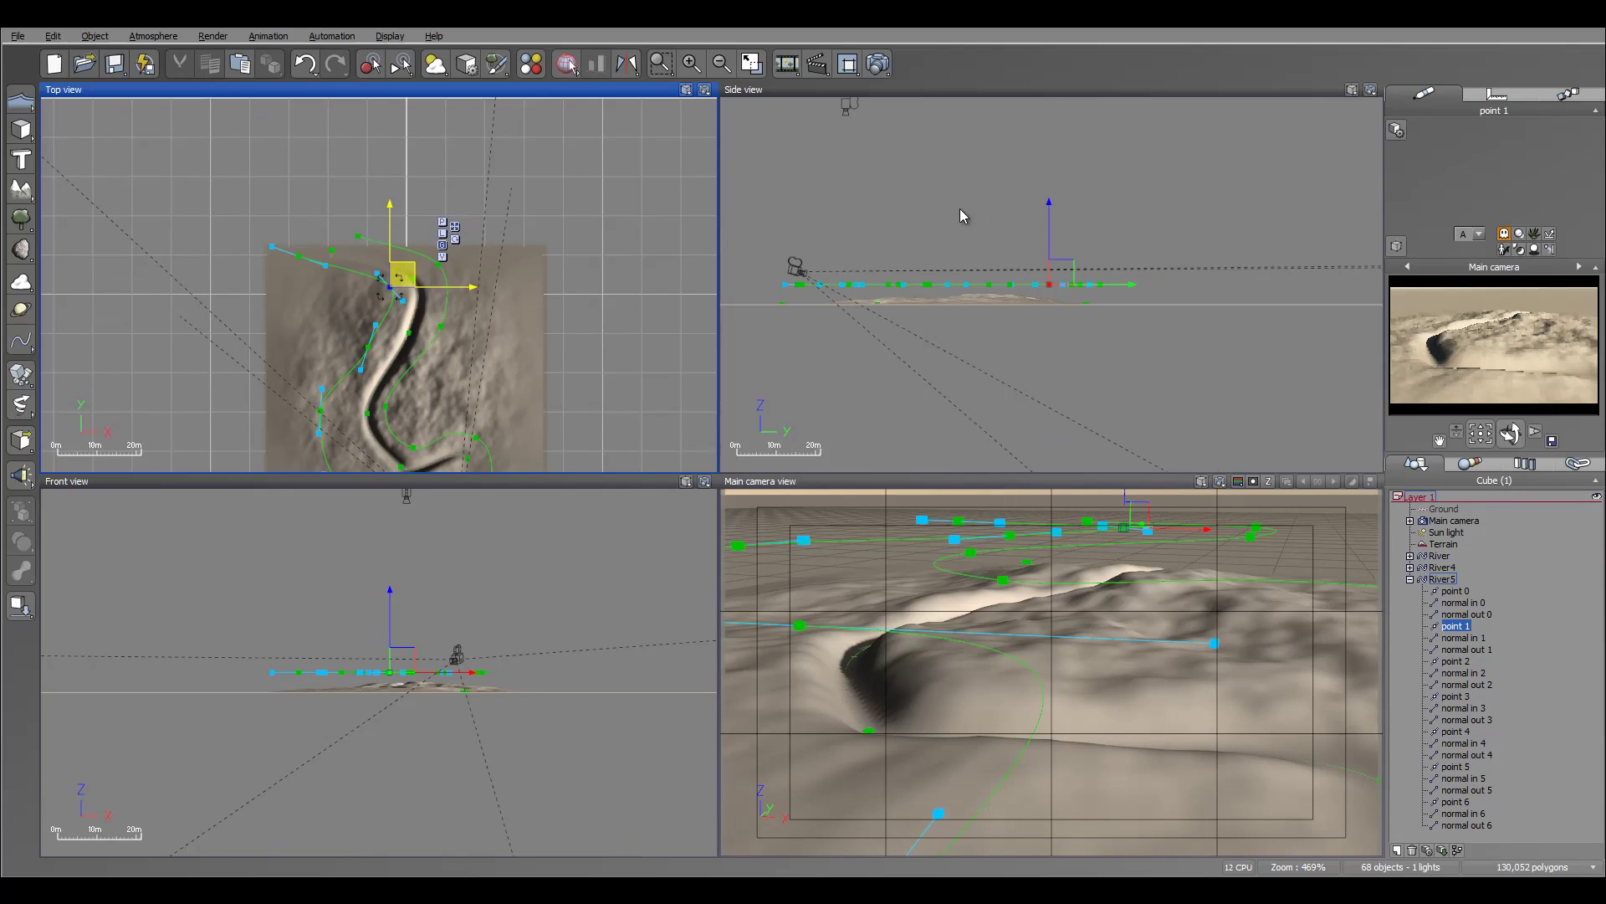
right_click_drag(961, 216, 1122, 176)
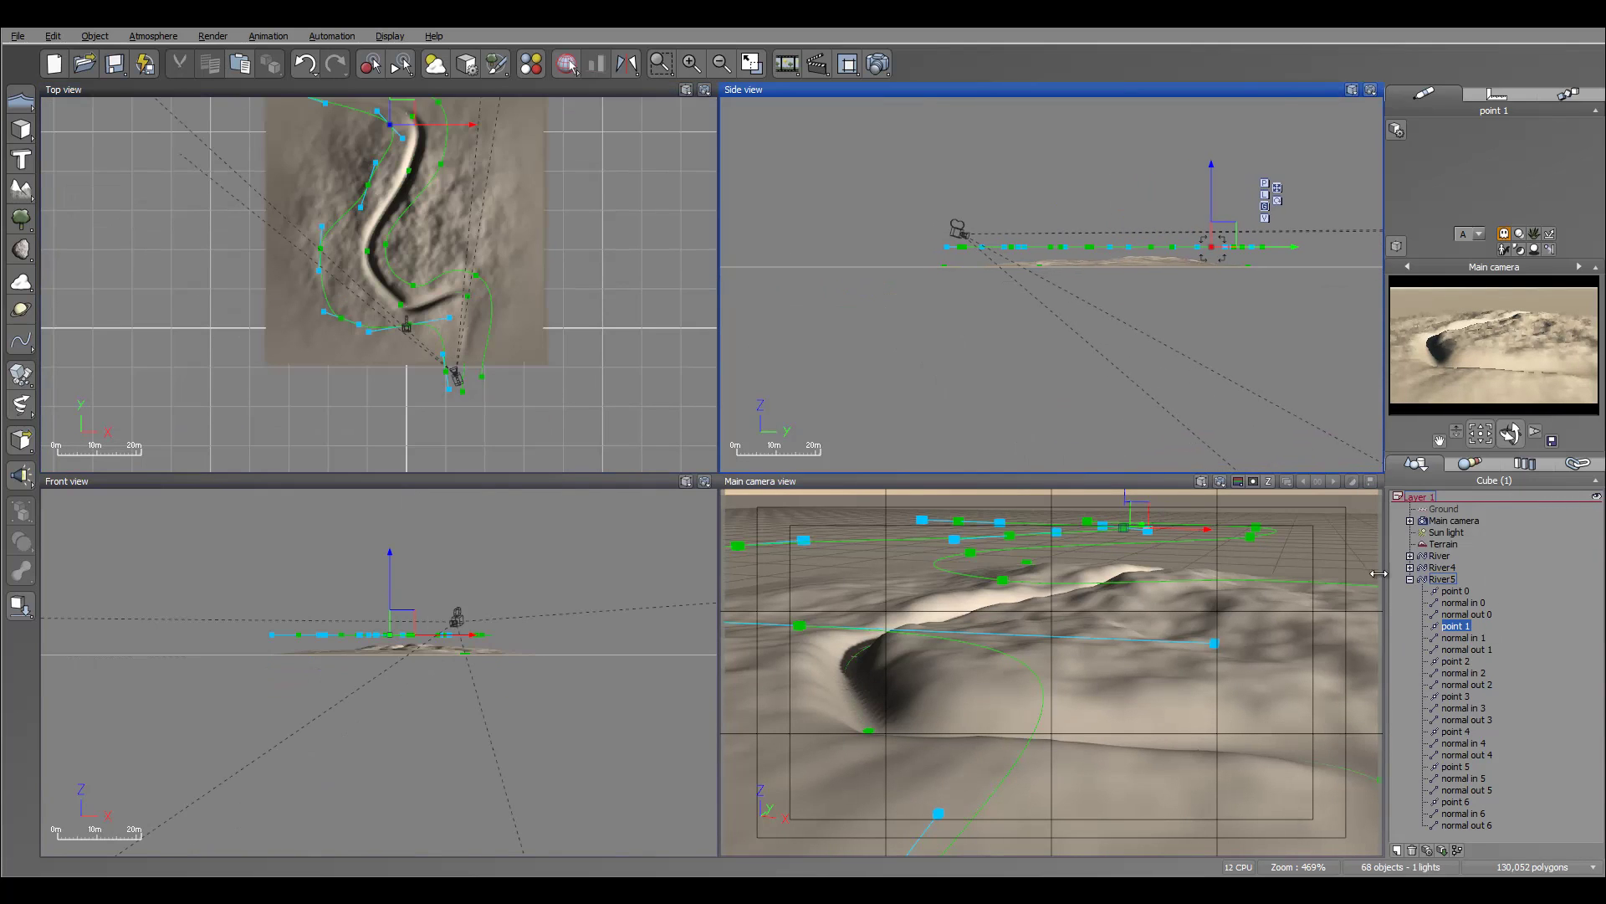
left_click(1411, 579)
Step: Open River4 in the Spline Editor and enable populating its stroke with an EcoSystem
left_click(1444, 569)
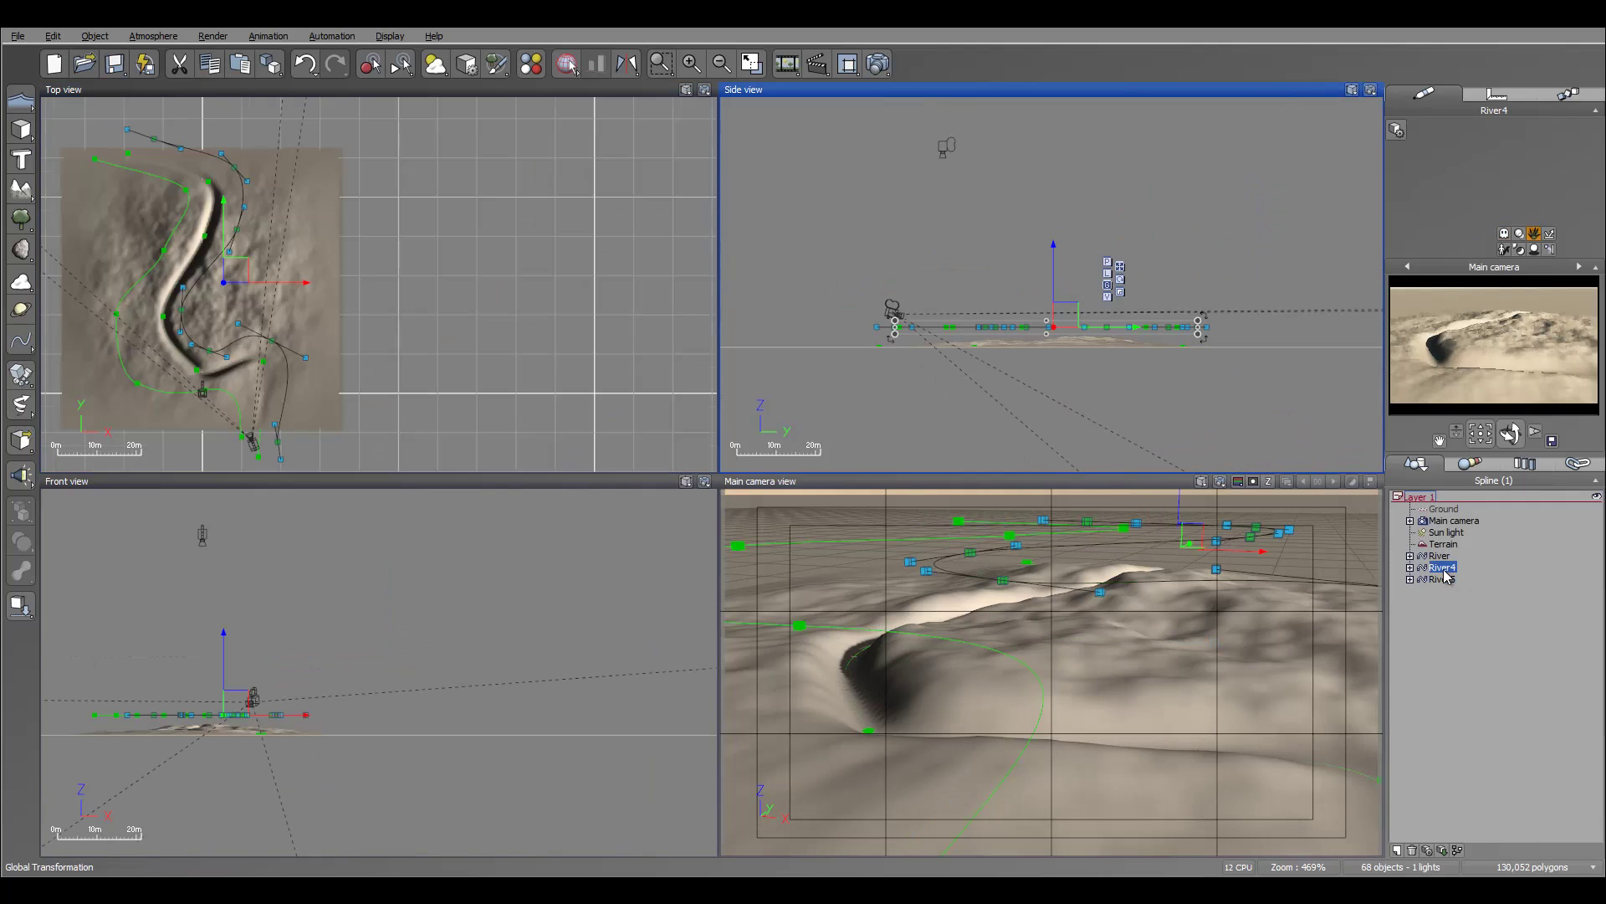
double_click(1014, 335)
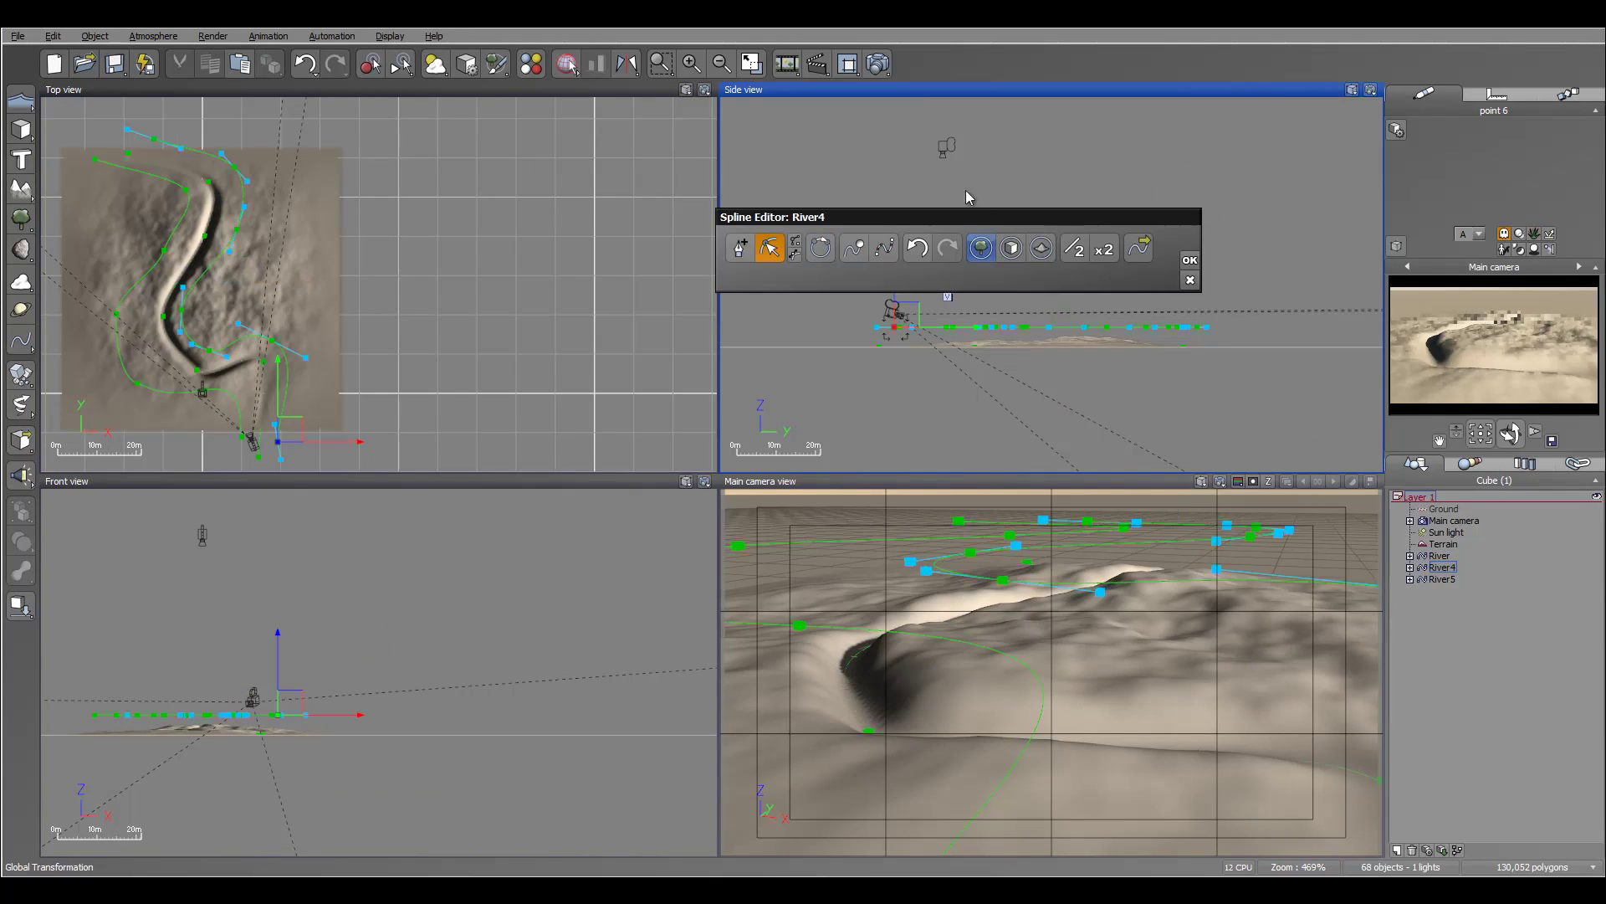
left_click(1014, 249)
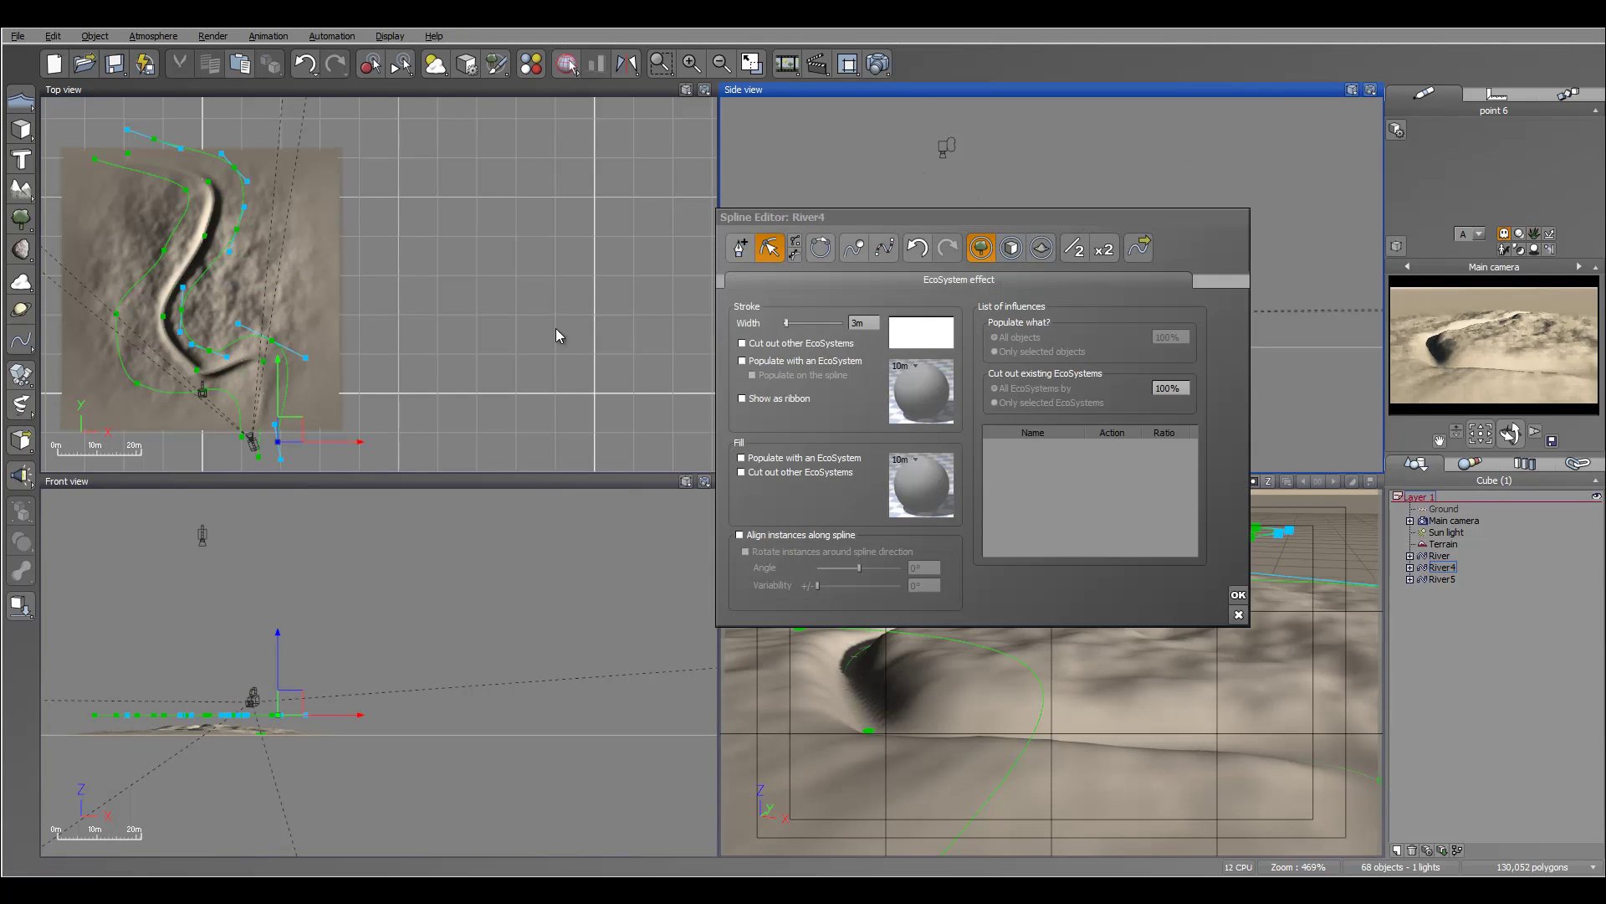
left_click(742, 361)
Step: Add the Plum Tree plant species to the population of River4's stroke EcoSystem material
double_click(920, 400)
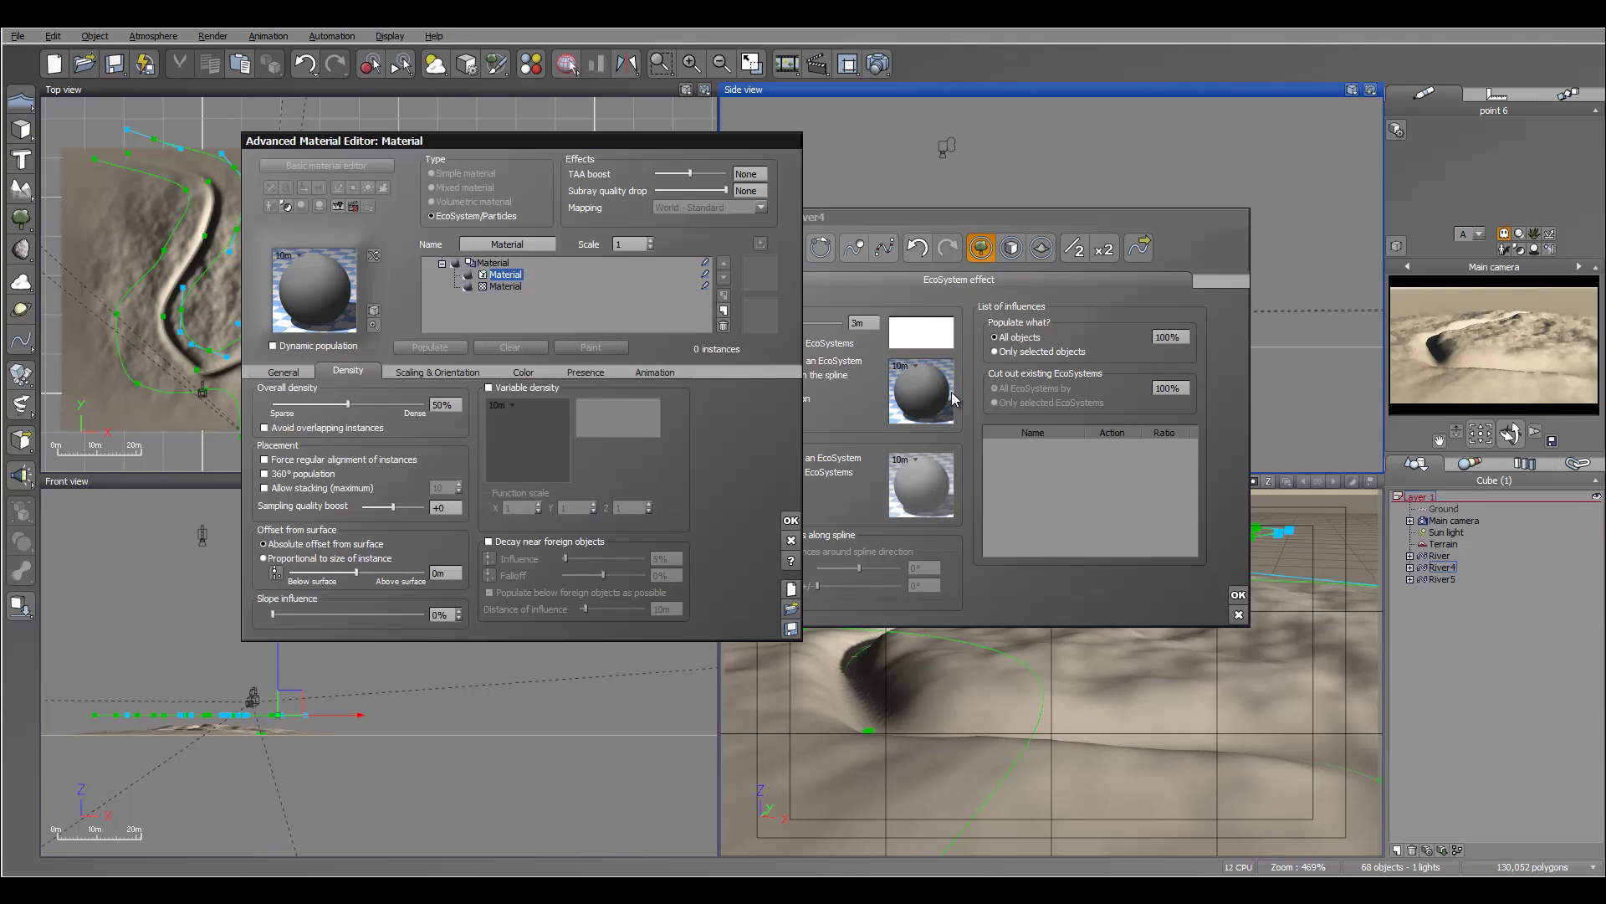
left_click(280, 372)
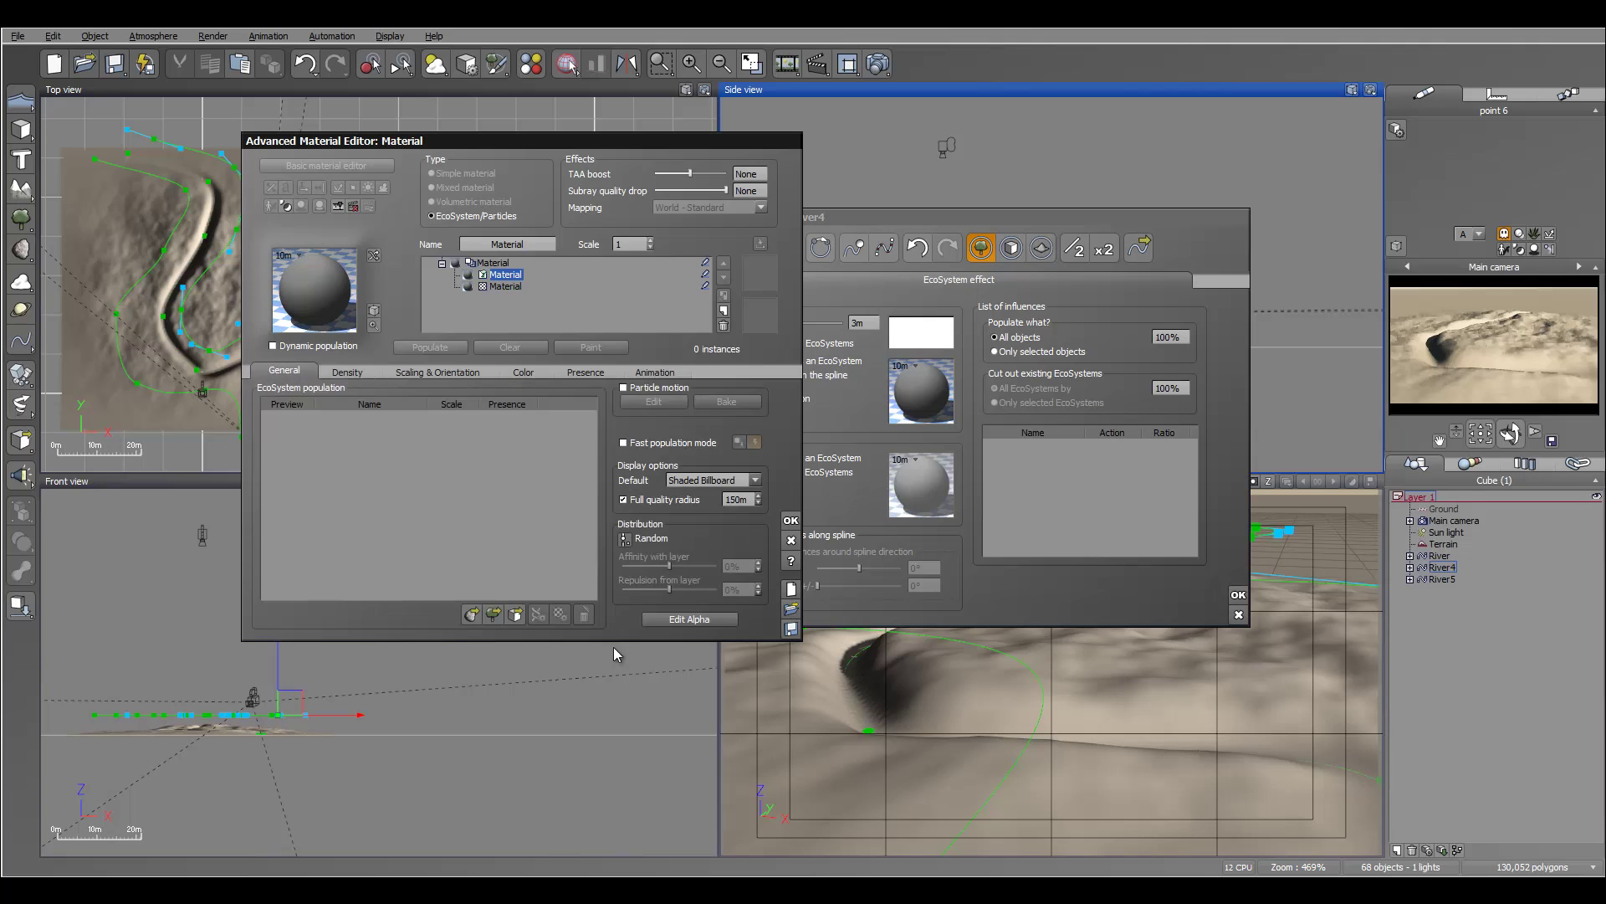
left_click(495, 614)
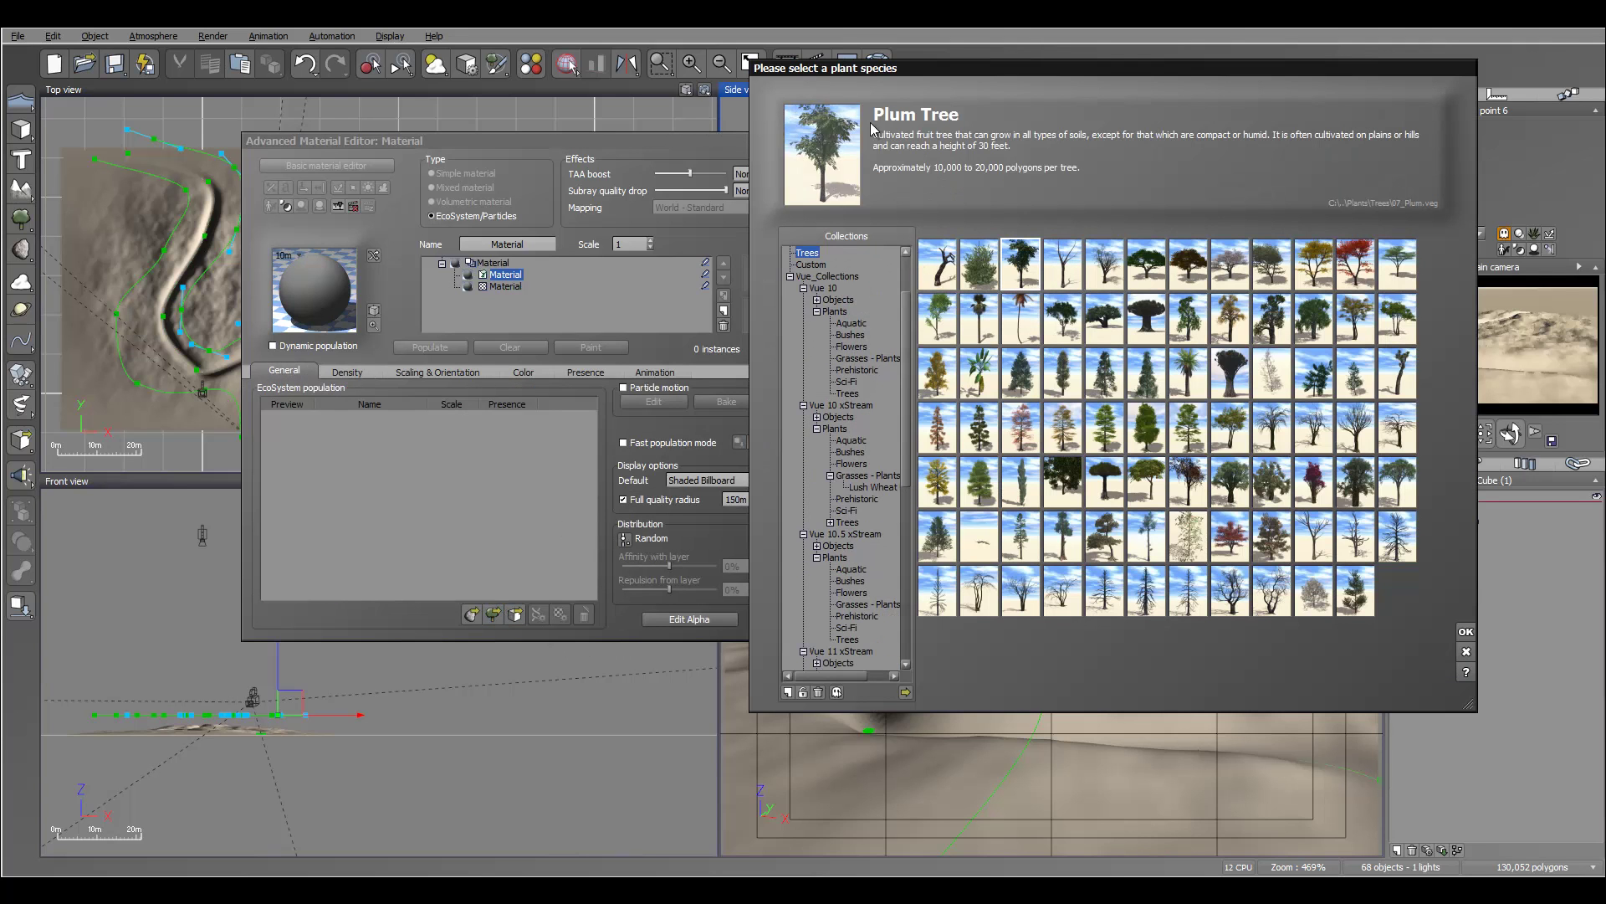
left_click(1463, 633)
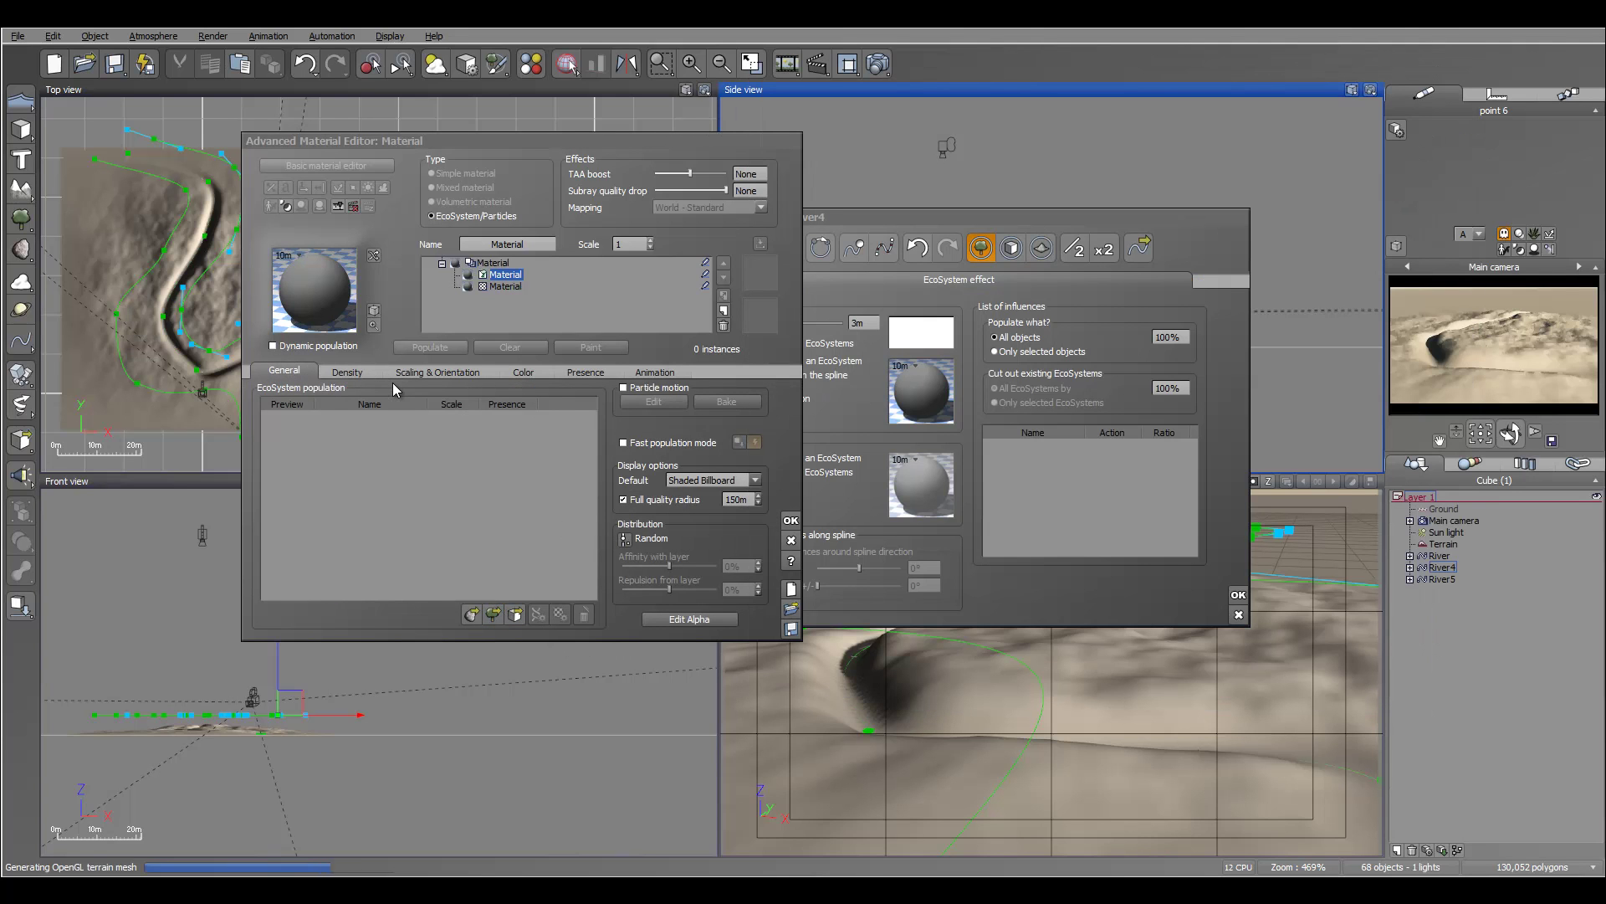
Step: Set the EcoSystem's overall scaling to 0.734 and overall density to 83%, and populate River4 with trees
left_click(422, 372)
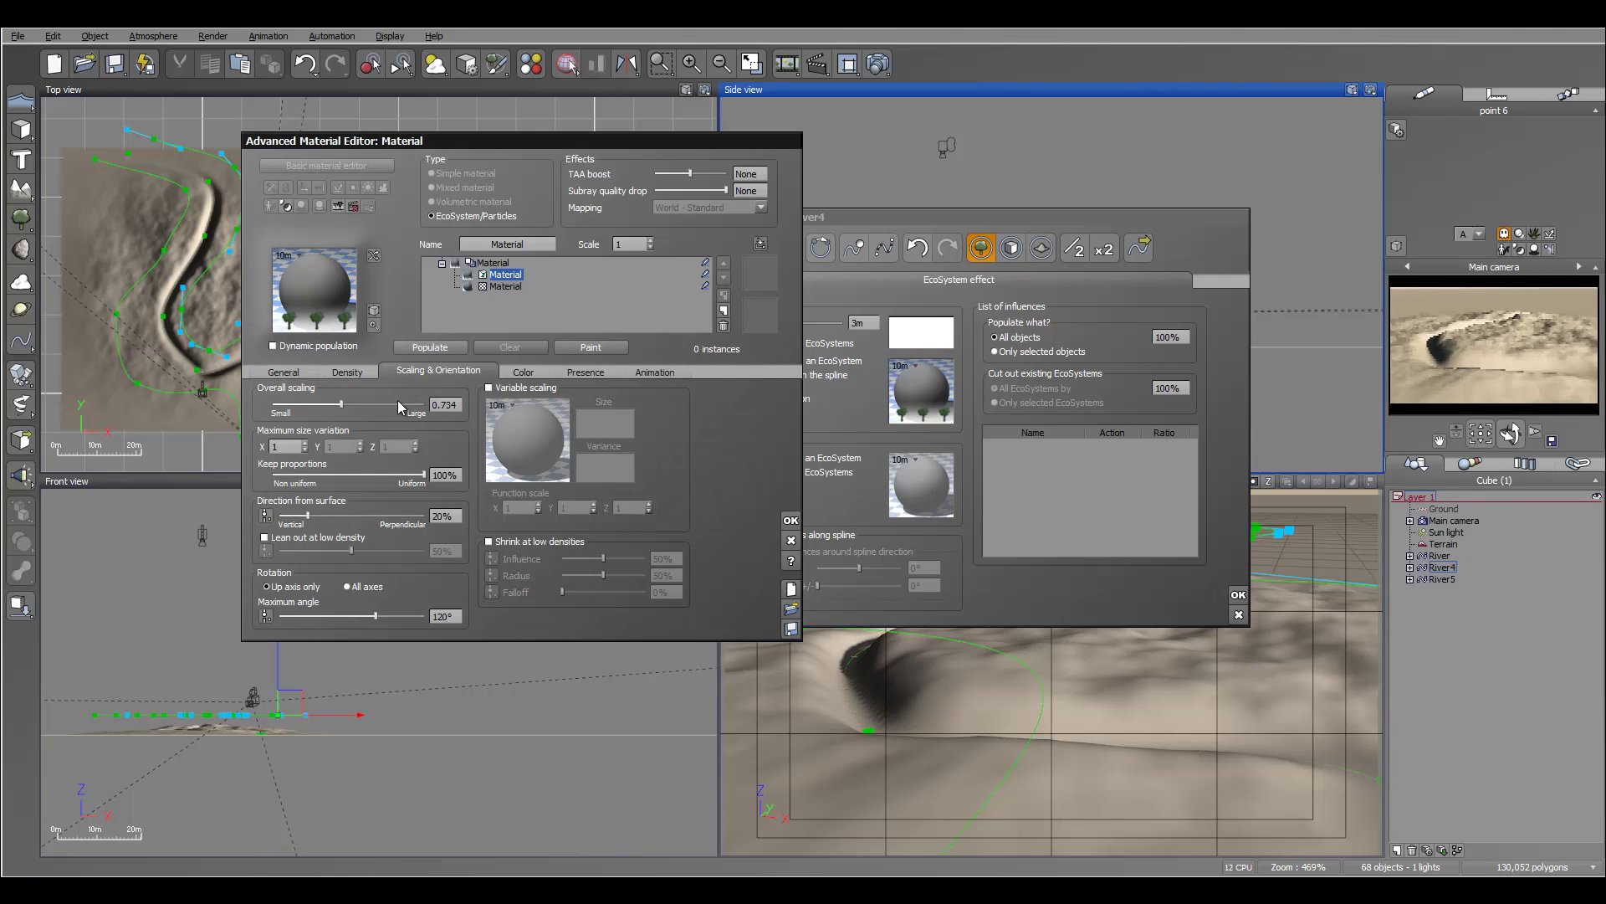
left_click(348, 369)
left_click(430, 347)
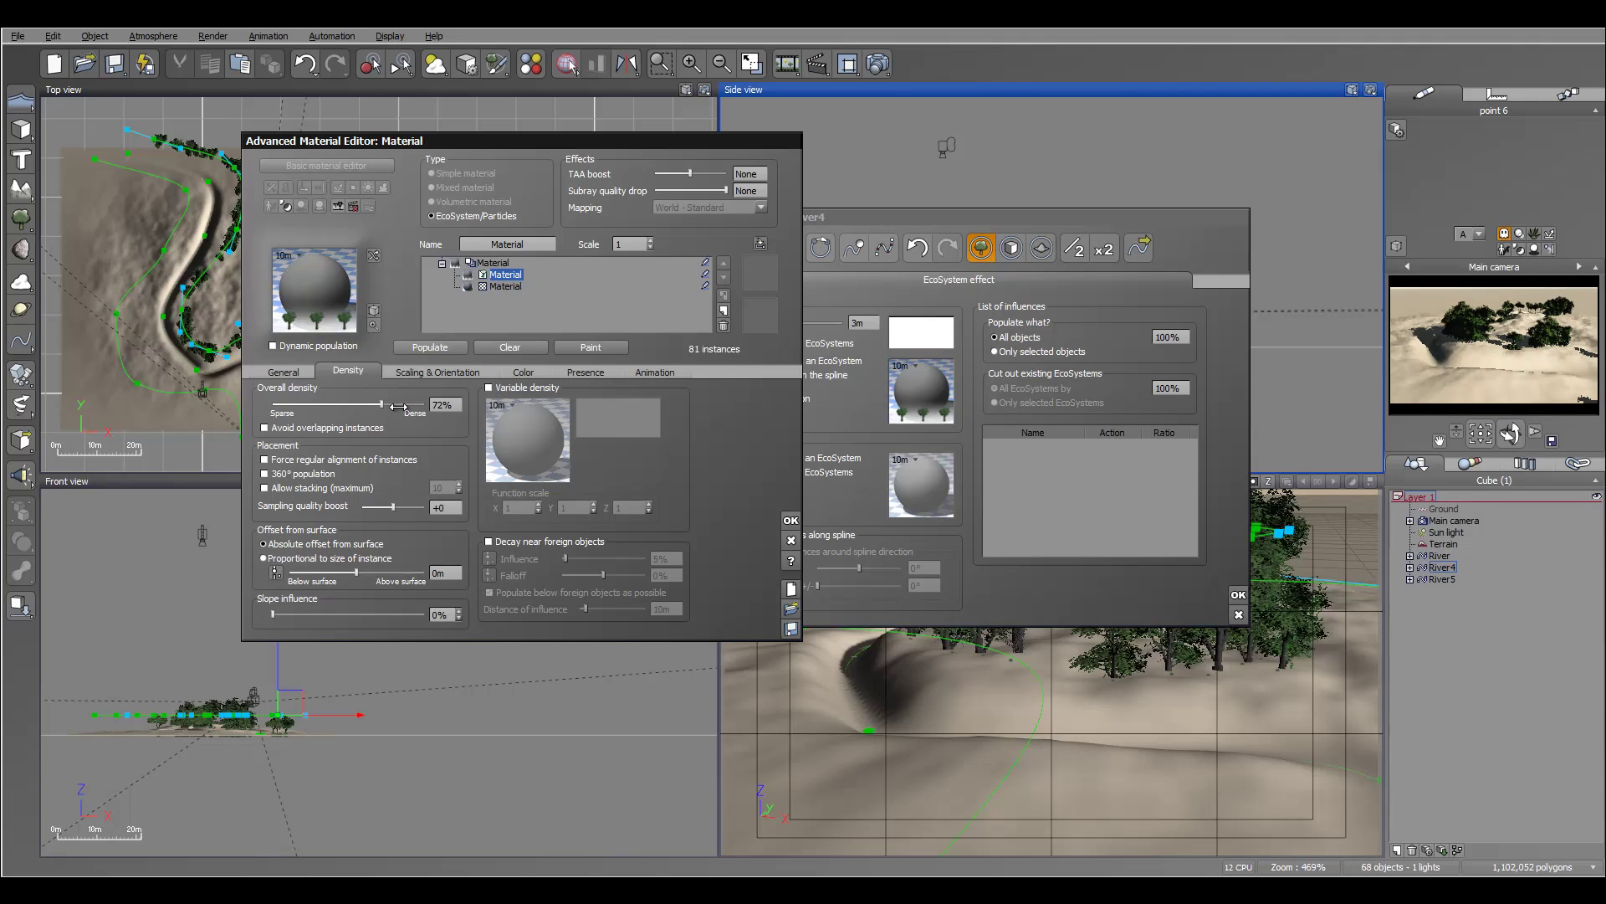
left_click(430, 346)
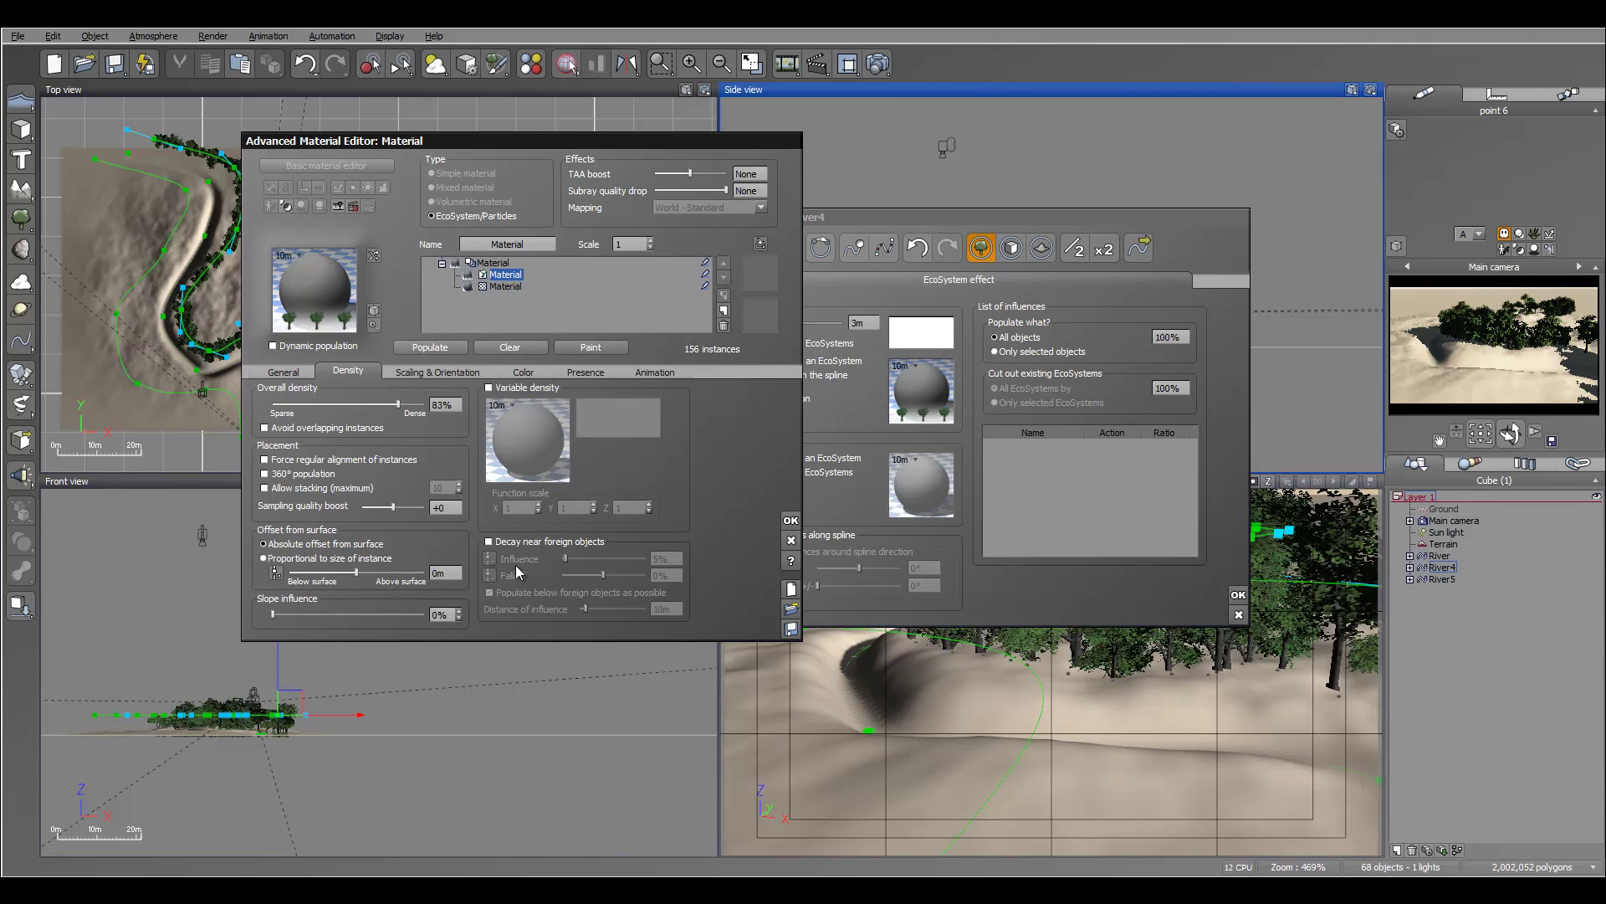
Step: Enable shrinking at low densities for the EcoSystem with 69% influence and 52% radius
left_click(437, 371)
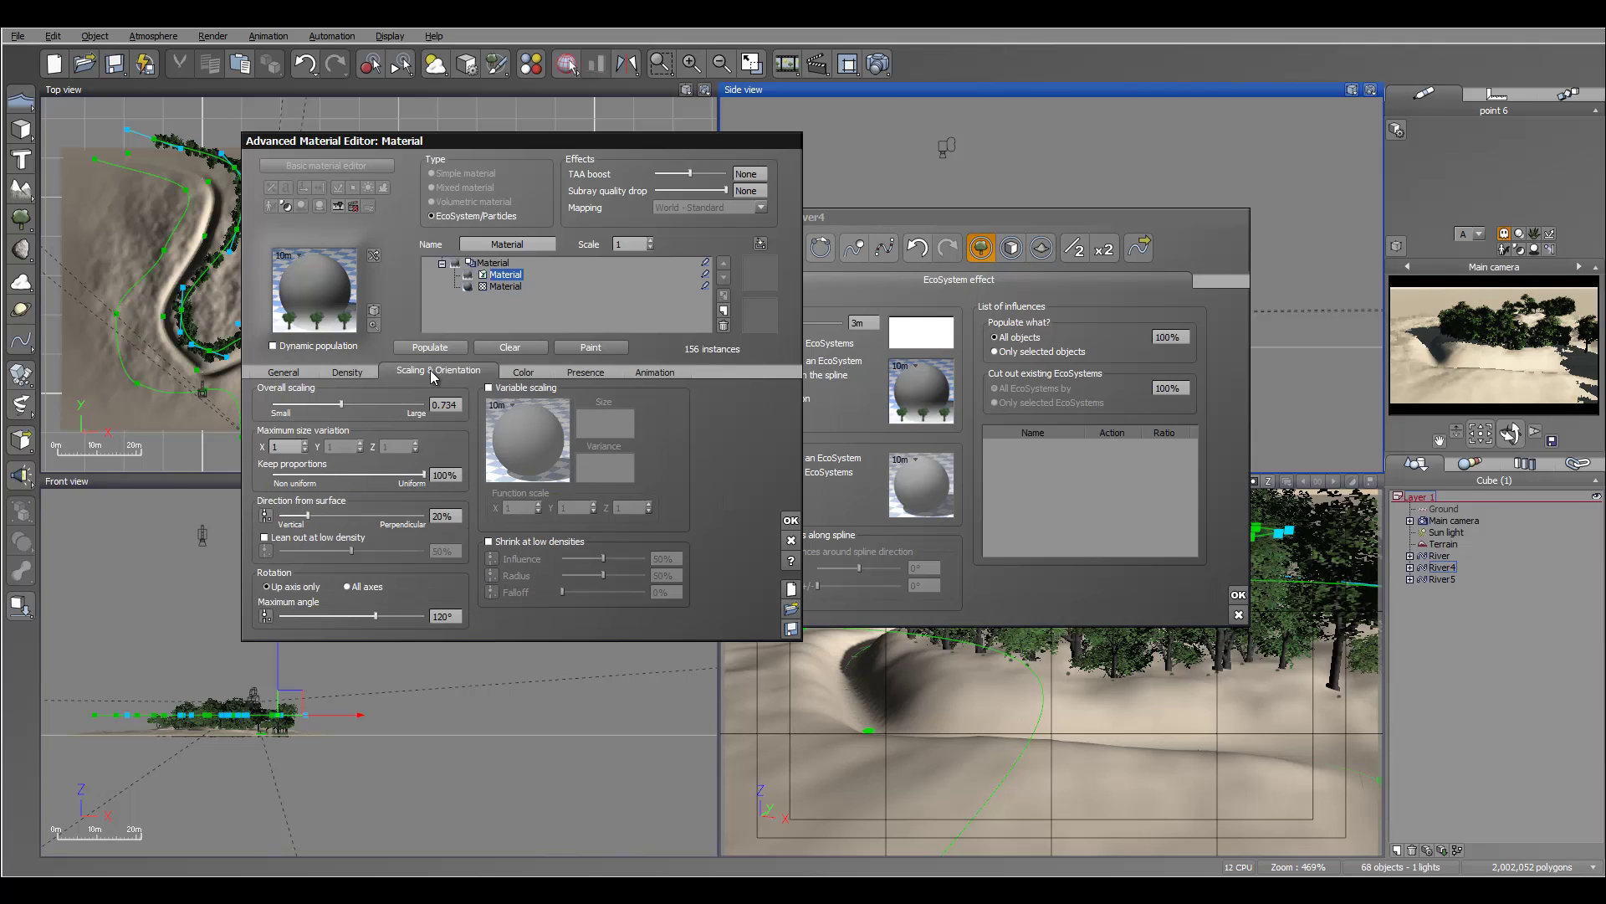
left_click(489, 541)
mouse_move(602, 558)
left_mouse_down()
mouse_move(619, 558)
mouse_move(605, 575)
left_mouse_up()
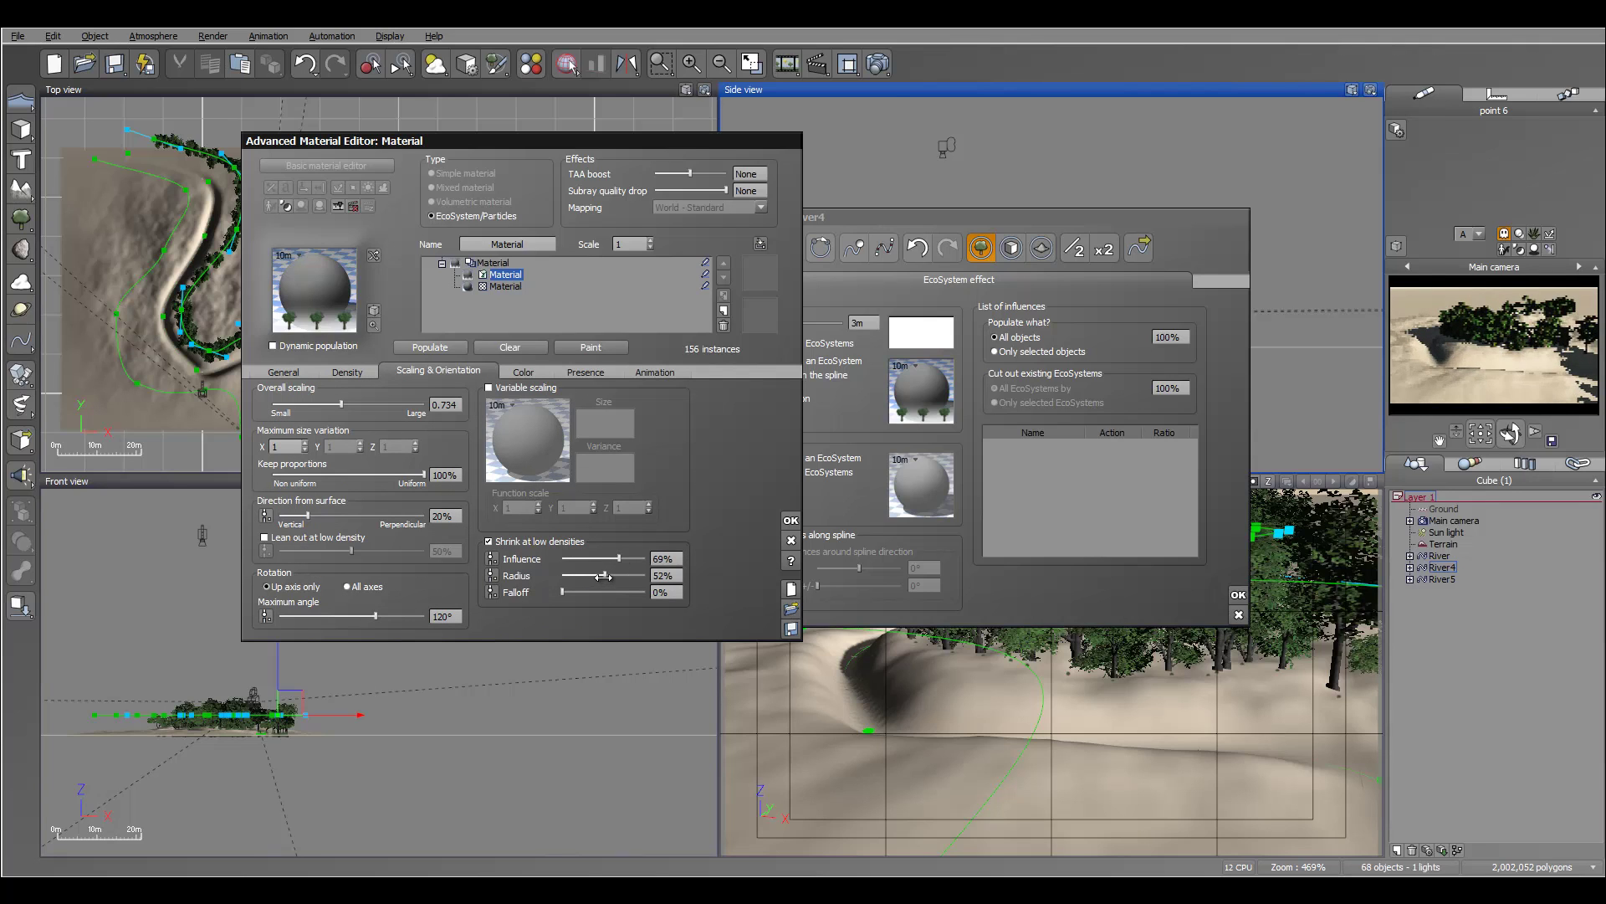
Step: Reduce the EcoSystem's overall scaling to 0.582 and repopulate River4 with the smaller trees
left_click(348, 371)
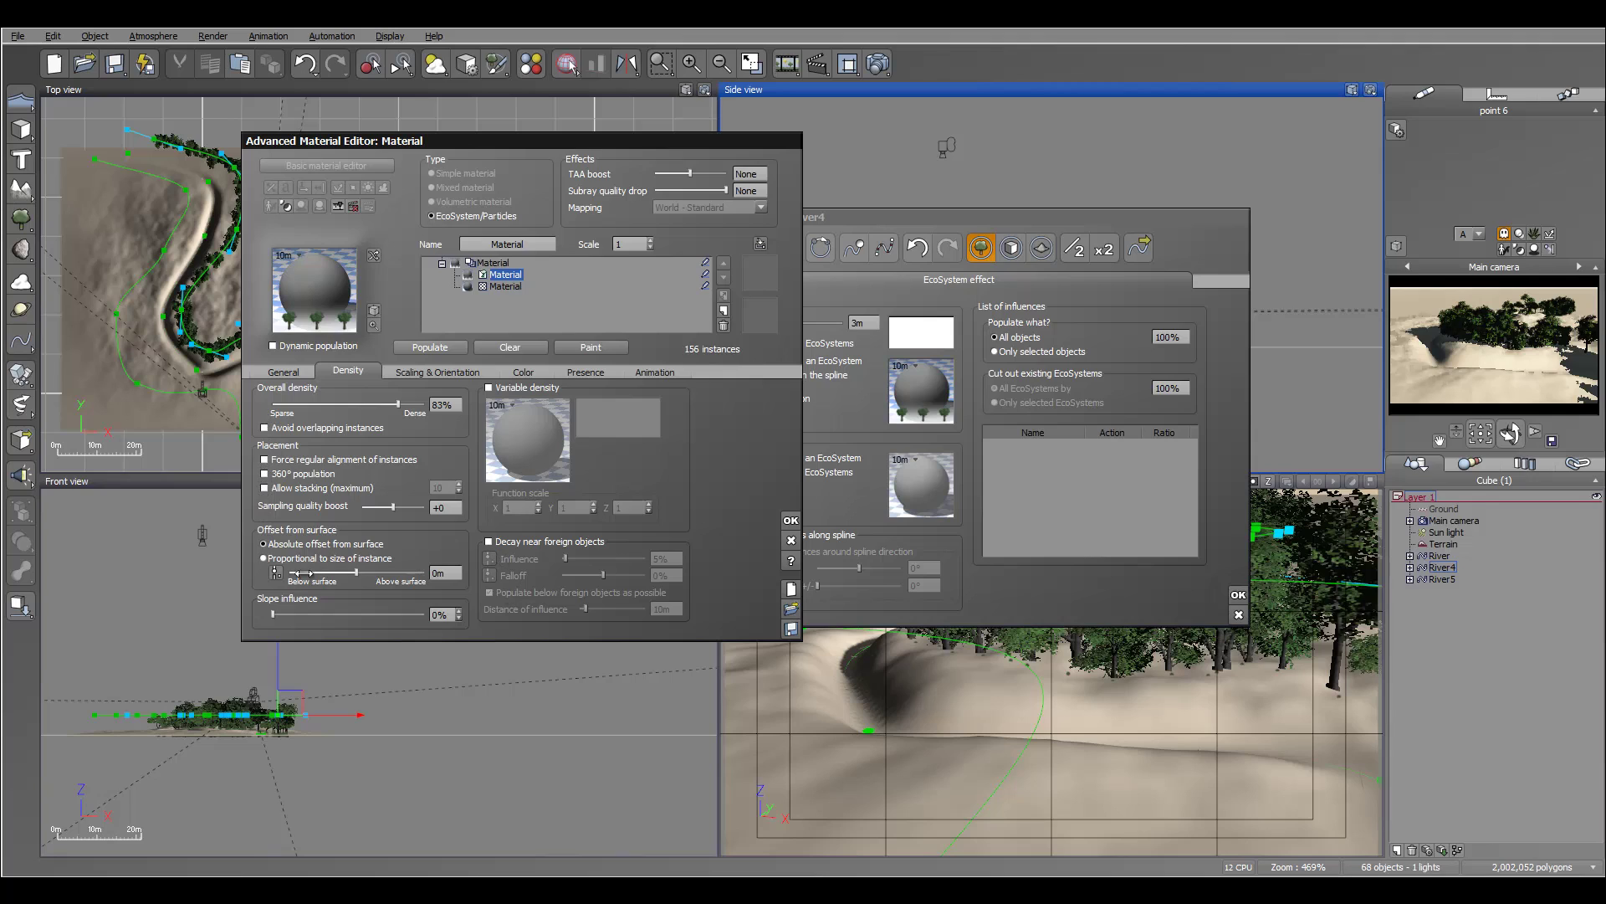
left_click(425, 373)
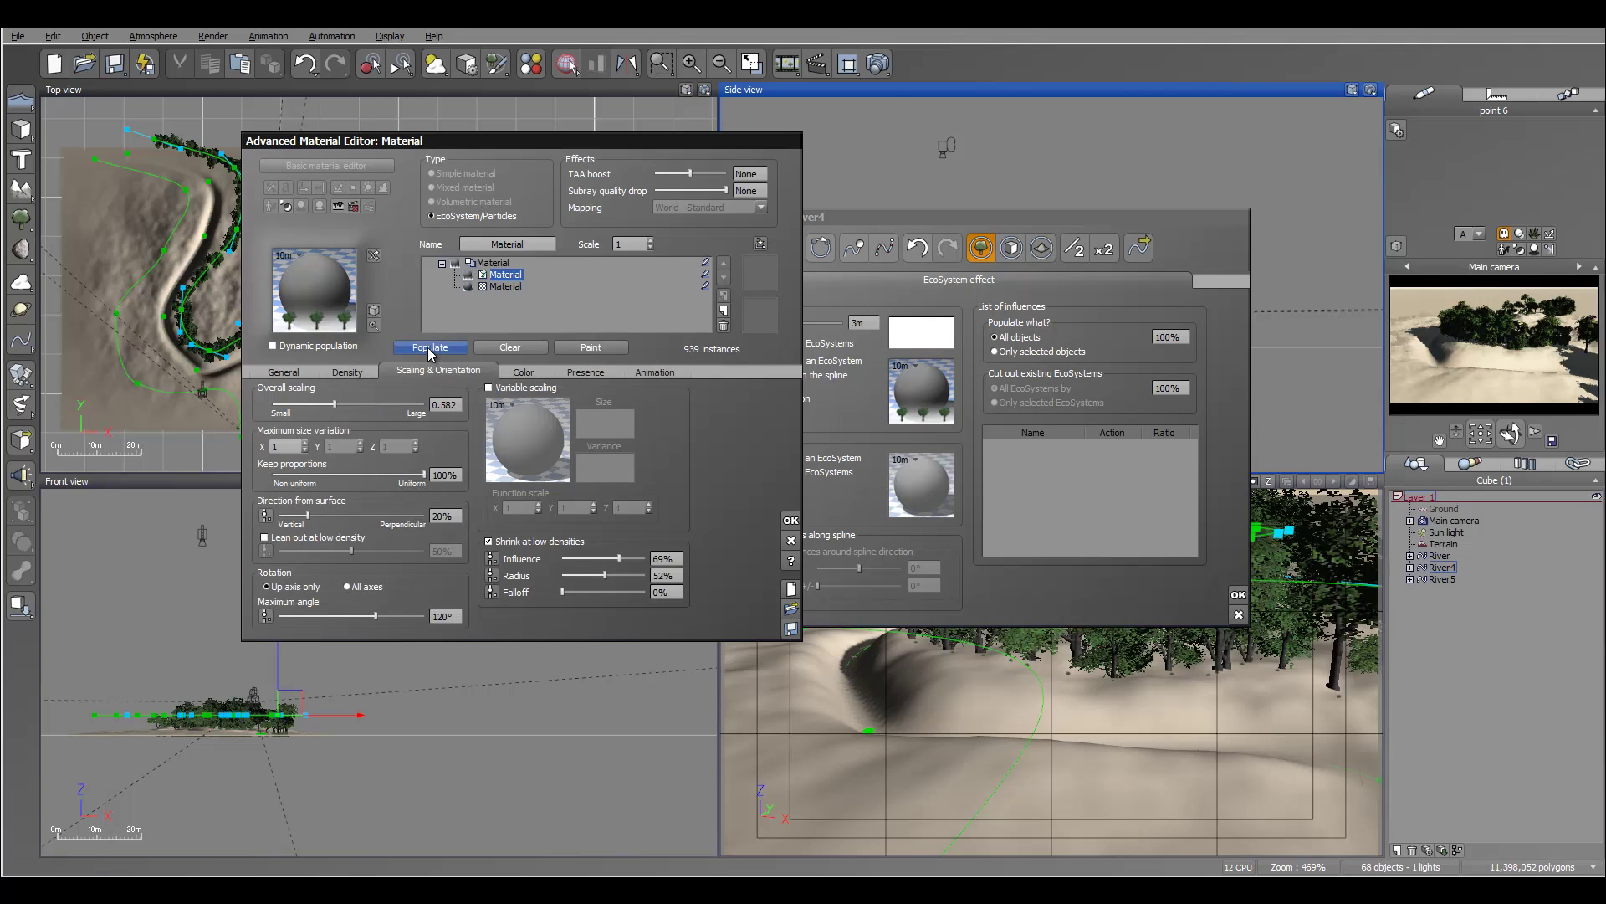
left_click(430, 348)
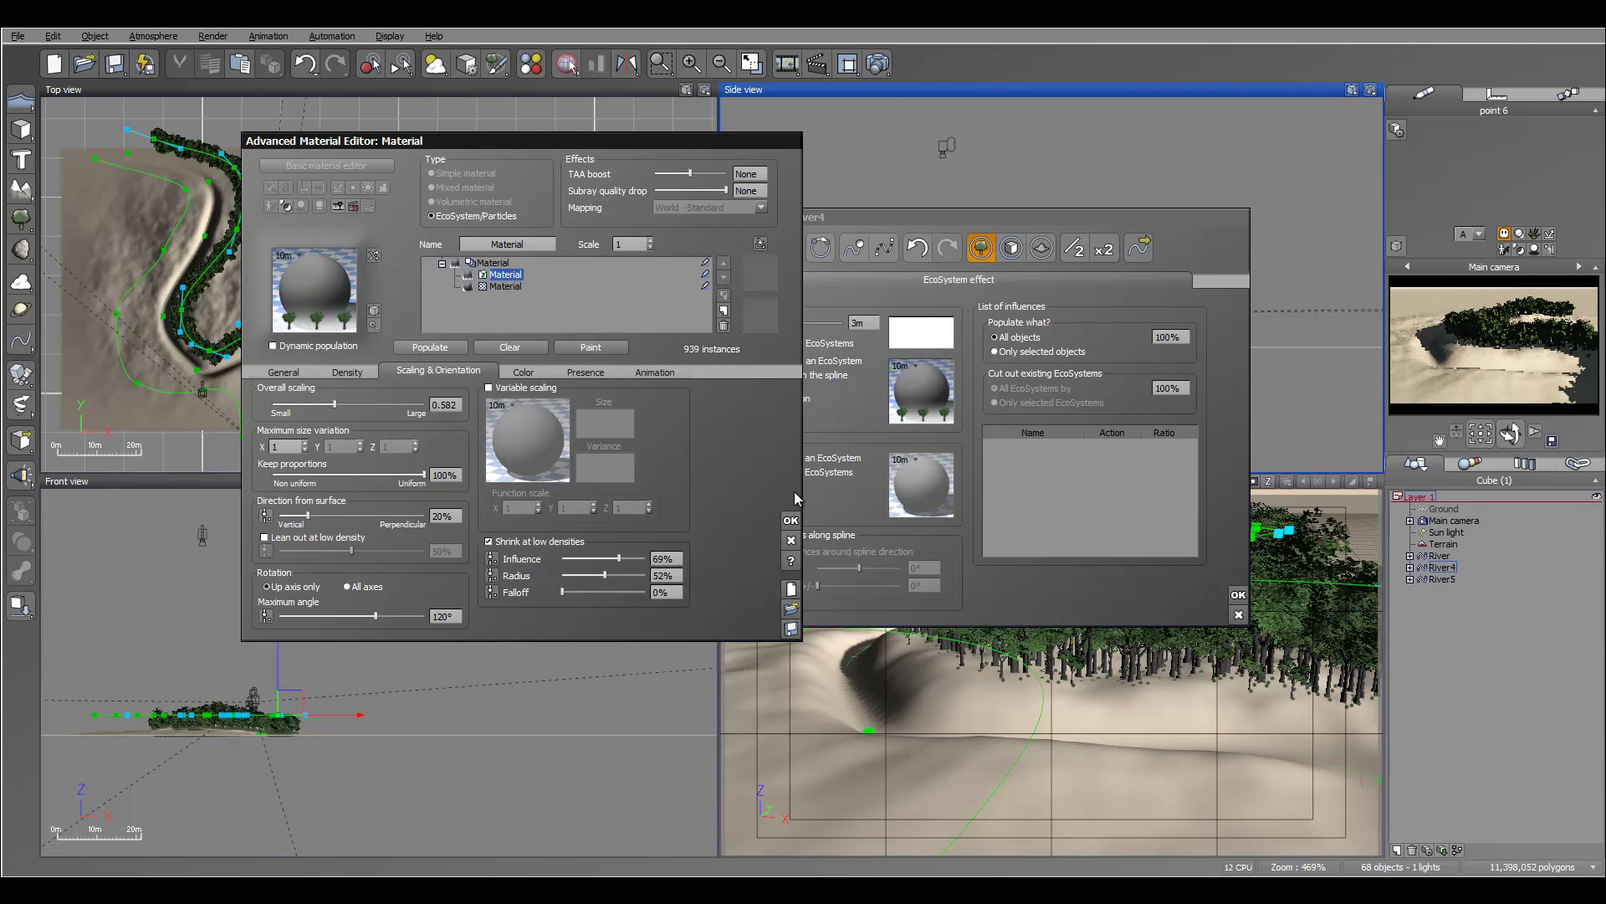
Step: Accept the material, widen River4's EcoSystem stroke to 6 m and repopulate the spline
left_click(790, 519)
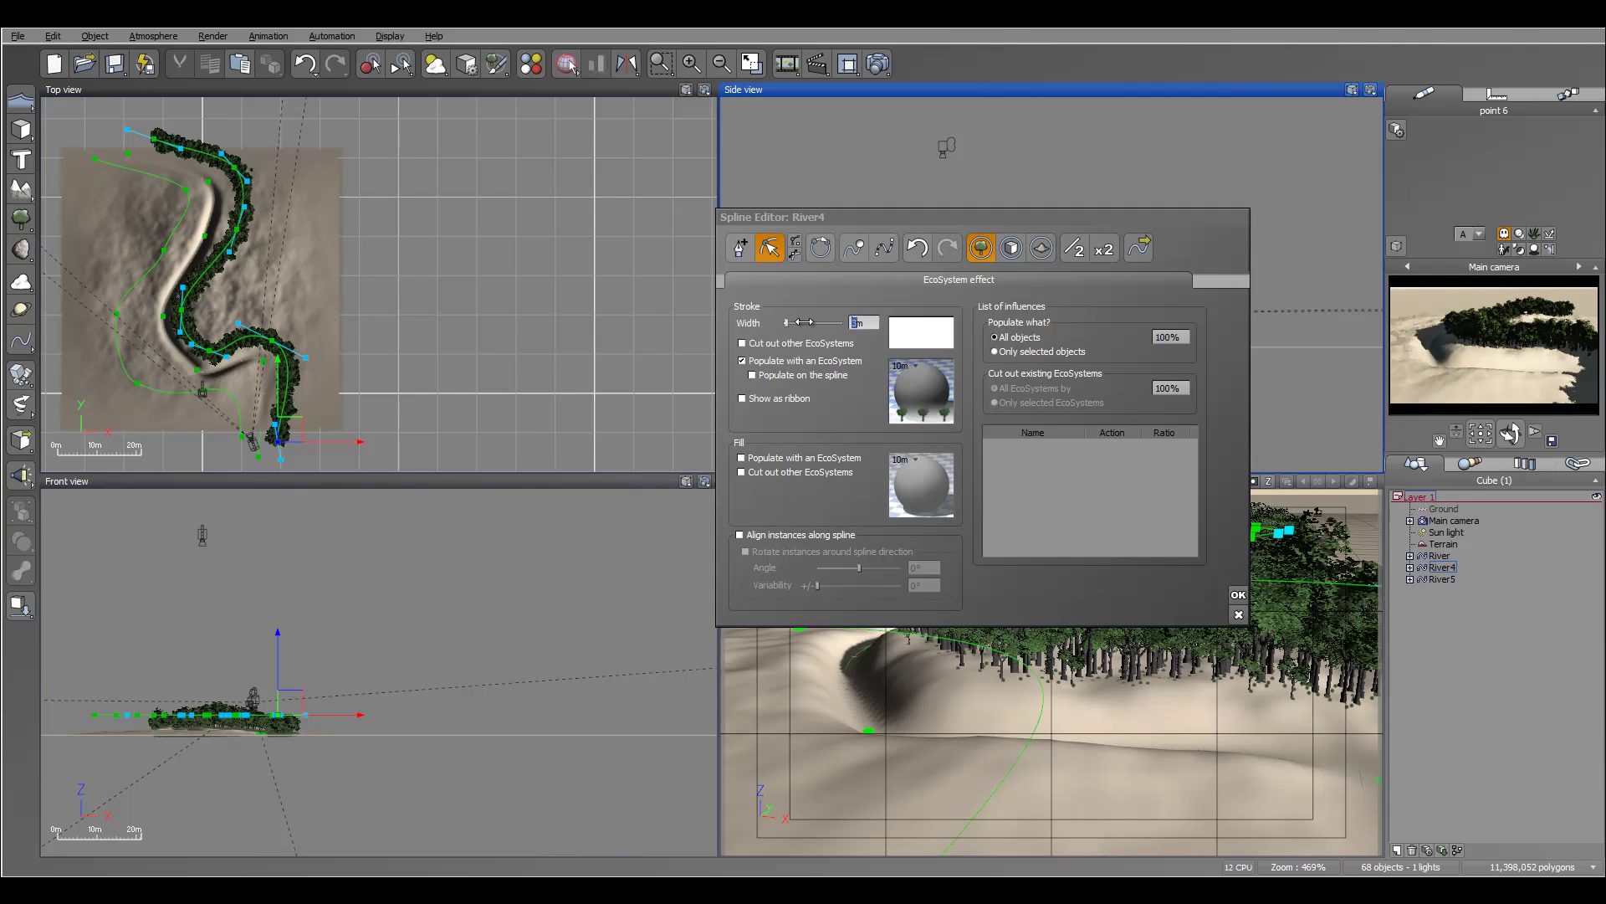
double_click(920, 390)
left_click(430, 346)
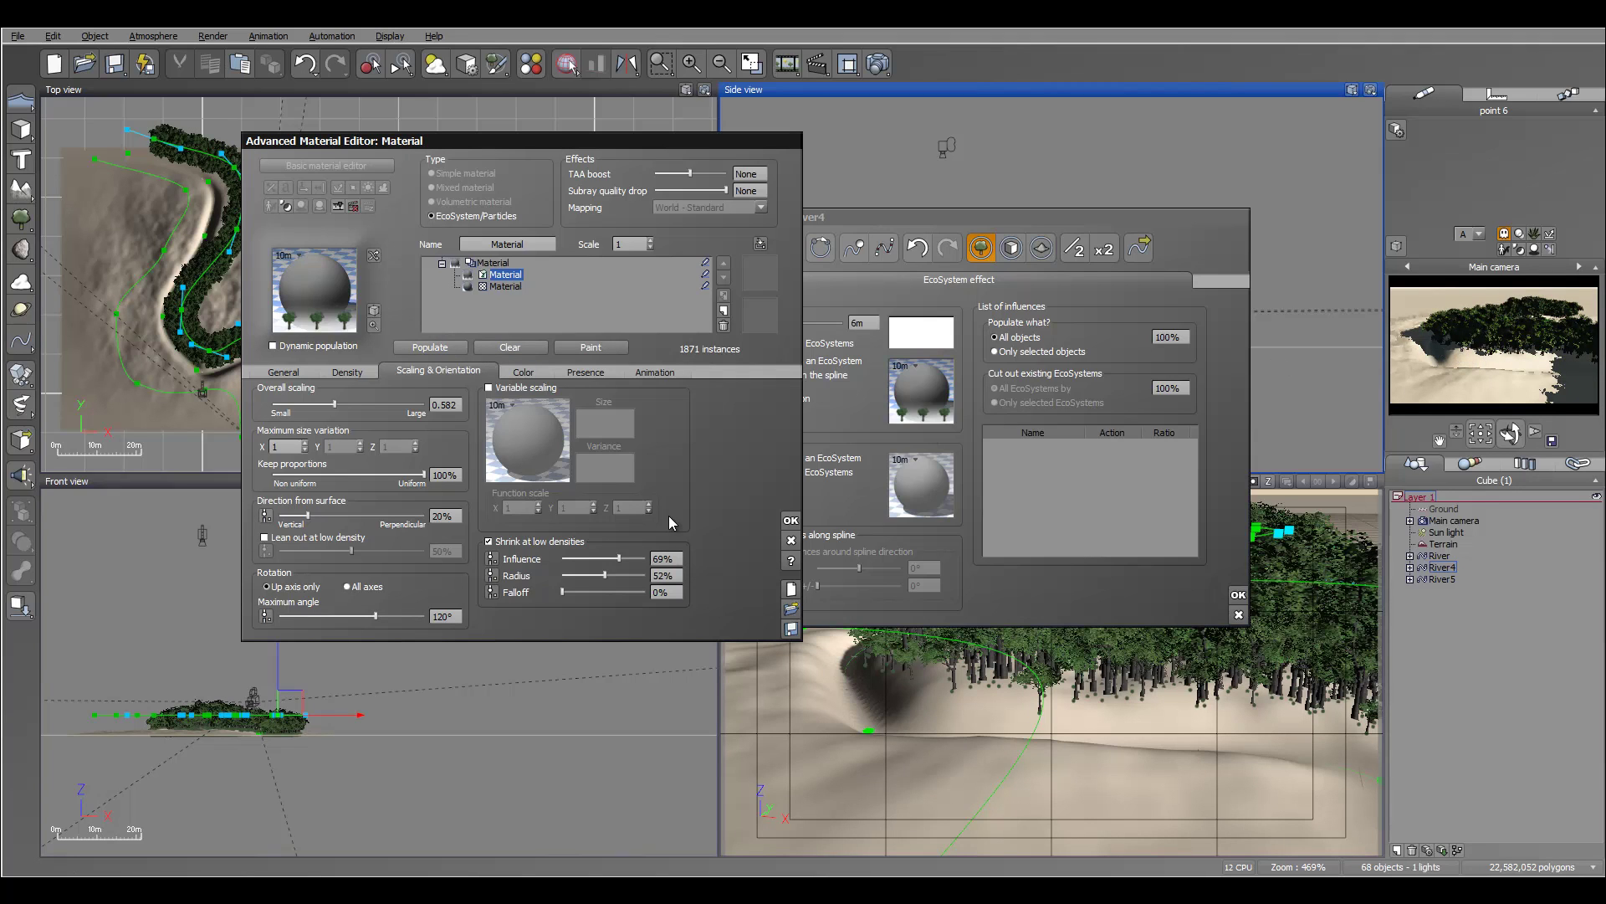
Step: Enable lean-out at low density at 84%, set low-density shrinking to 83% influence, 62% radius and 8% falloff, and repopulate River4
left_click(358, 373)
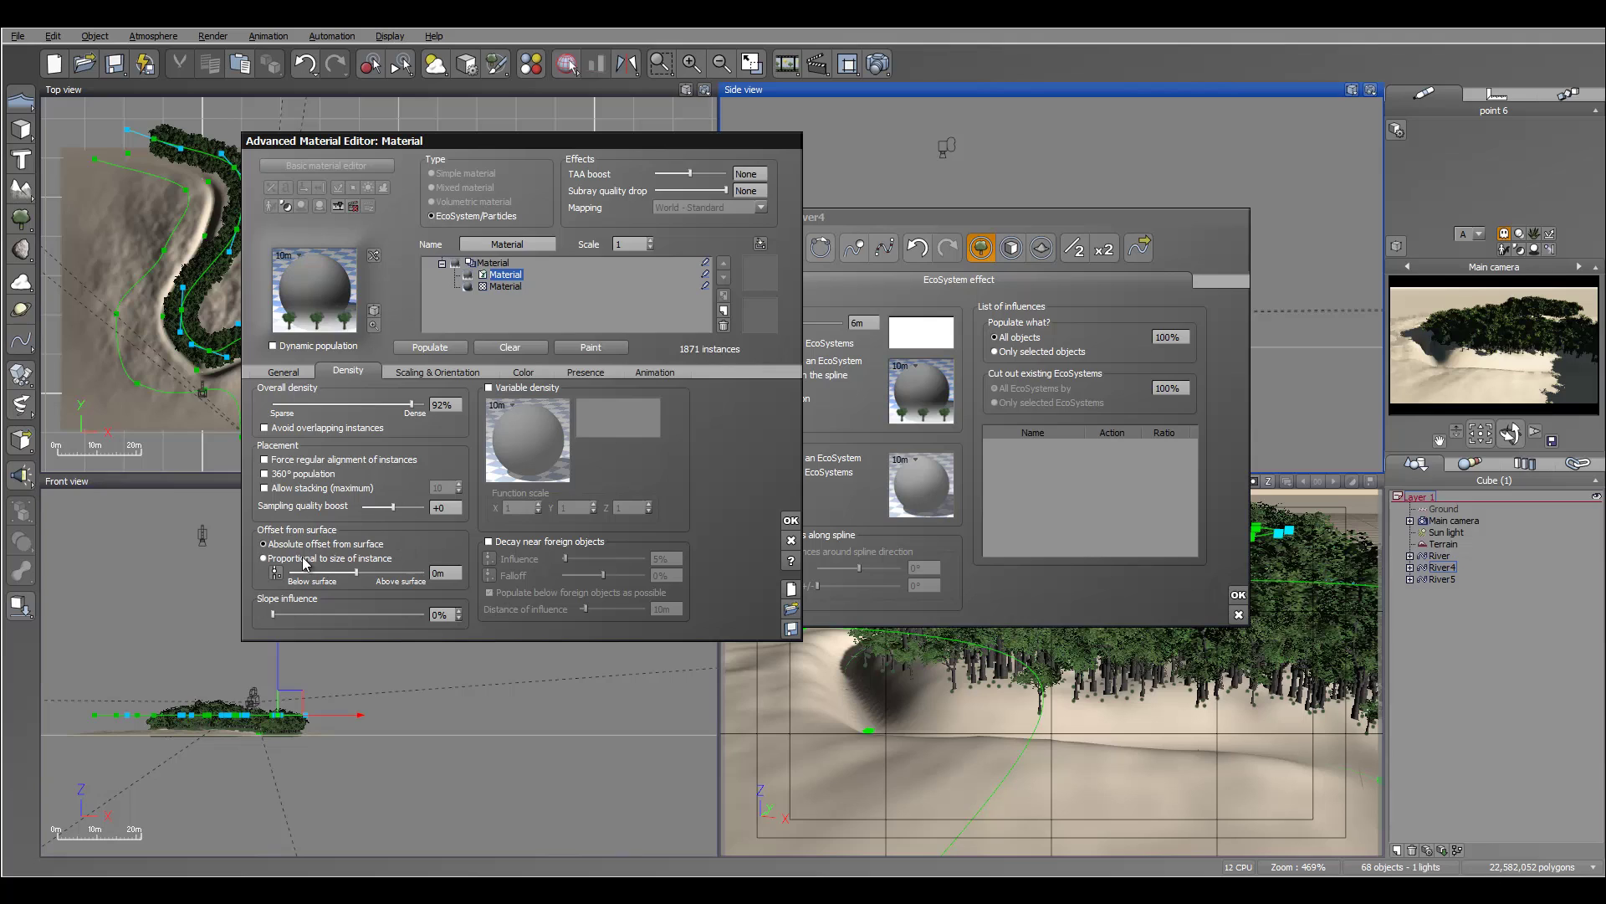
left_click(457, 375)
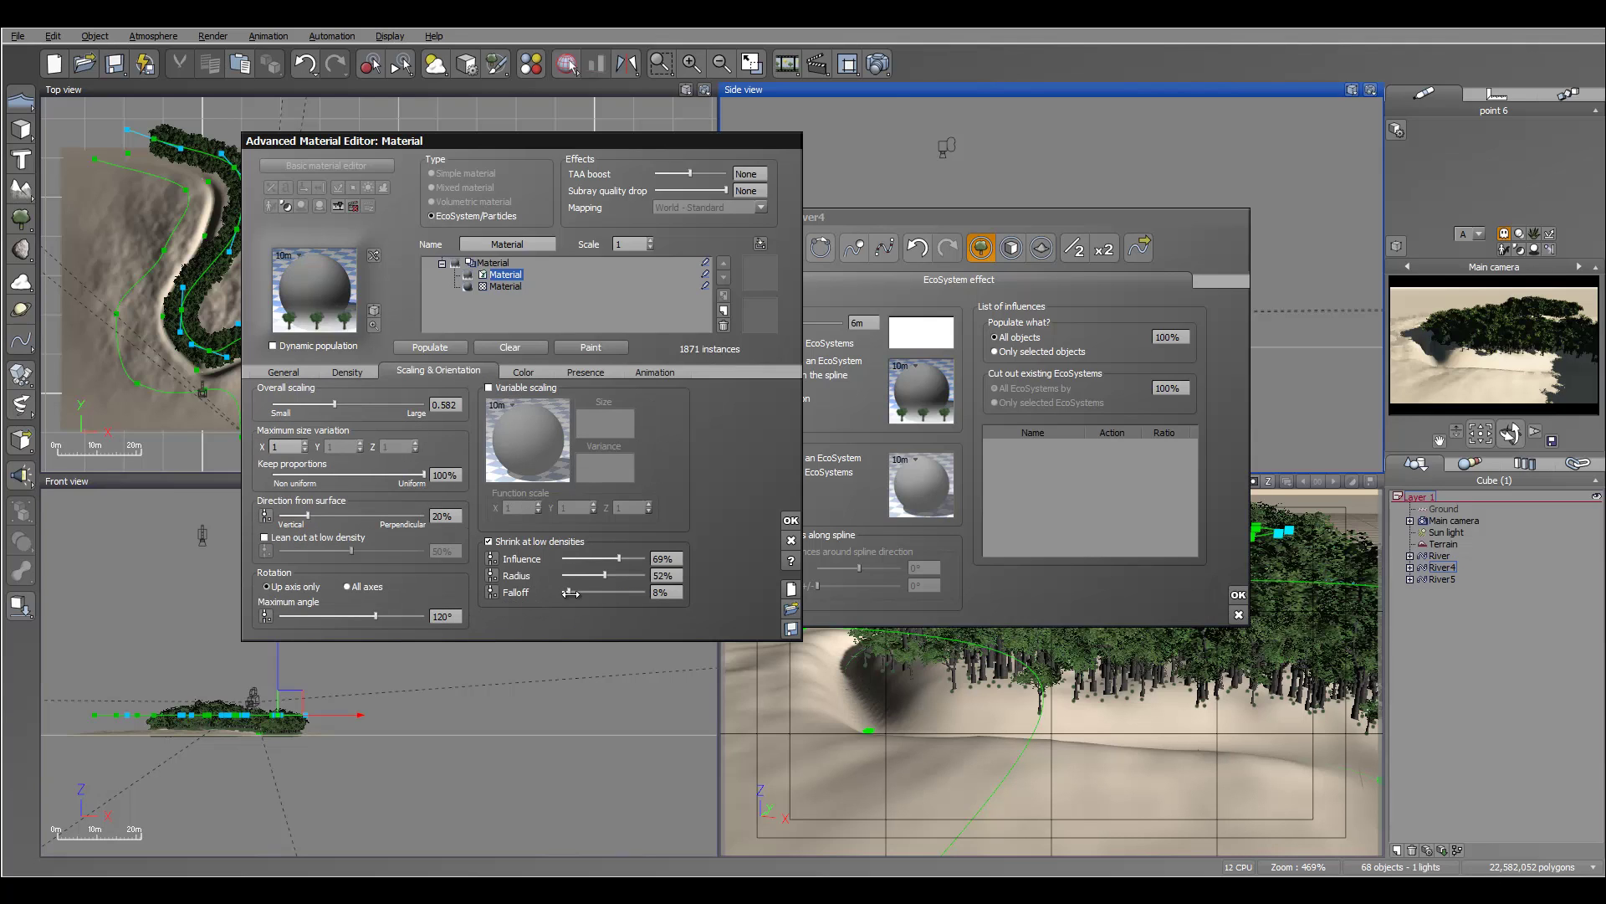
left_click(265, 538)
left_click(430, 347)
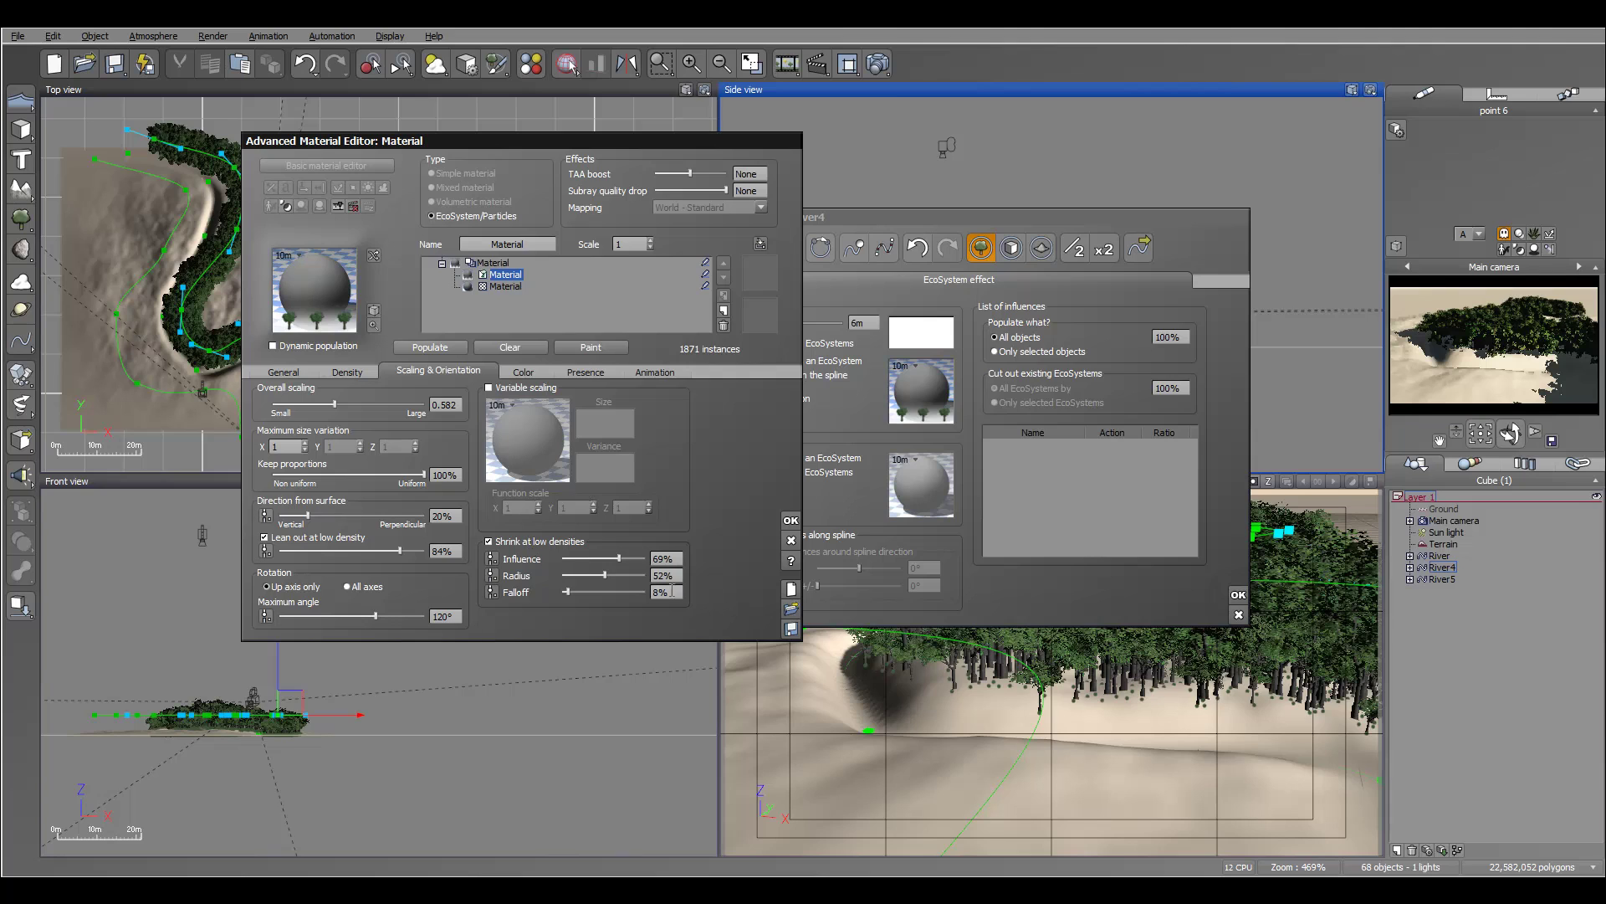
left_click(622, 575)
left_click(430, 347)
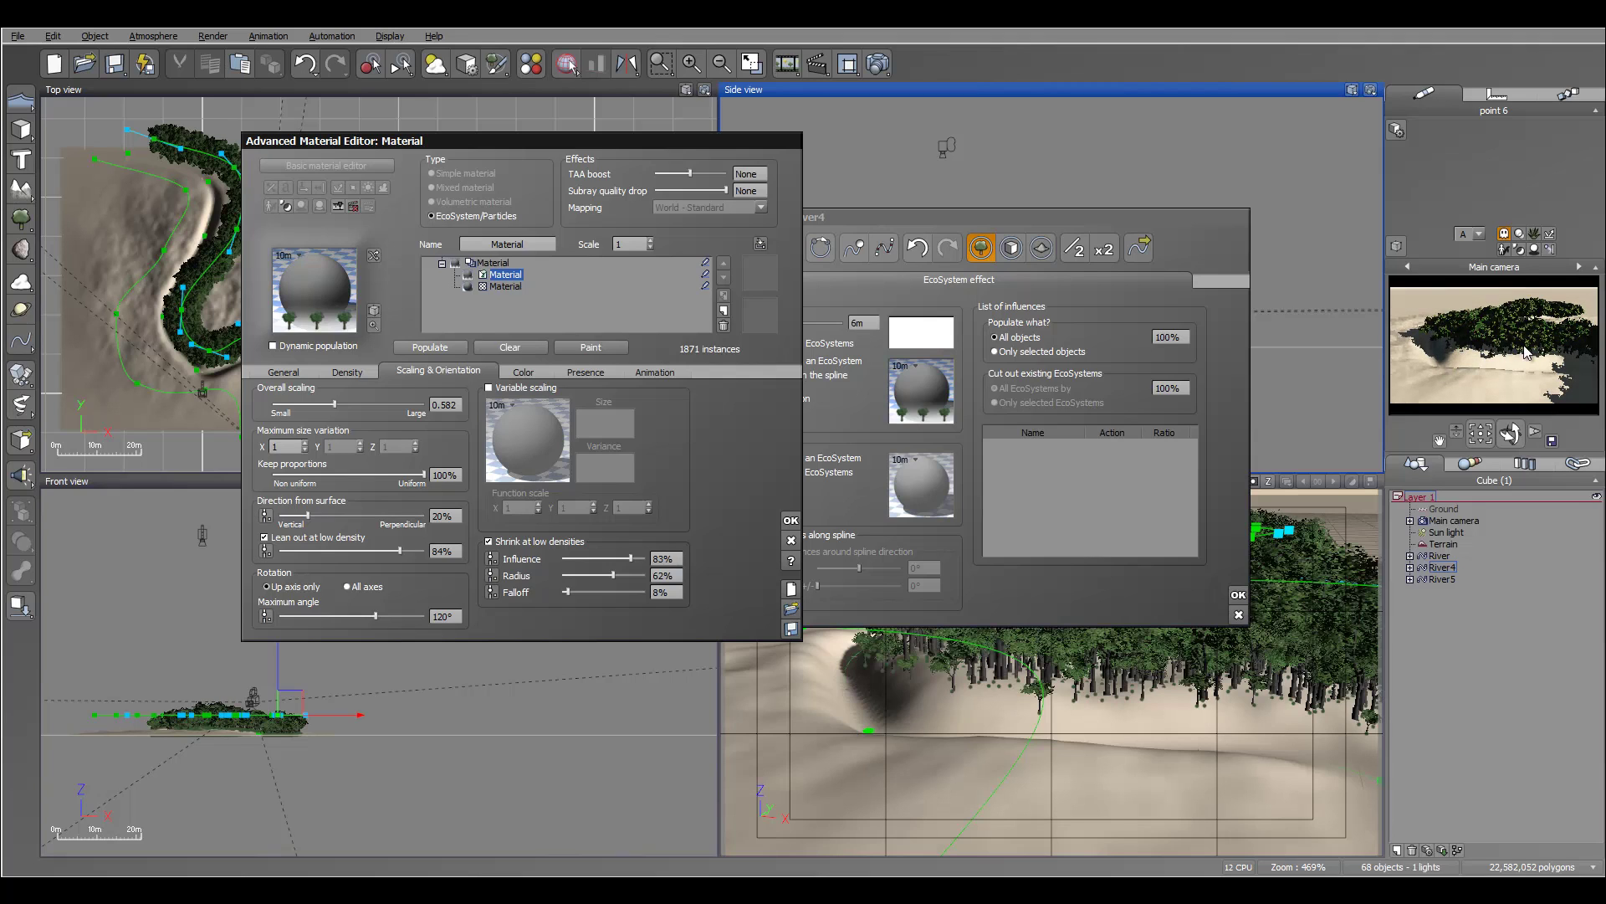
Step: Share River4's EcoSystem material layer, and accept the material and the spline settings
right_click(514, 283)
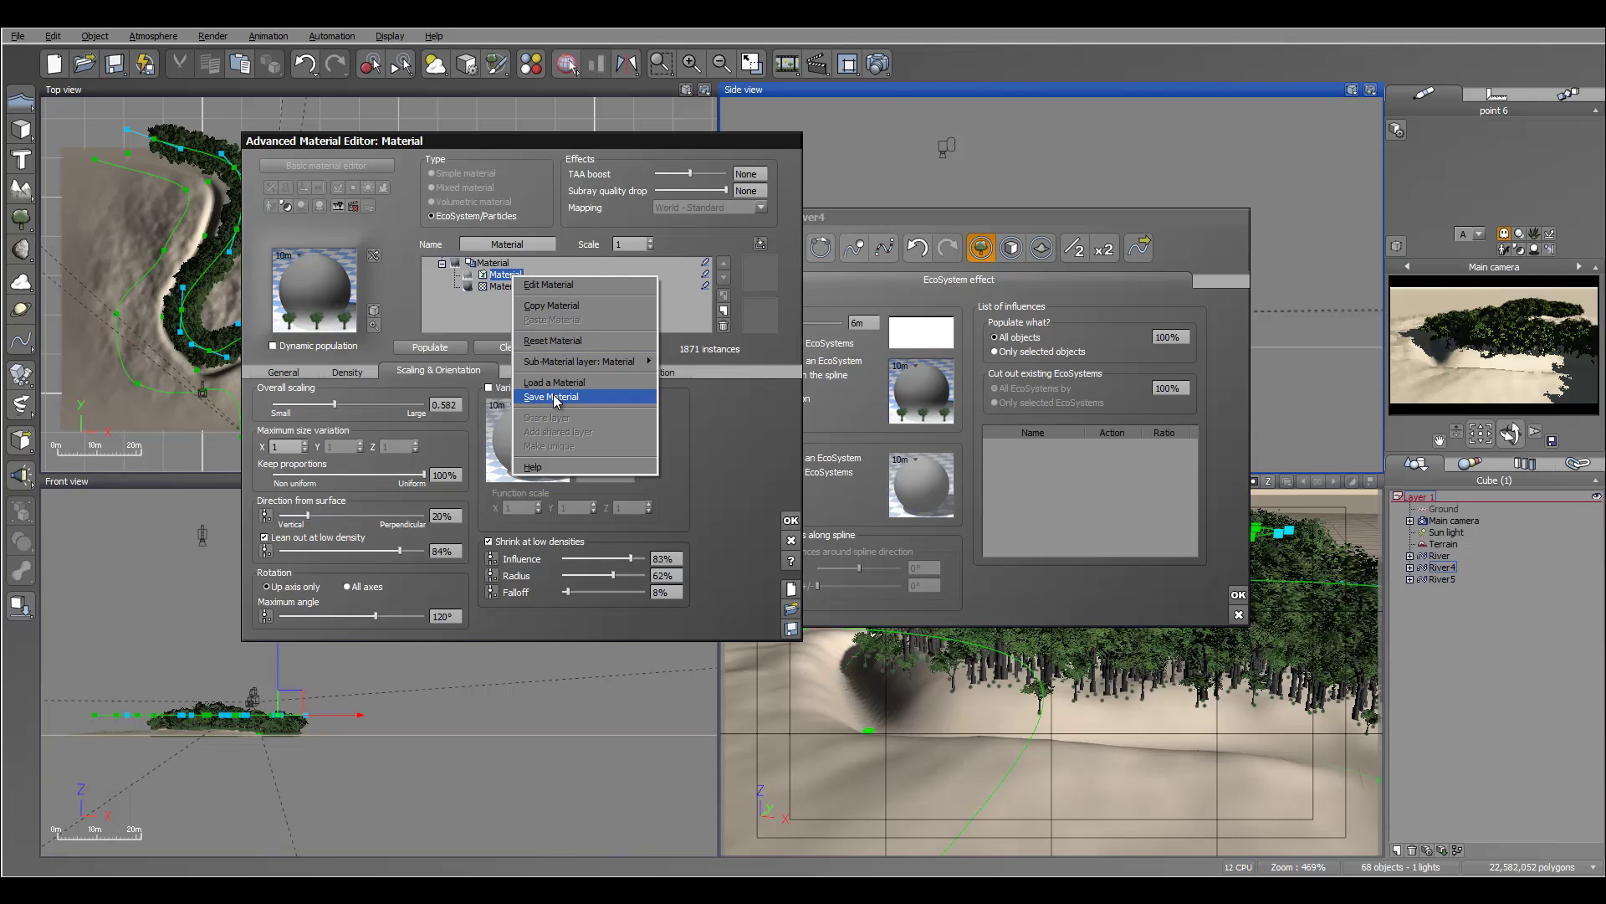
mouse_move(604, 368)
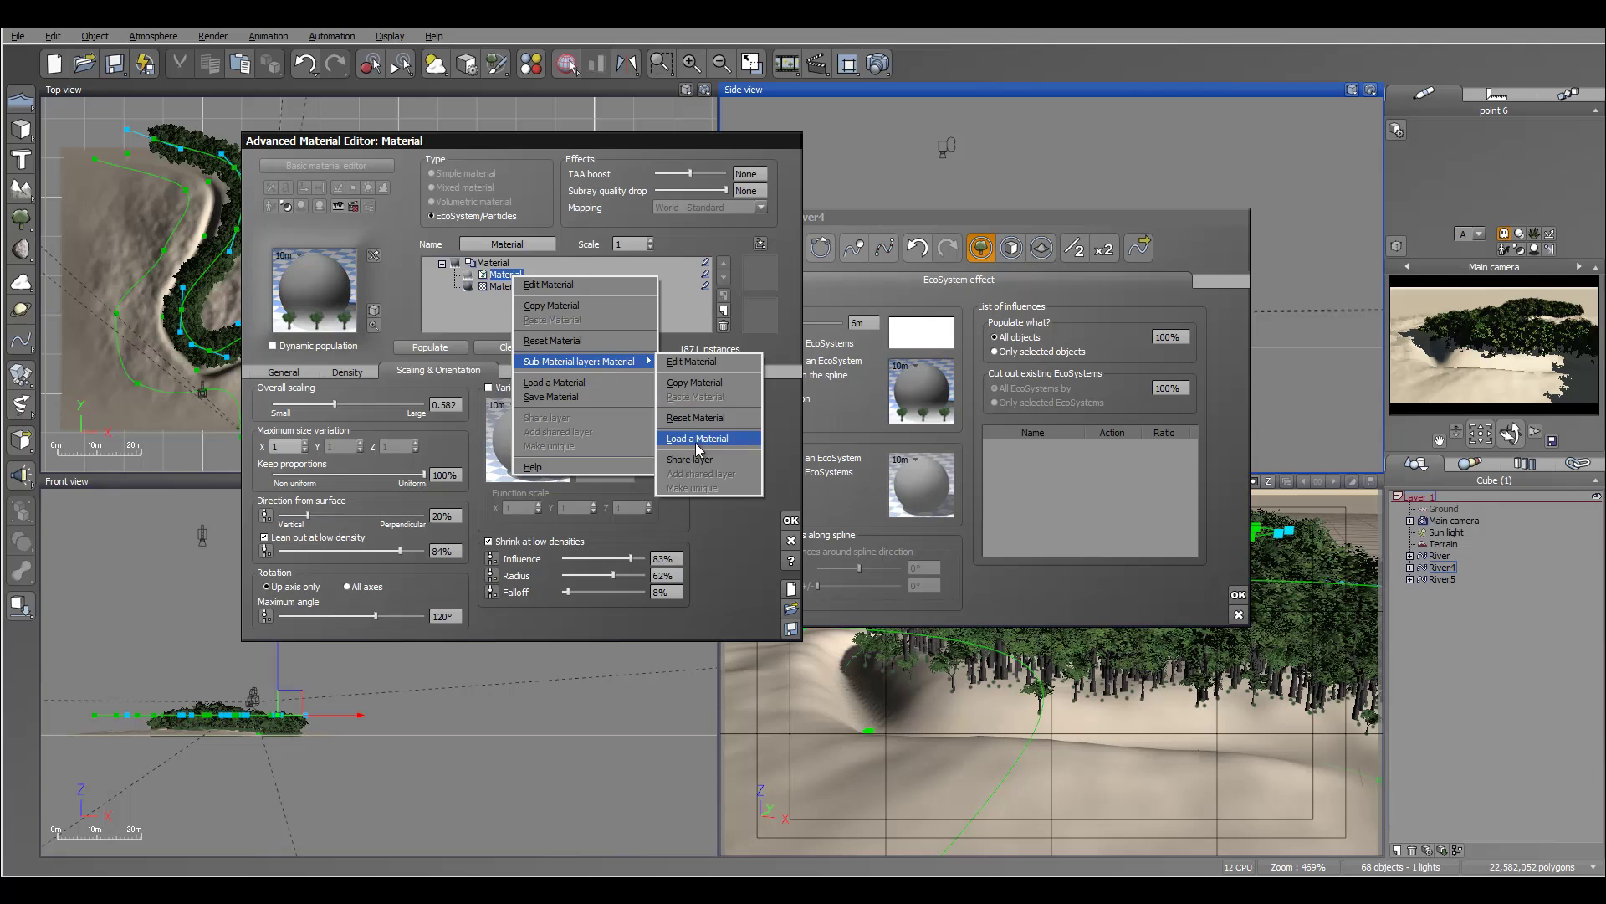
left_click(690, 460)
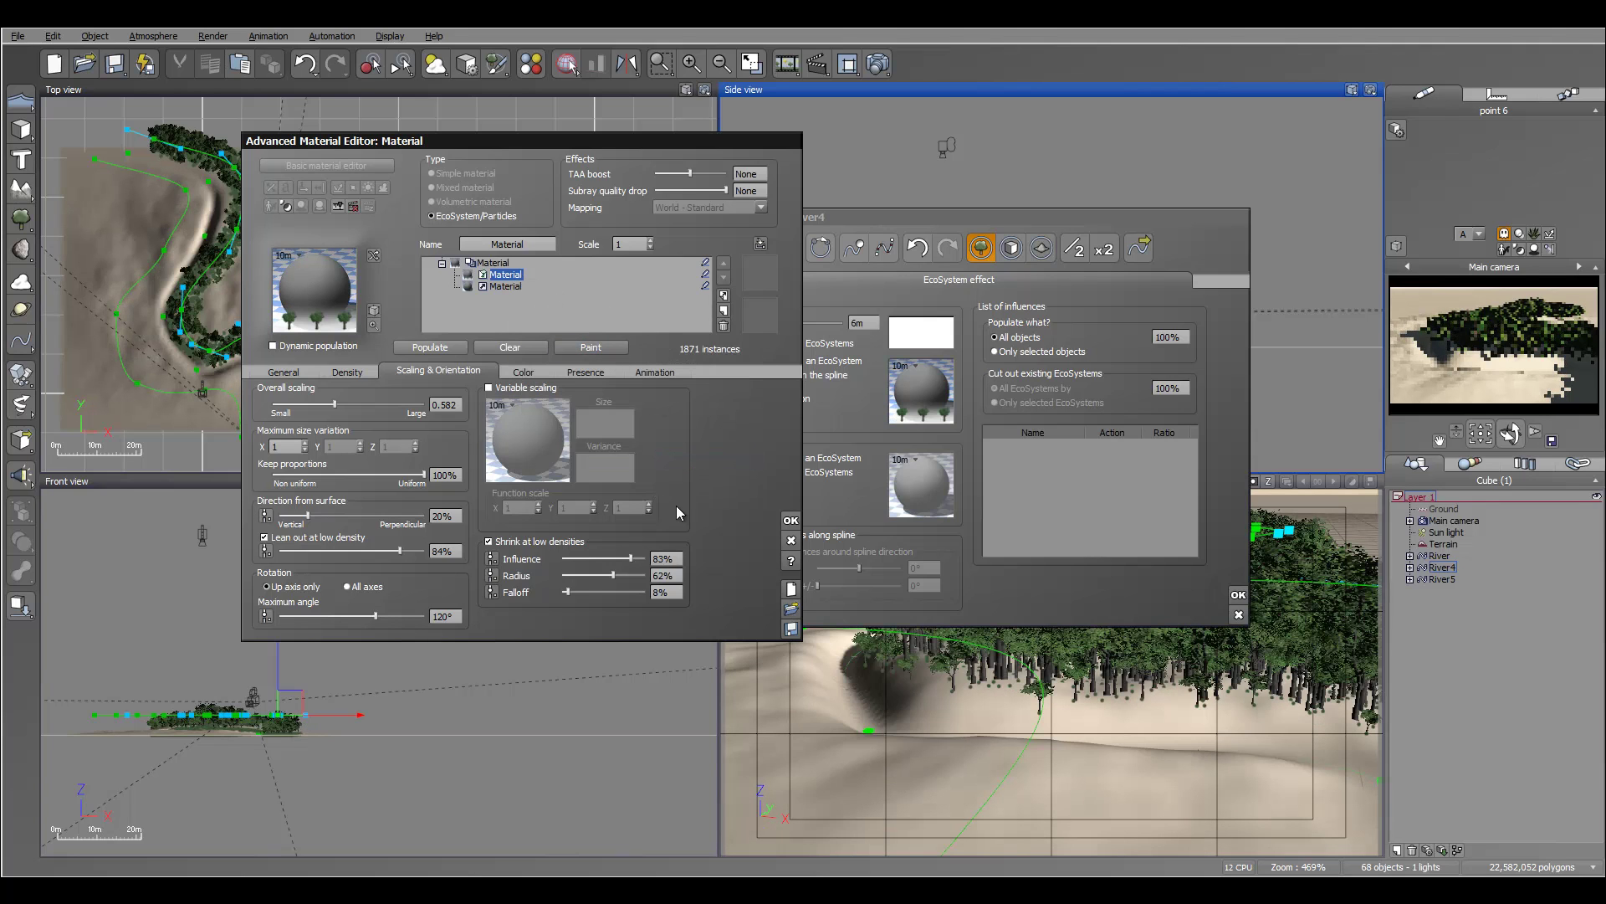
left_click(791, 520)
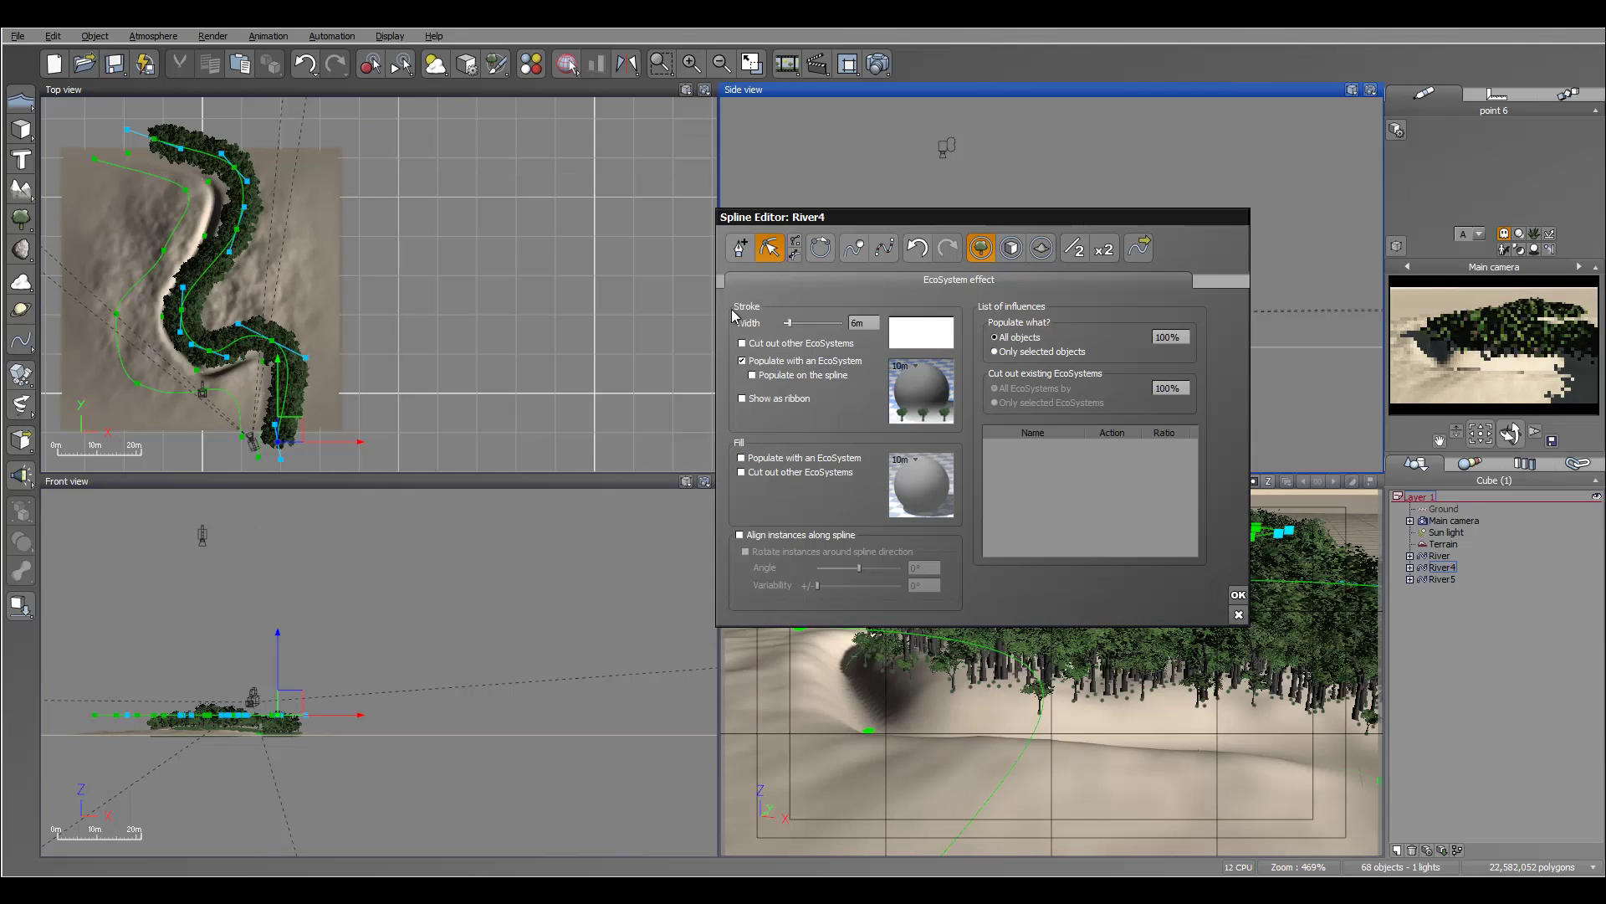
left_click(1238, 595)
Step: Open River5 for editing, enable populating its stroke with an EcoSystem, and open the stroke's EcoSystem material
left_click(1443, 579)
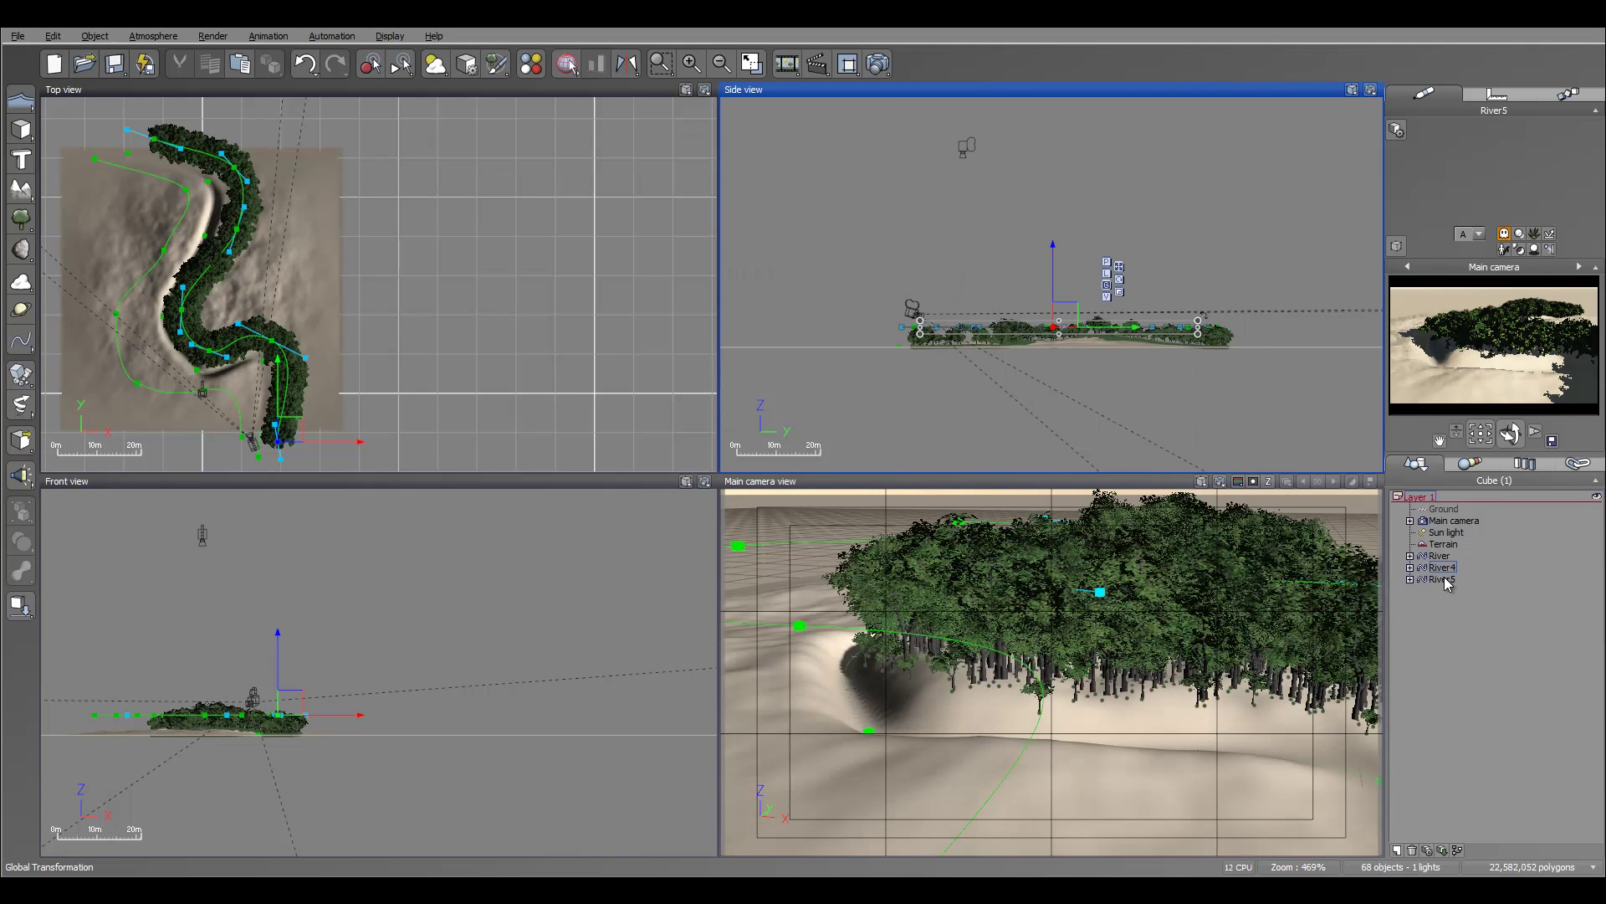
double_click(1447, 583)
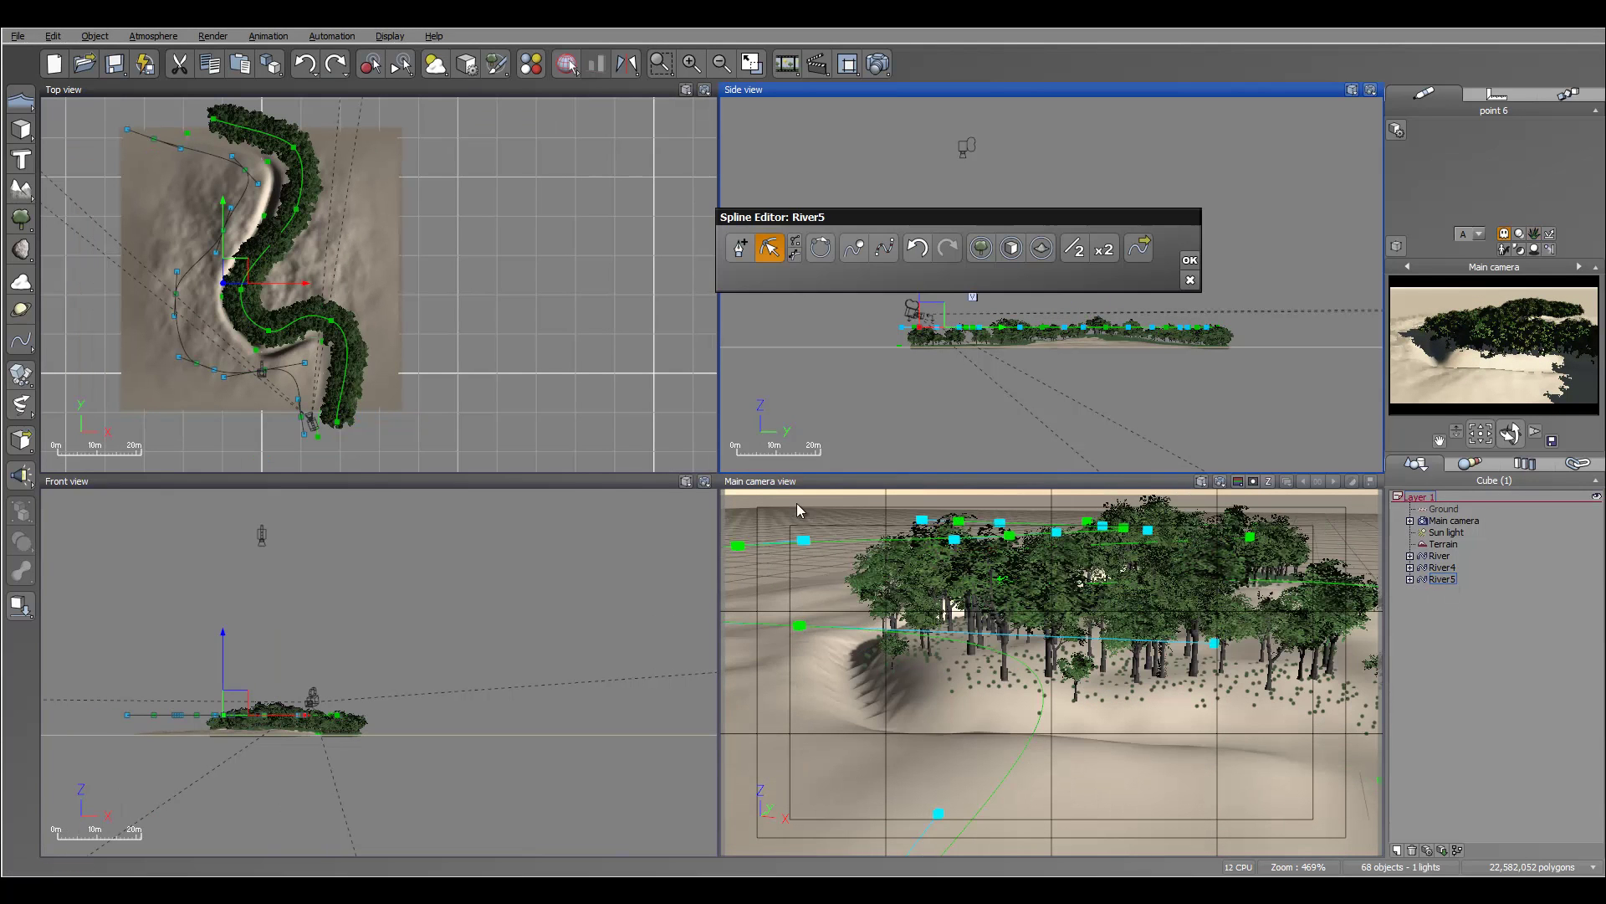
left_click(980, 247)
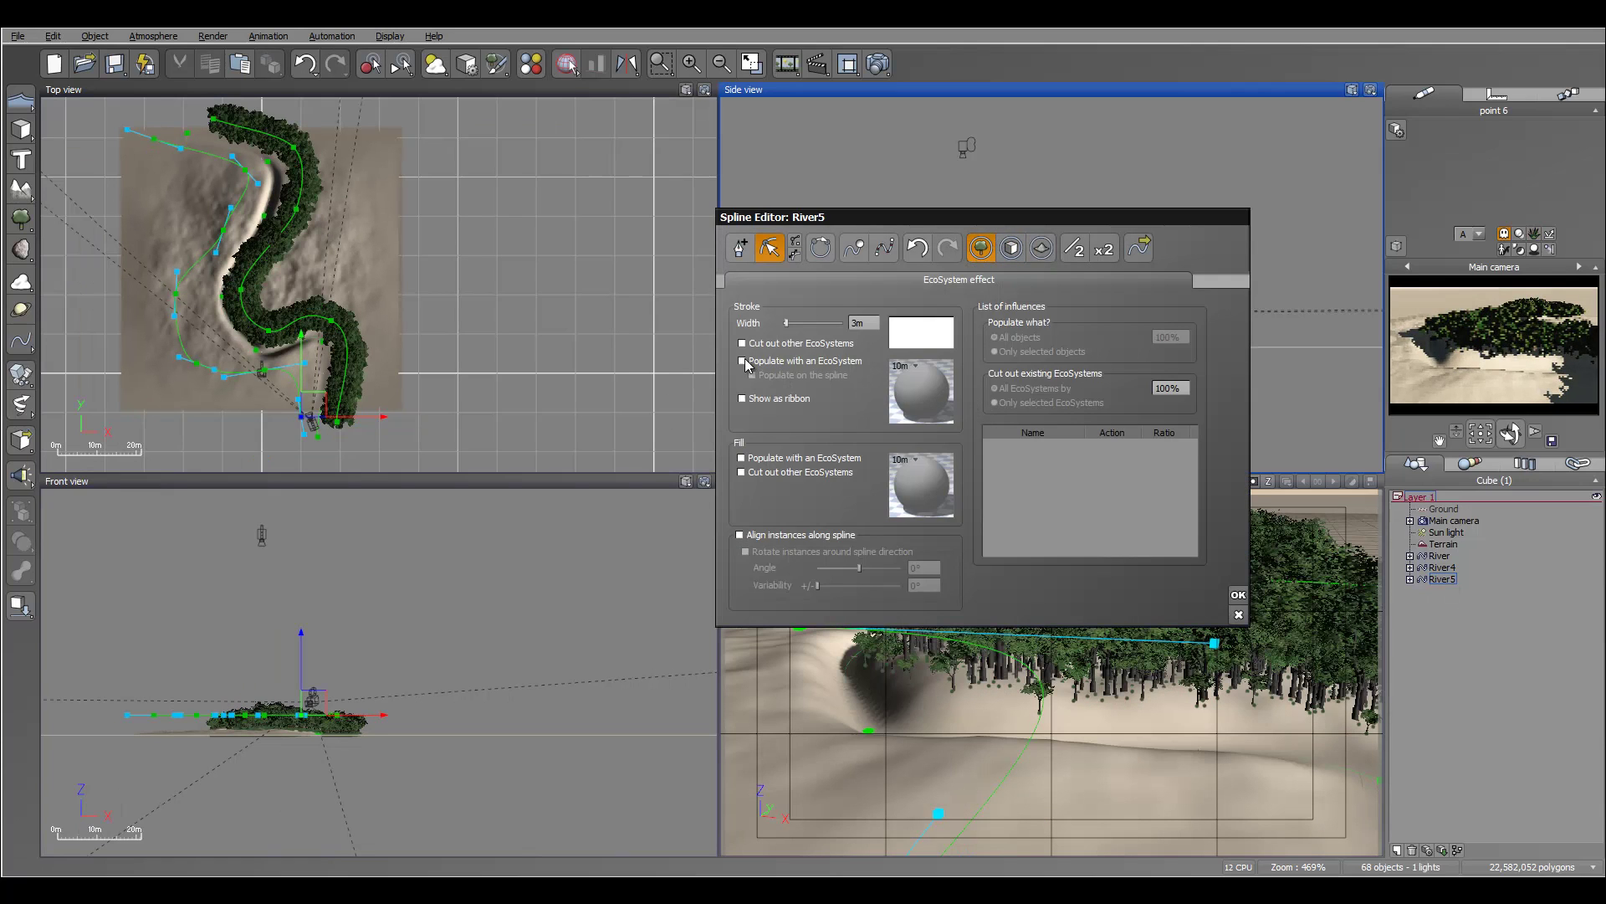
left_click(742, 361)
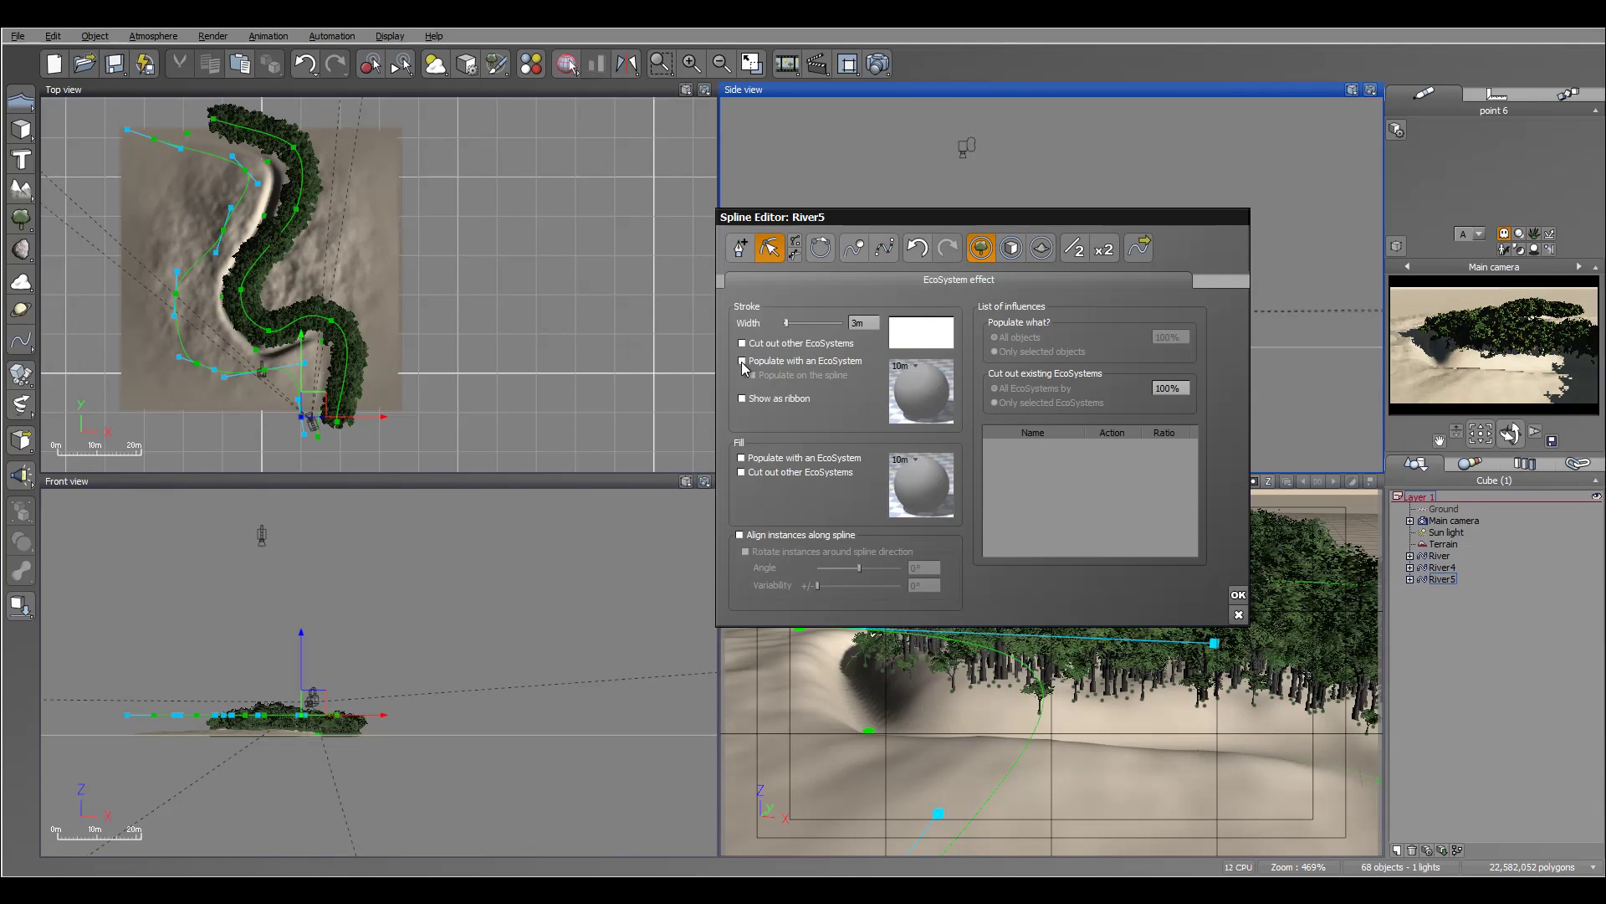
double_click(920, 402)
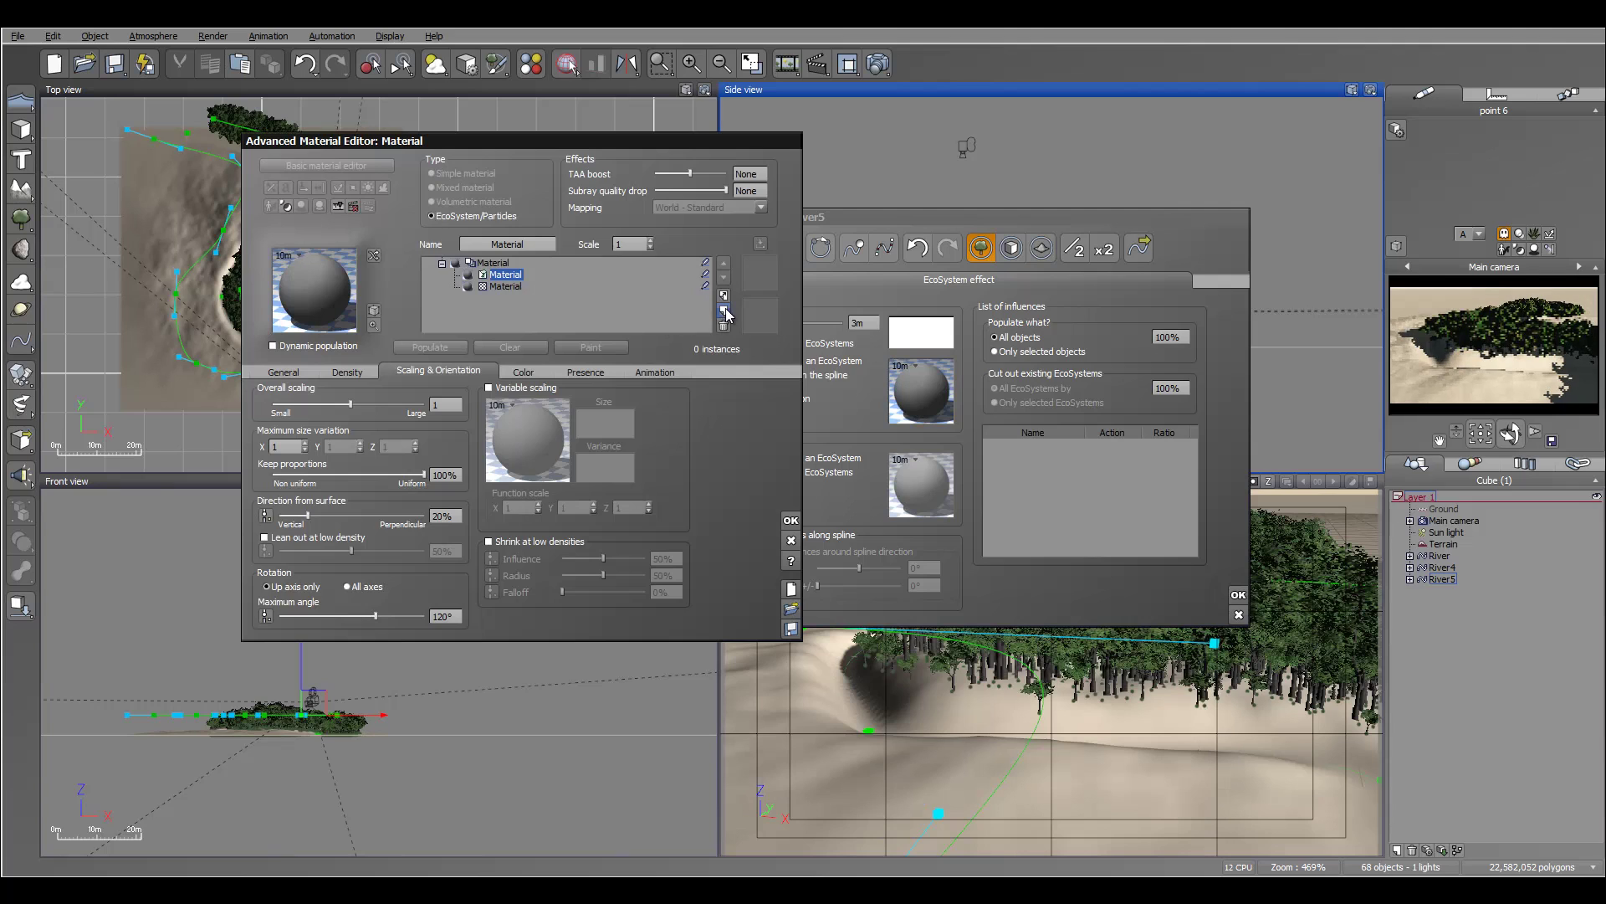
left_click(725, 298)
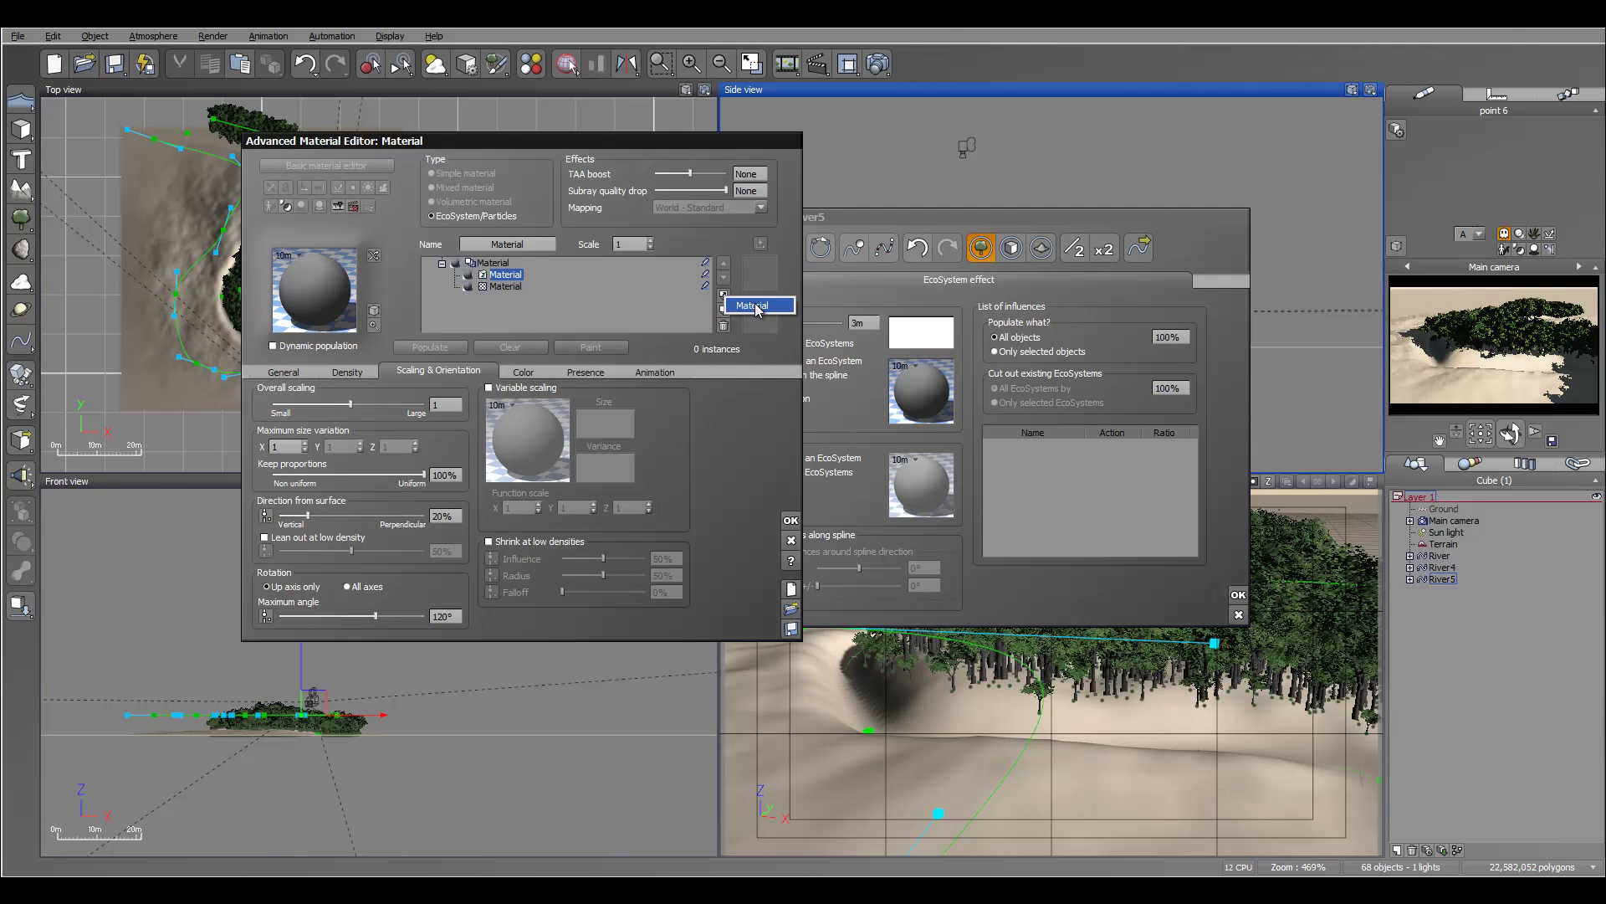
left_click(755, 305)
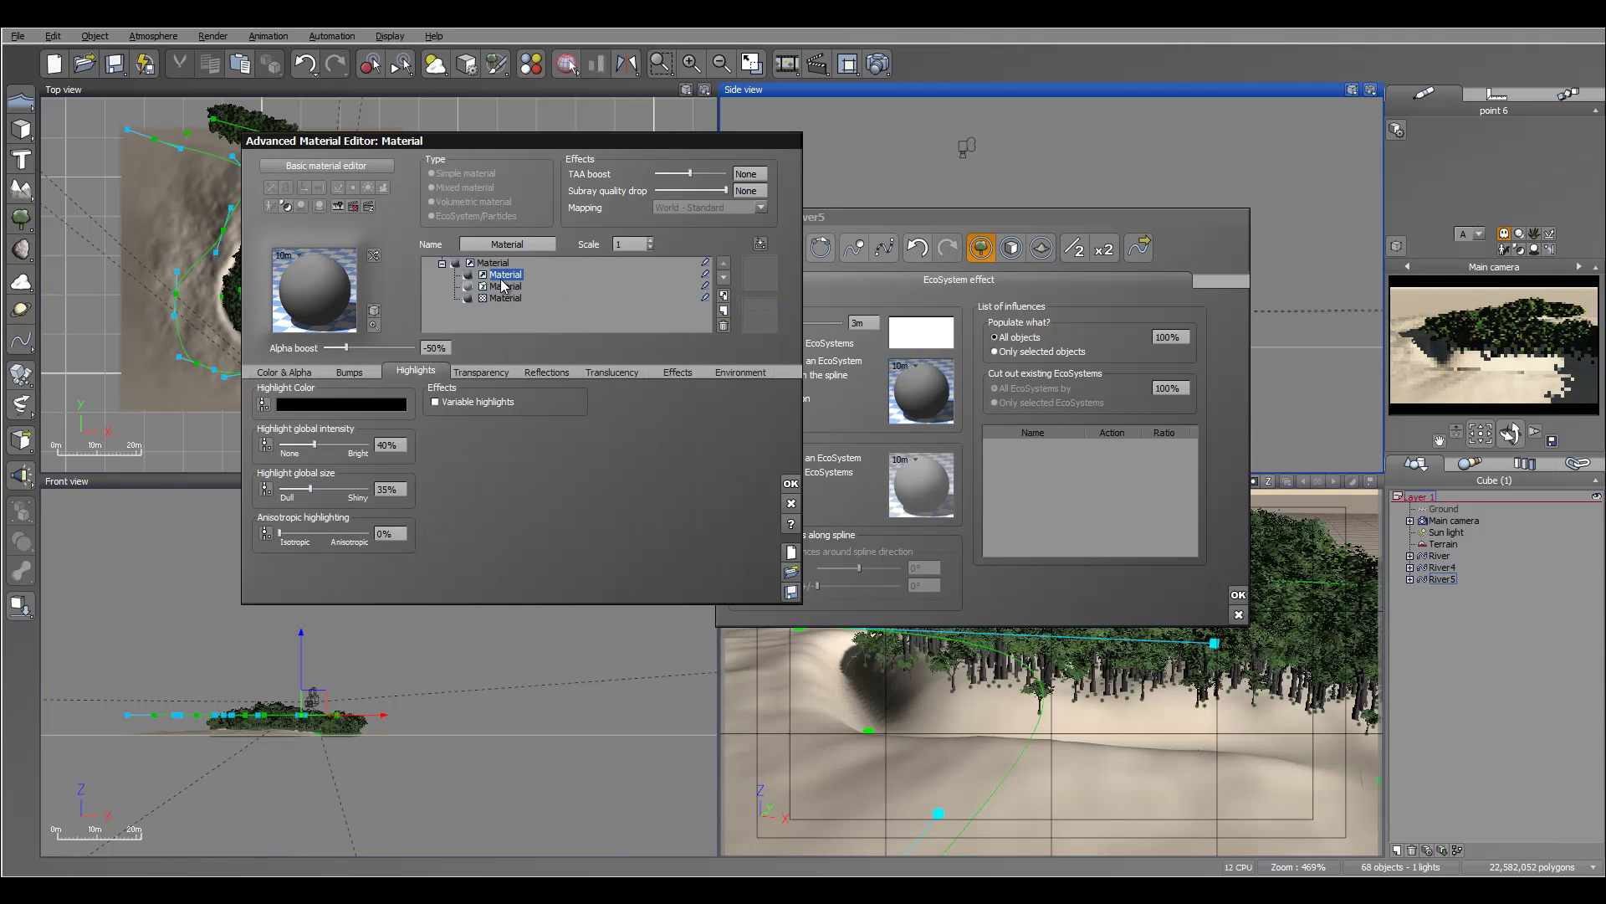
left_click(273, 372)
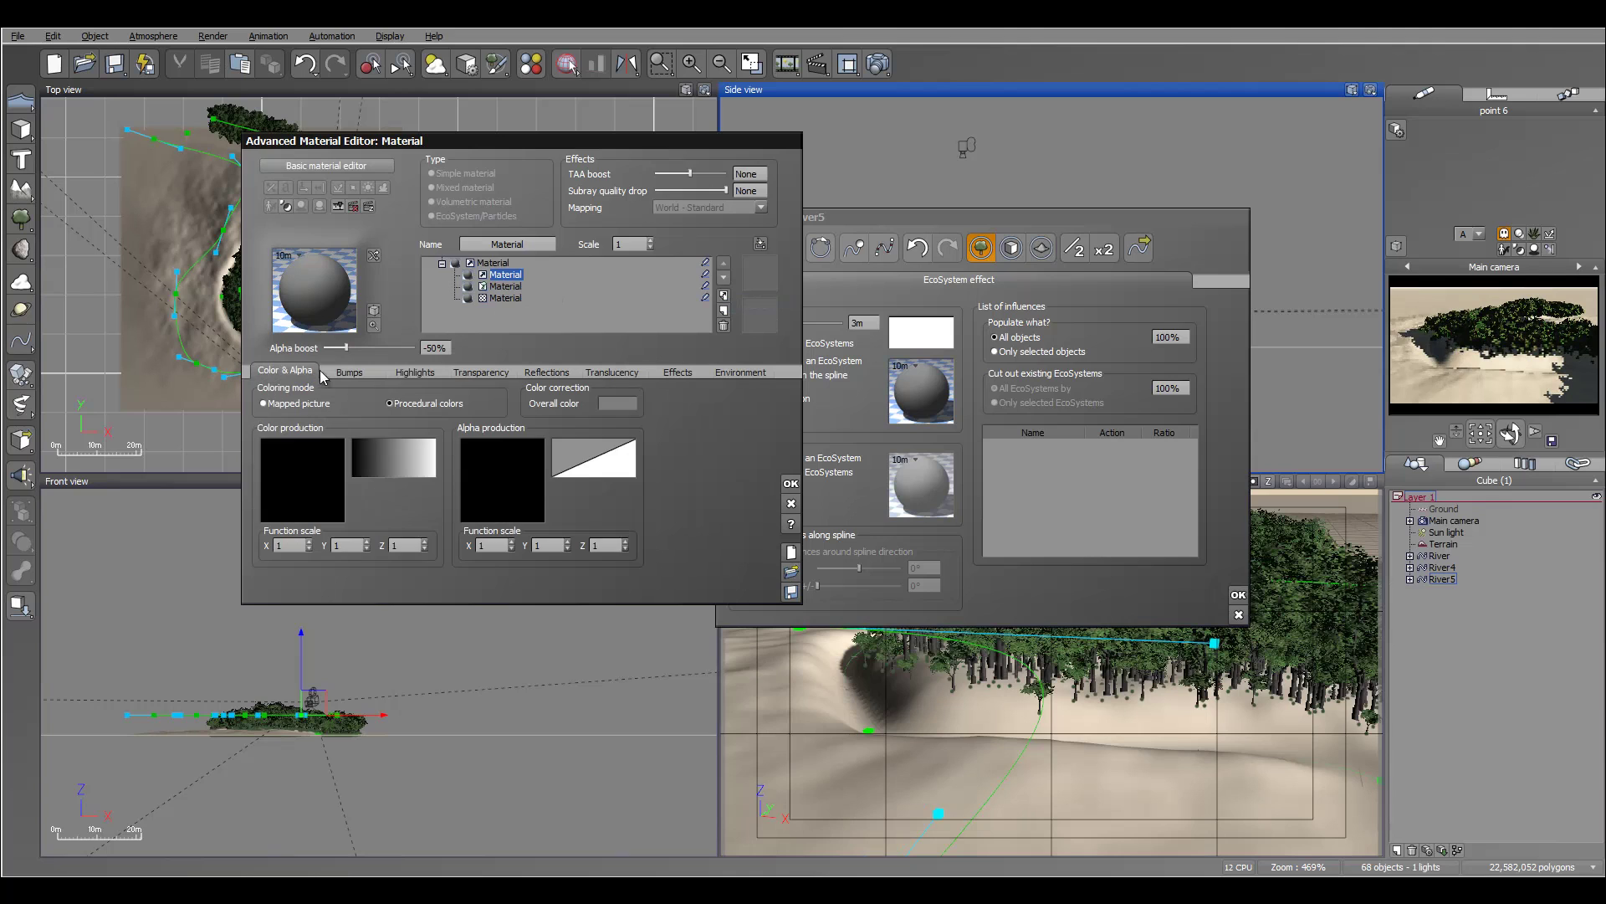
left_click(503, 288)
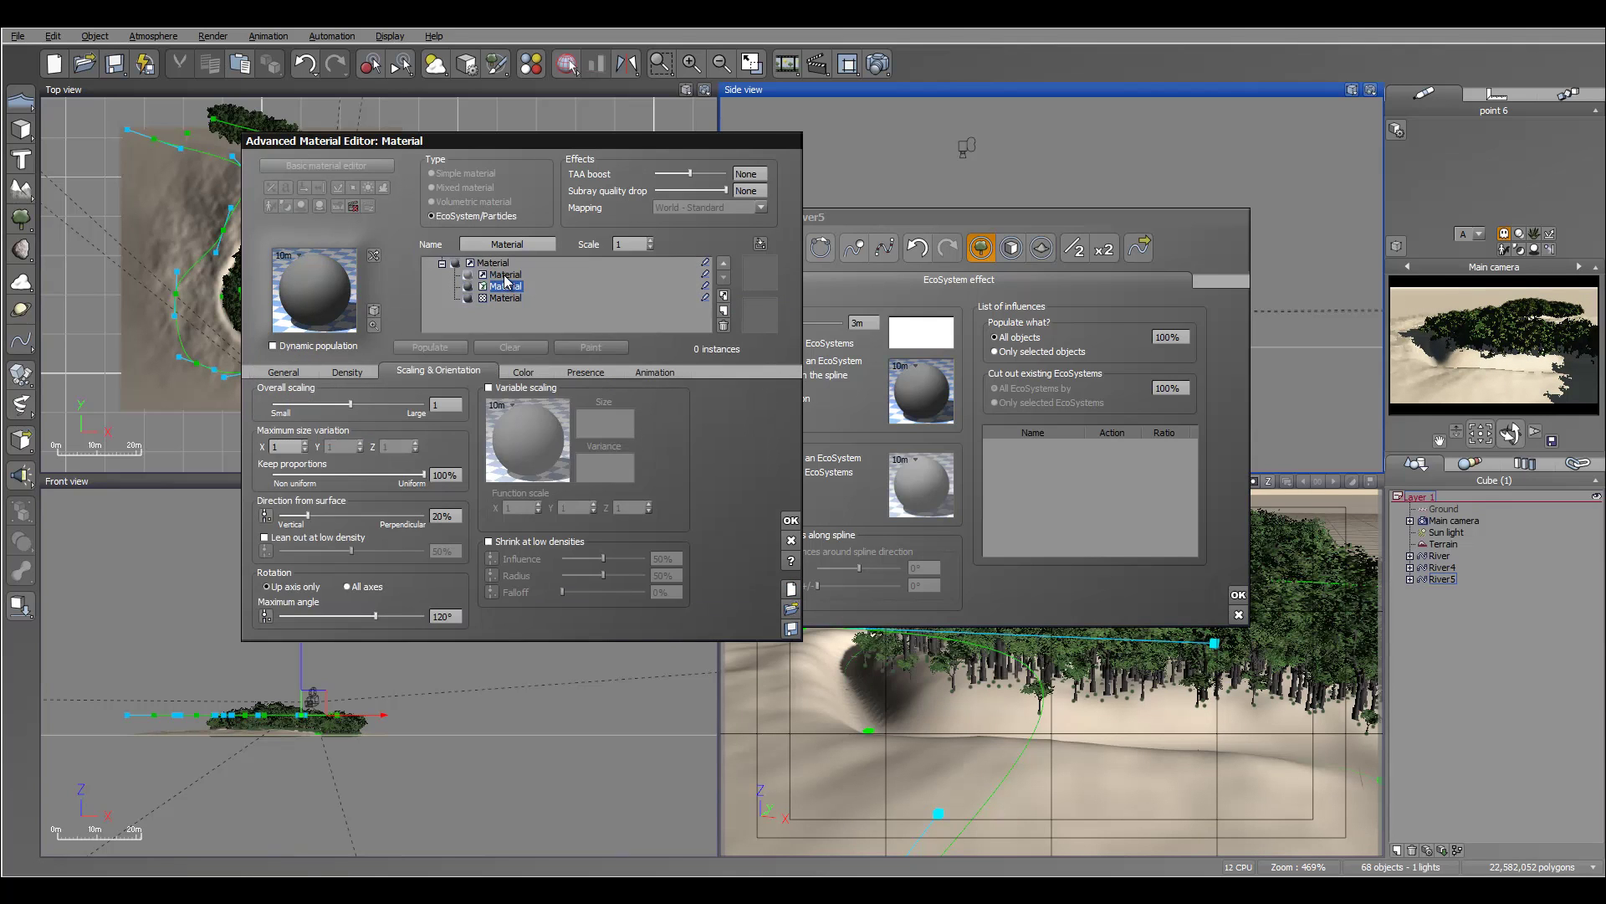
left_click(504, 275)
key("Delete")
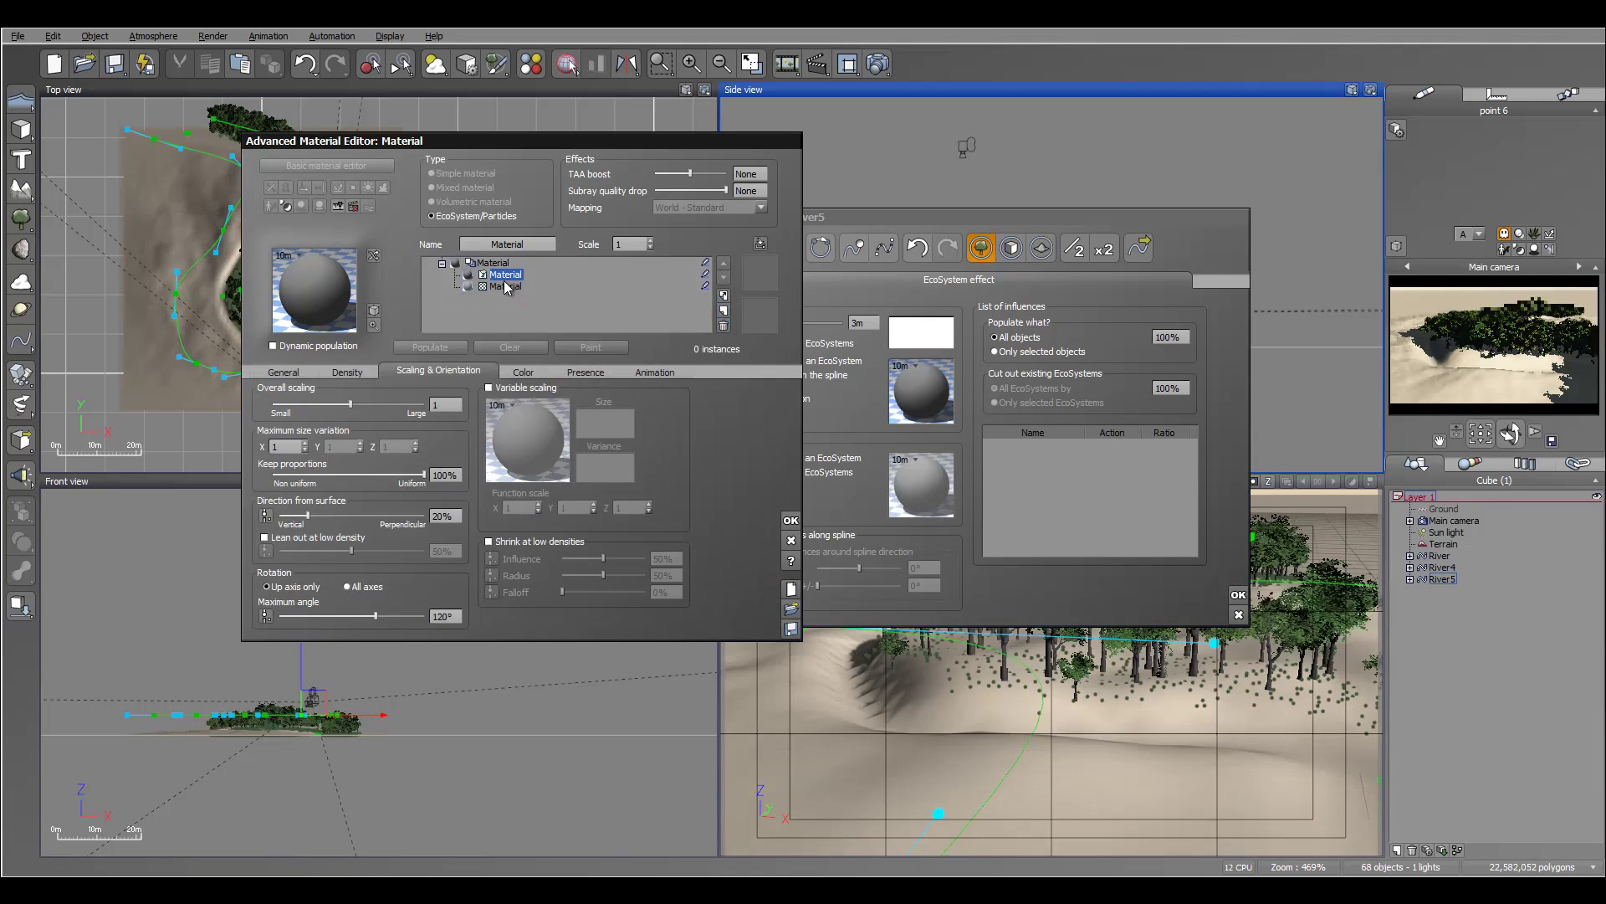
Step: Add the Plum Tree species to River5's EcoSystem population
left_click(282, 372)
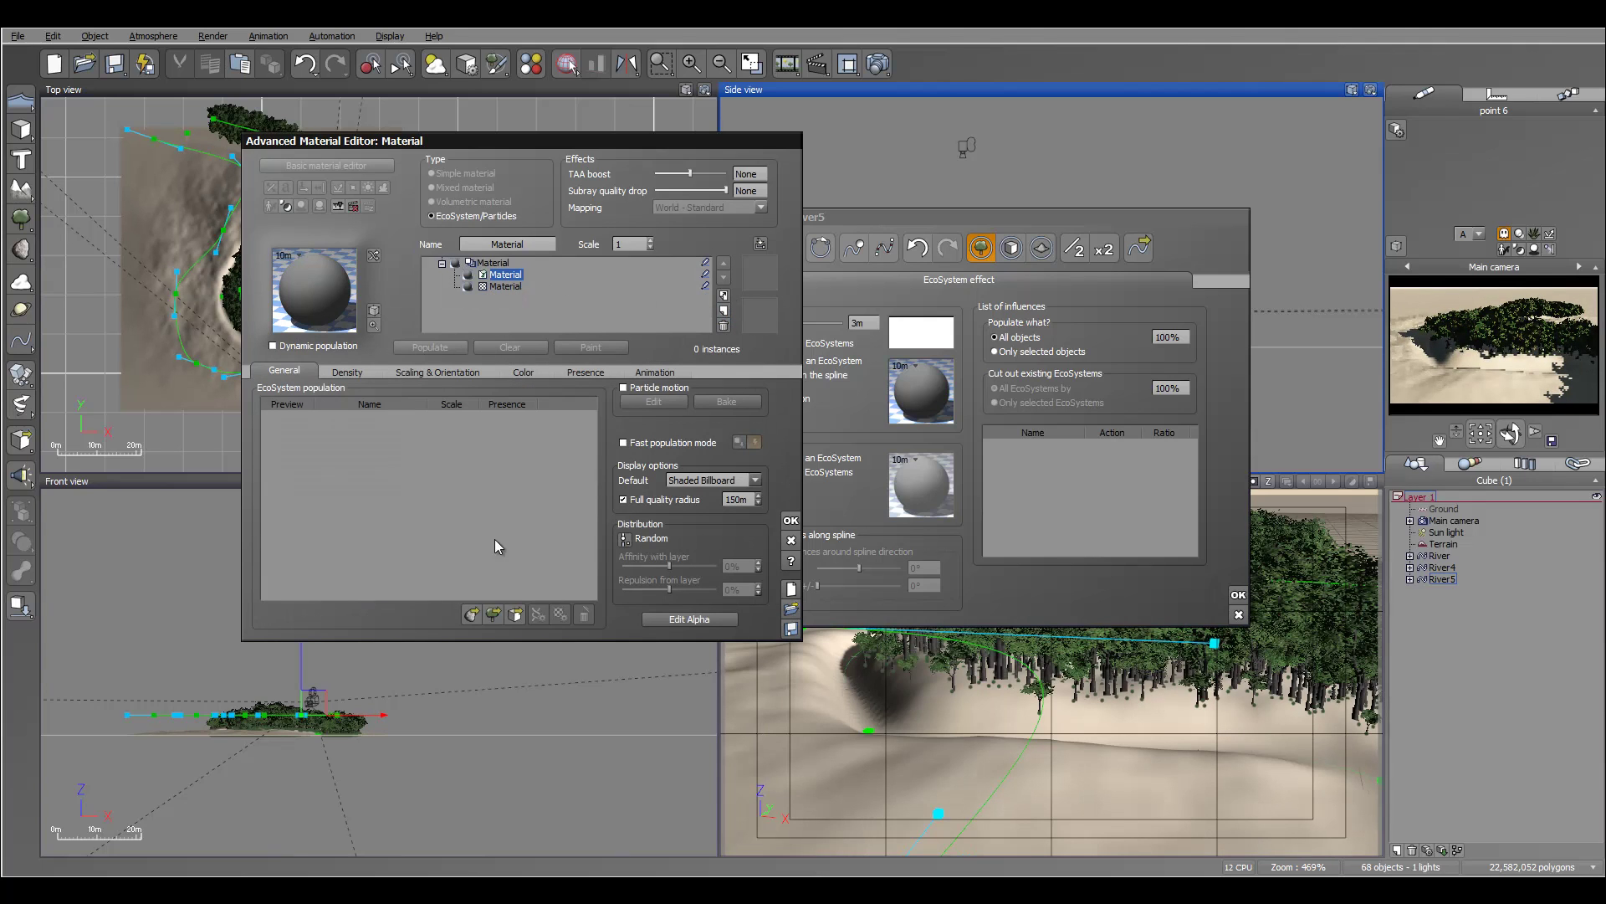
left_click(492, 615)
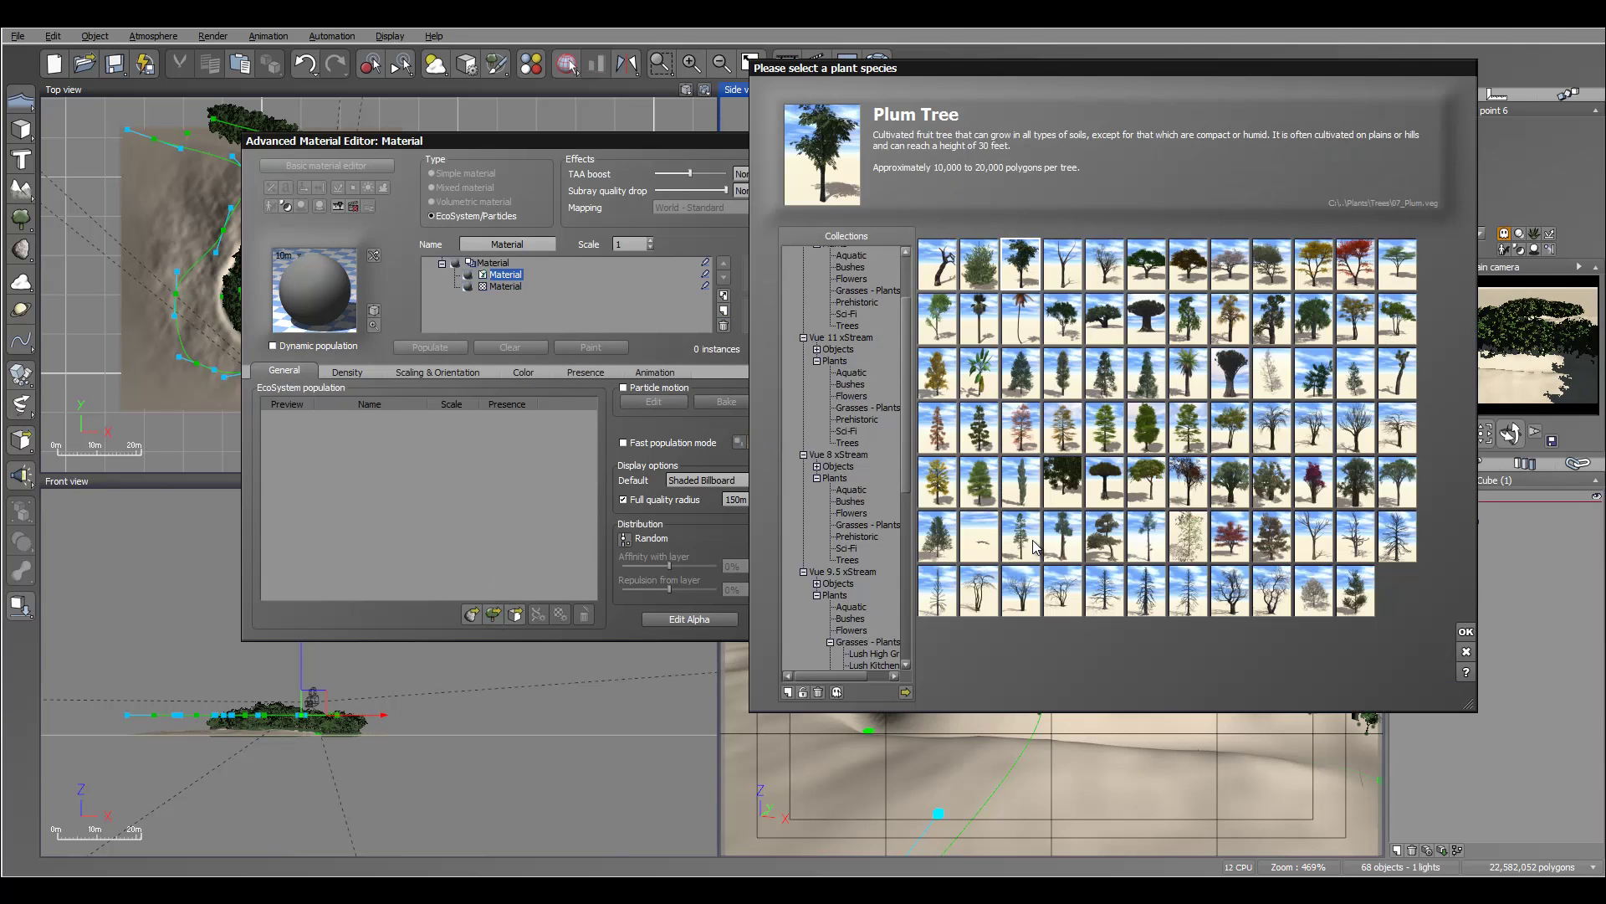
left_click(1466, 633)
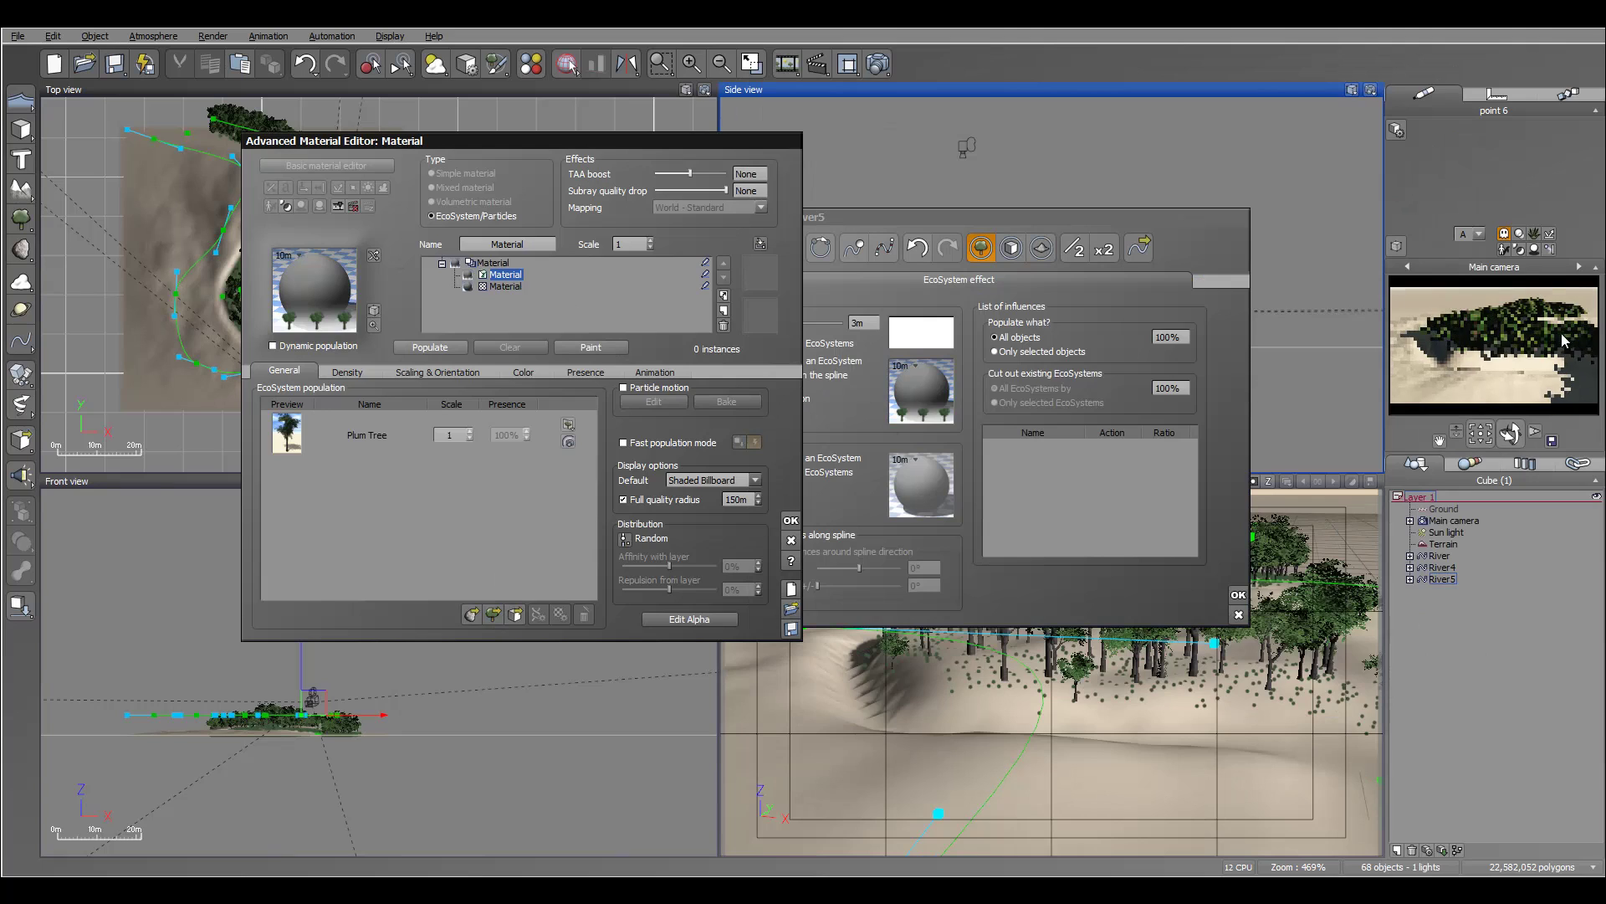
Step: Set River5's EcoSystem overall density to 91% and its overall scaling to 0.223
left_click(353, 373)
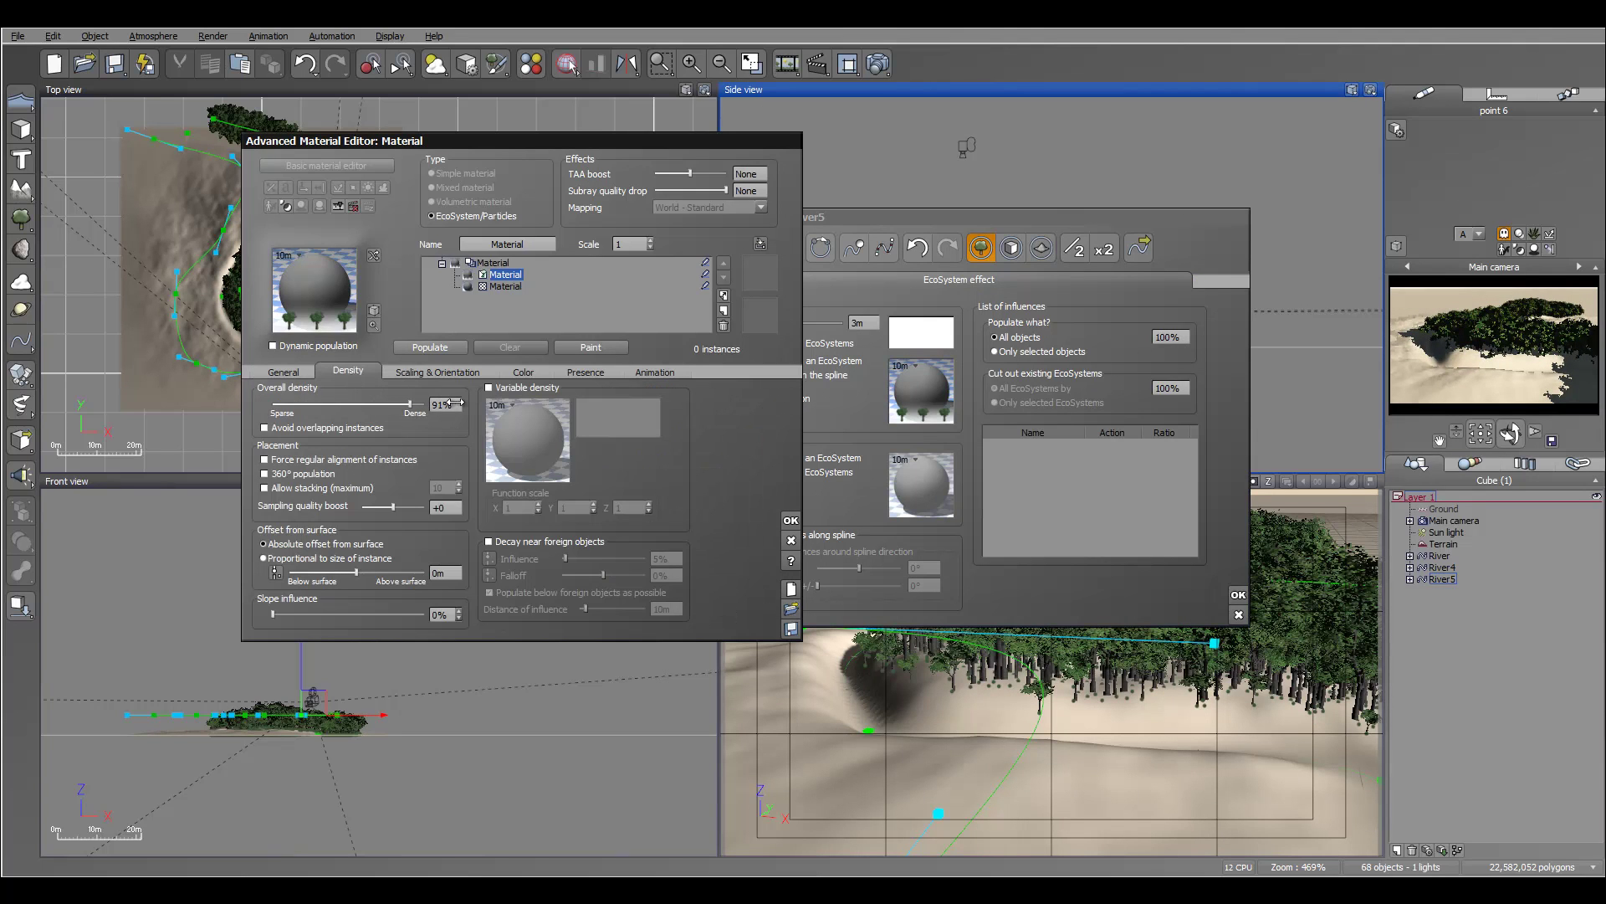
left_click(436, 373)
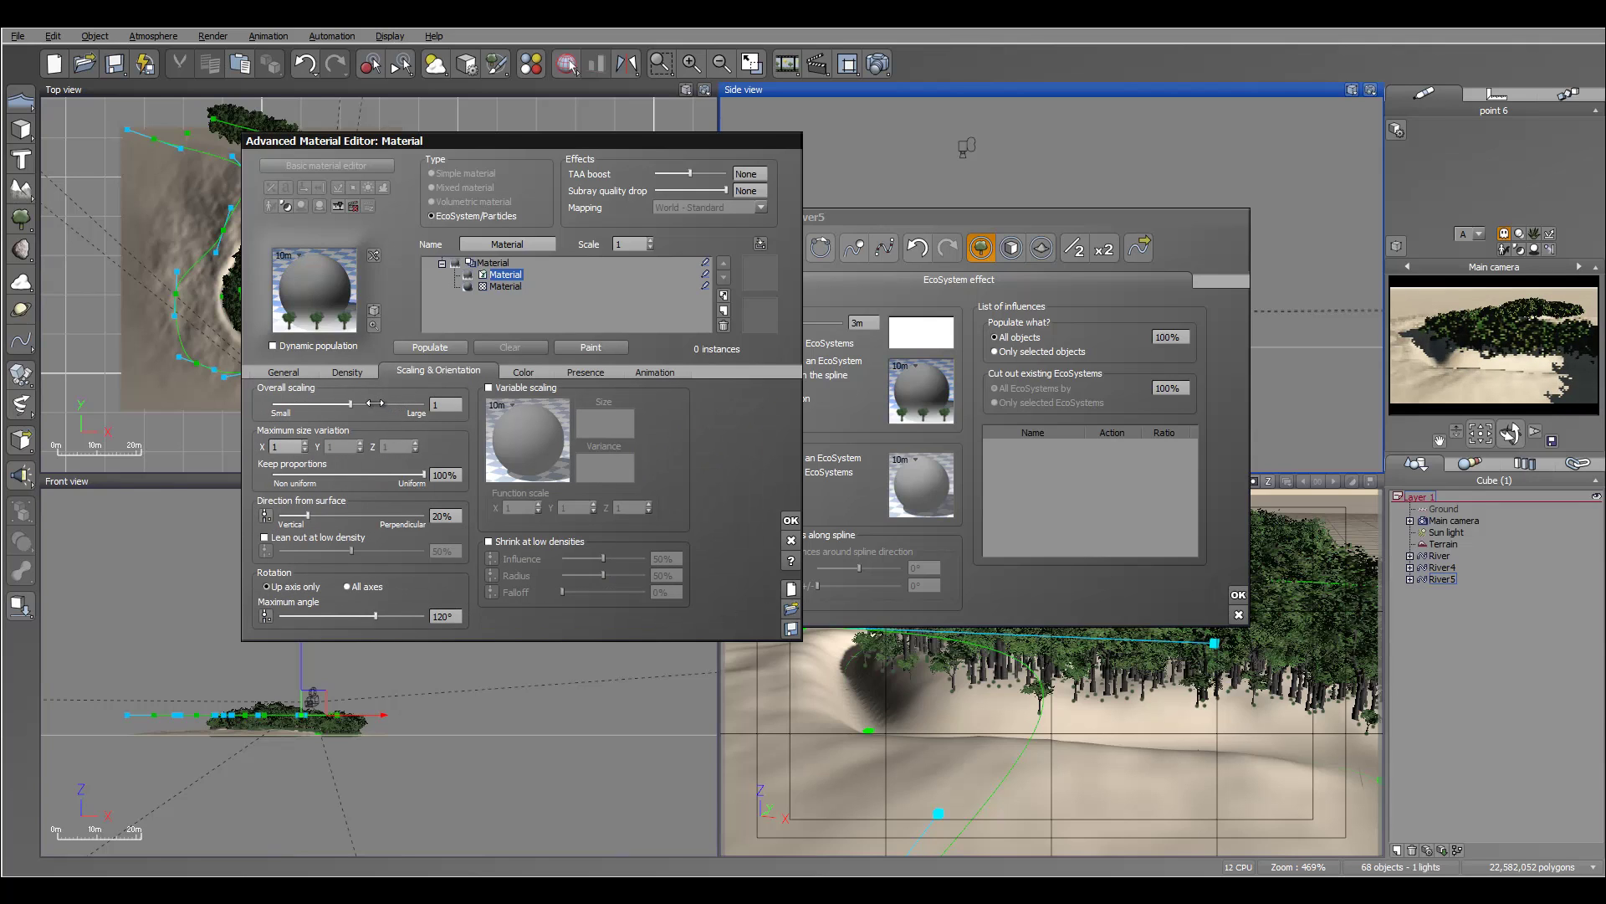
left_click_drag(371, 402, 342, 407)
left_click_drag(343, 407, 332, 407)
Step: Enable 60% lean-out at low density and shrinking at low densities with 94% influence and 75% radius for River5's EcoSystem
left_click(264, 537)
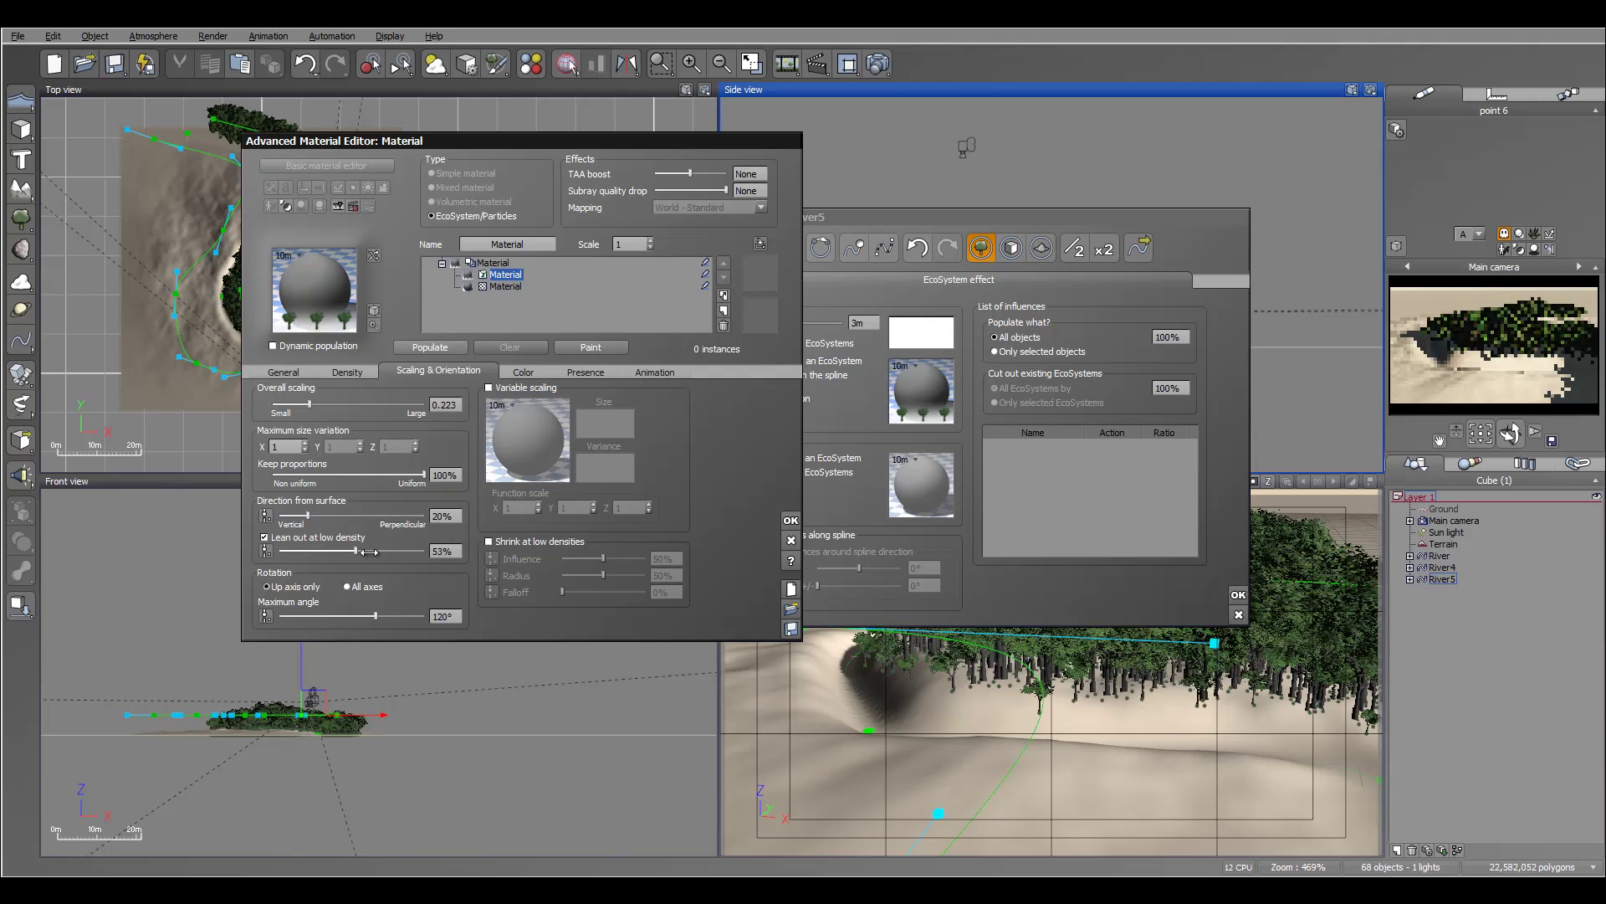
left_click_drag(372, 552, 378, 552)
left_click(488, 541)
mouse_move(632, 557)
left_mouse_down()
mouse_move(655, 557)
mouse_move(627, 576)
left_mouse_up()
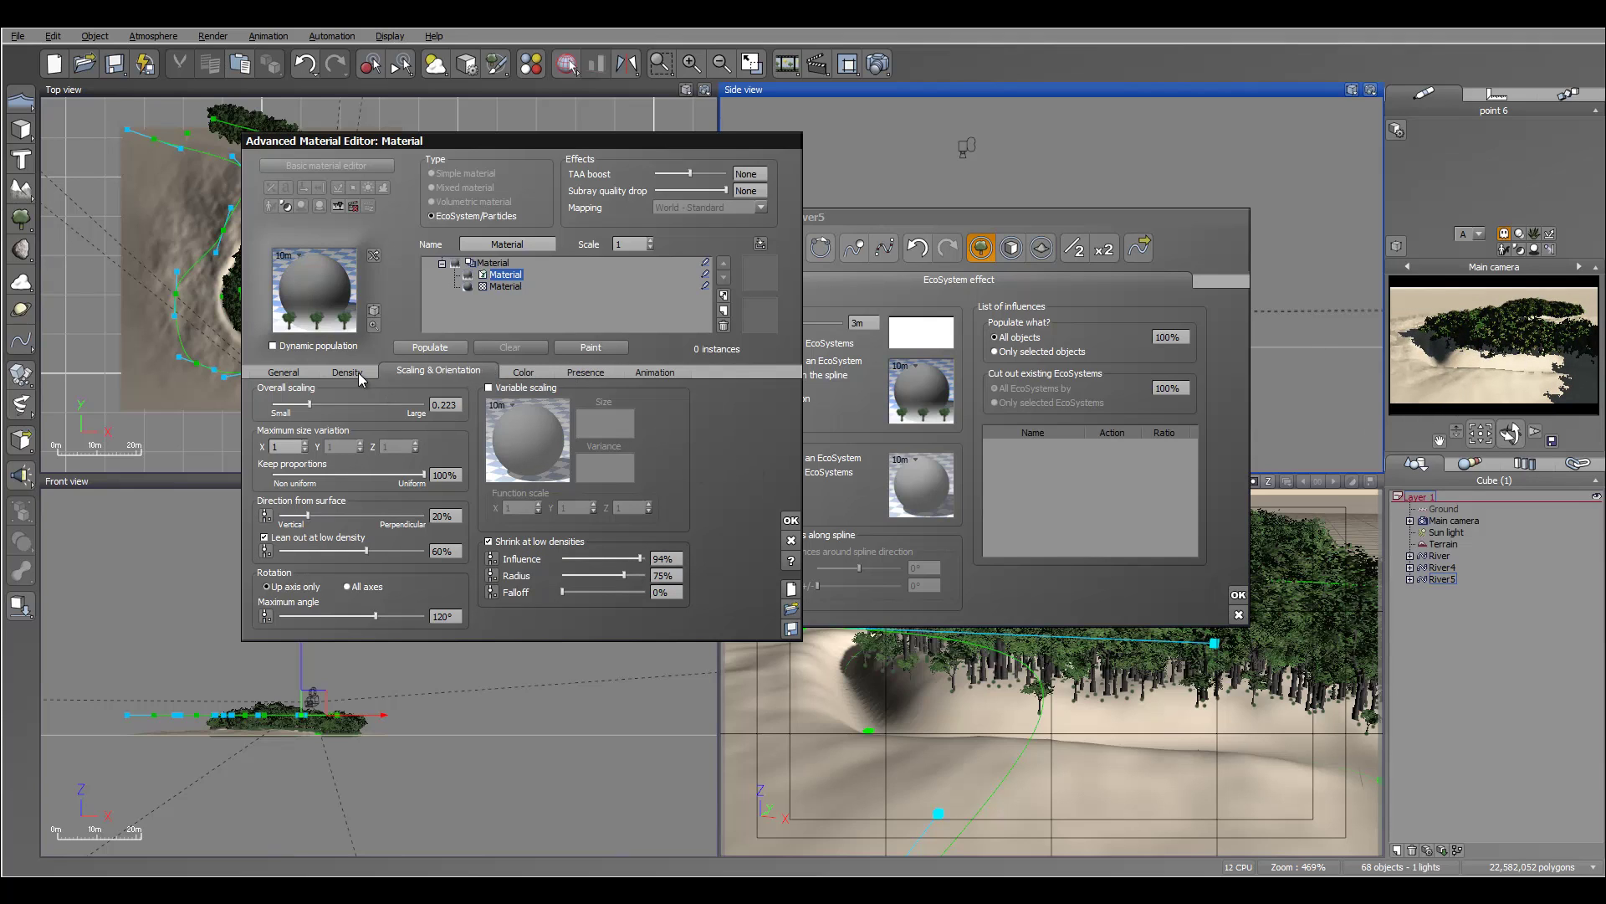
Step: Raise River5's overall density to 99% and populate it, and repopulate the spline with its stroke widened to 7 m
left_click(360, 375)
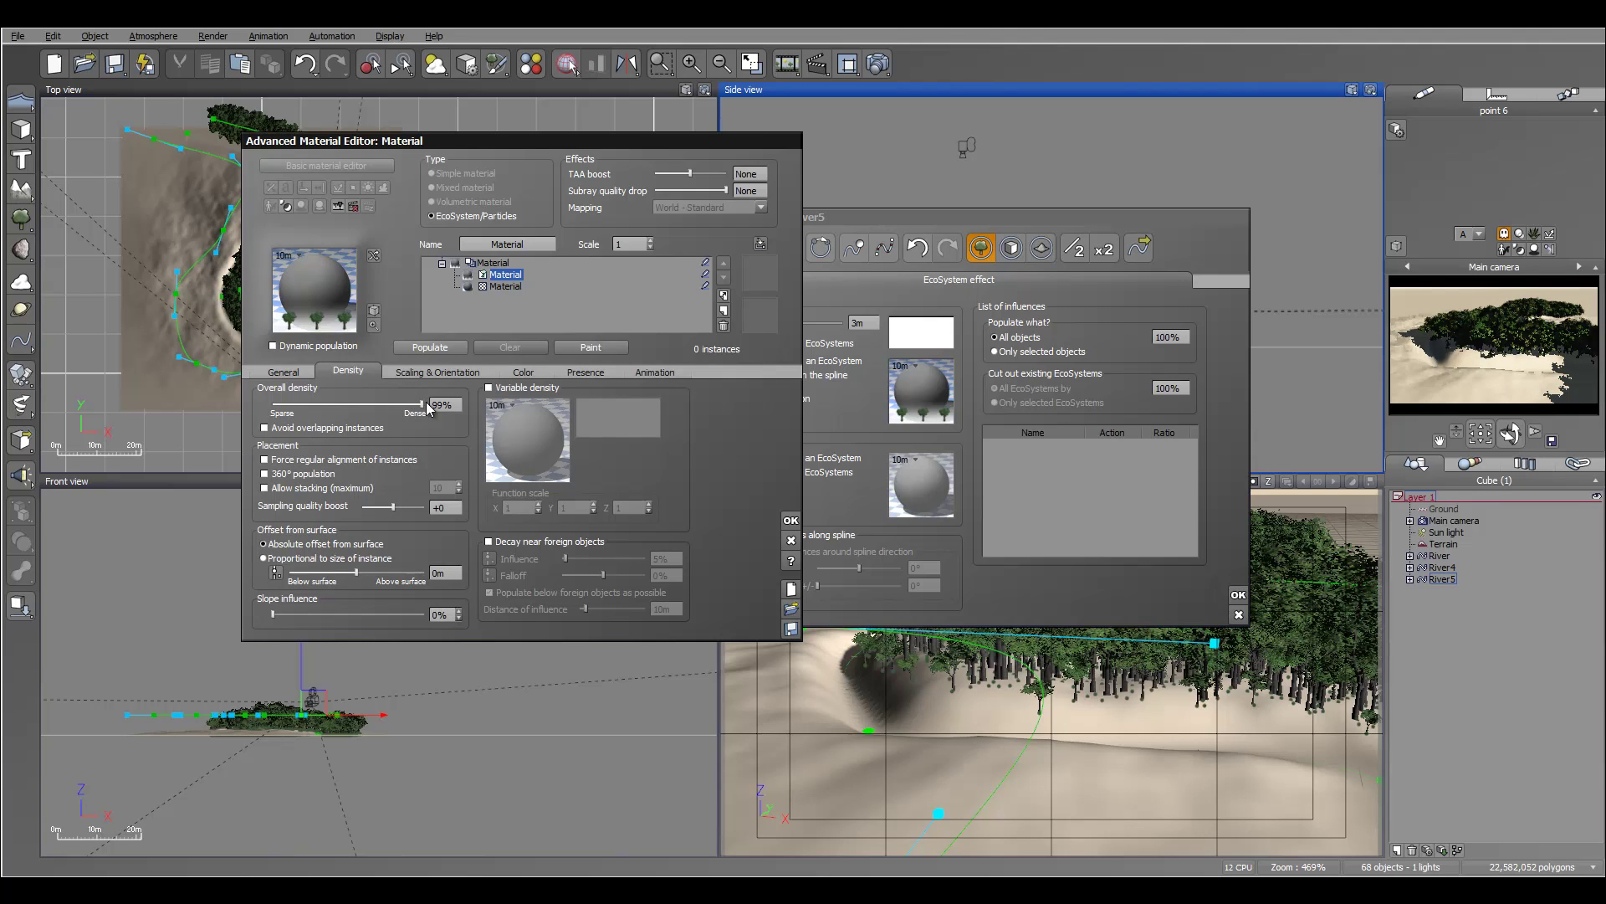
left_click(430, 347)
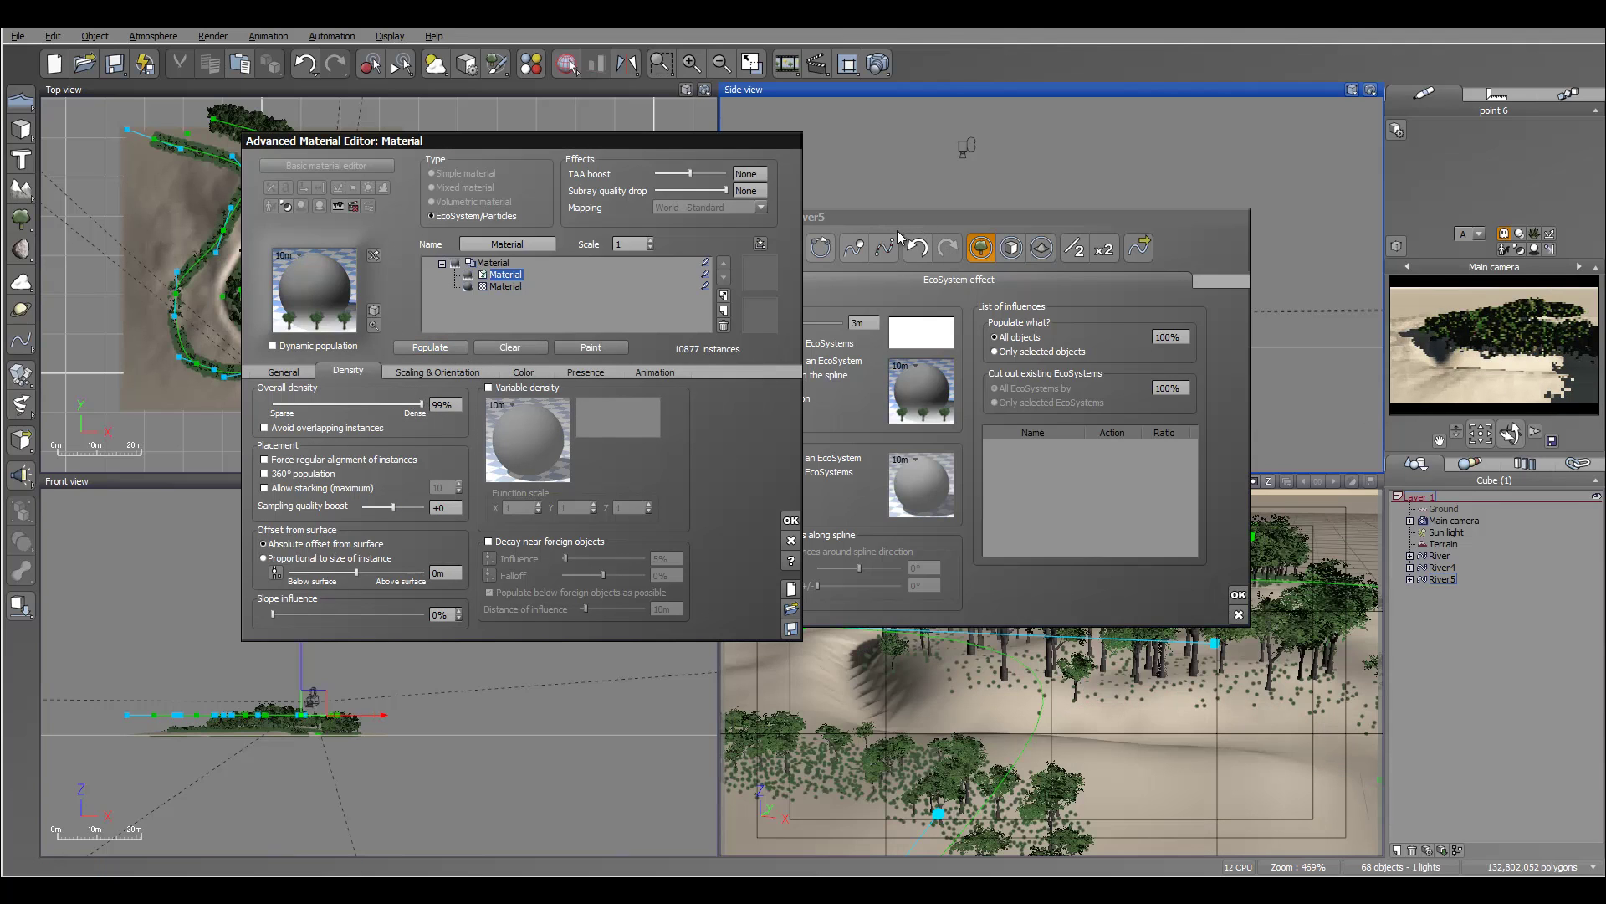
left_click(862, 323)
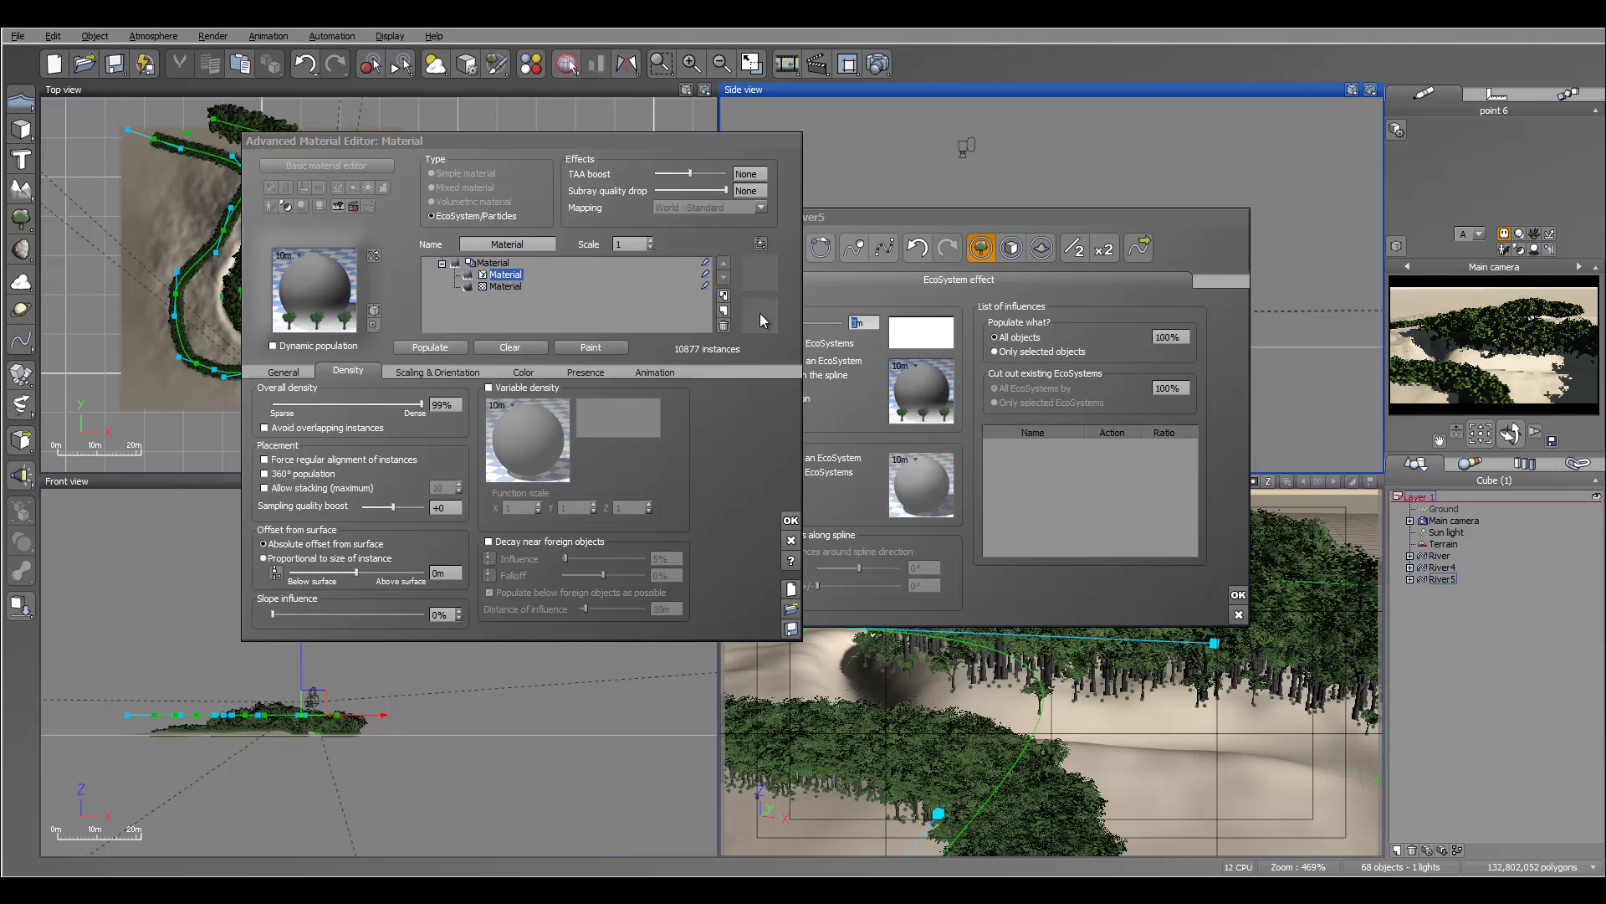
type("7")
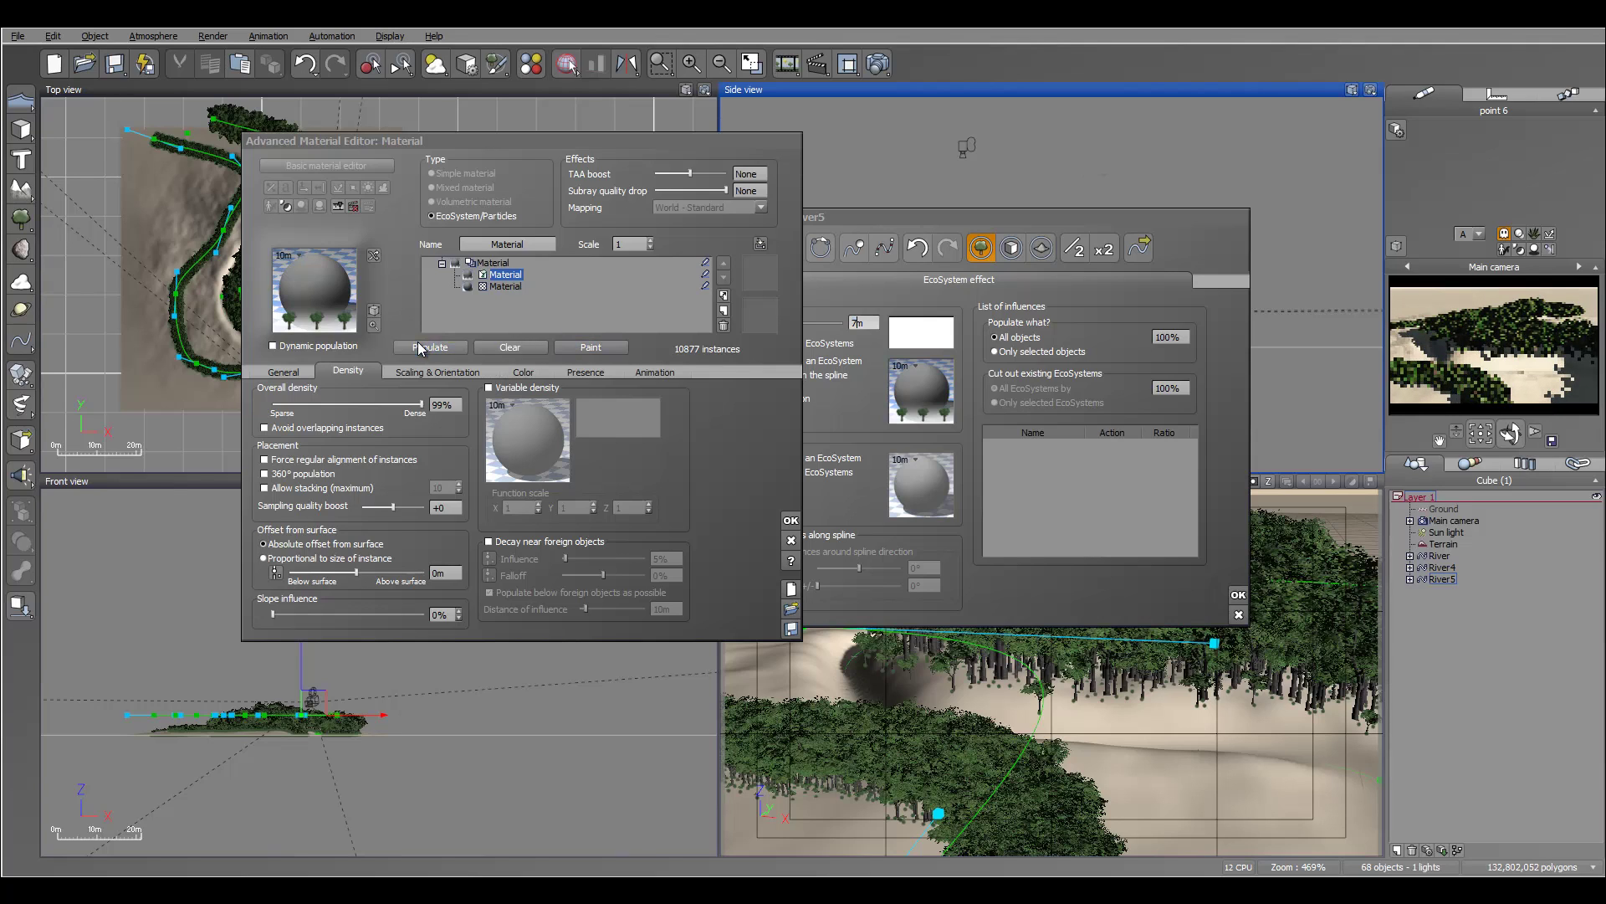
left_click(419, 348)
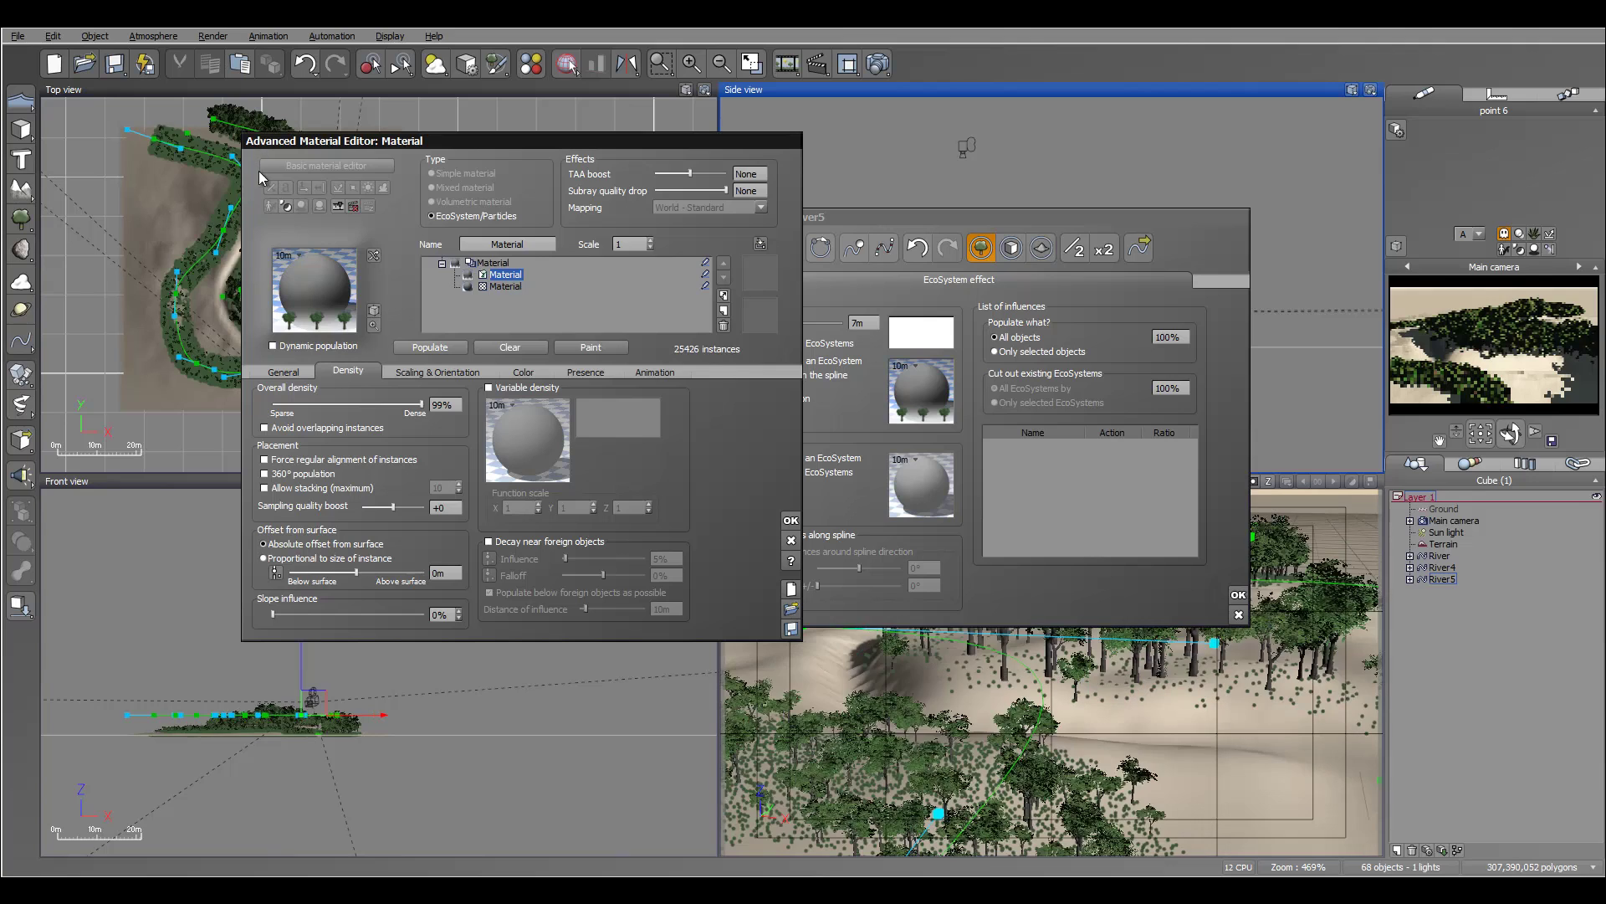
Step: Accept River5's EcoSystem material and its spline settings
left_click_drag(308, 140, 590, 104)
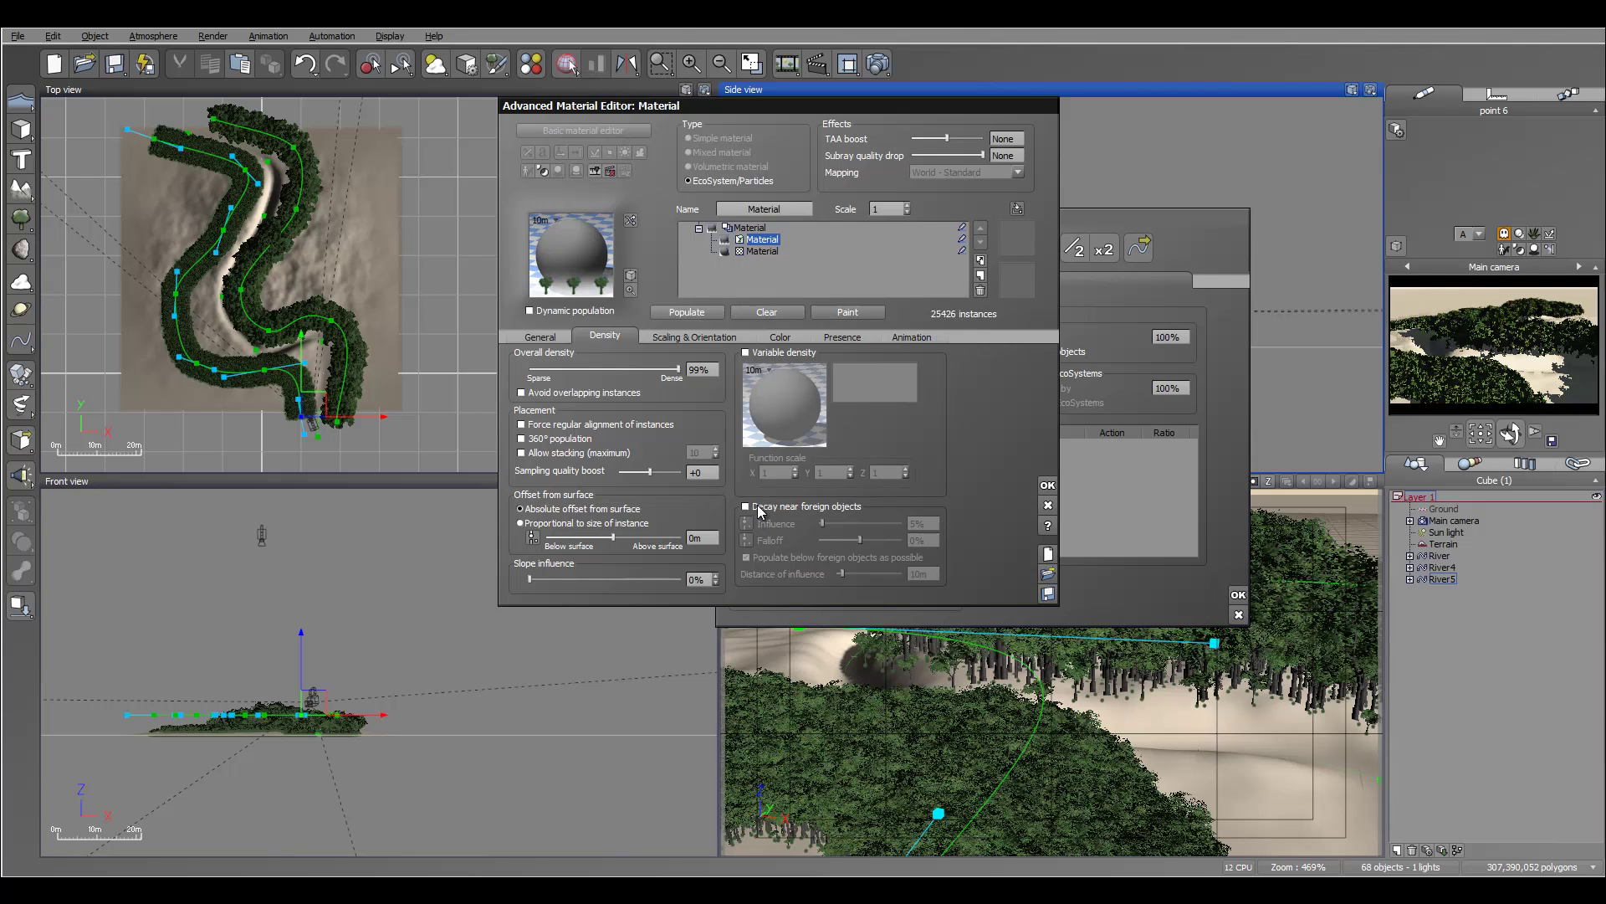
left_click(1047, 487)
left_click_drag(1134, 213, 993, 145)
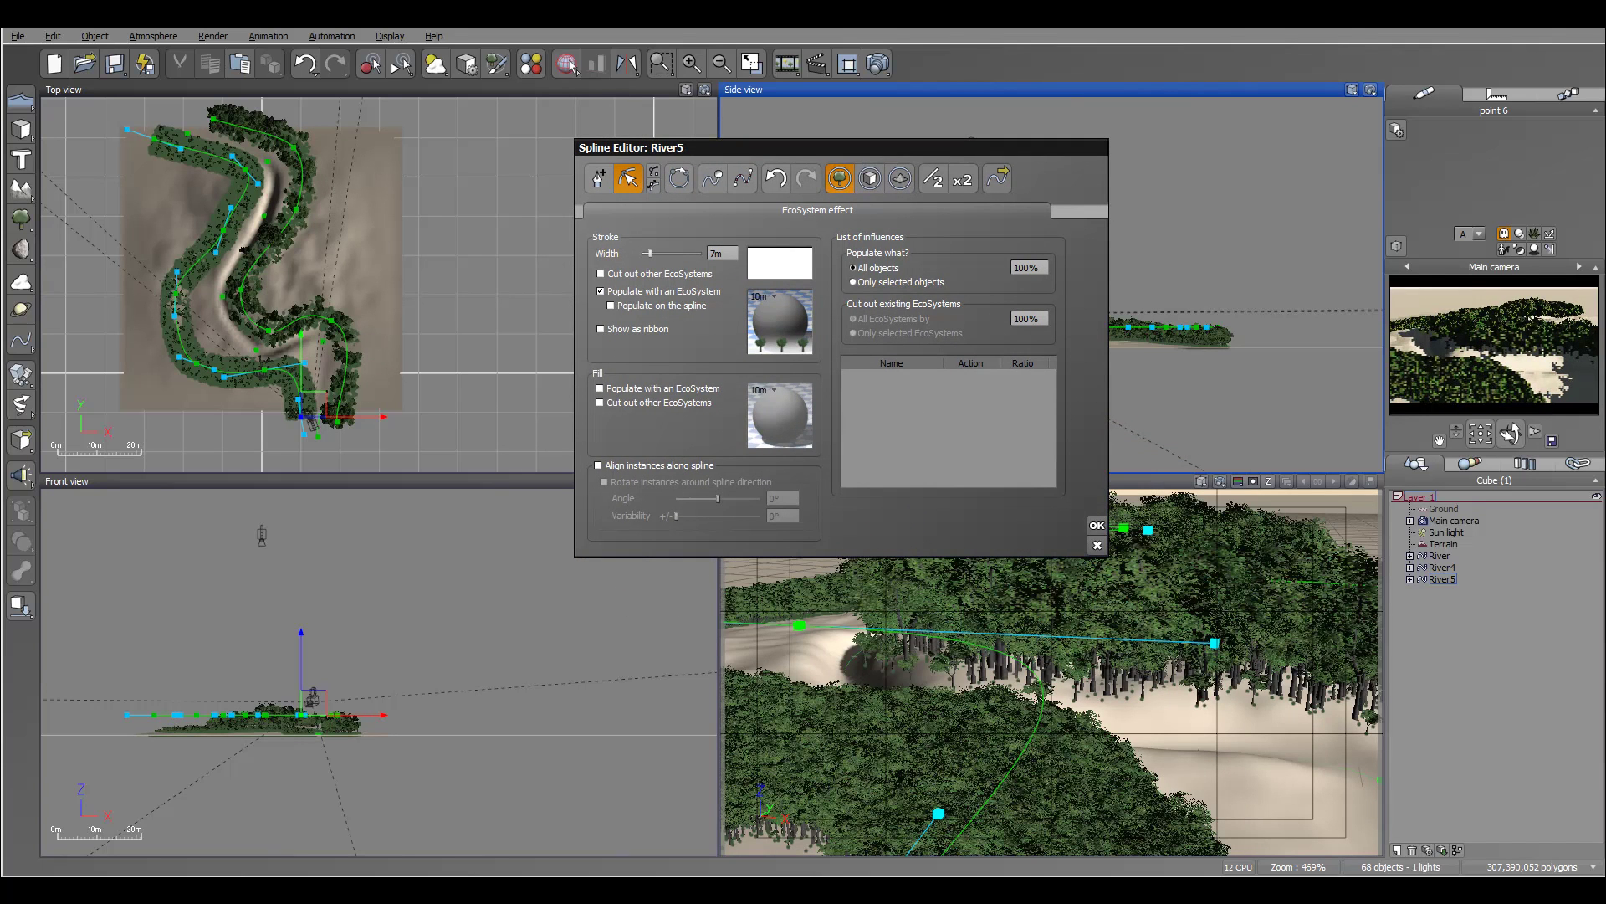
left_click(1092, 525)
Step: Assign the Grass material from the Landscapes collection to the Terrain object
left_click(1456, 545)
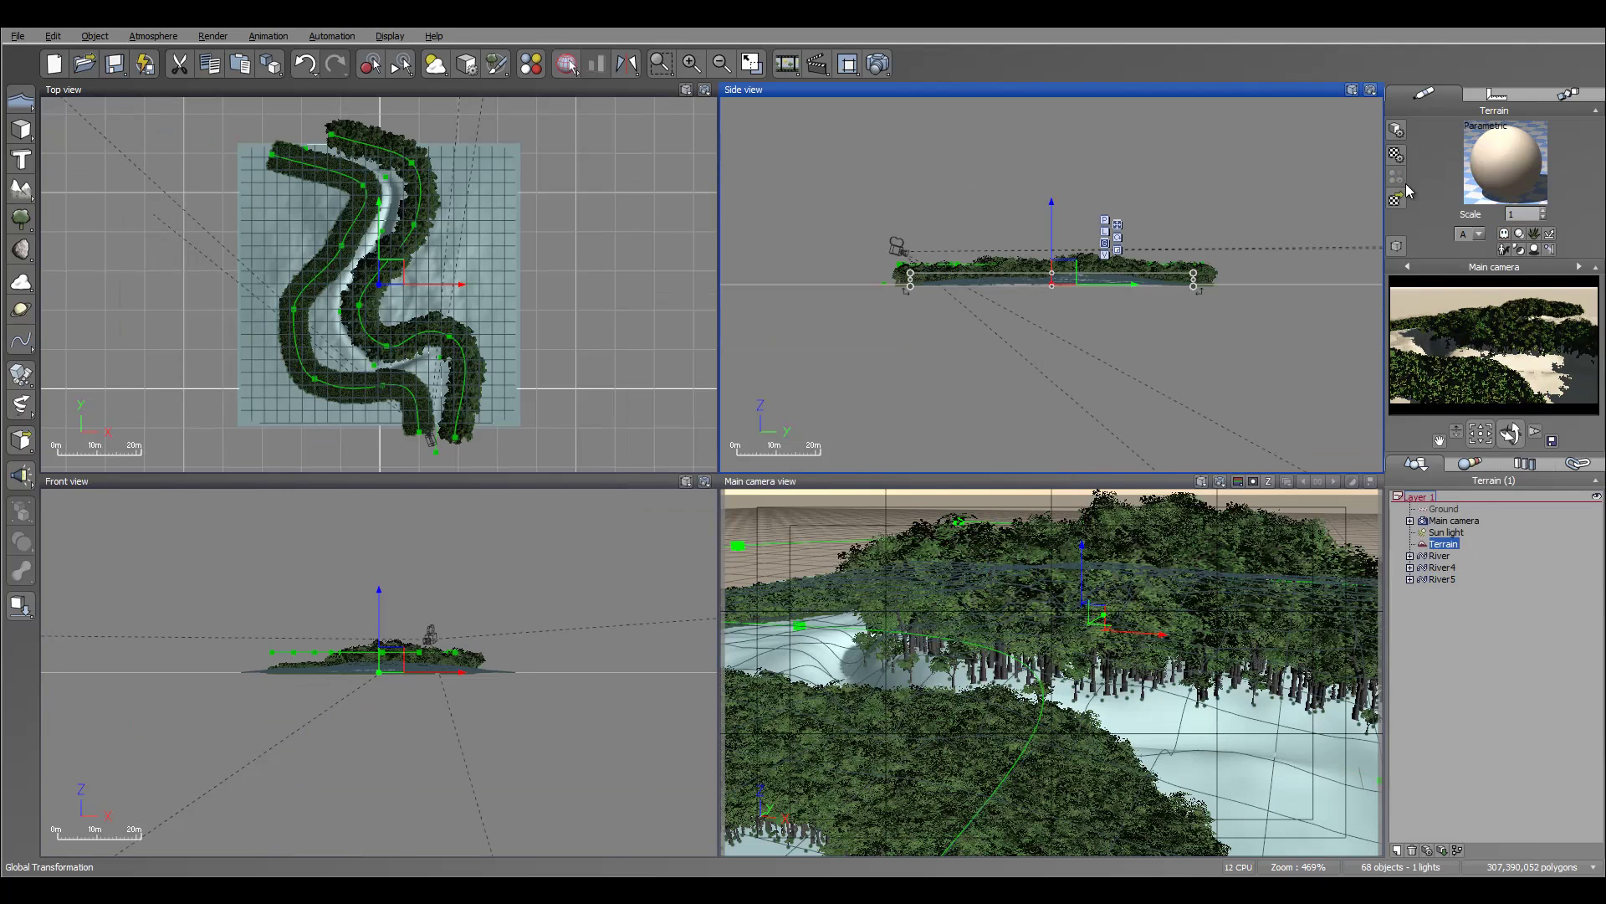
left_click(1396, 201)
left_click(940, 261)
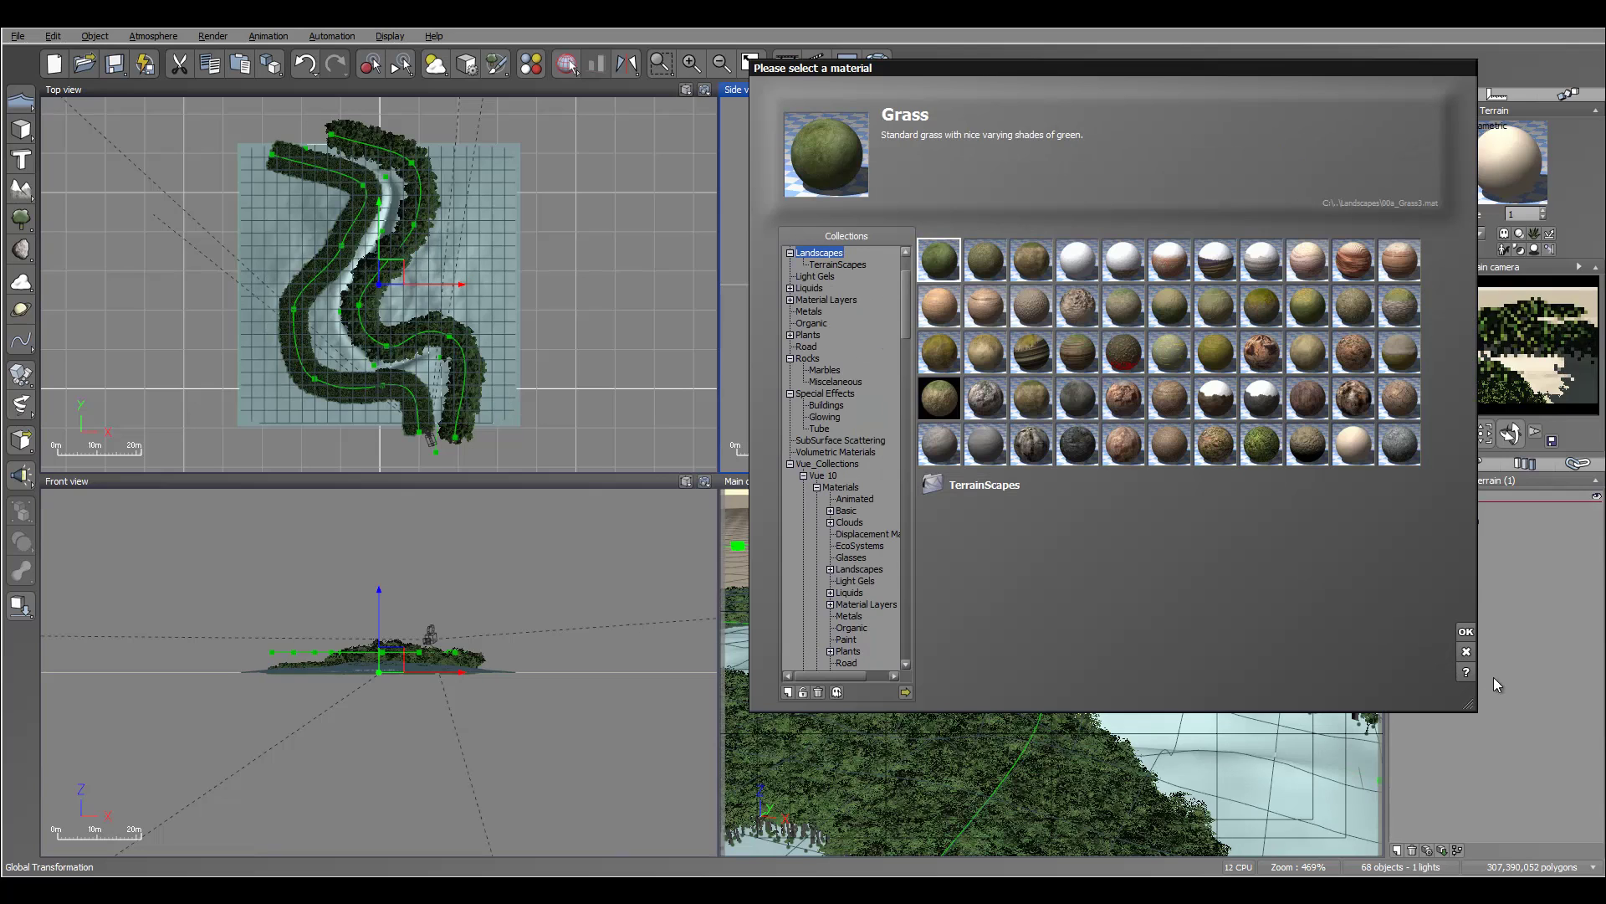
left_click(1466, 631)
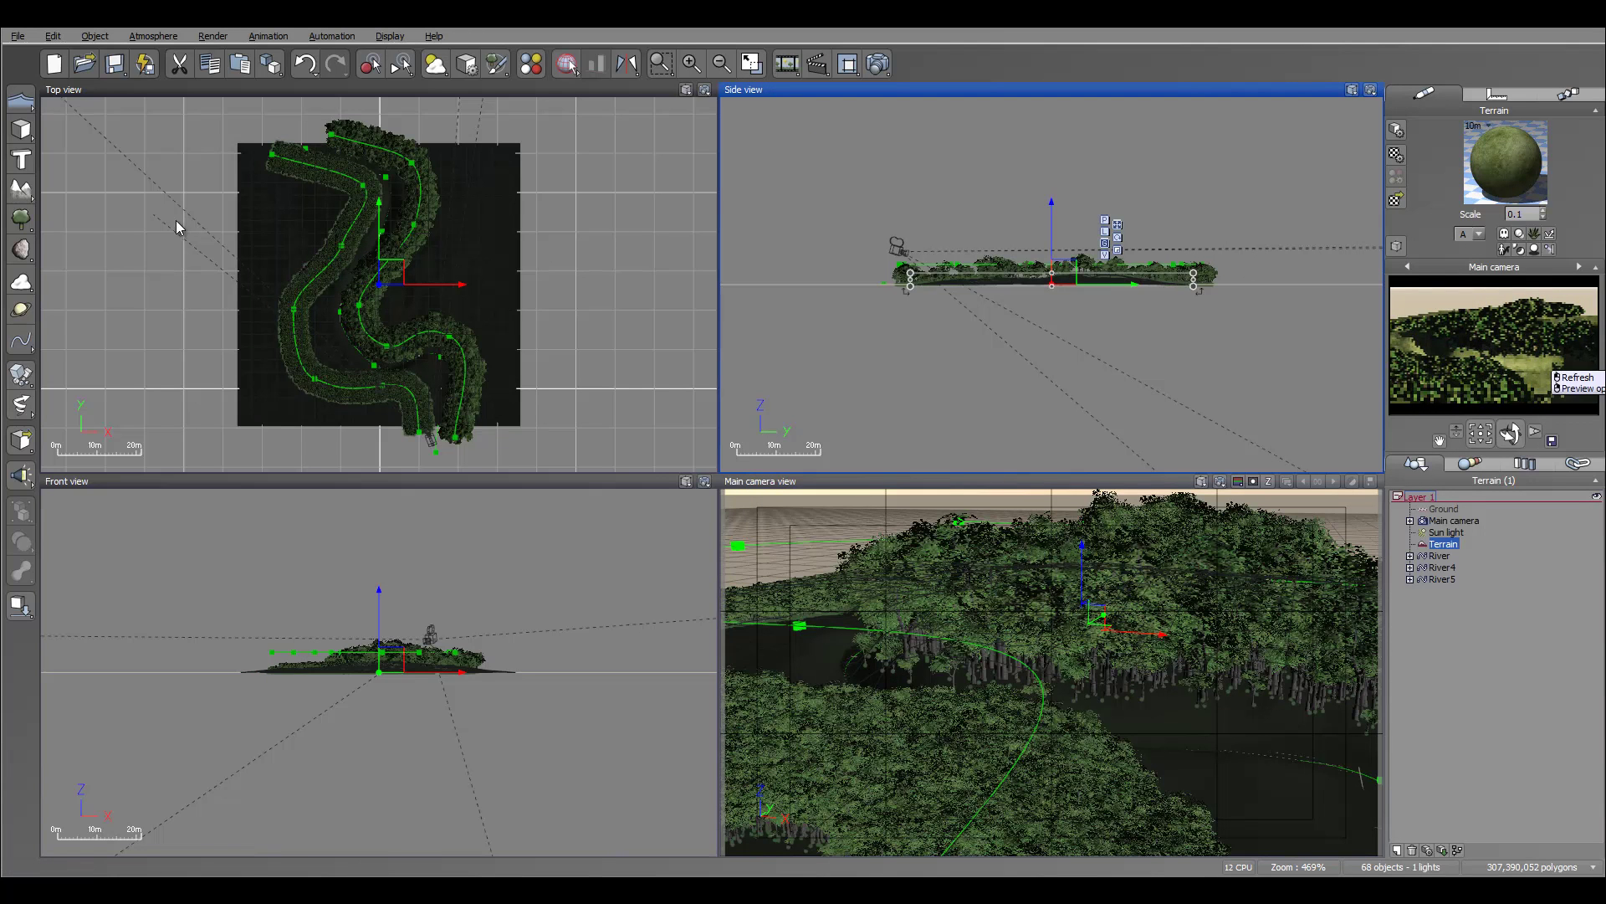
Step: Add an infinite water plane to the scene and adjust its height at the base of the terrain
left_click(20, 100)
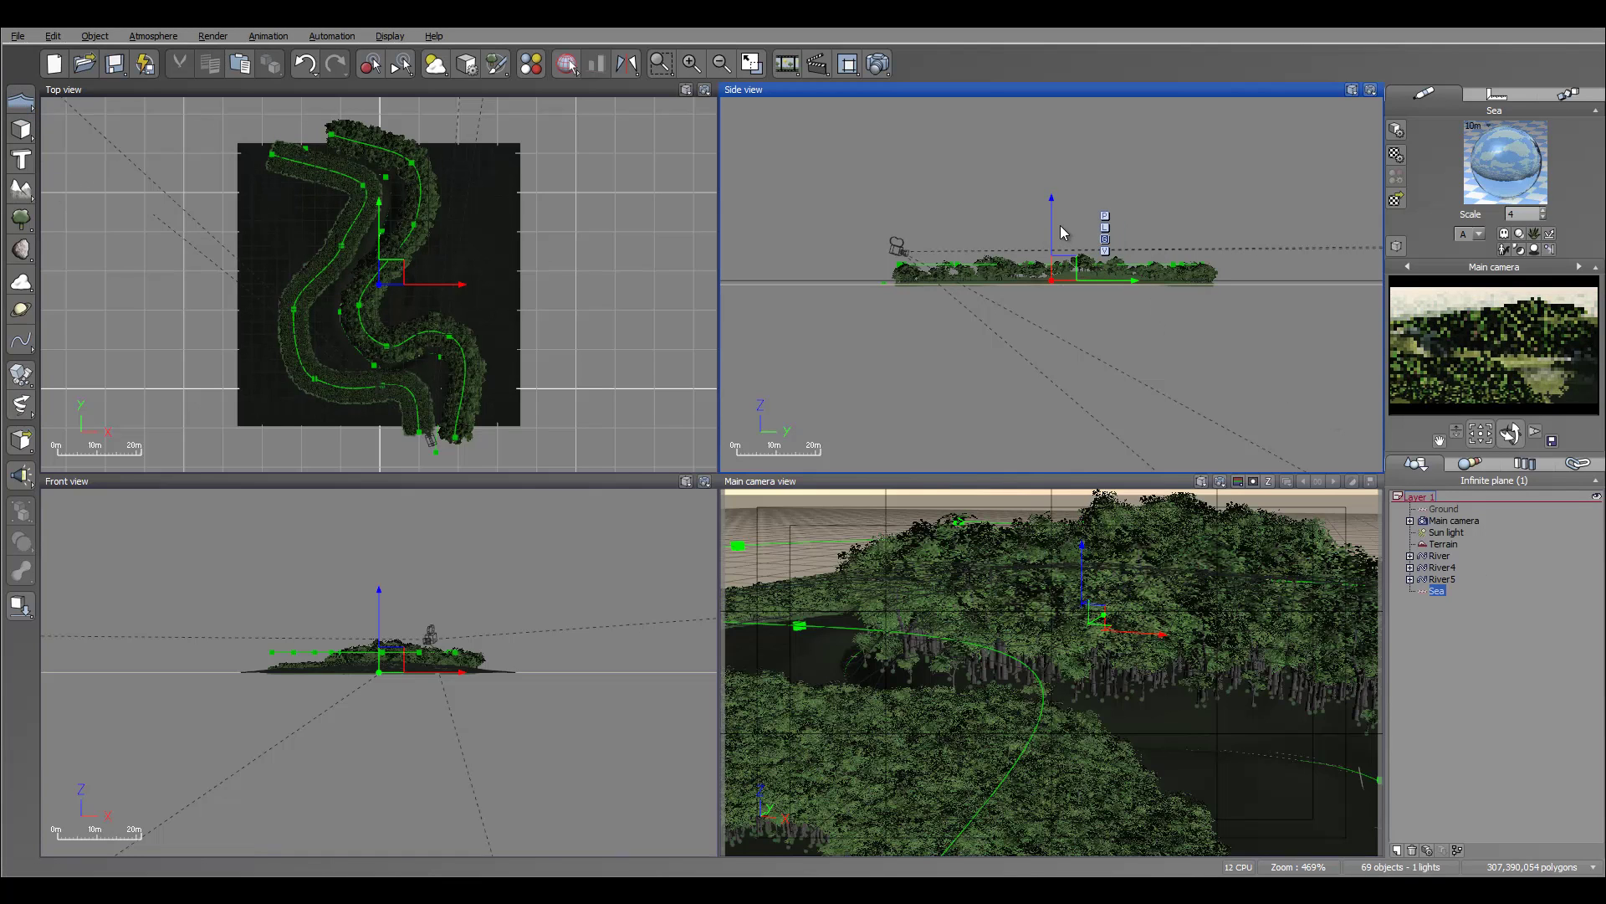
left_click_drag(1052, 230, 1056, 224)
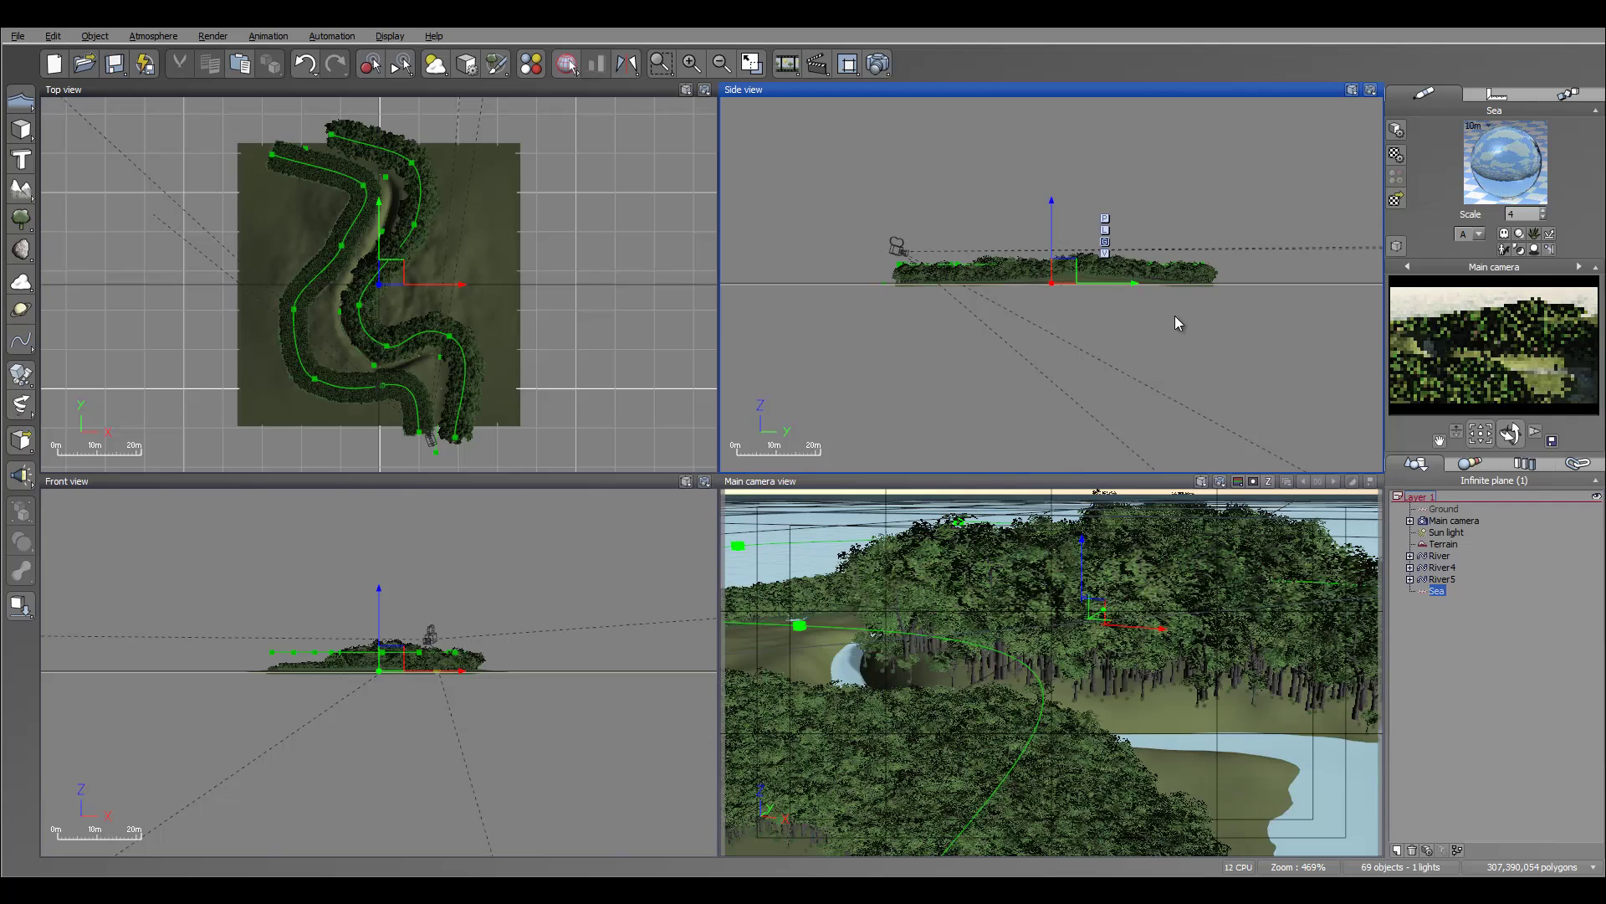
Step: Reposition the main camera at a height of 17.4 m, aim it down at the river, and render the view
left_click(1454, 520)
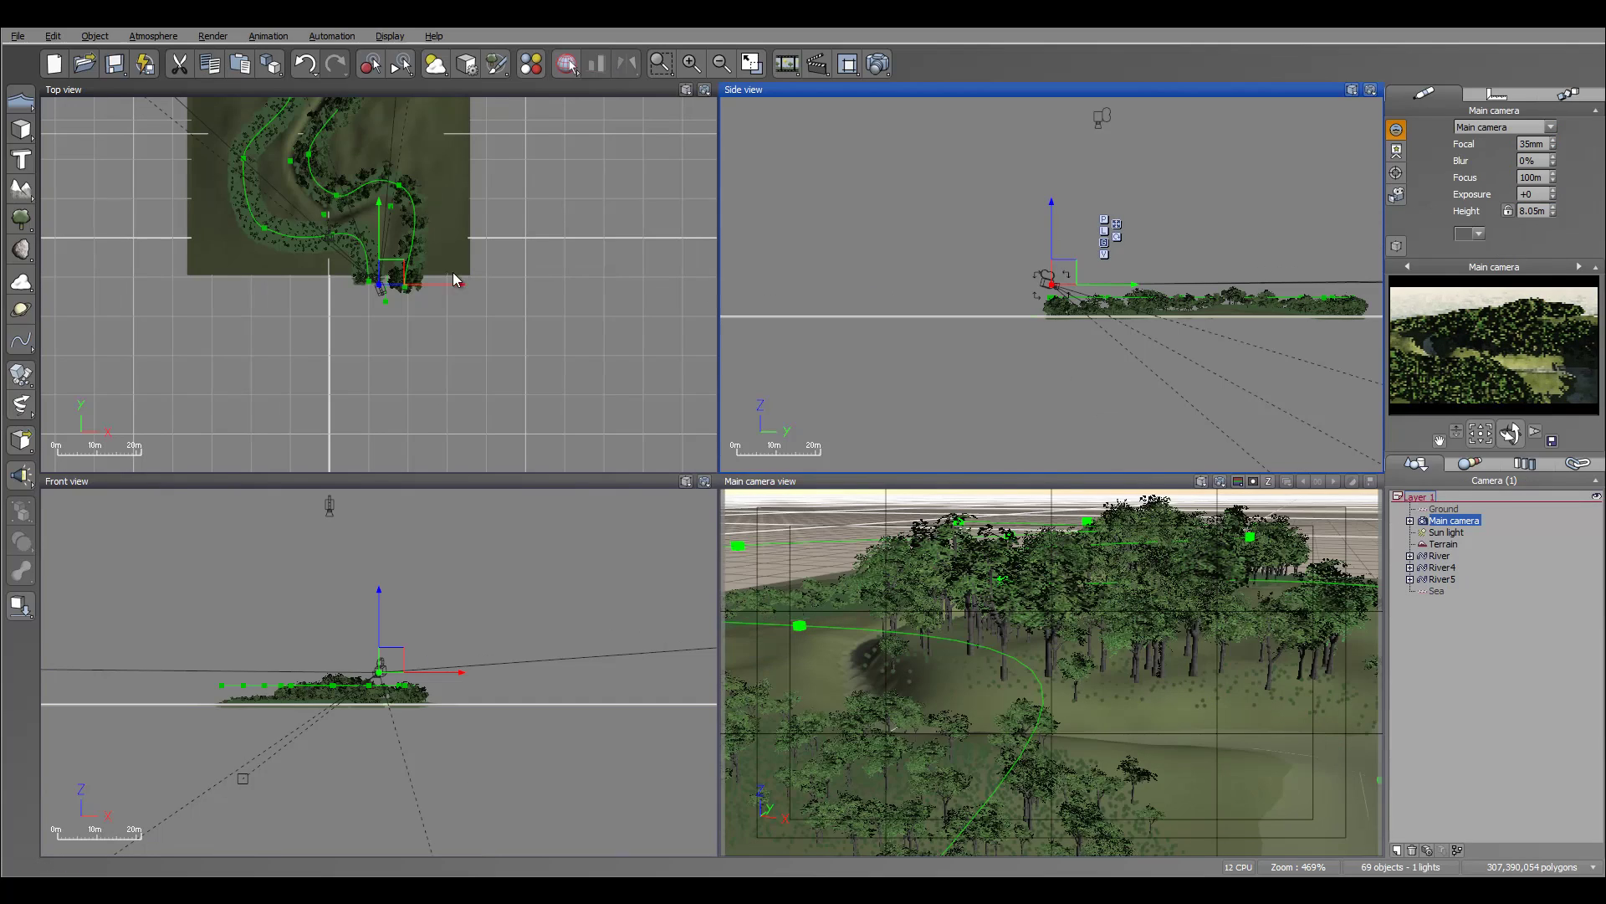
left_click_drag(416, 248, 431, 280)
left_click_drag(1053, 275, 1062, 239)
left_click_drag(1508, 440, 1508, 502)
left_click(879, 64)
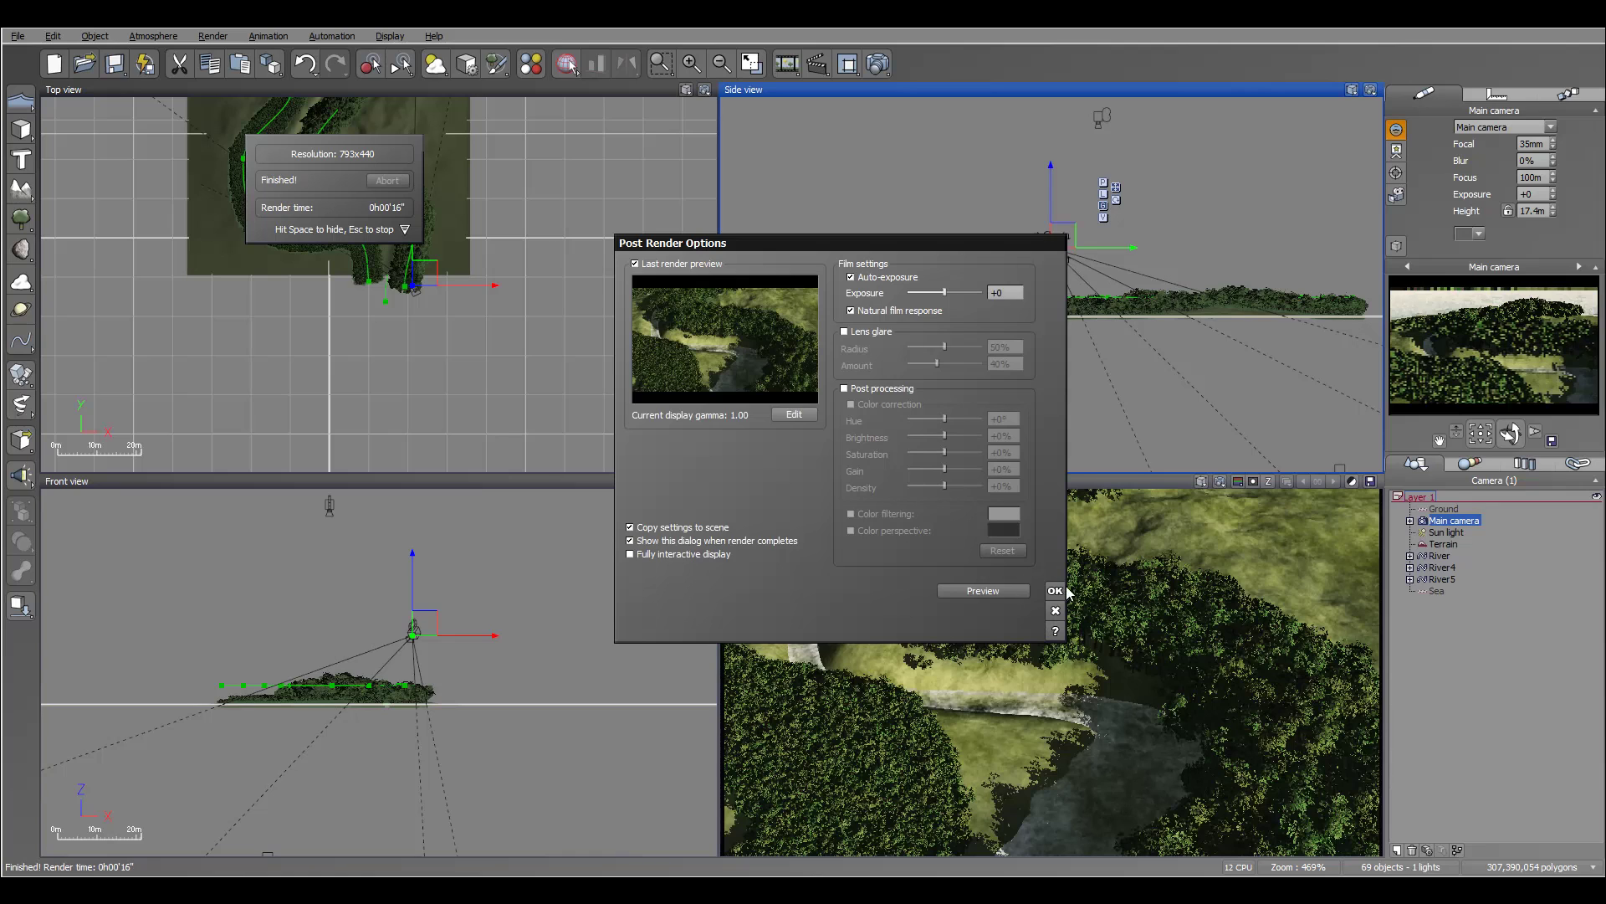
left_click(1054, 590)
Step: Select the River5 spline and raise it about 5 m so that it sits clear above the trees
scroll(614, 303, "up", 4)
scroll(602, 289, "up", 6)
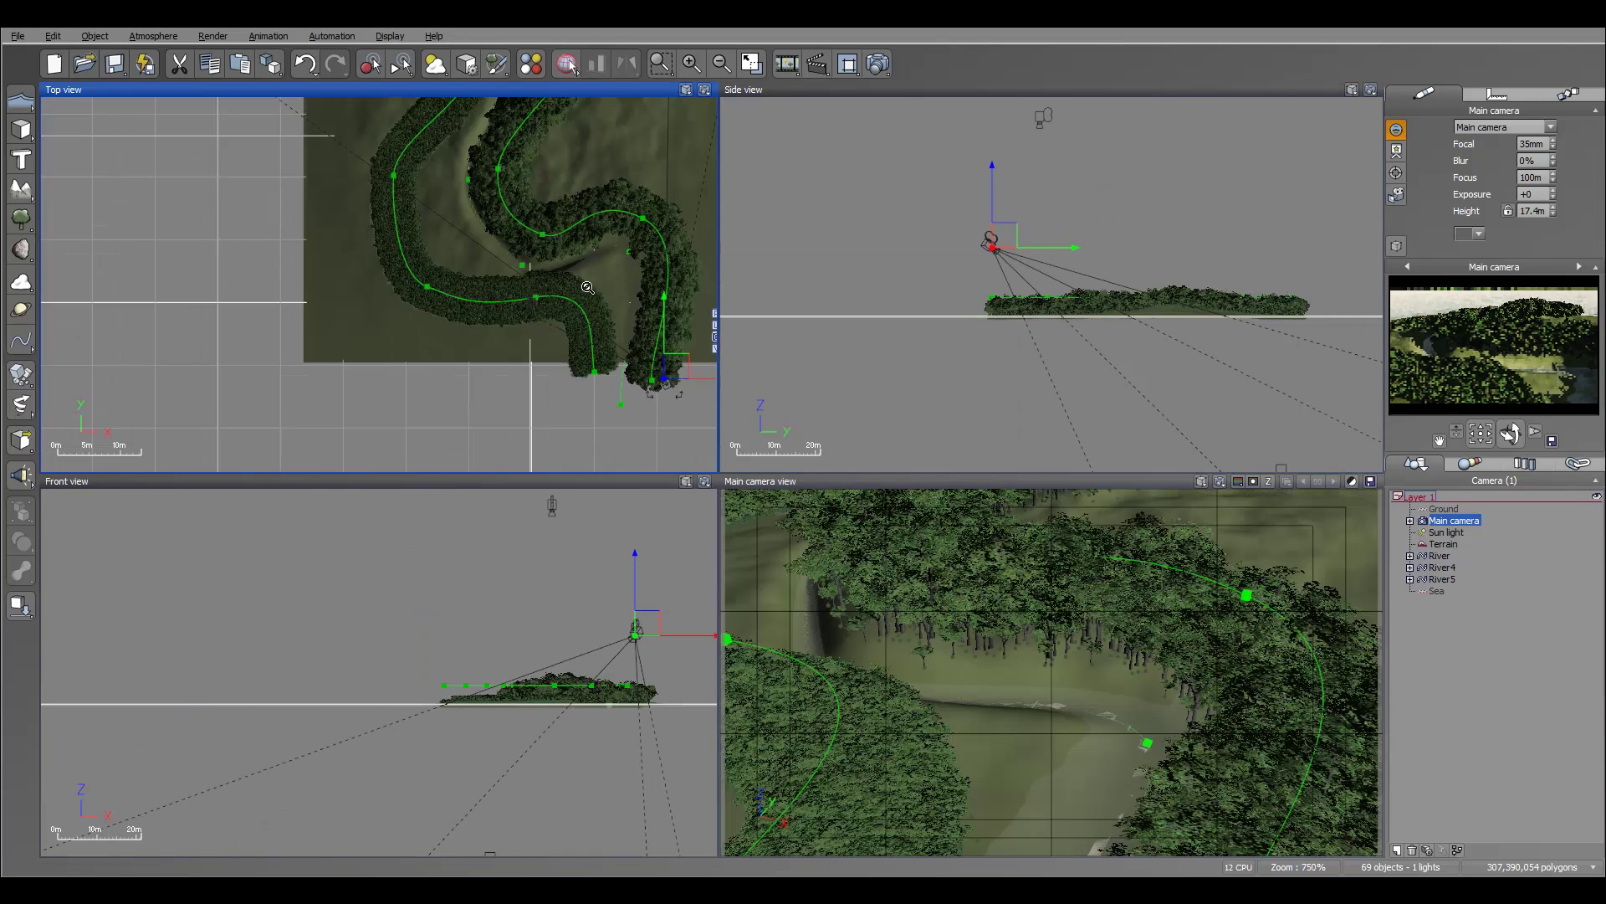
left_click(1442, 568)
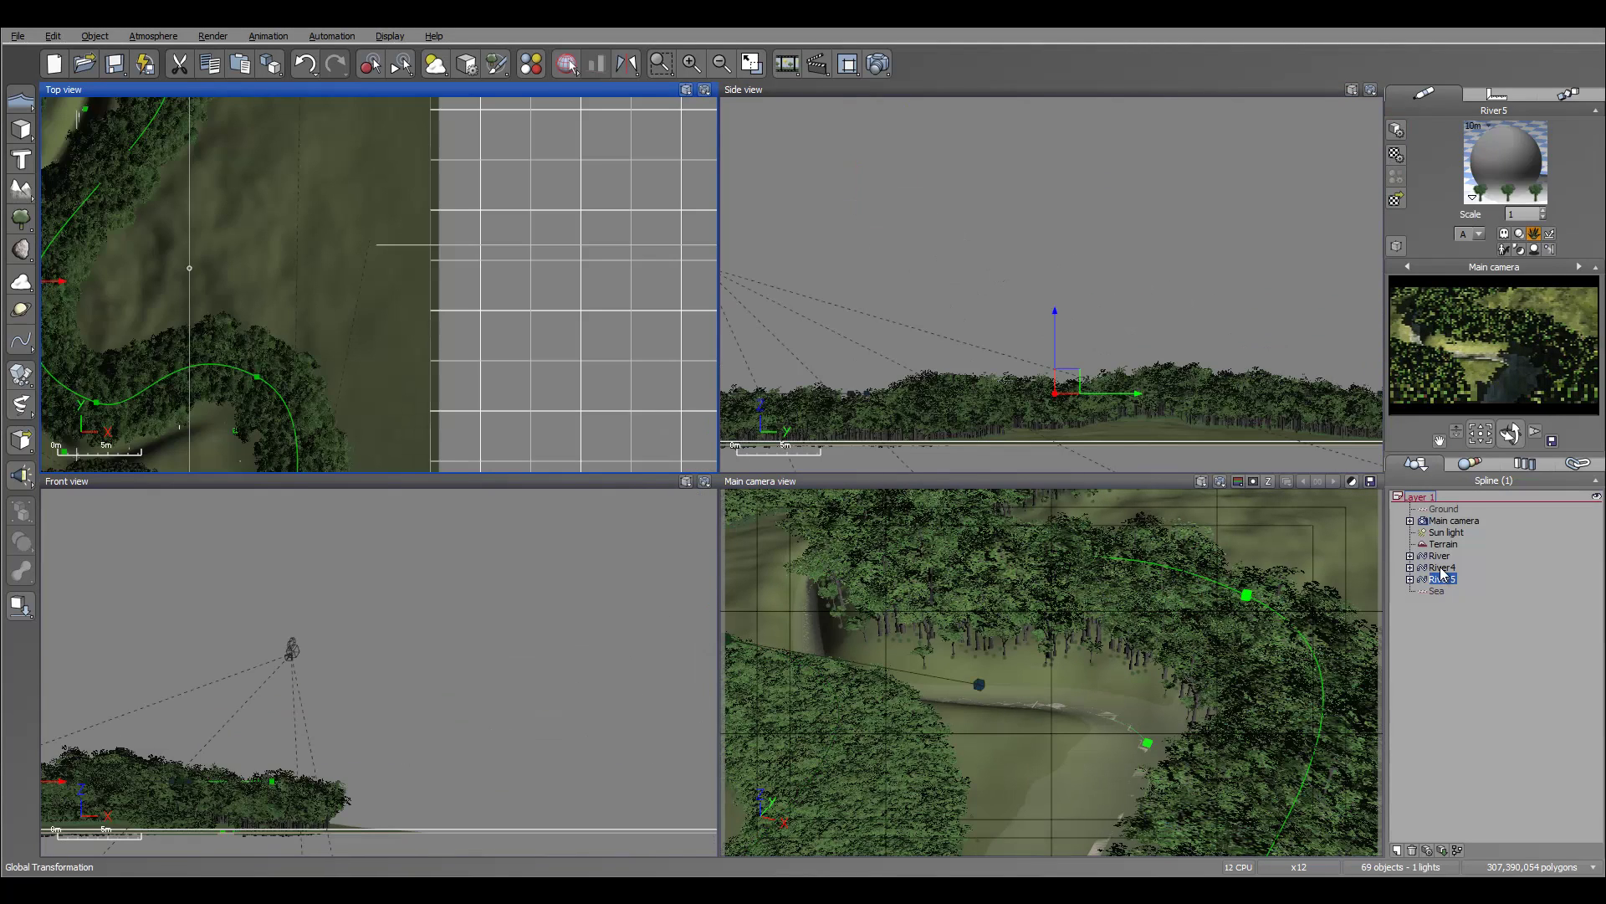
scroll(628, 187, "down", 5)
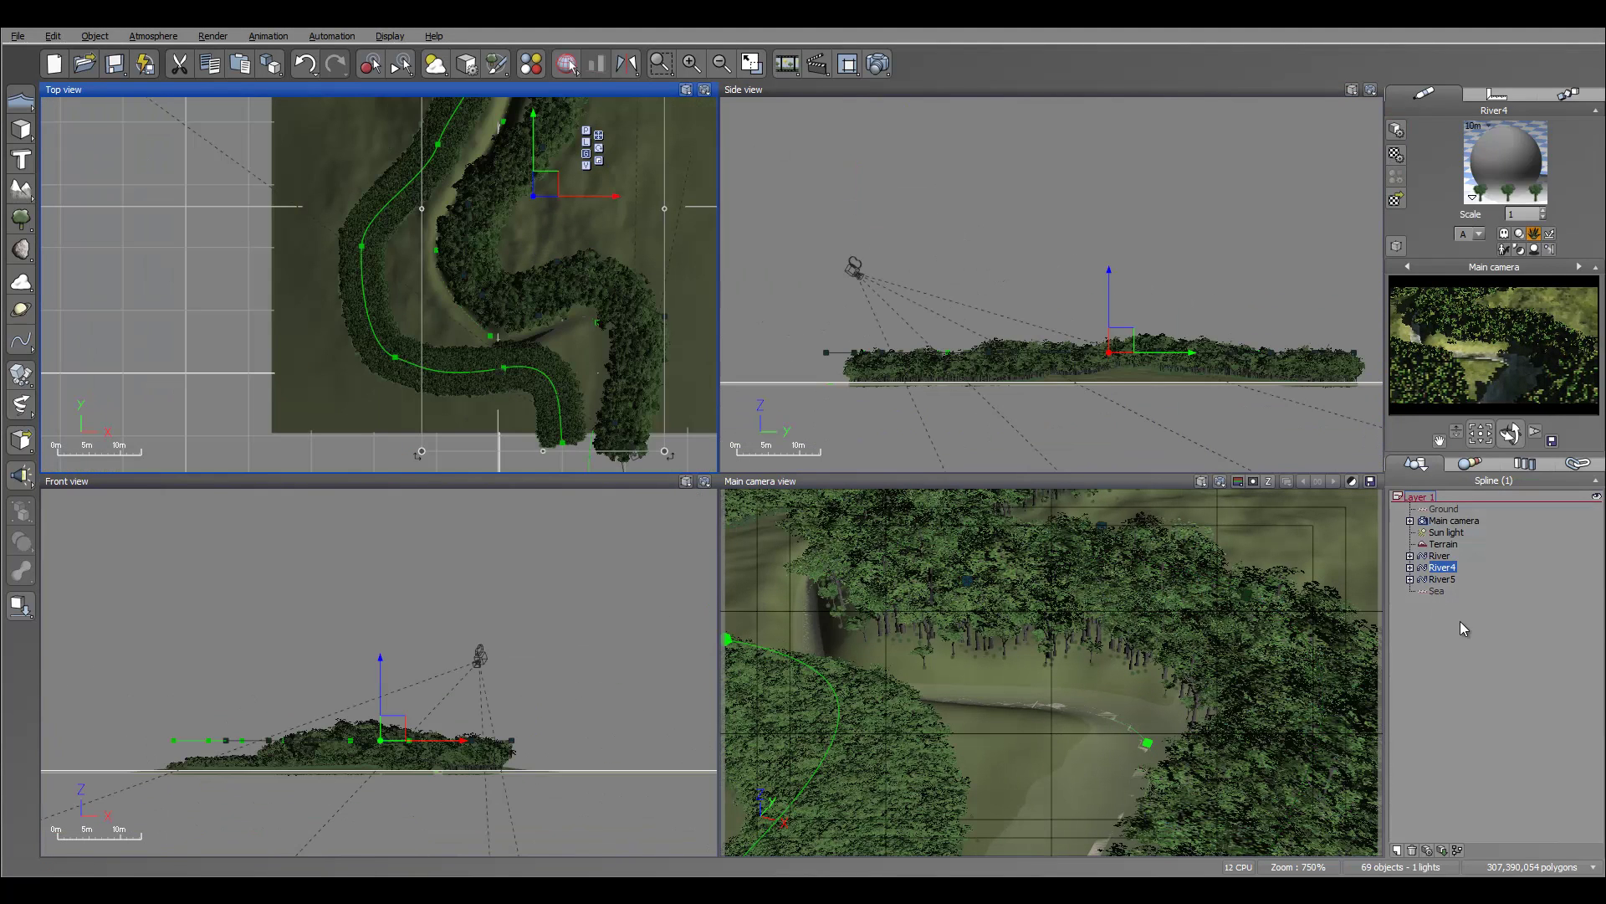
left_click(1441, 579)
scroll(600, 322, "up", 5)
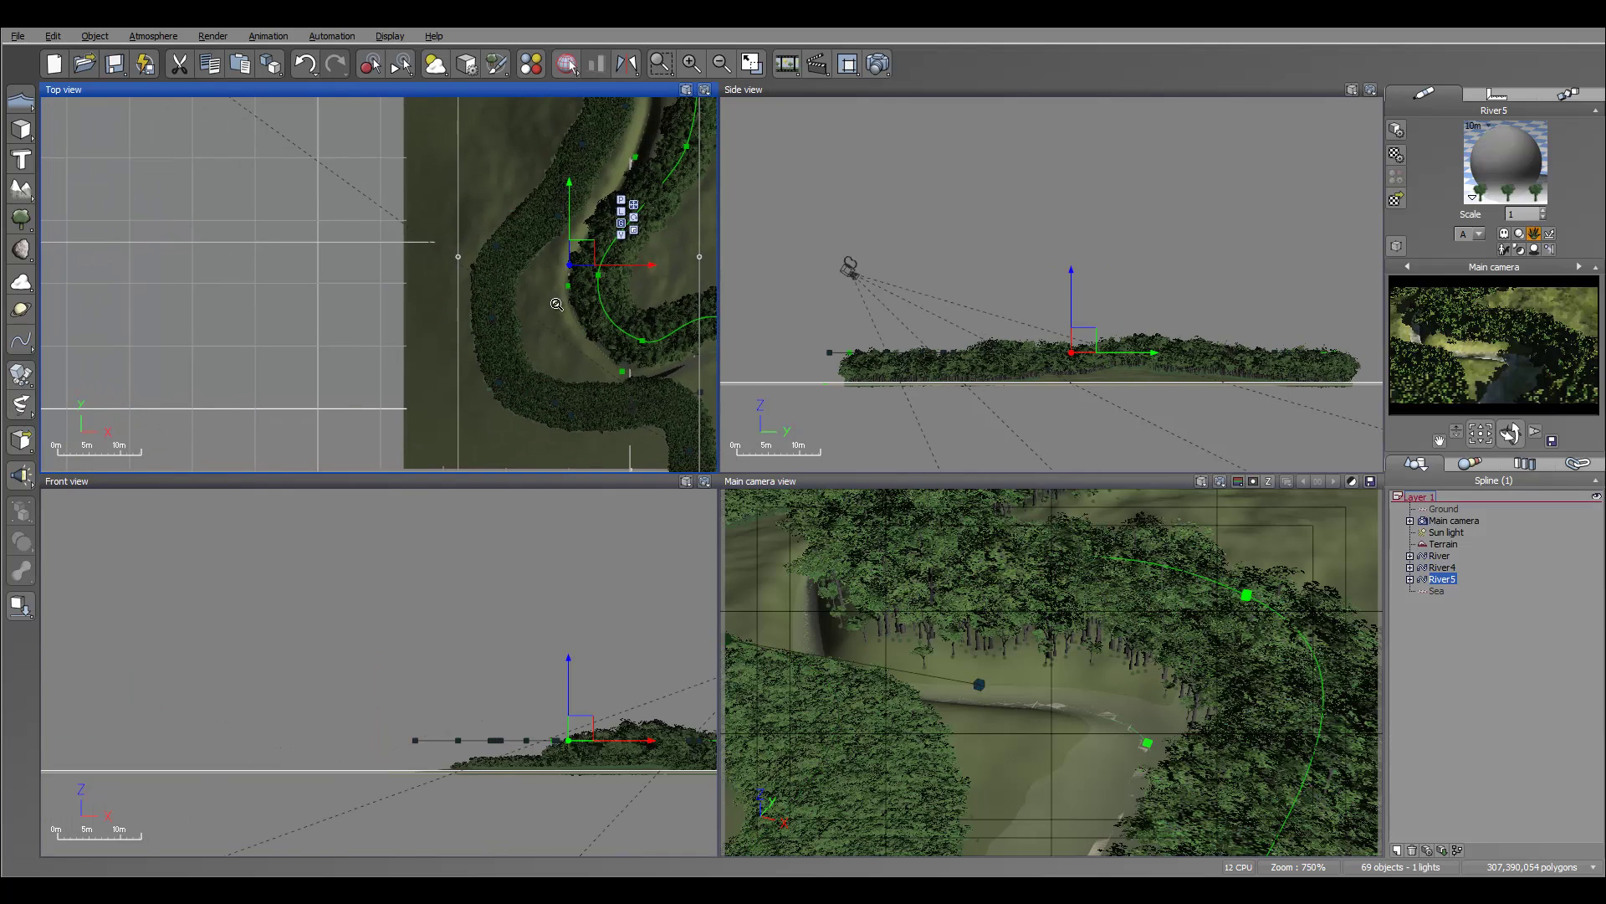
right_click_drag(600, 322, 408, 385)
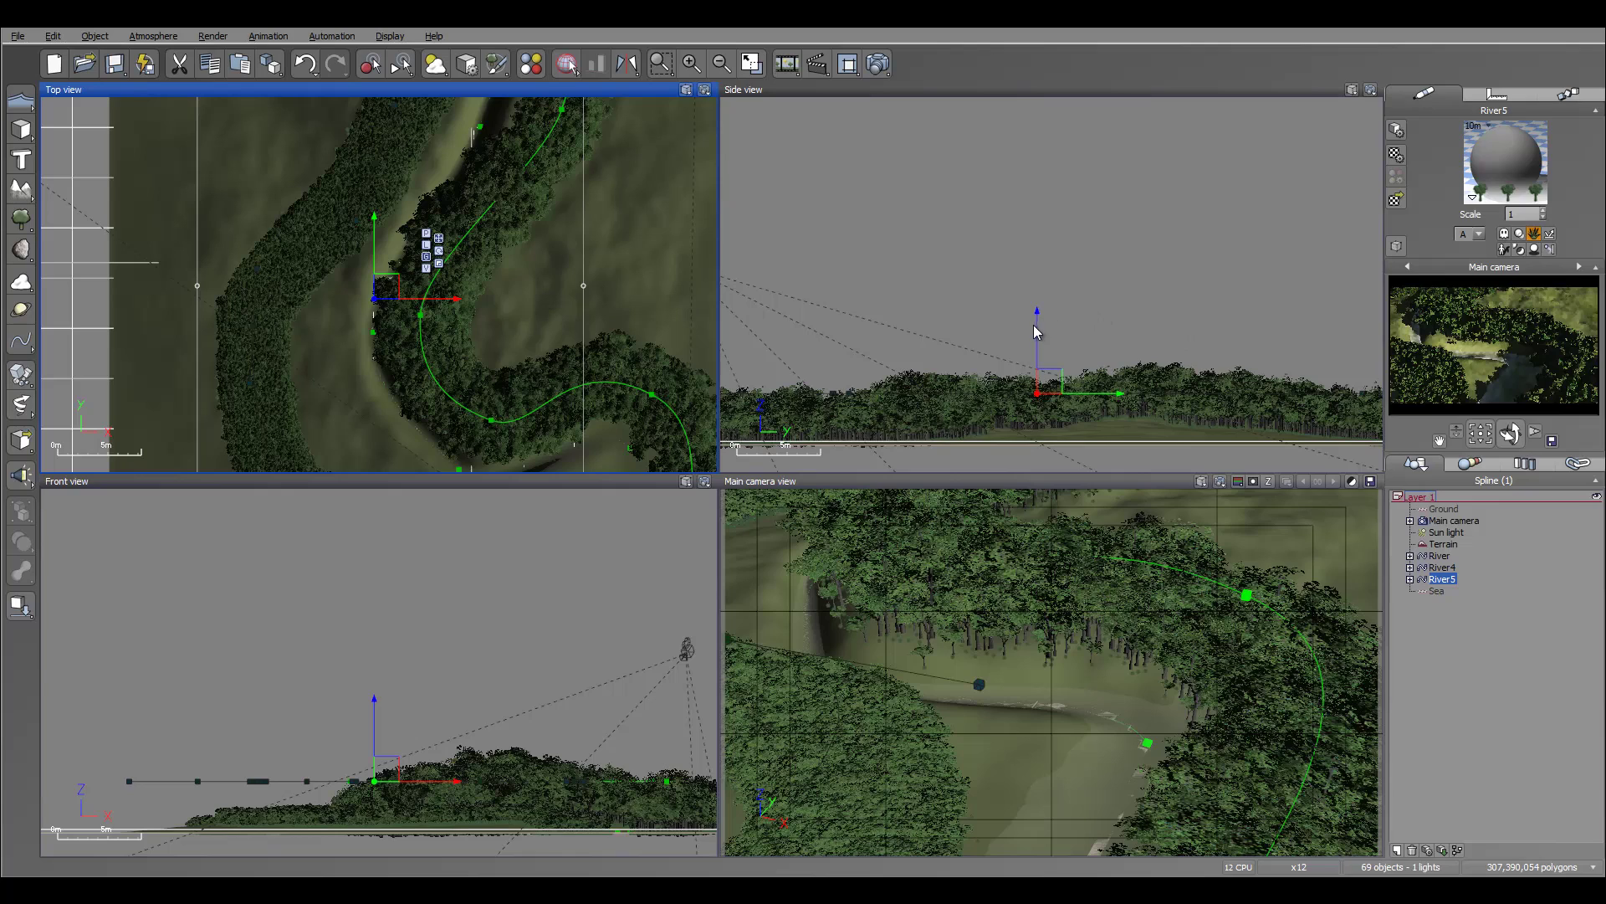
left_click_drag(1035, 324, 1020, 304)
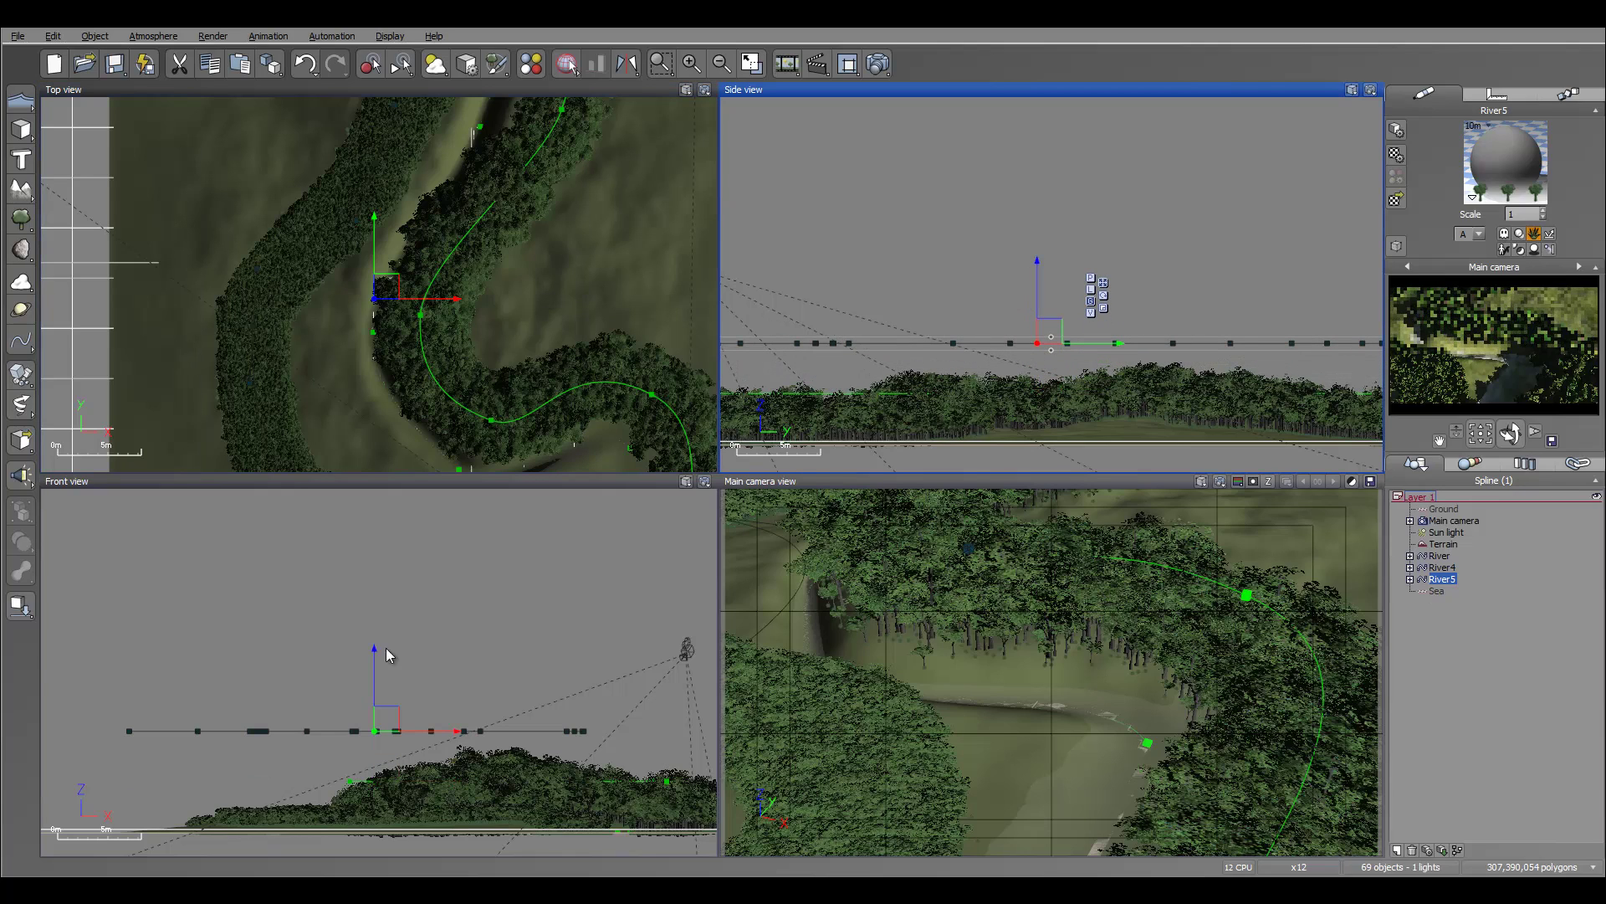
Step: Open River5 in the Spline Editor and select point 3 on its curve for editing
right_click_drag(521, 249, 619, 222)
left_click(1411, 579)
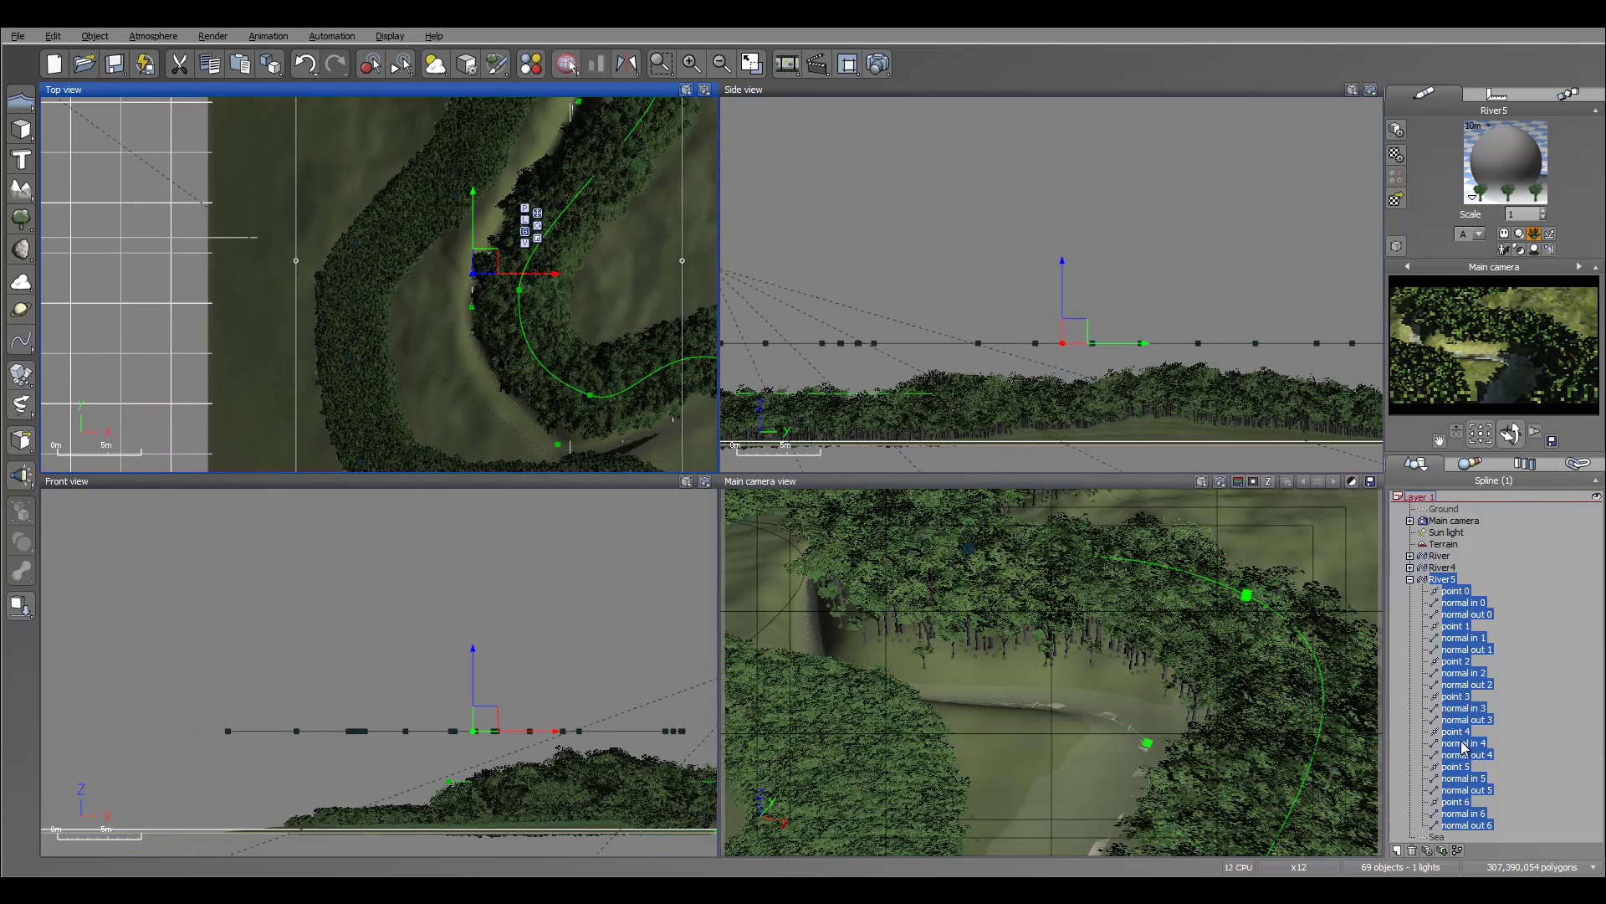
right_click(1449, 583)
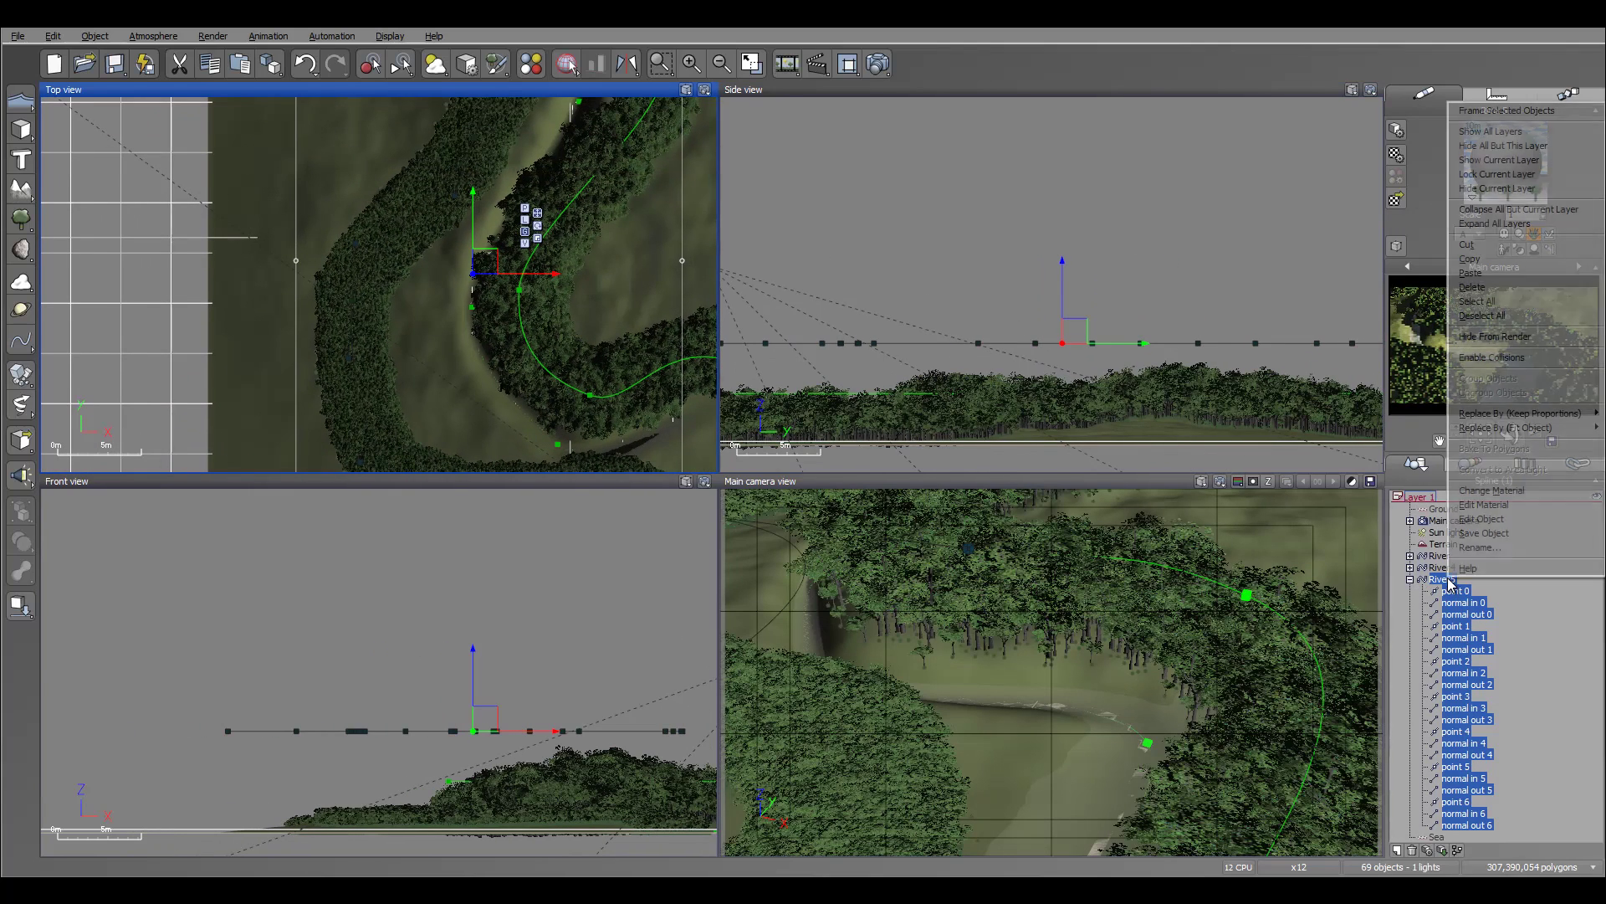
left_click(1484, 519)
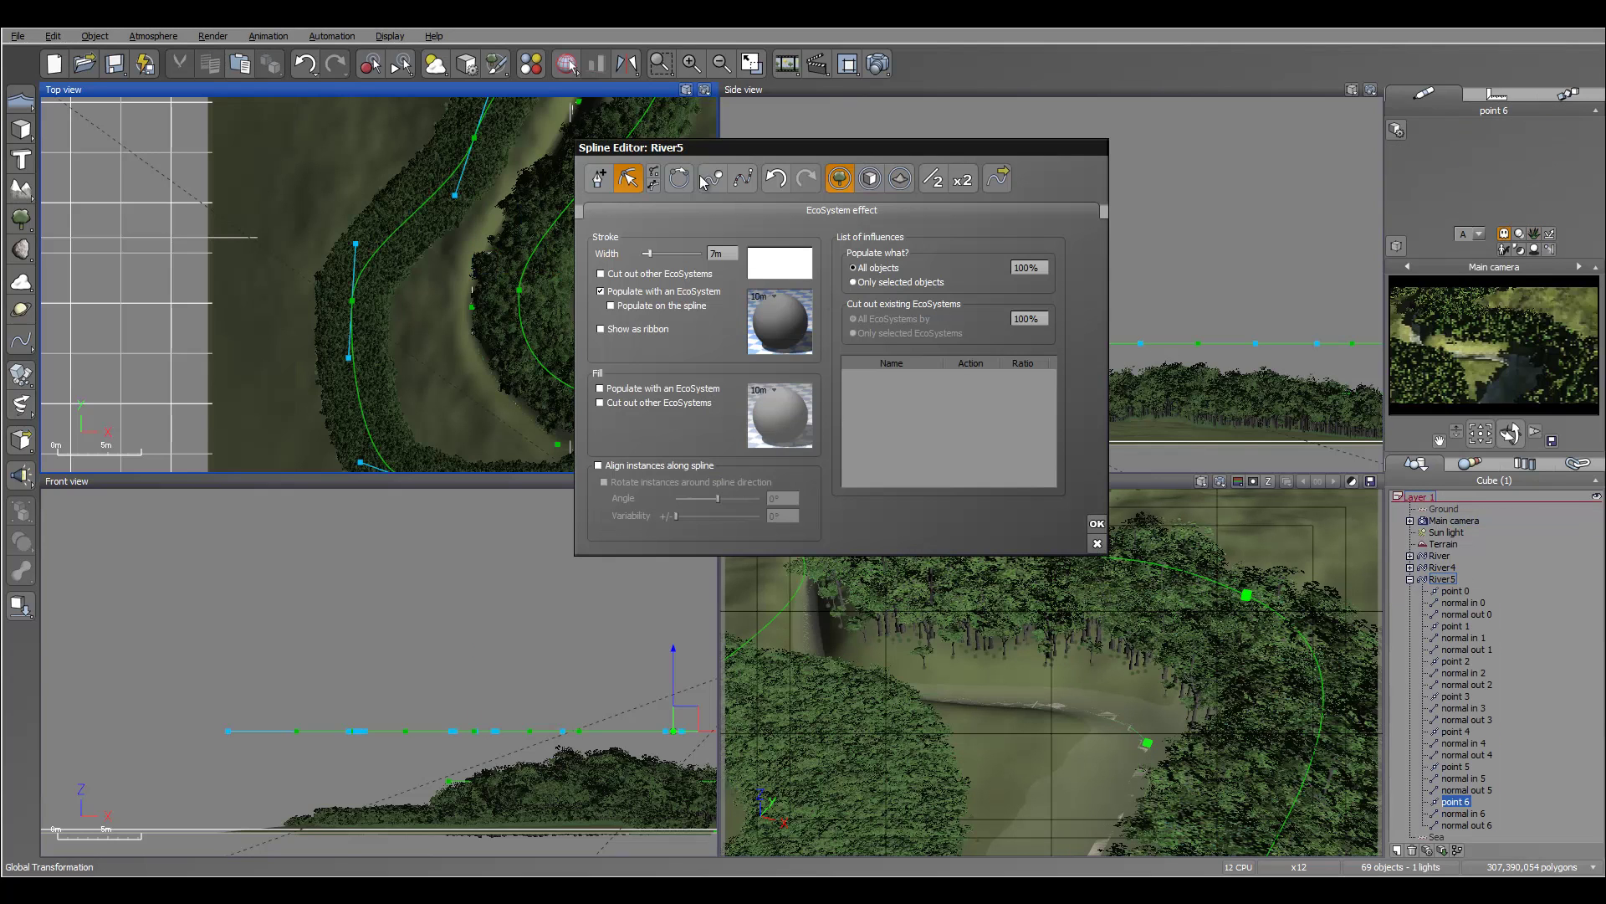
left_click(627, 182)
left_click(352, 302)
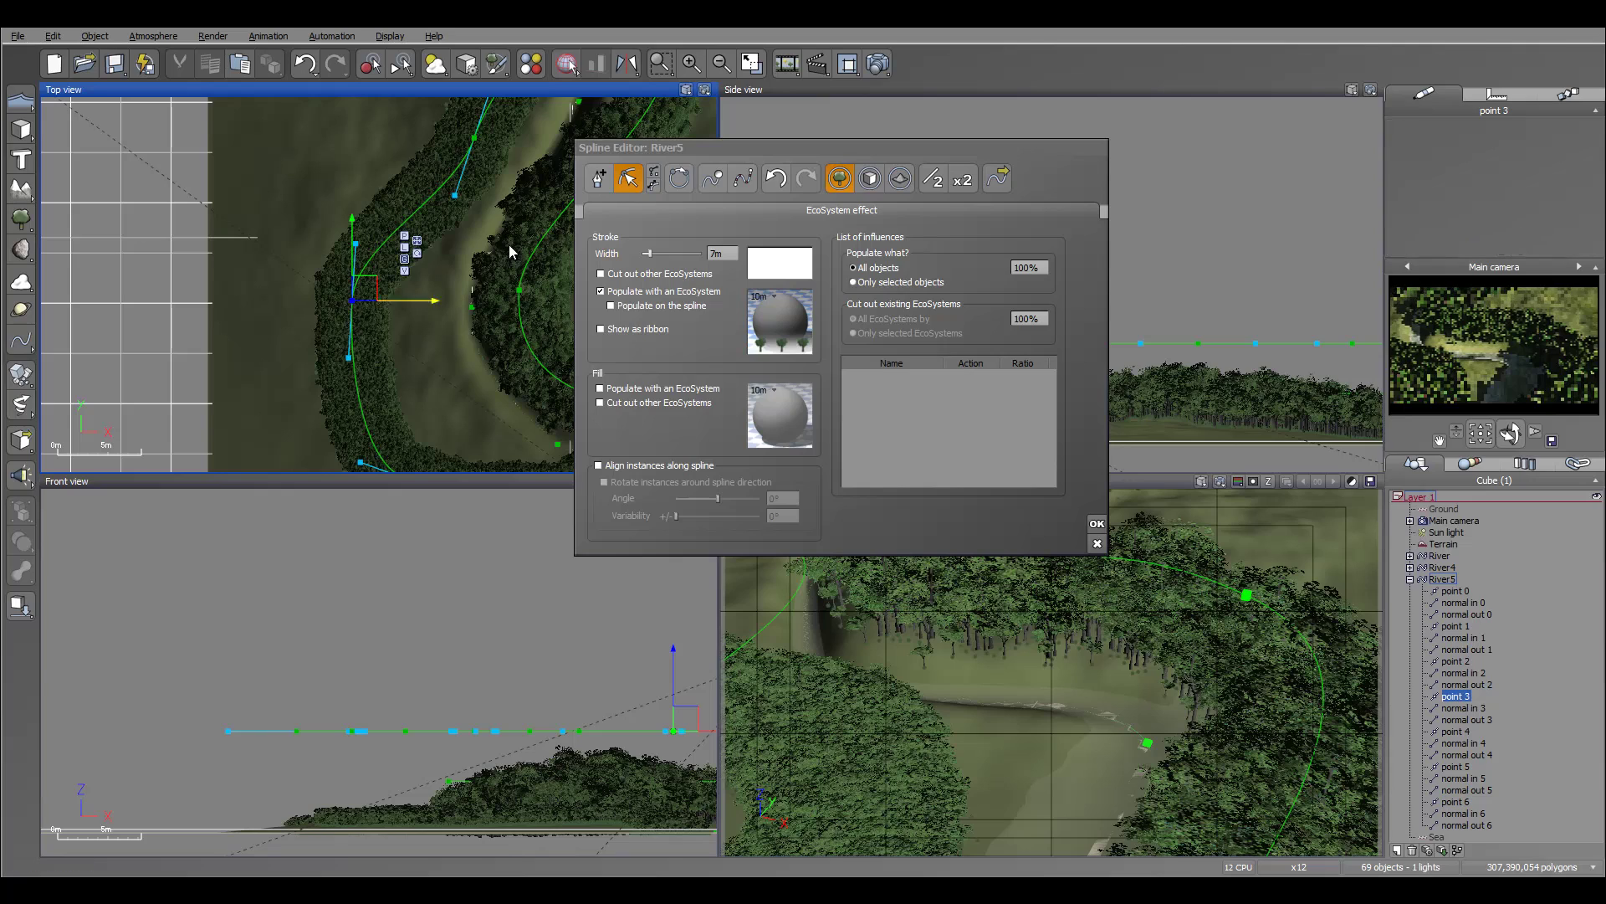